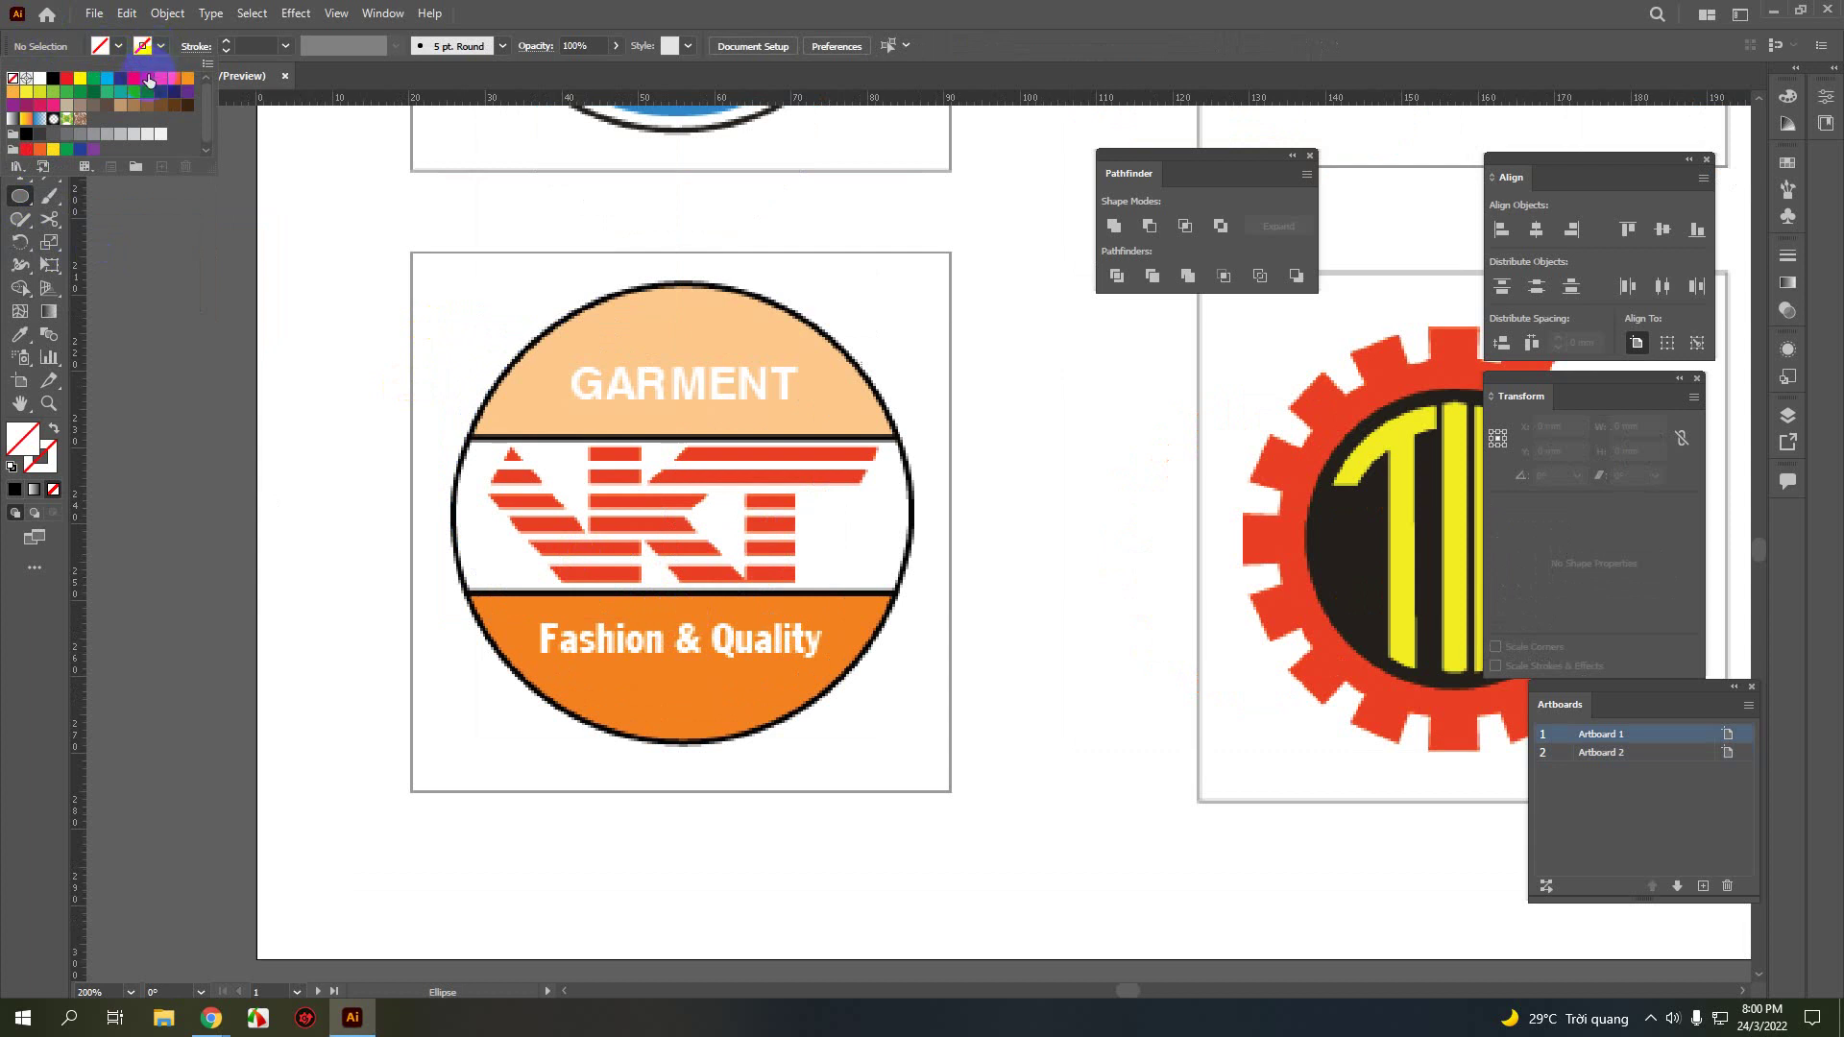
# - Draw an unfilled circle about 60 mm in diameter with a red stroke over the outer ring of the GARMENT logo
pyautogui.click(148, 79)
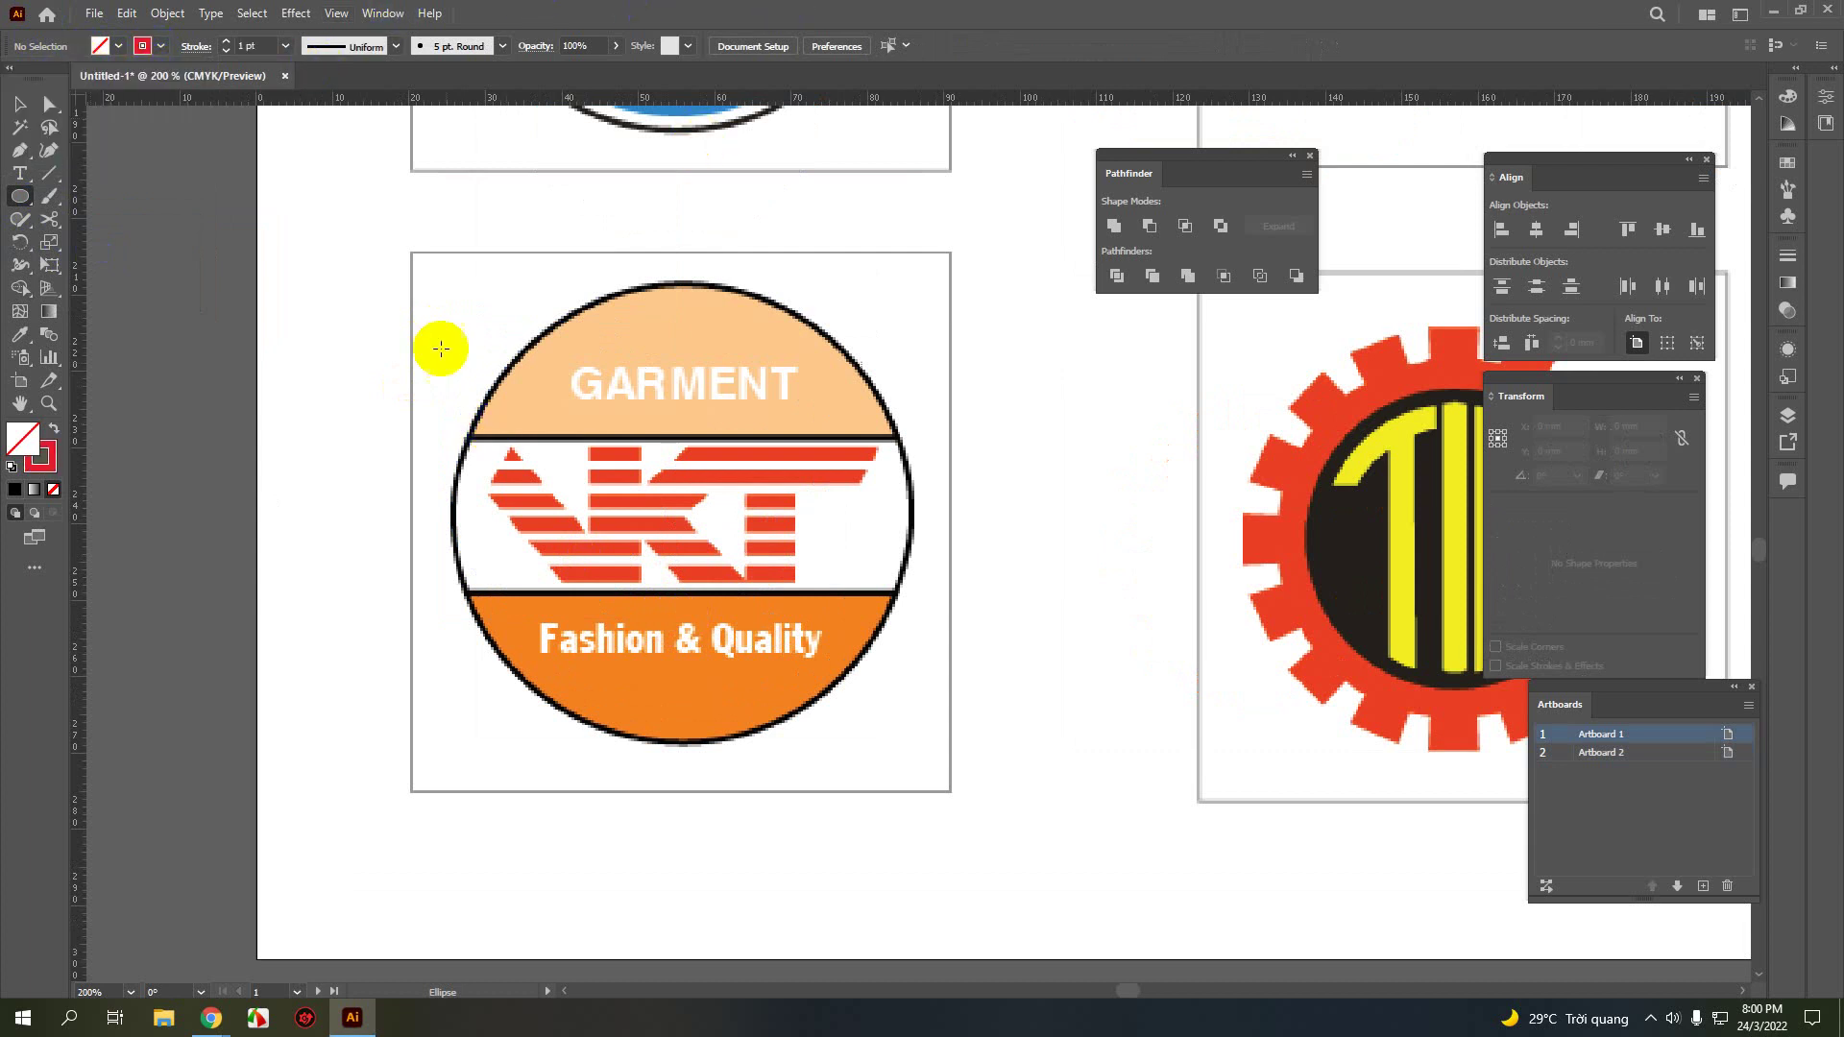
pyautogui.moveTo(427, 309)
pyautogui.mouseDown()
pyautogui.moveTo(623, 567)
pyautogui.moveTo(819, 758)
pyautogui.moveTo(811, 745)
pyautogui.mouseUp()
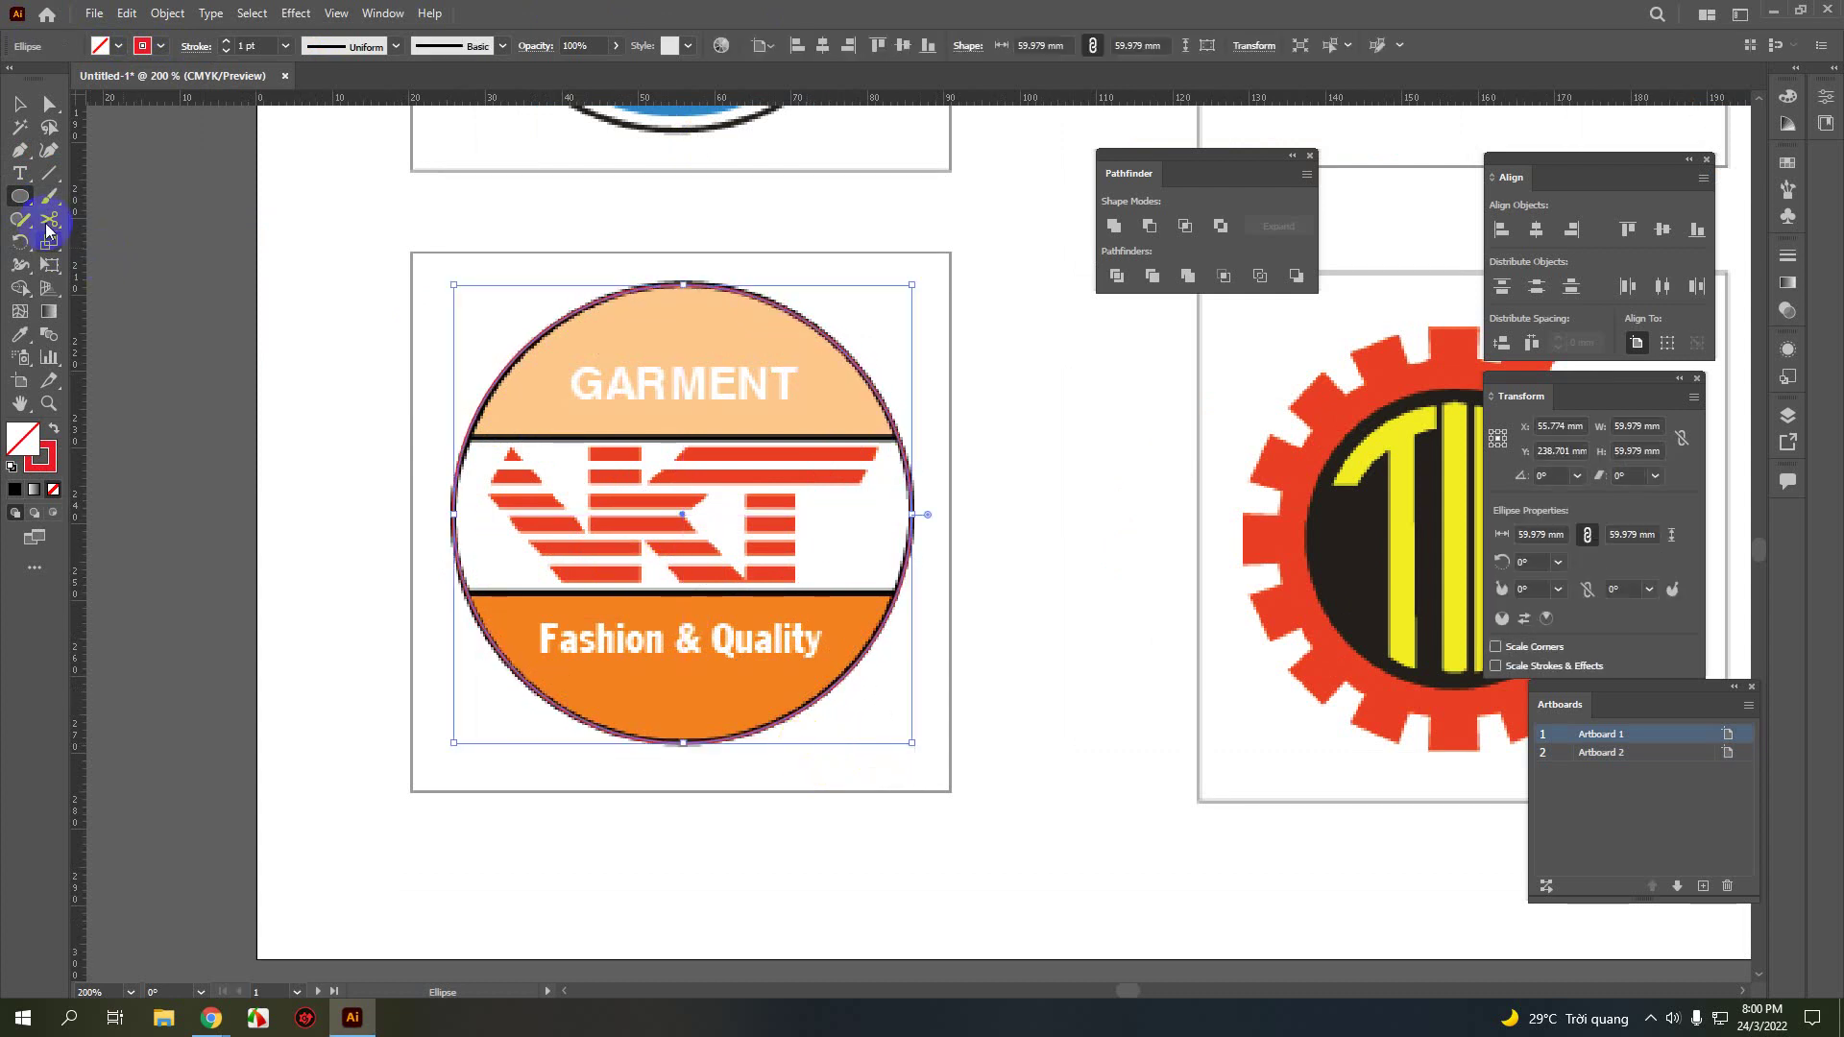
pyautogui.click(19, 103)
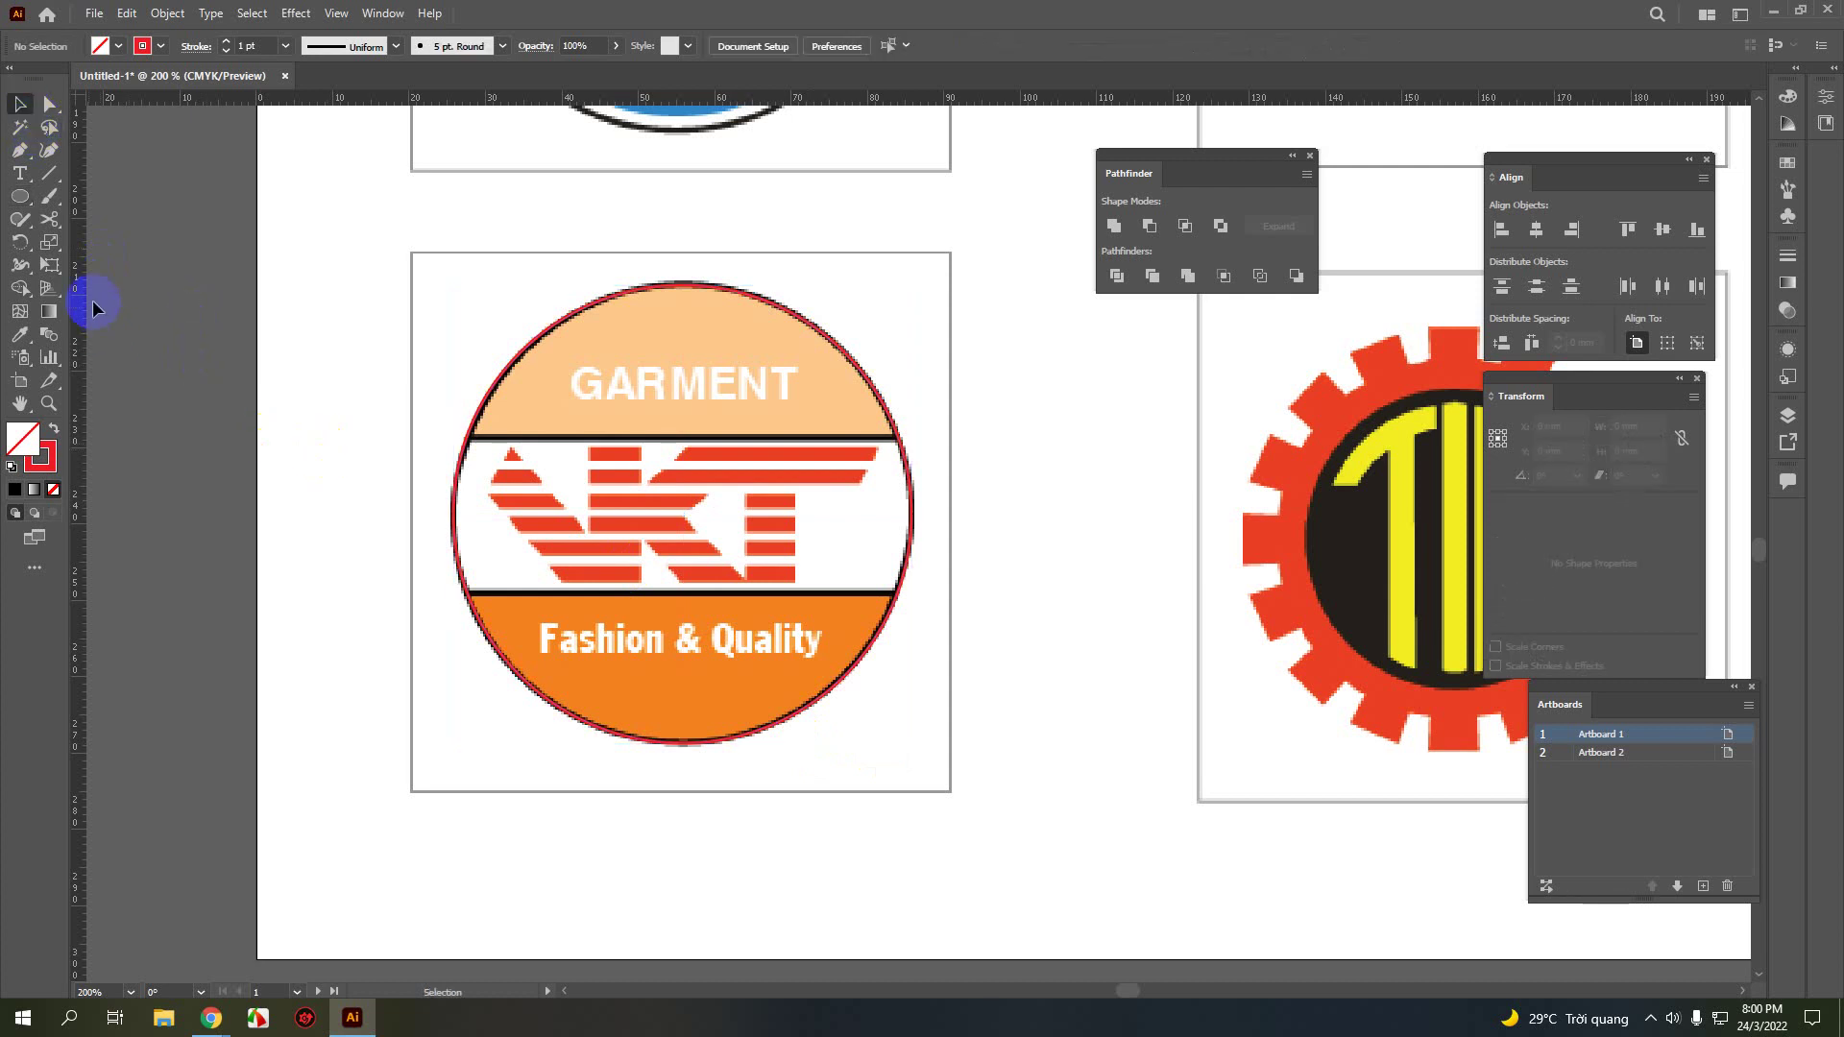
# - Draw a horizontal line about 113.5 mm long along the logo's upper divider and copy it about 20 mm down onto the lower divider
pyautogui.moveTo(274, 448); pyautogui.dragTo(1140, 504)
pyautogui.press('v')
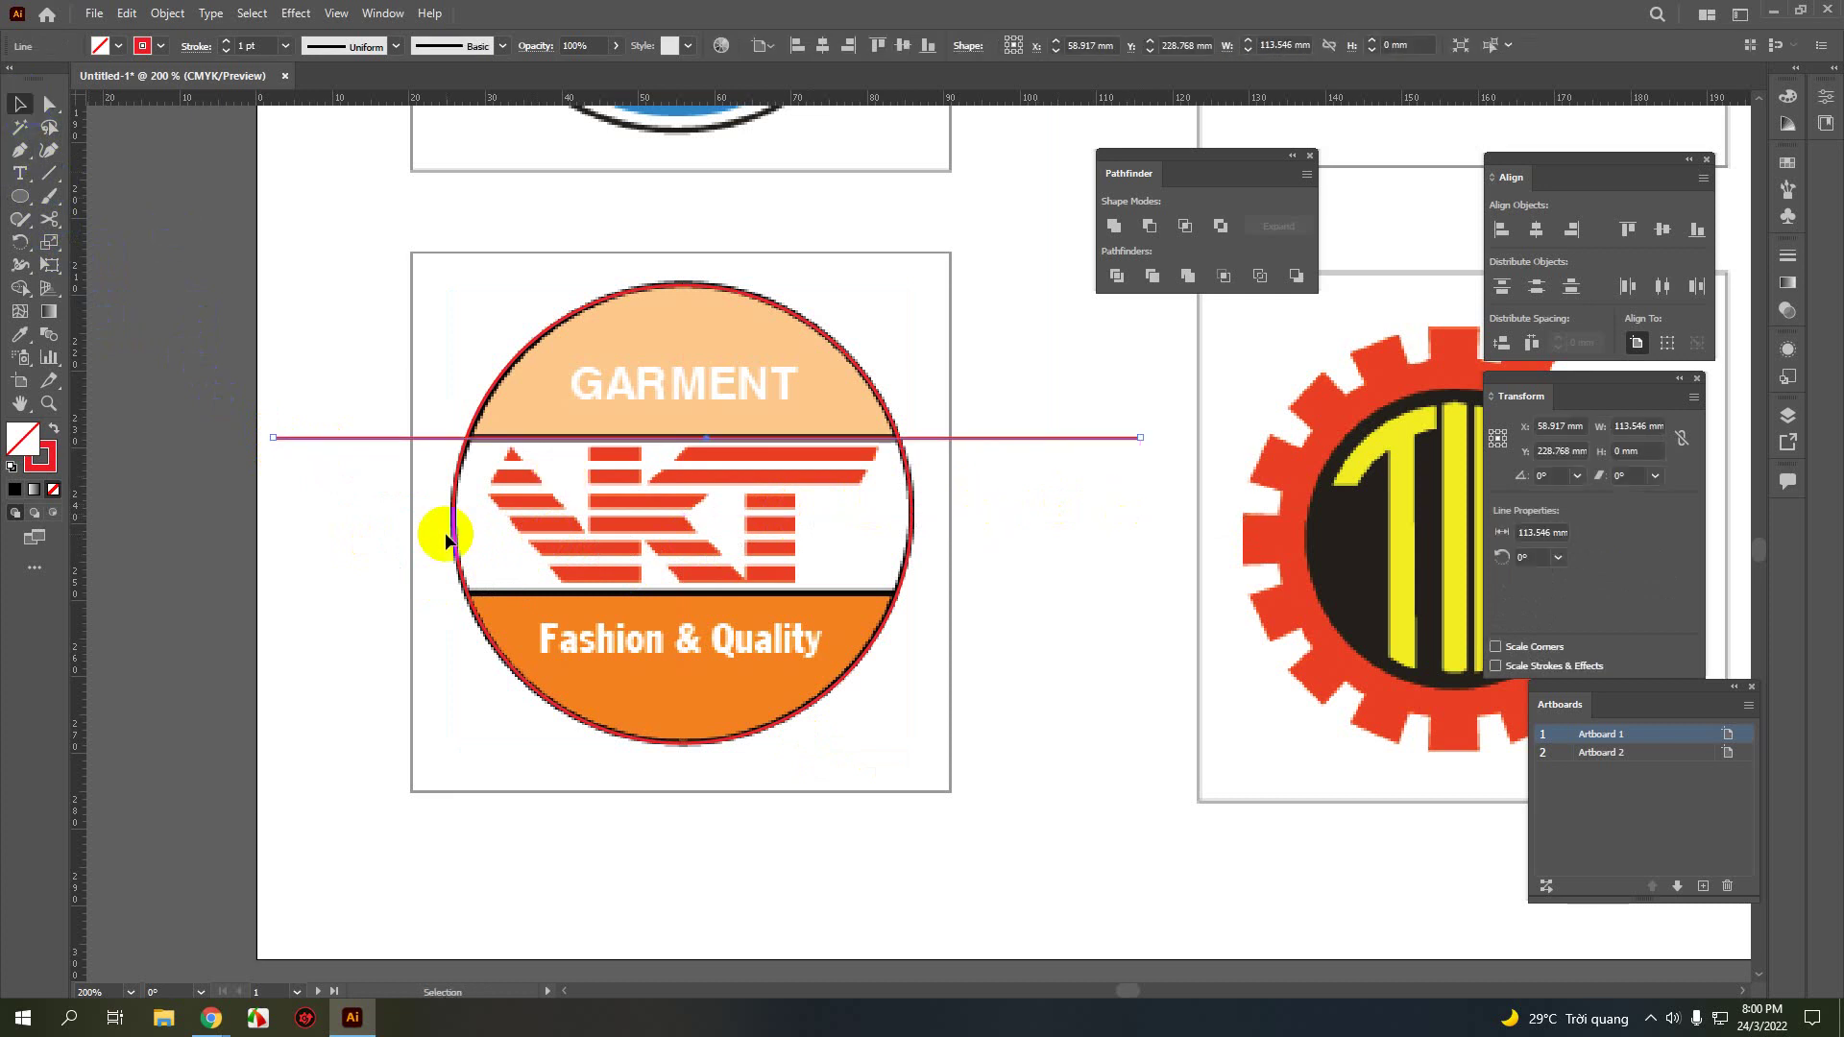
pyautogui.moveTo(432, 438); pyautogui.dragTo(430, 591)
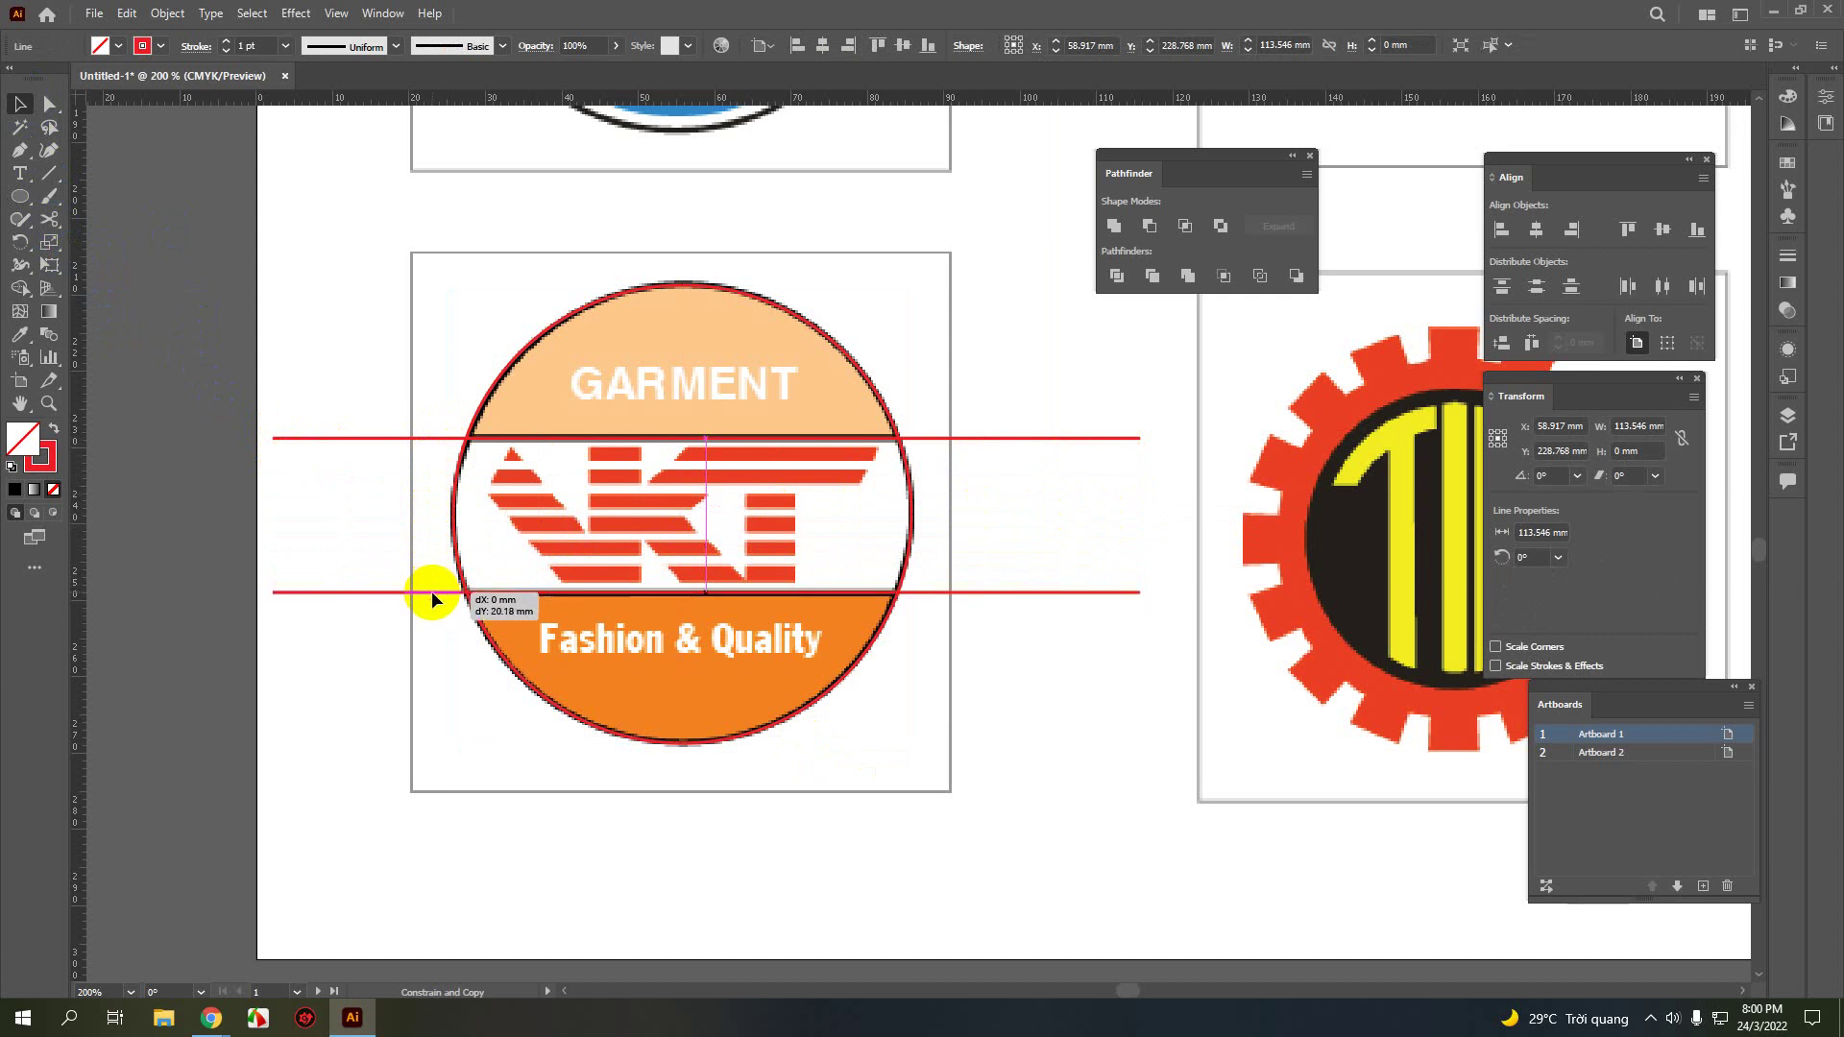
pyautogui.click(527, 689)
pyautogui.hotkey('ctrl', '+')
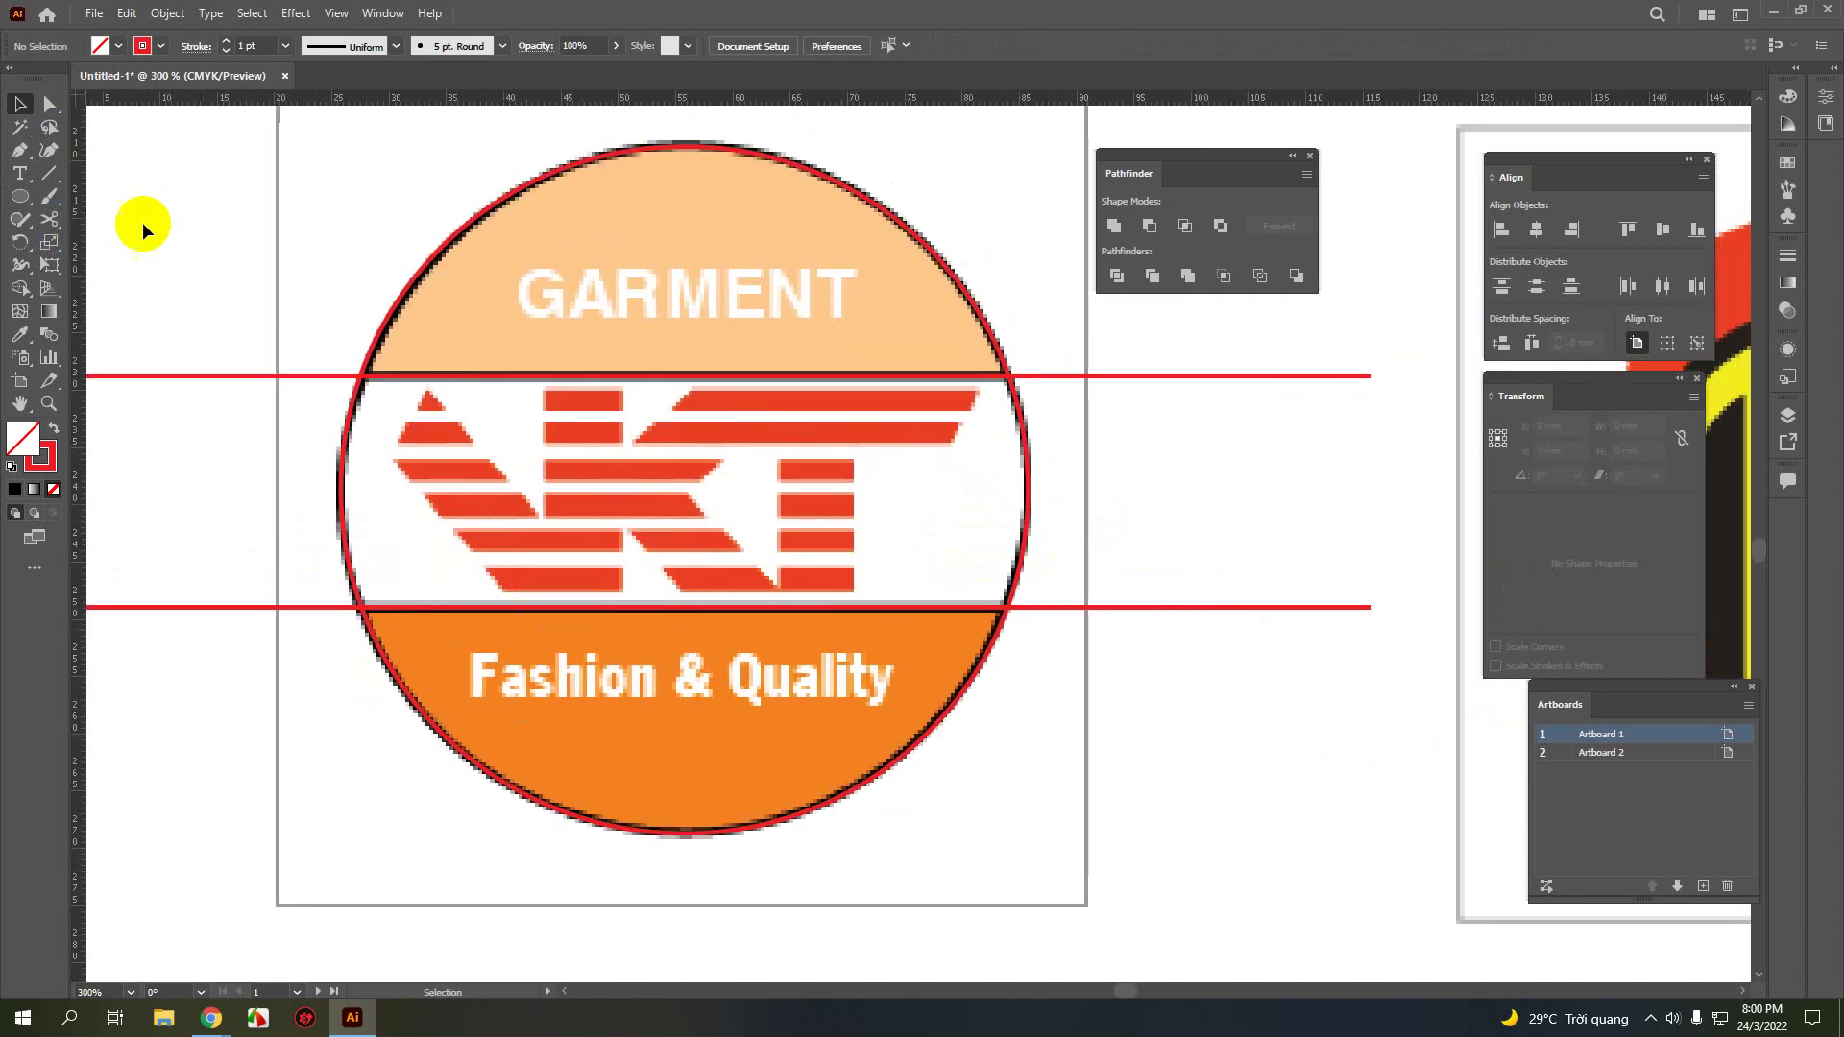
# - Start a black Pen path along the upper edges of the VKT lettering, from the V's tip to the lower end of the T's slanted bar
pyautogui.click(21, 151)
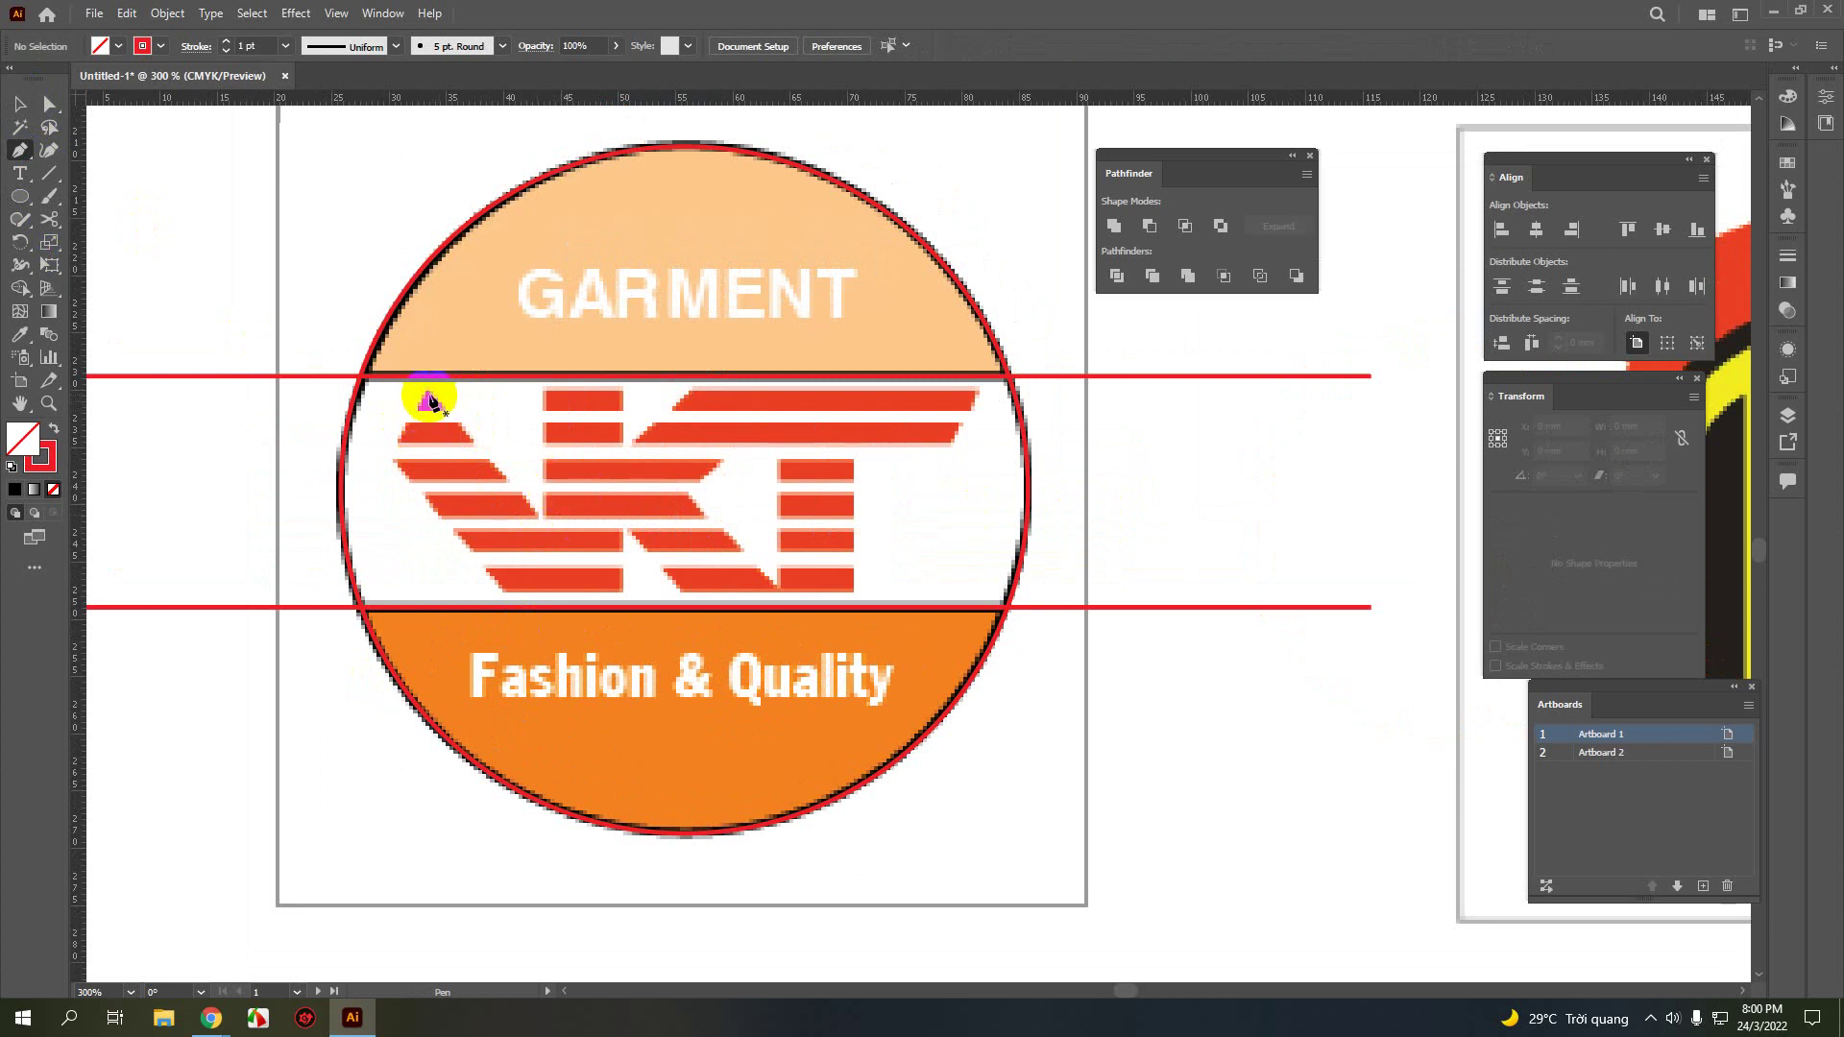
pyautogui.click(160, 46)
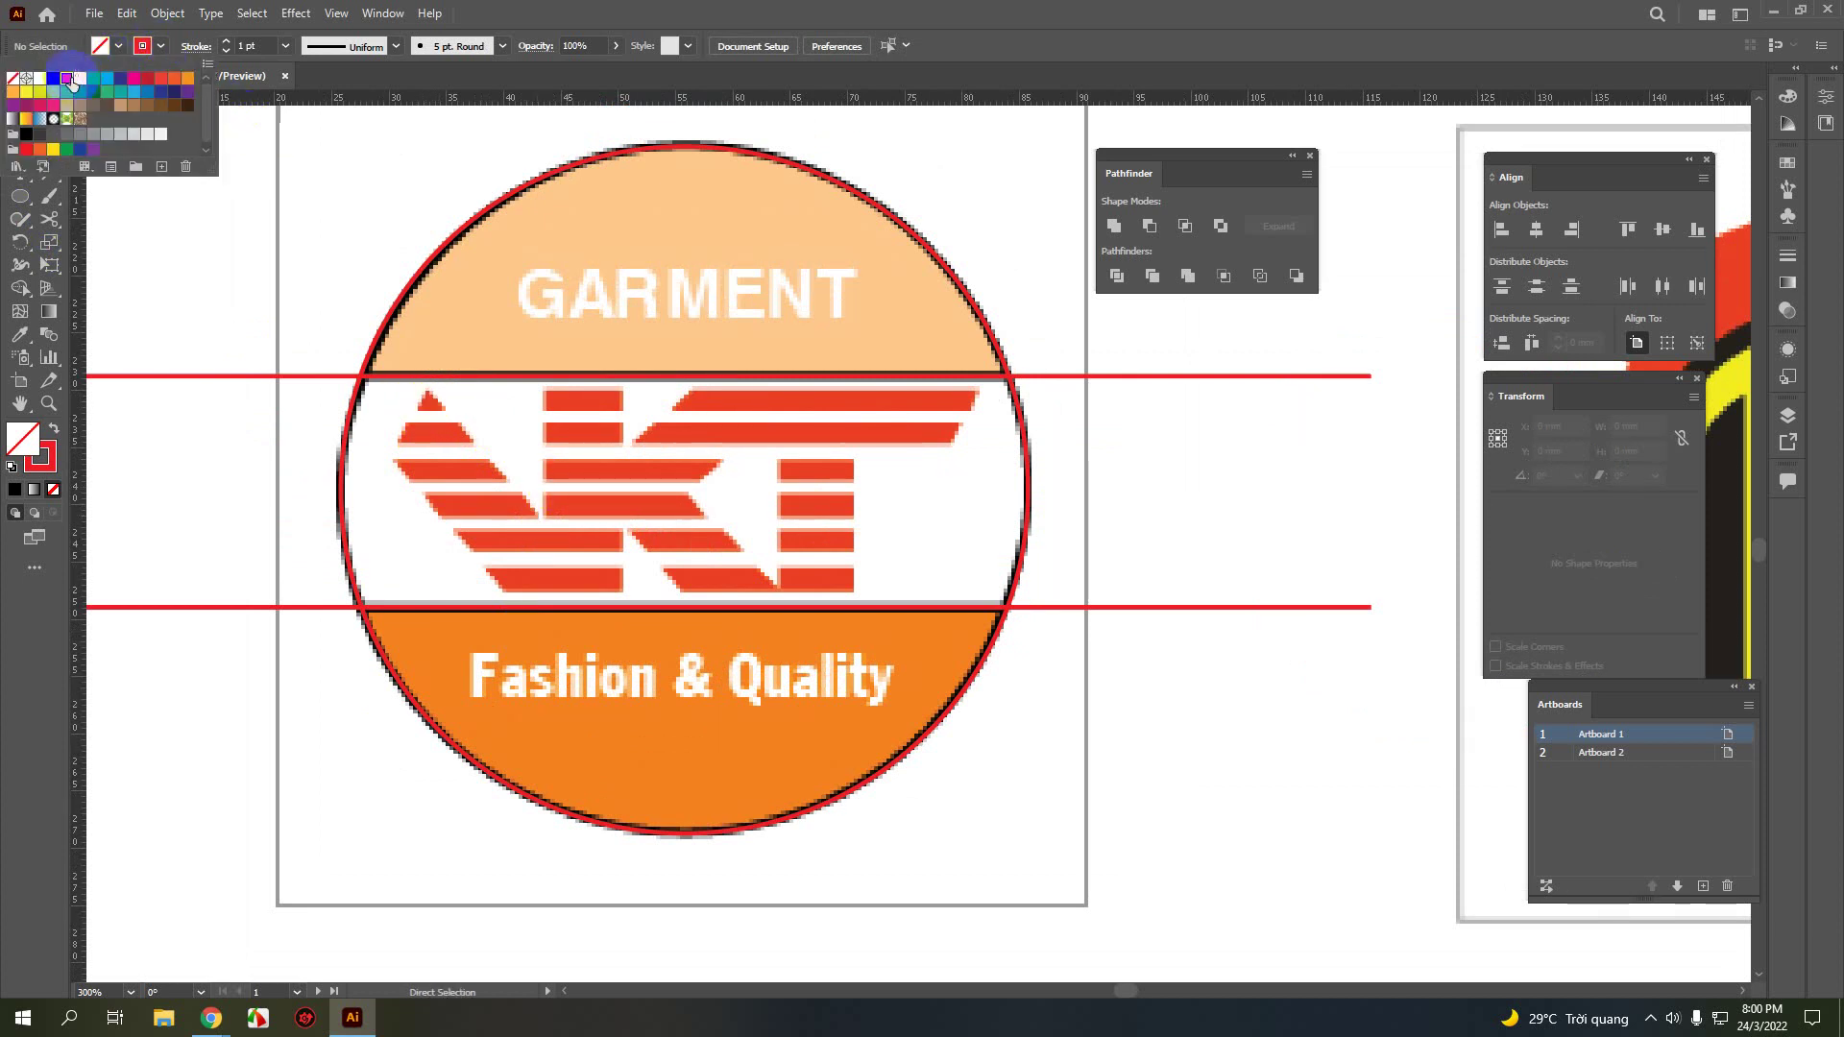
pyautogui.click(424, 407)
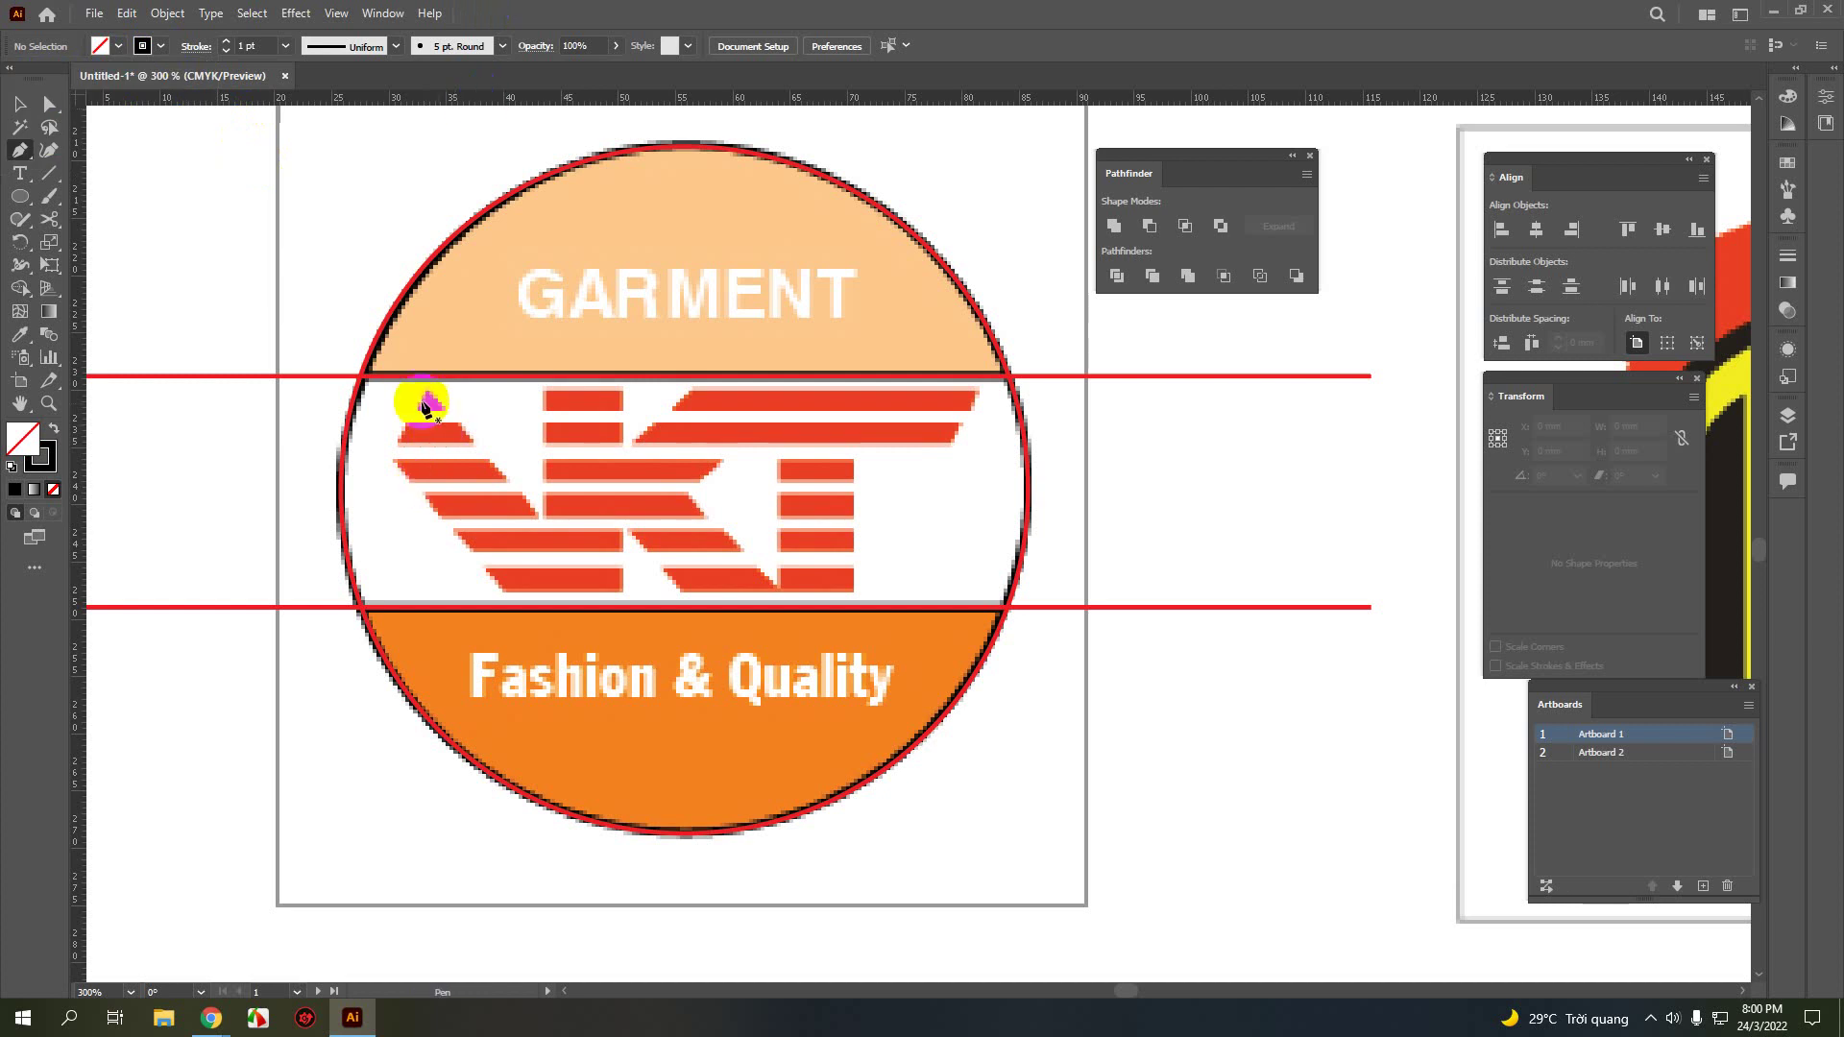
pyautogui.click(426, 388)
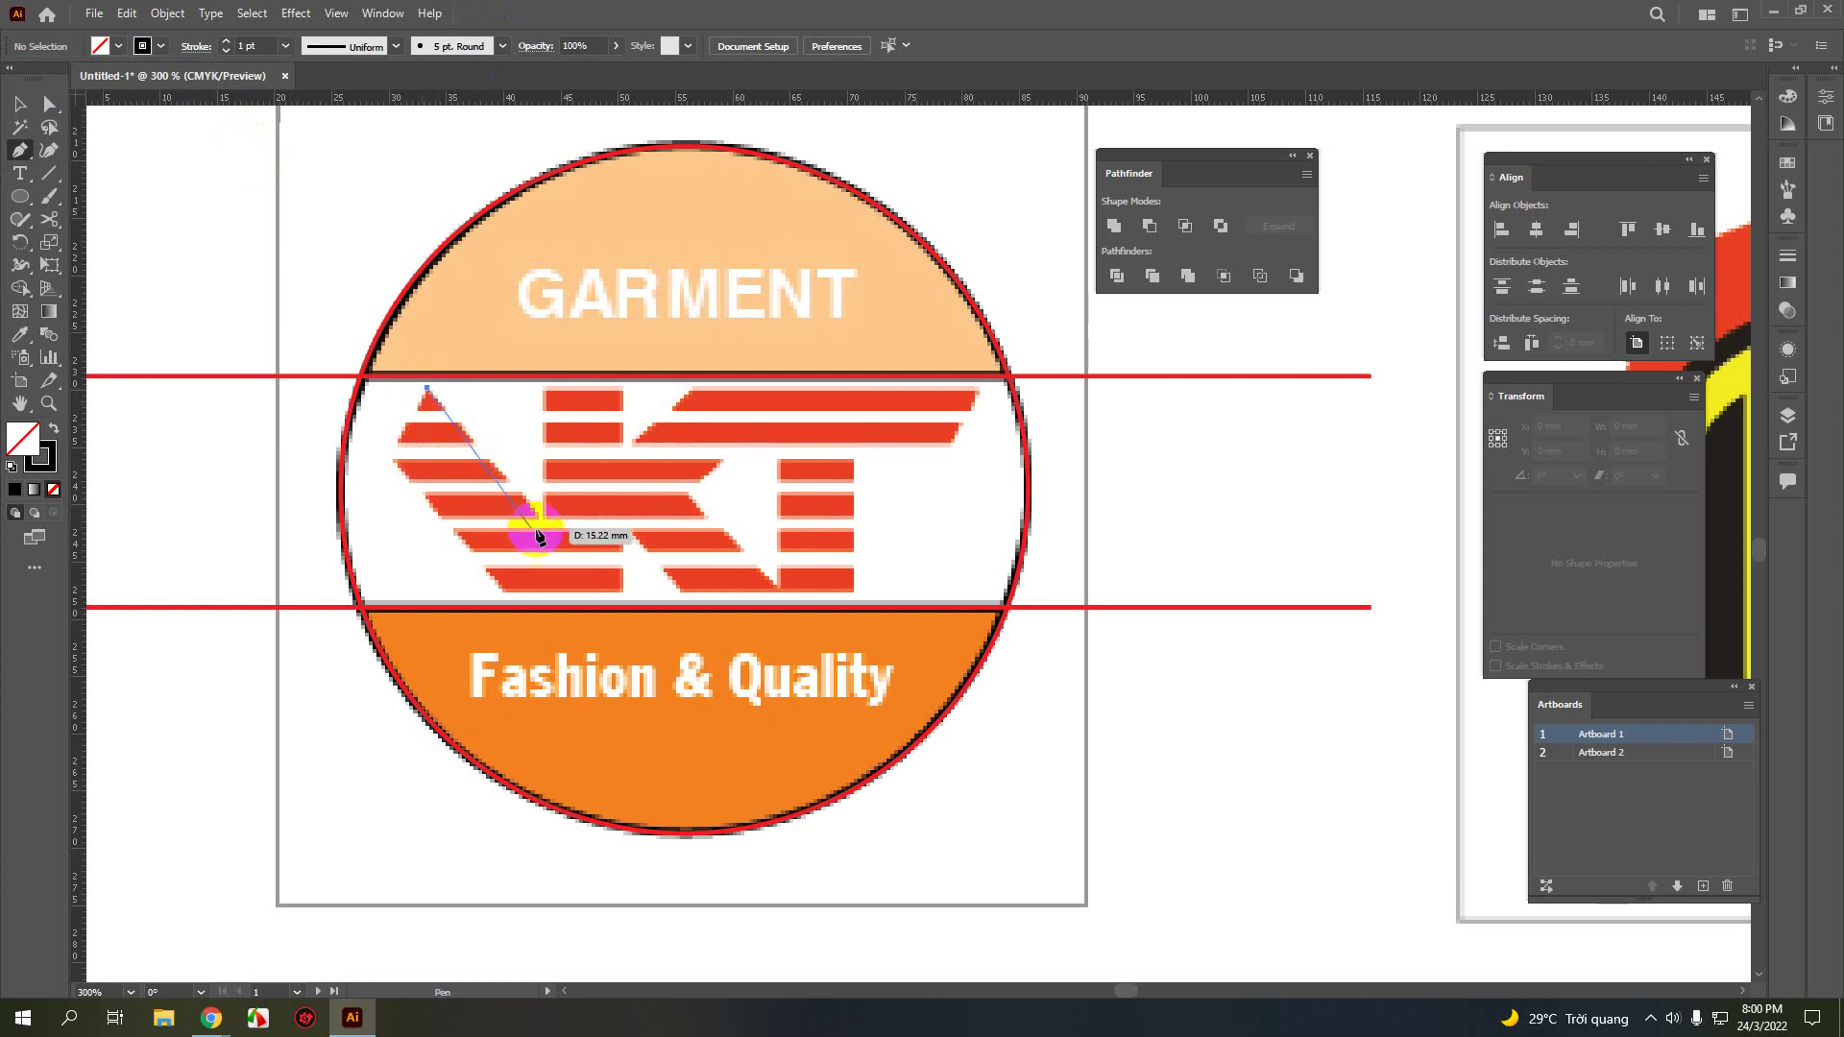
pyautogui.click(542, 523)
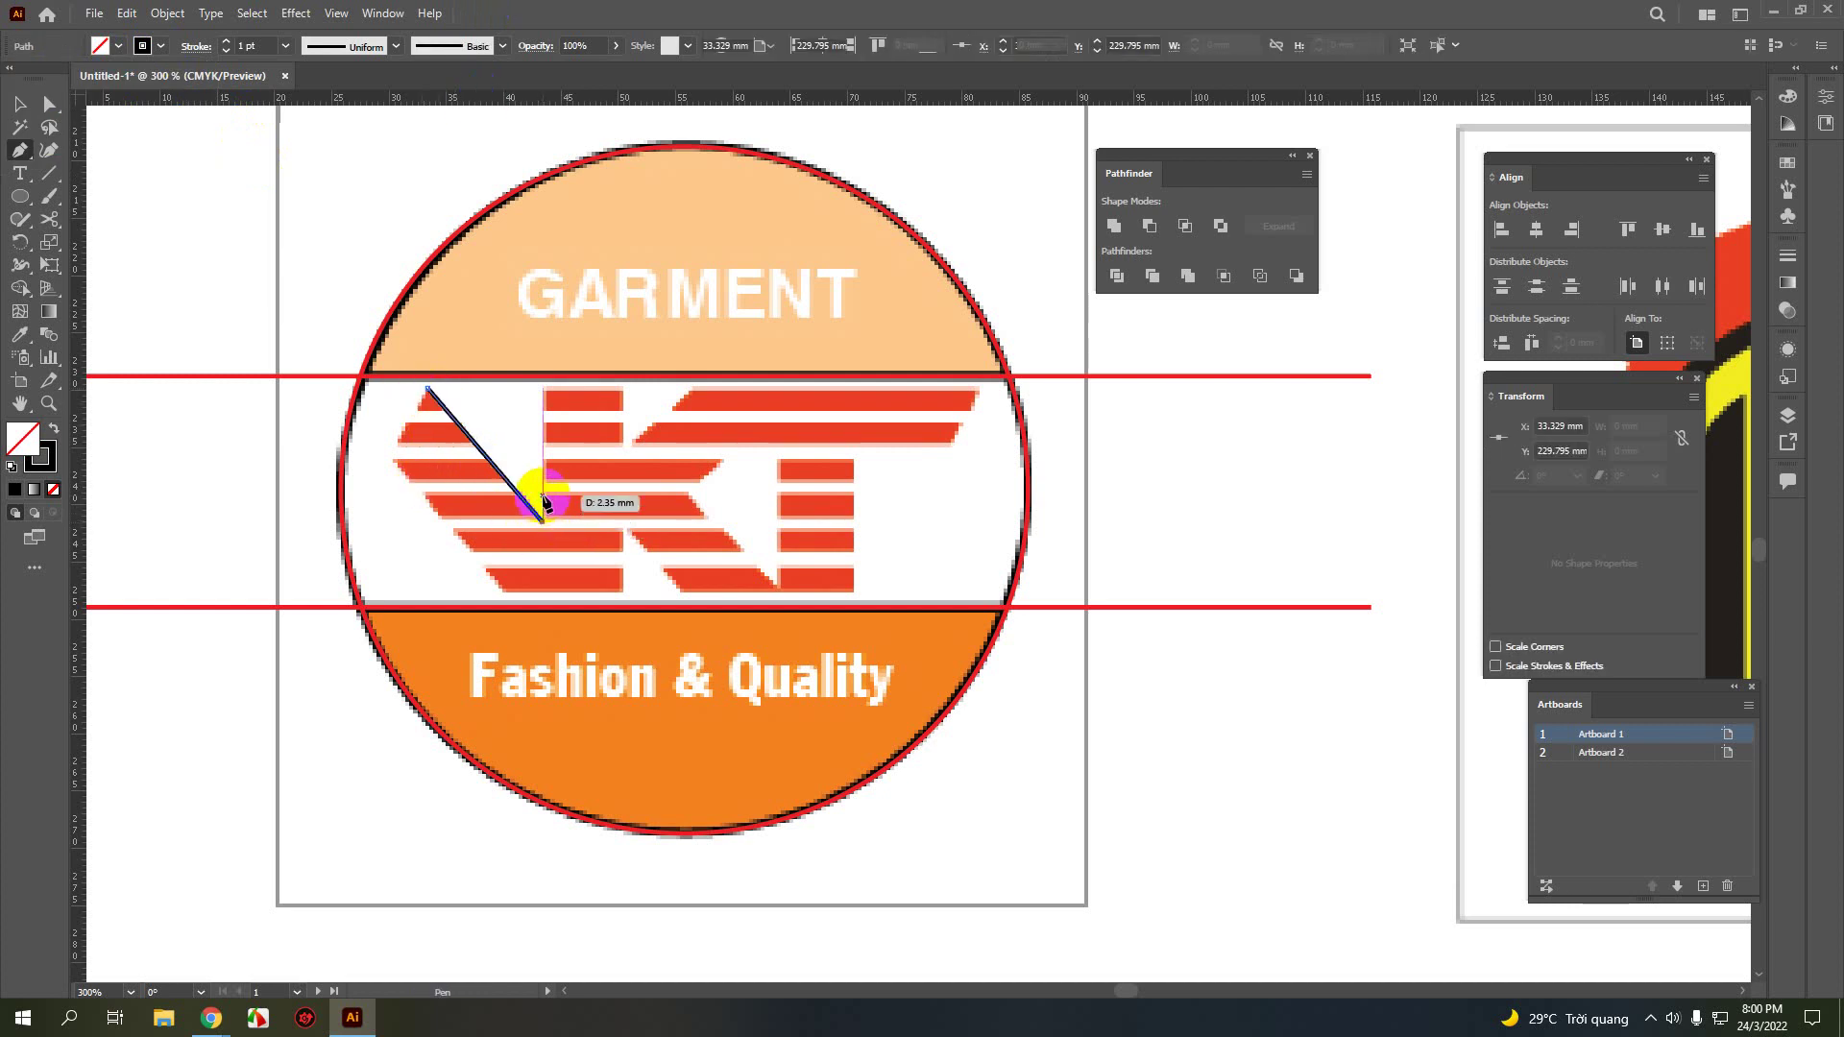
pyautogui.click(543, 388)
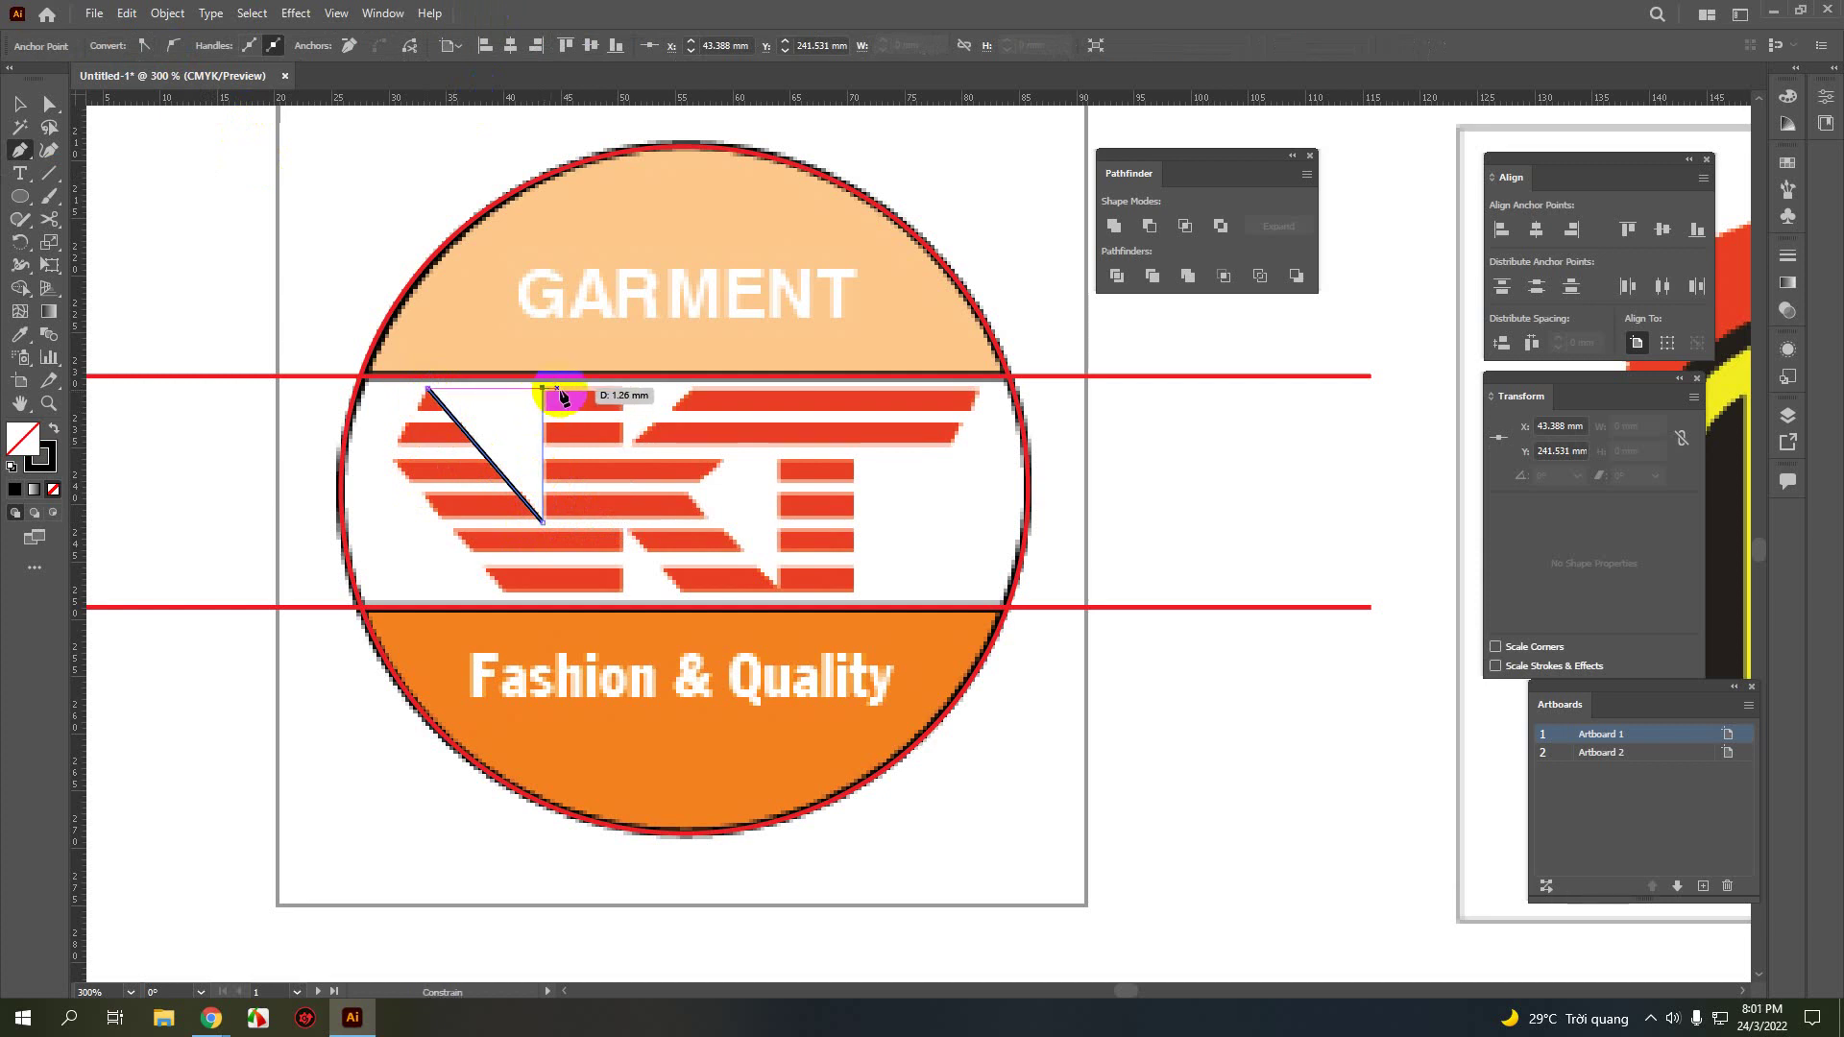
pyautogui.click(623, 388)
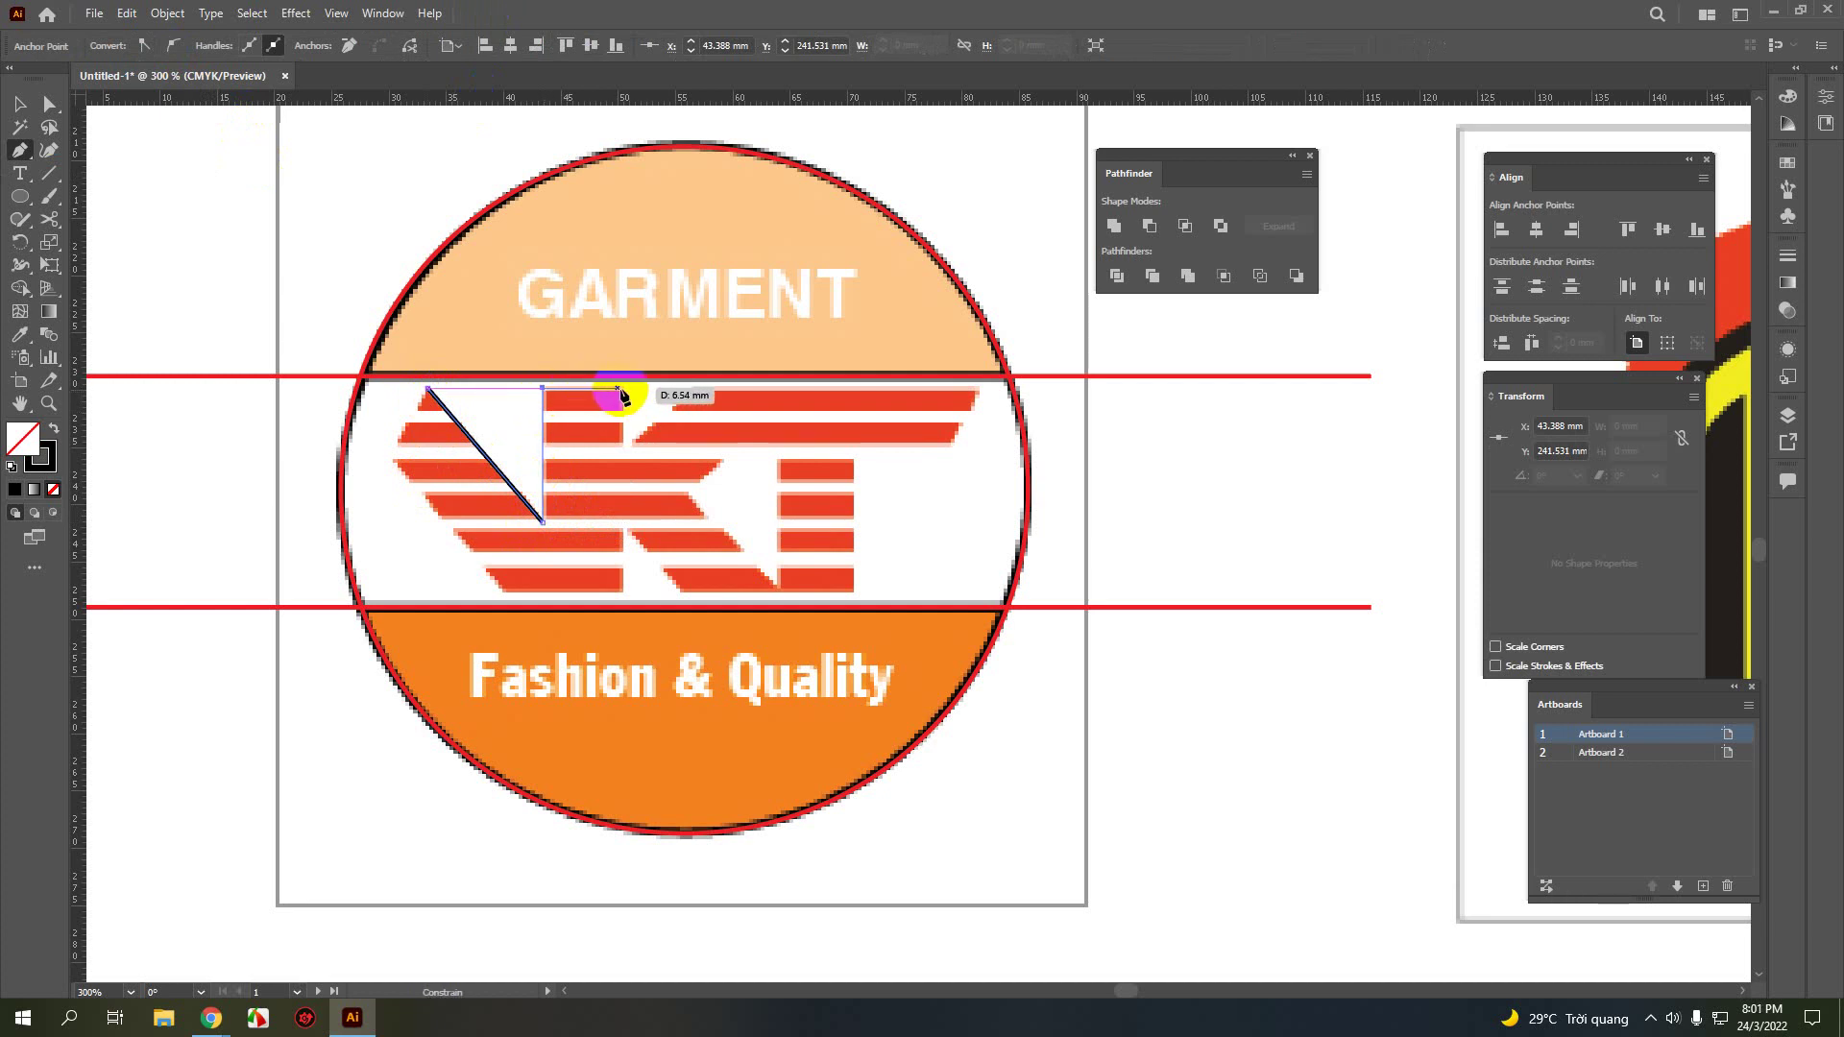
pyautogui.click(622, 454)
pyautogui.click(693, 389)
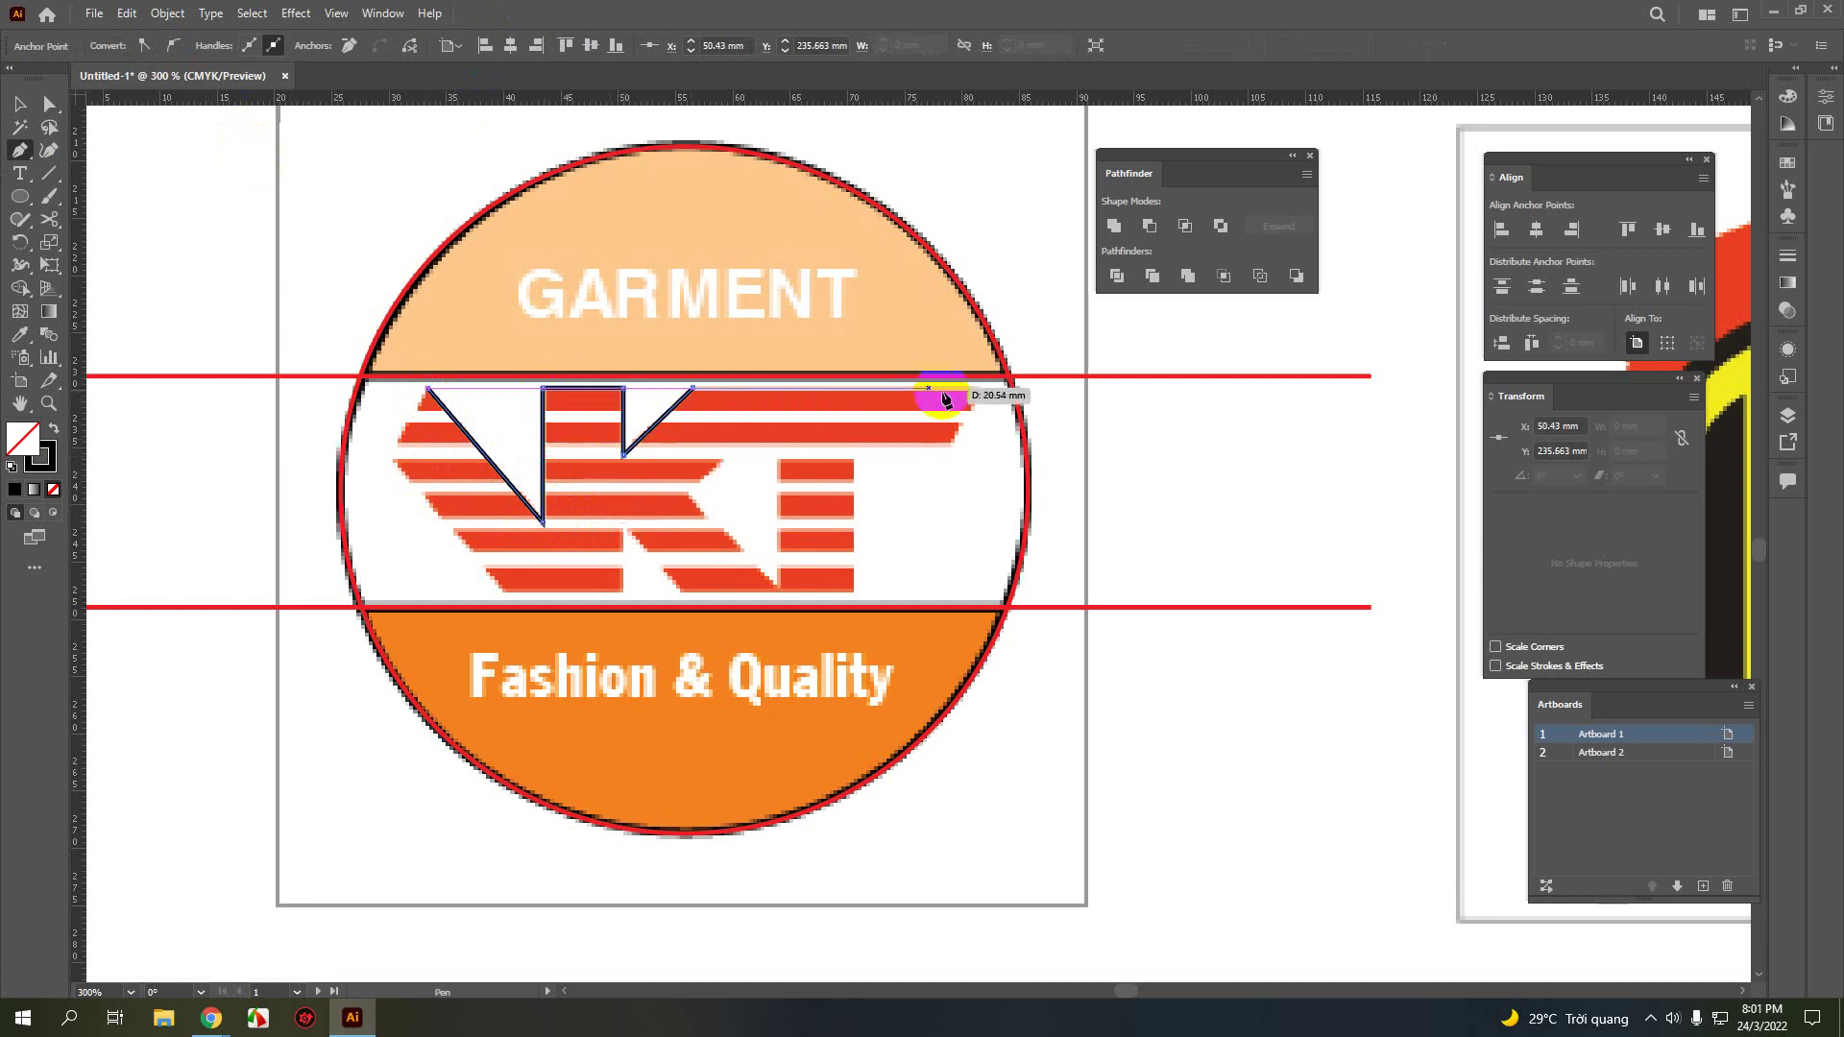
pyautogui.click(978, 388)
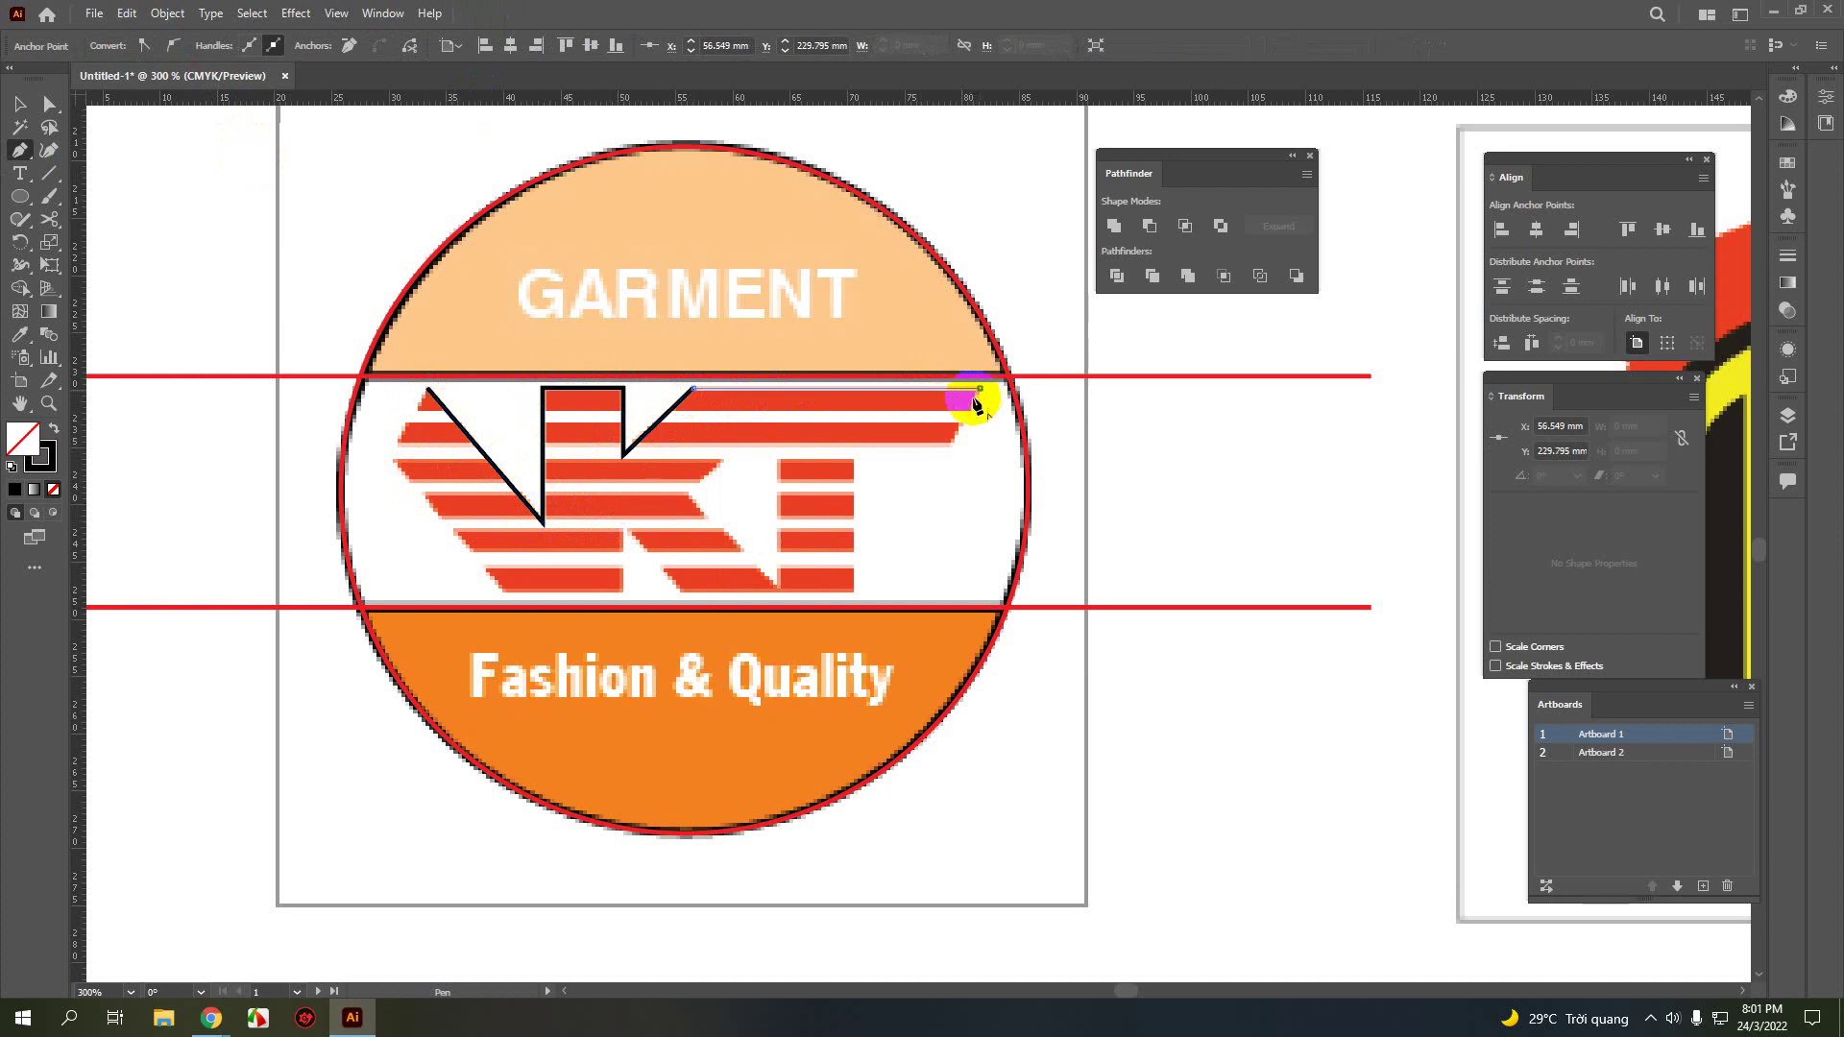
pyautogui.click(950, 447)
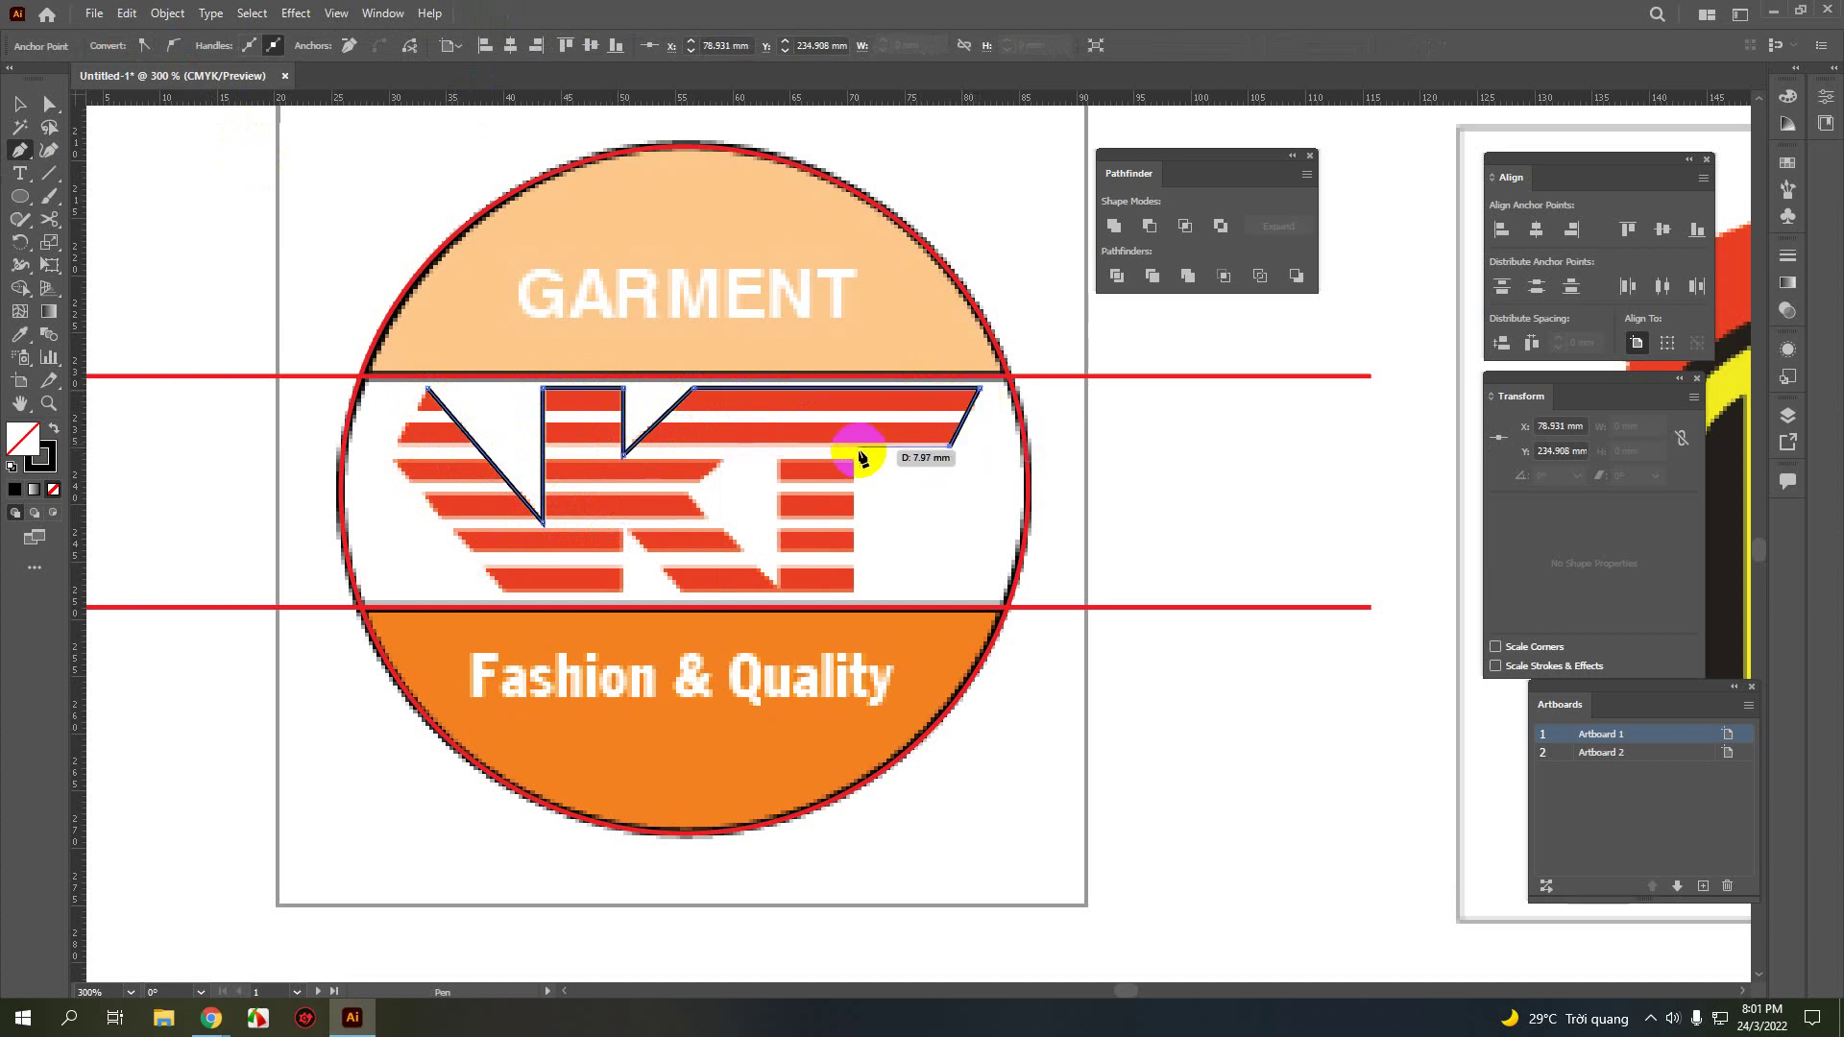
pyautogui.click(854, 447)
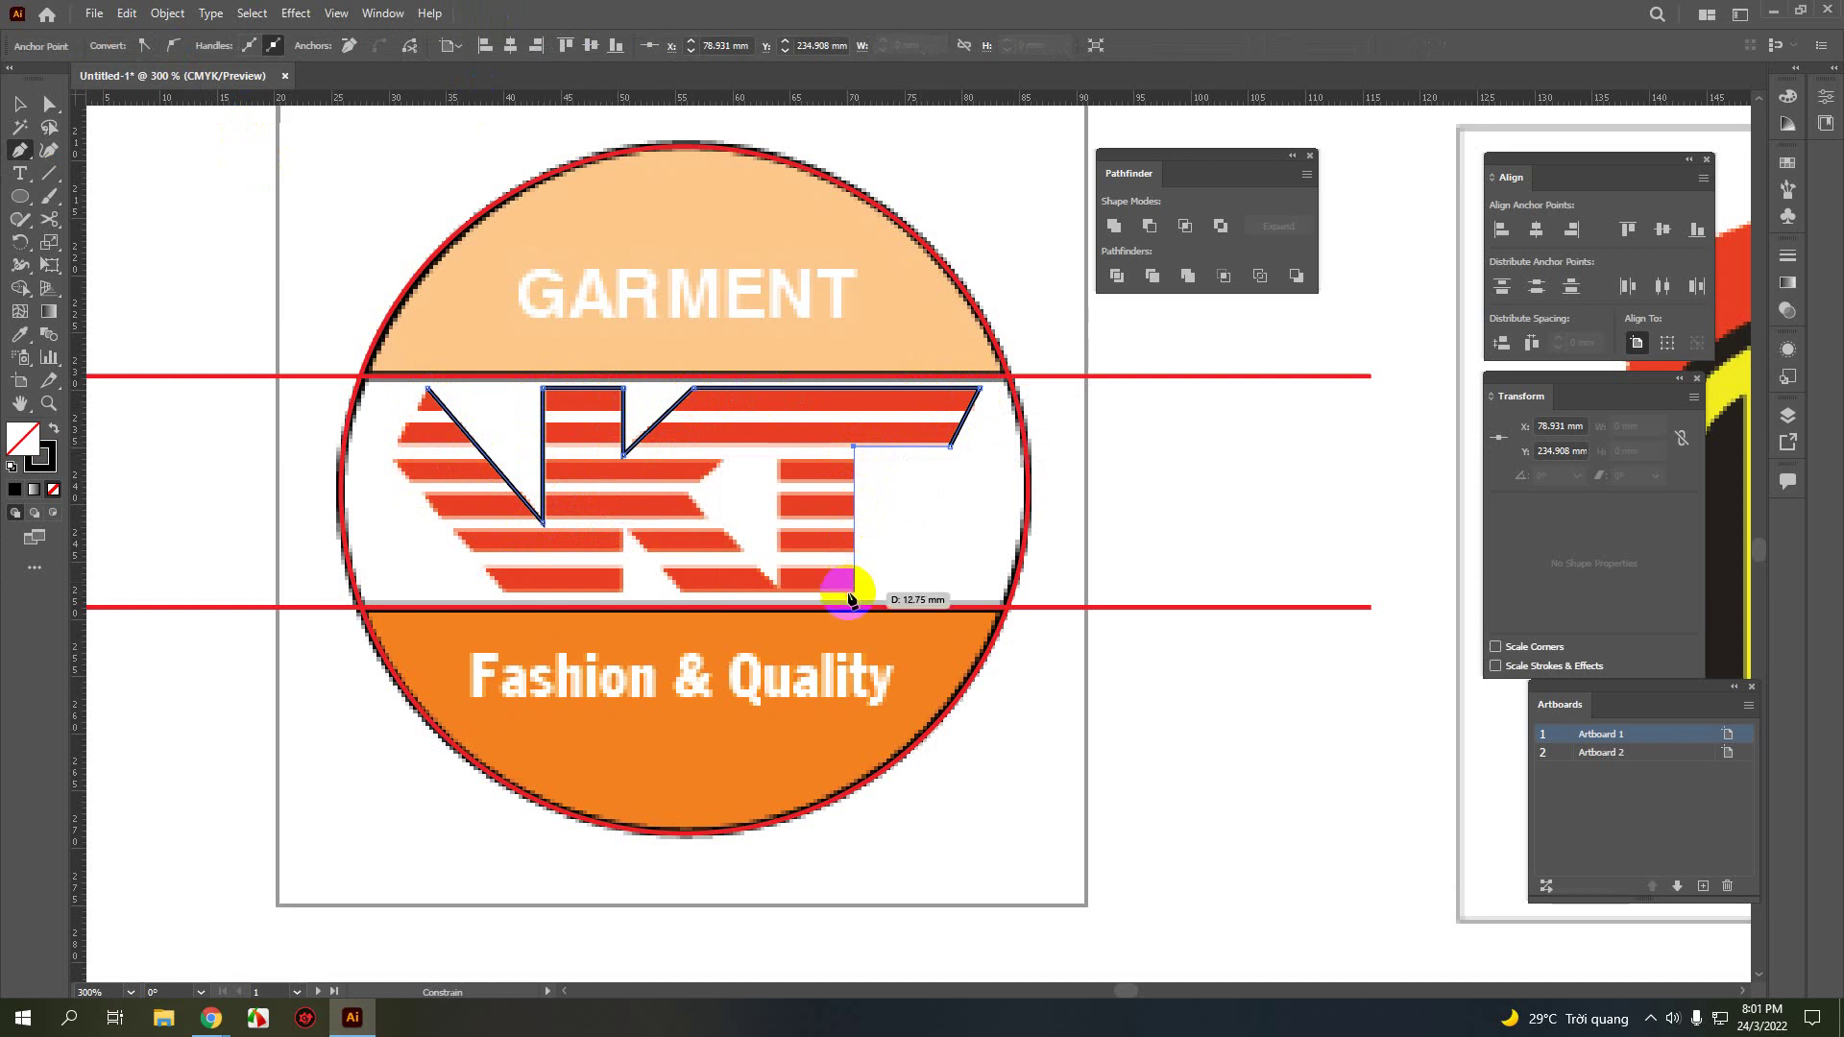
pyautogui.click(853, 588)
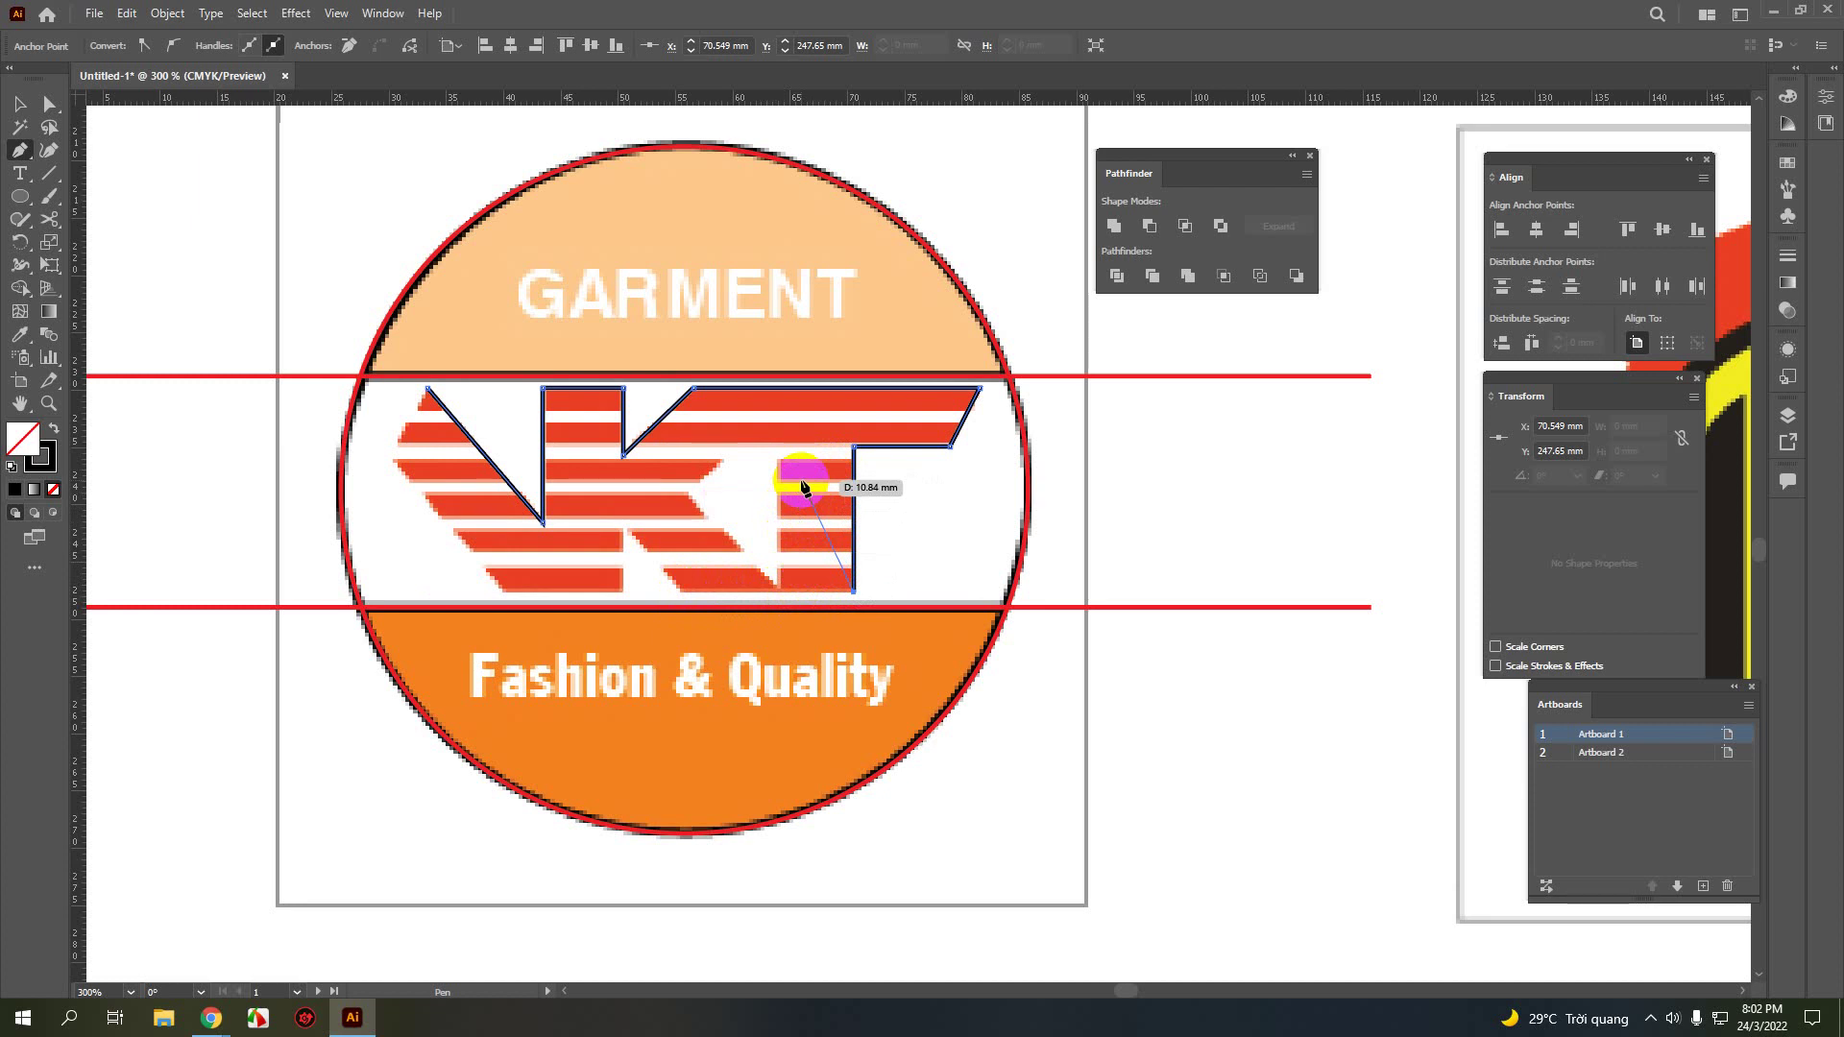
pyautogui.hotkey('ctrl', 'z')
pyautogui.hotkey('ctrl', 'z')
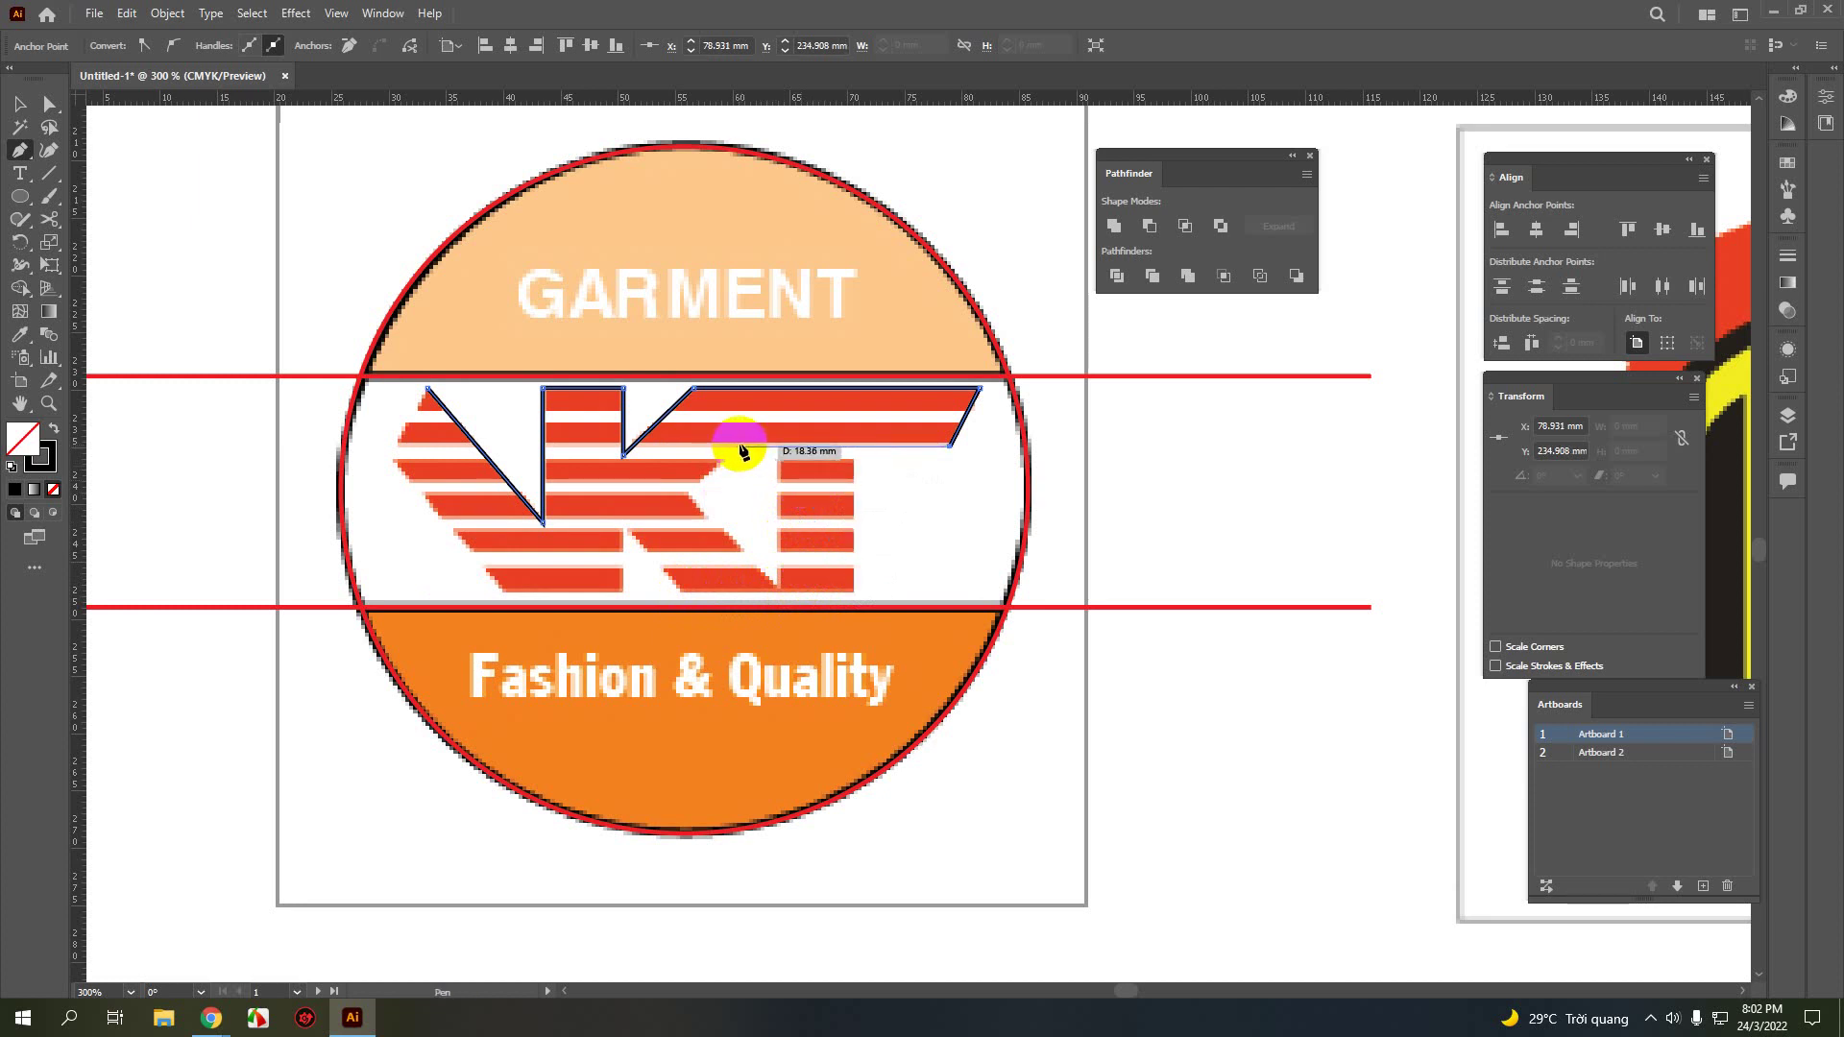
# - Continue the path along the underside of the T's bar, around the K's inner notch and around the T's stem
pyautogui.click(738, 446)
pyautogui.click(689, 490)
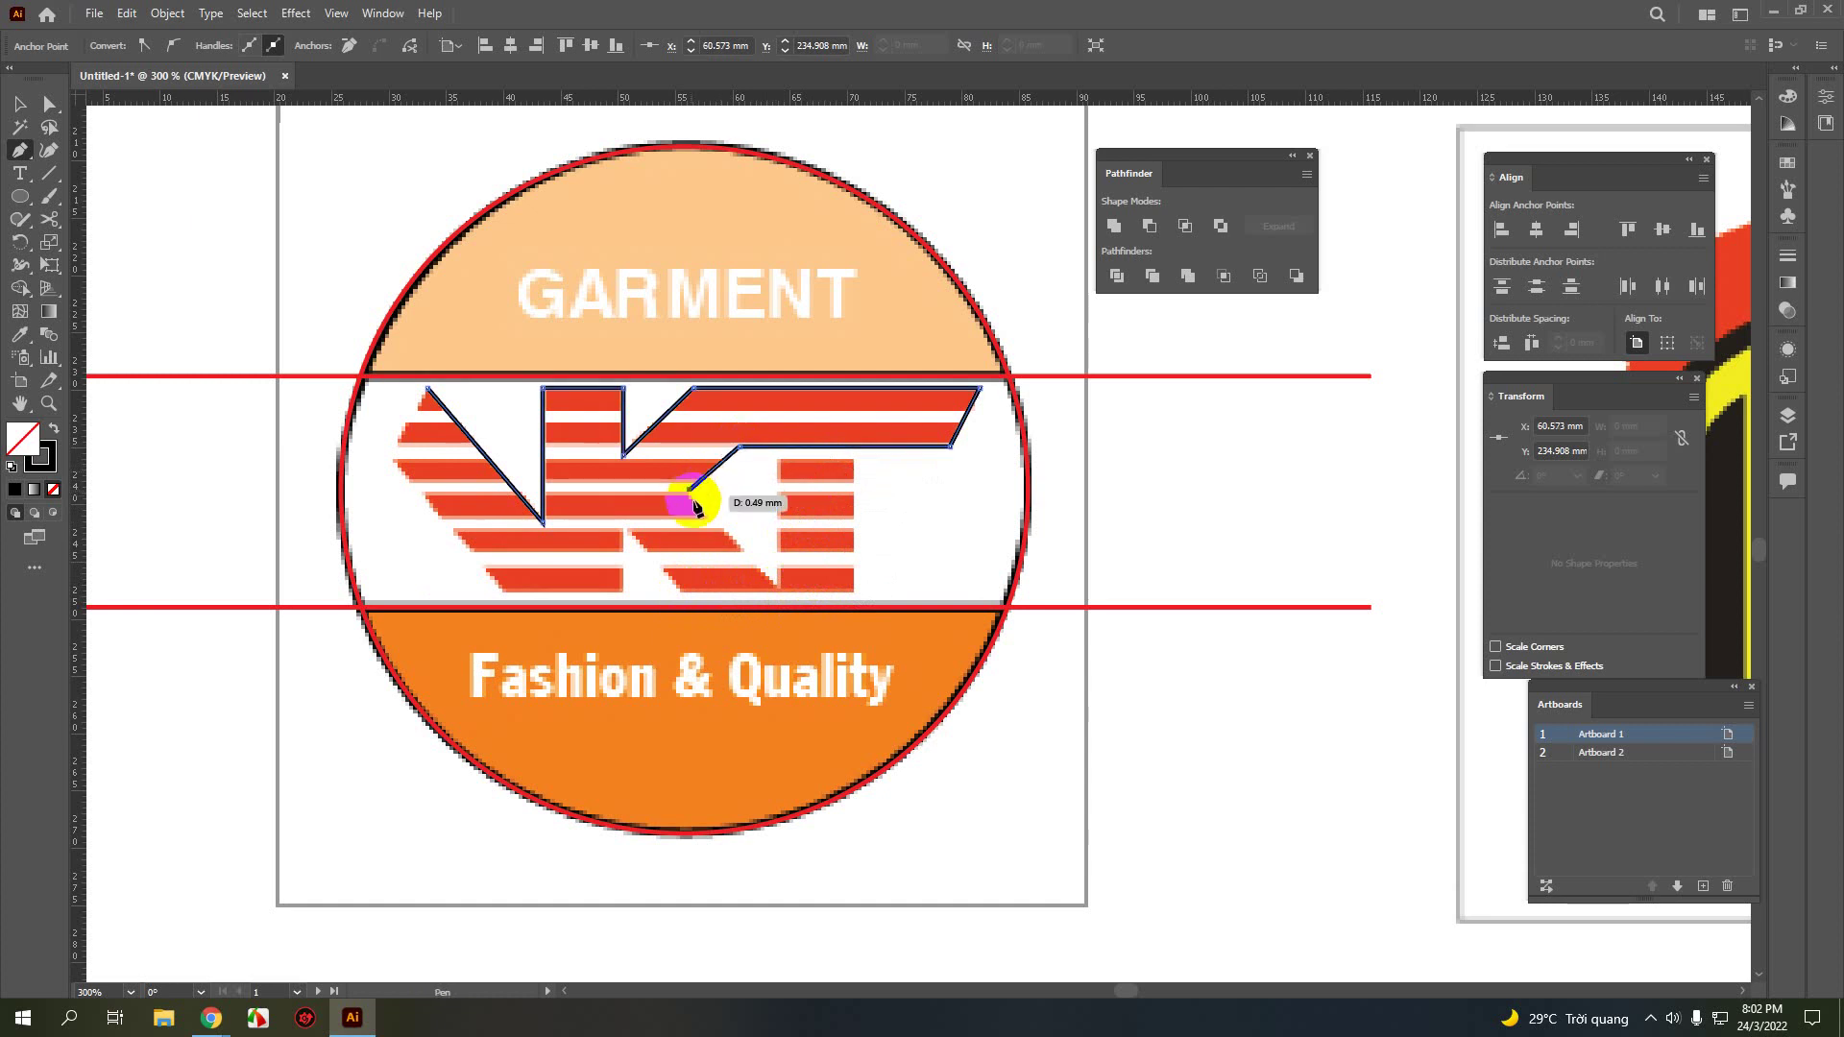
pyautogui.click(778, 589)
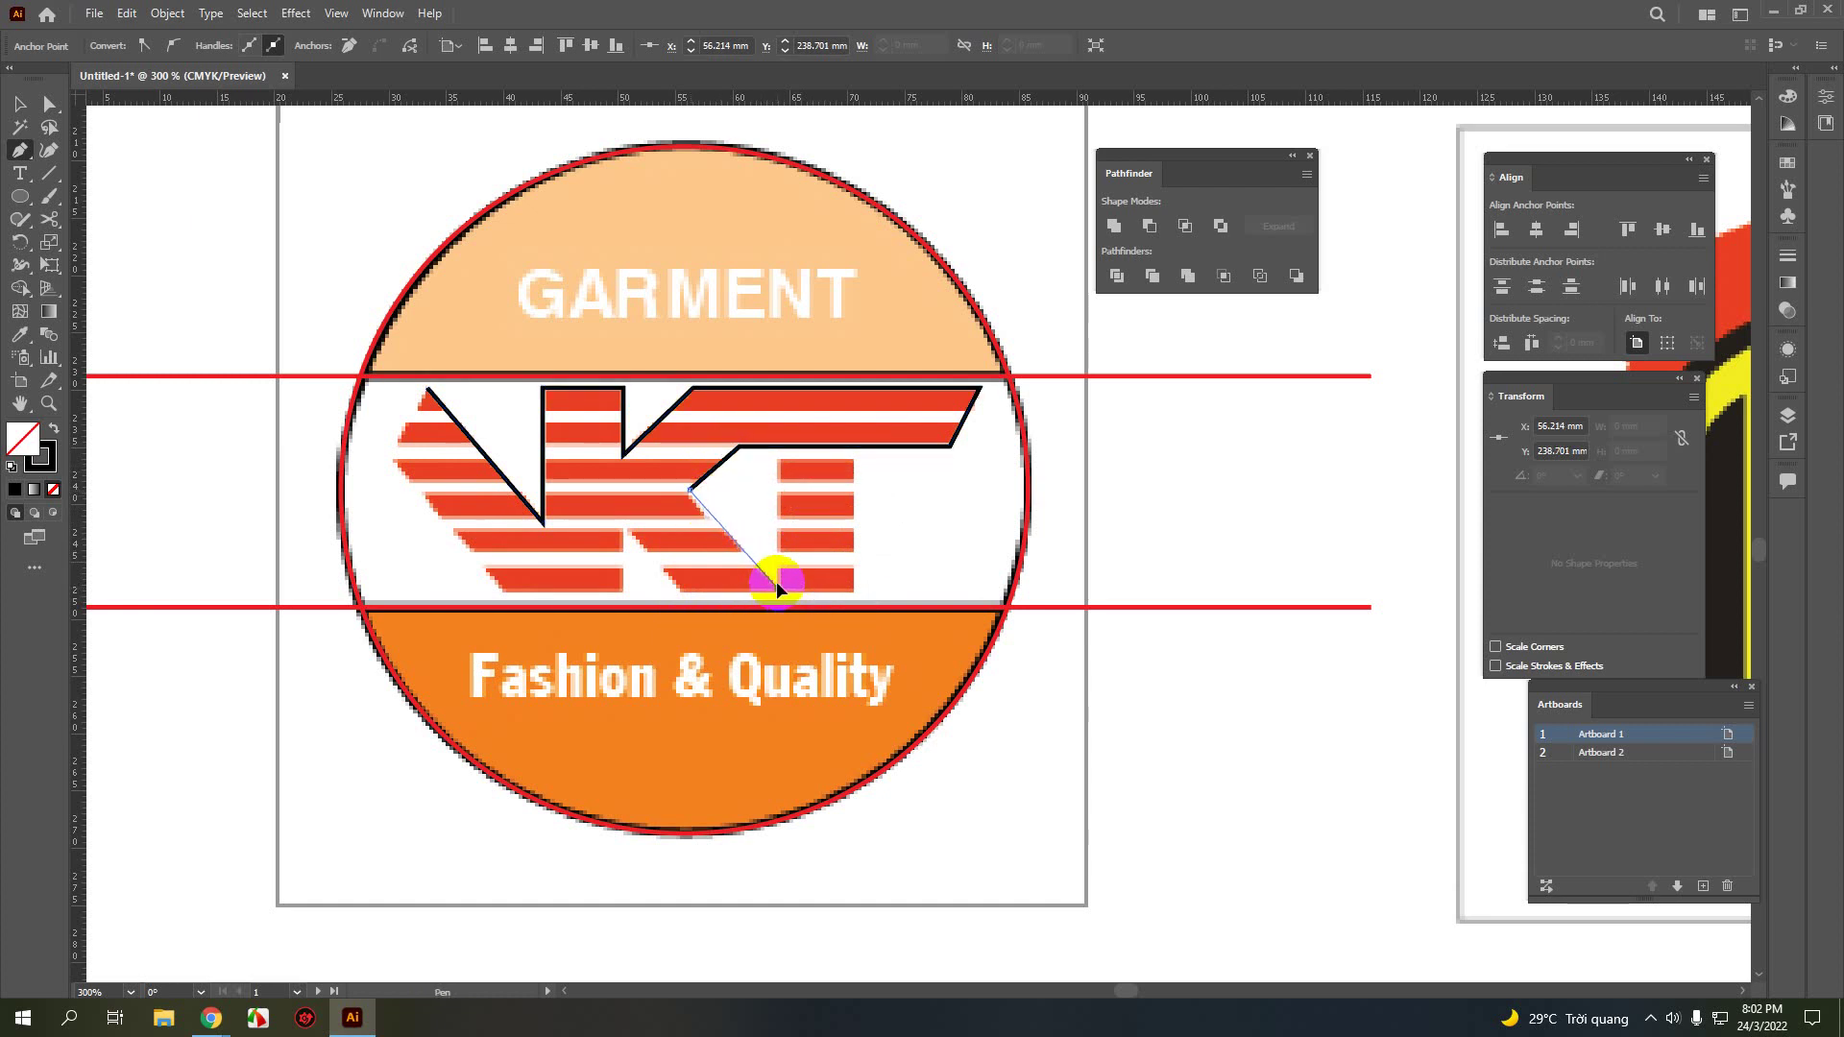
pyautogui.click(777, 460)
pyautogui.click(851, 460)
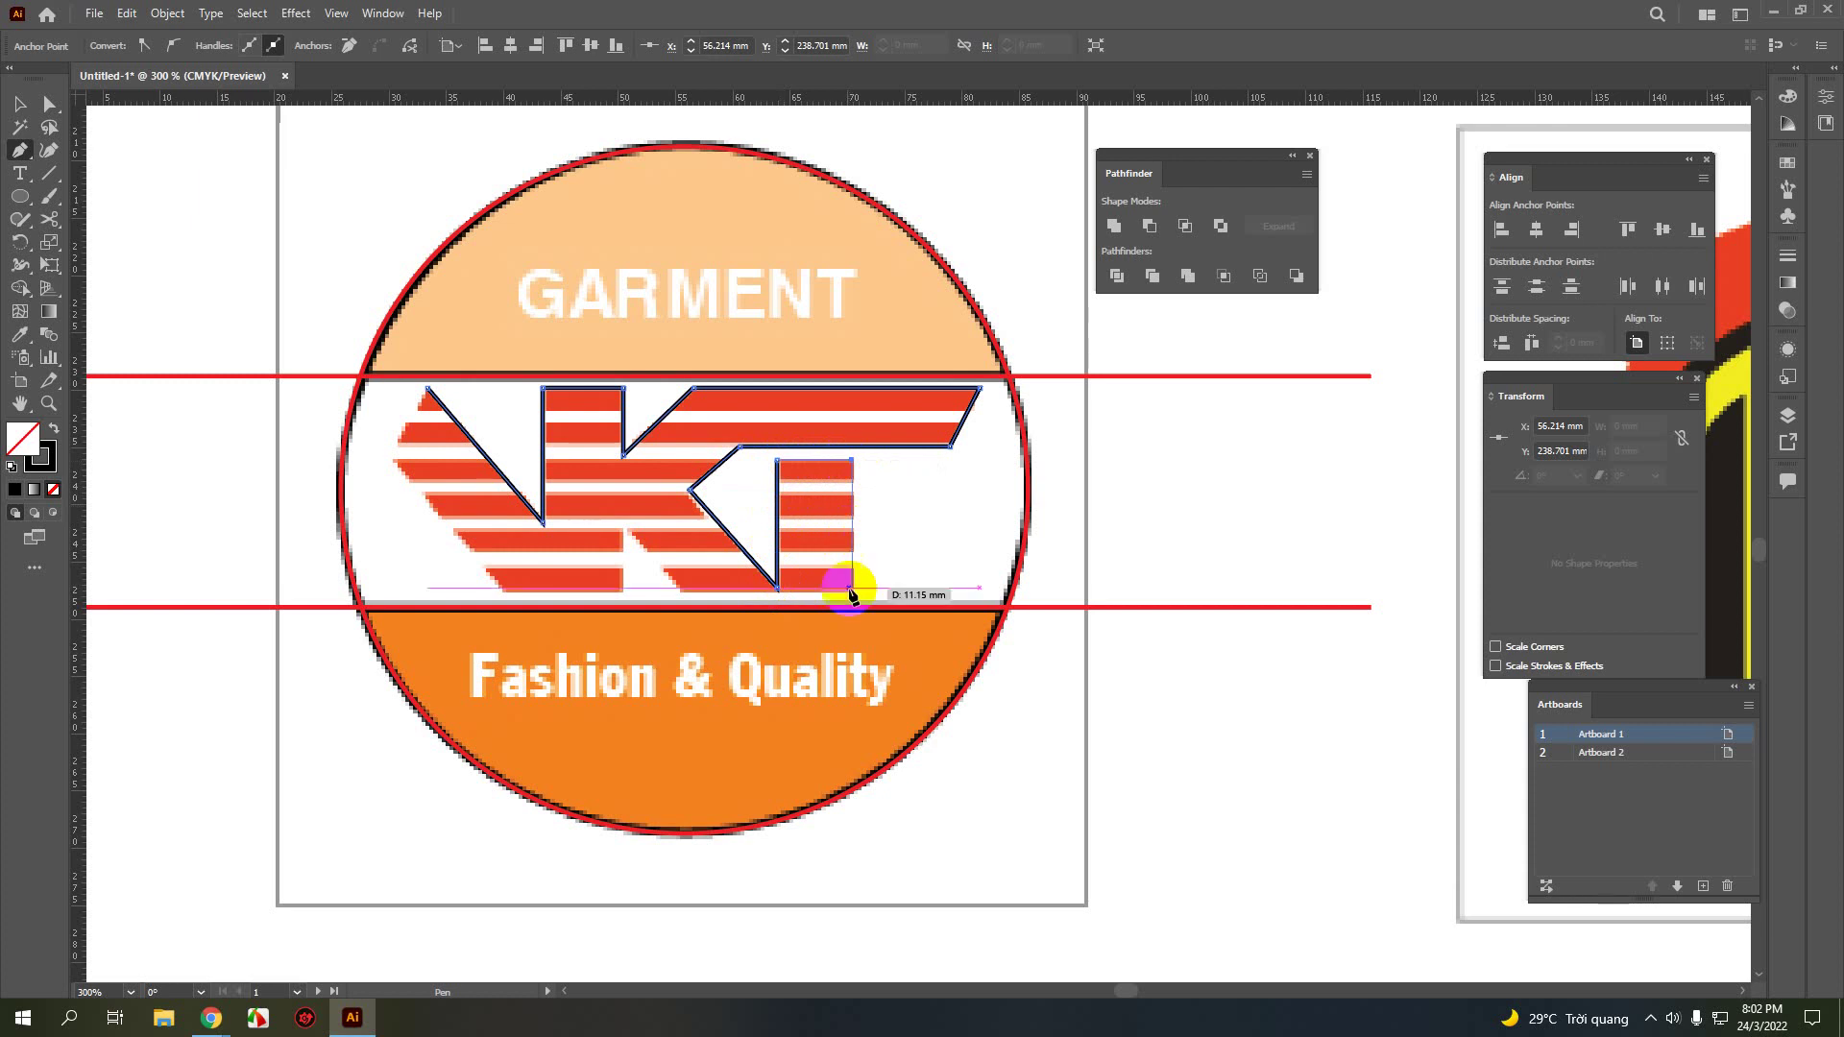
pyautogui.click(852, 593)
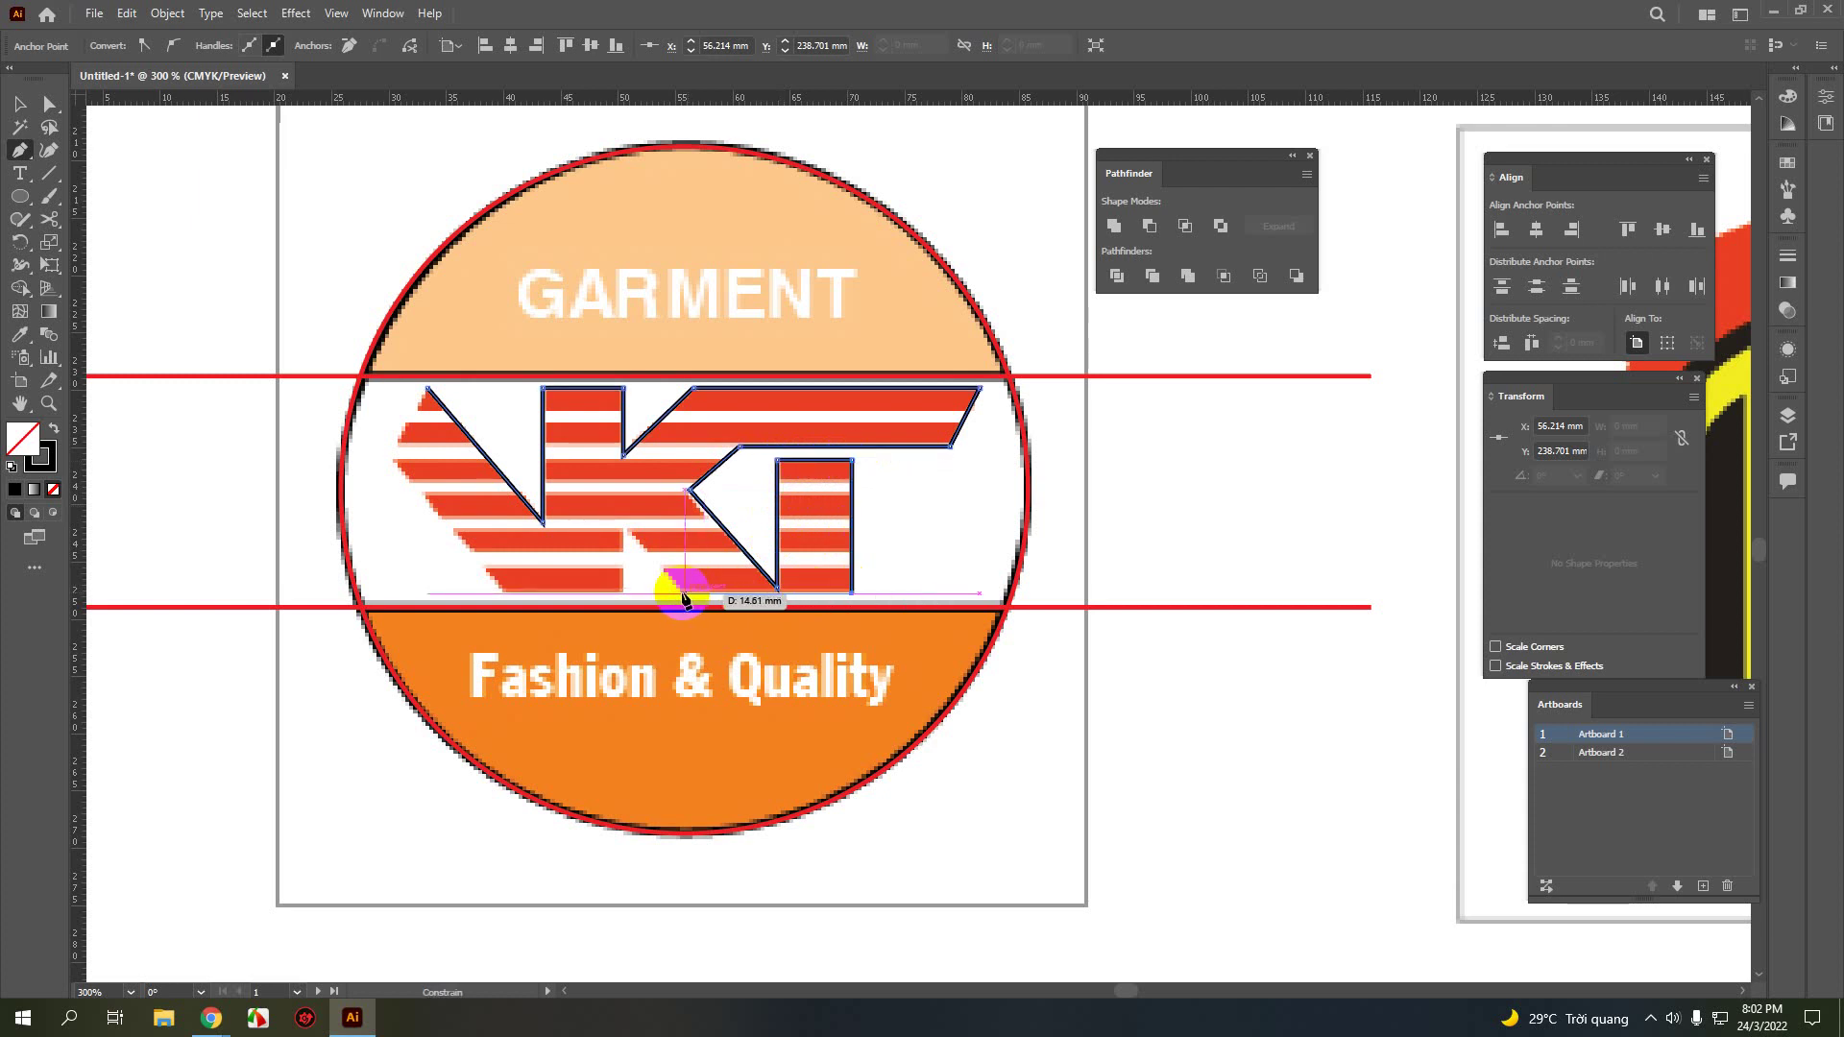
# - Trace the lower edges of the K and V, close the VKT outline at the V's tip and deselect it
pyautogui.click(679, 595)
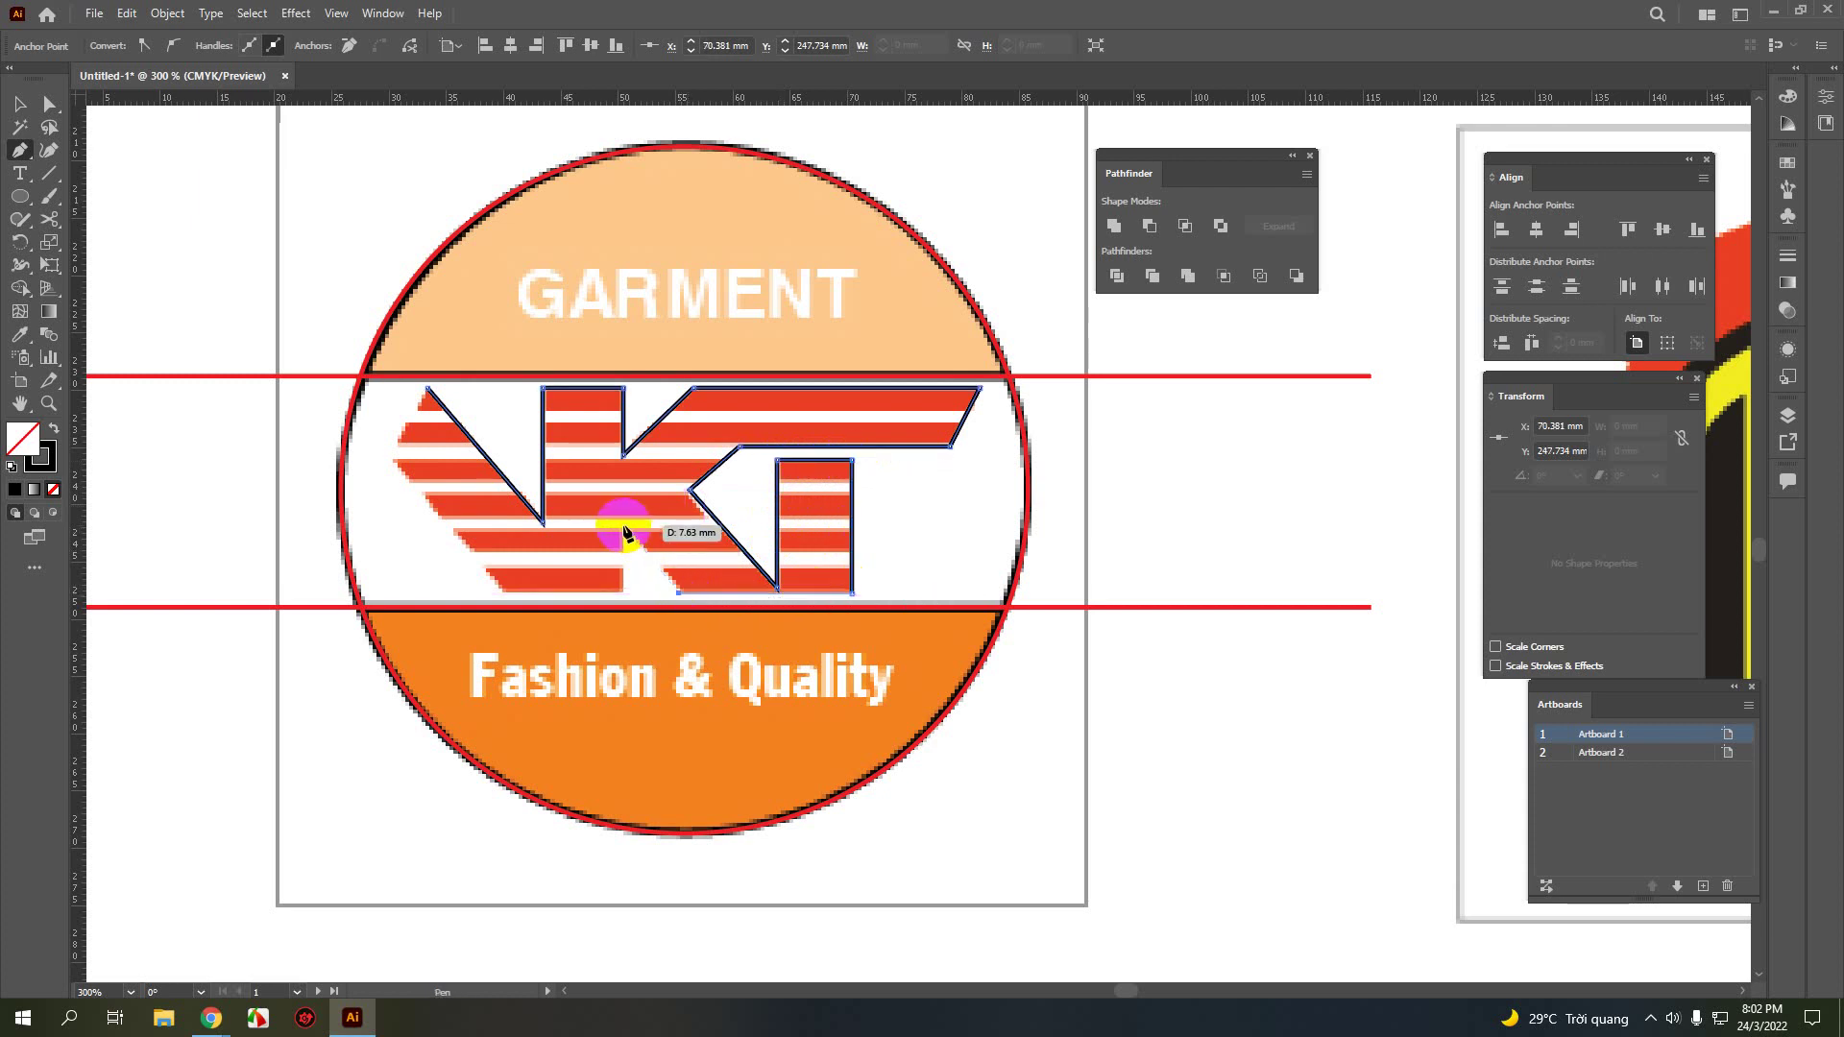
pyautogui.click(621, 523)
pyautogui.click(621, 592)
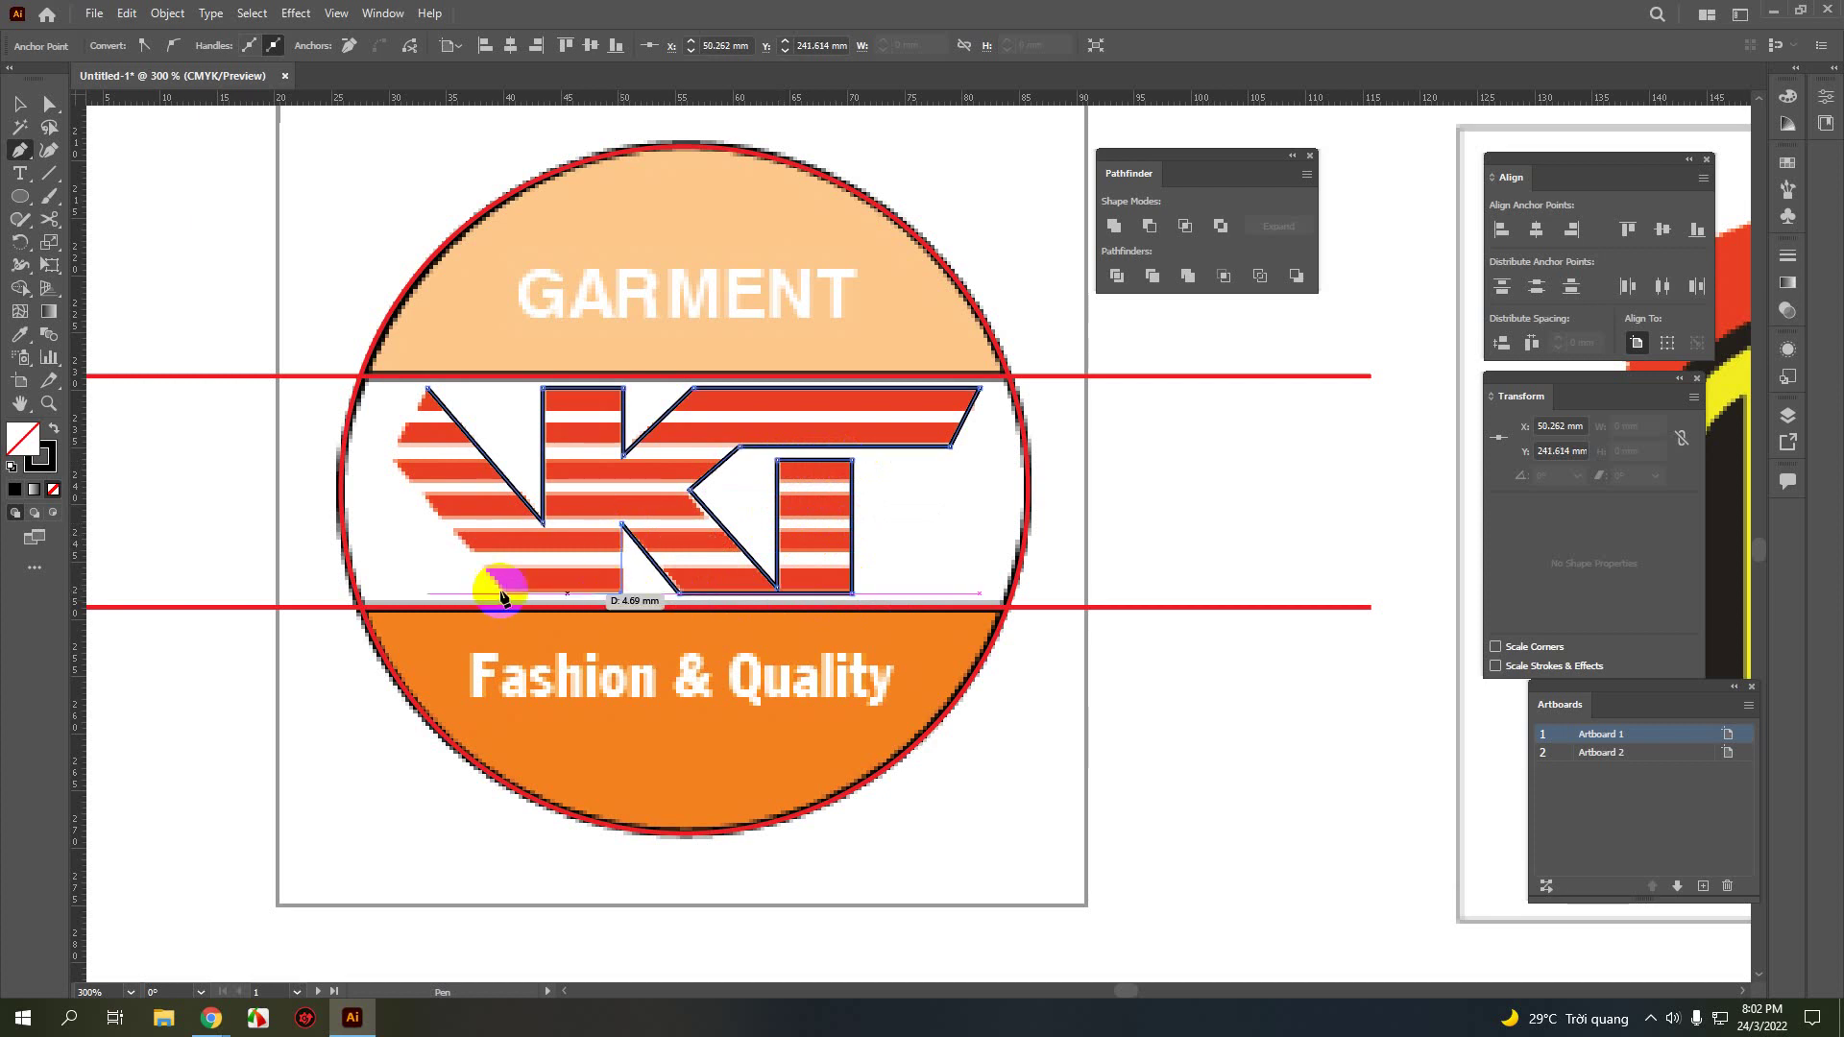
pyautogui.click(505, 594)
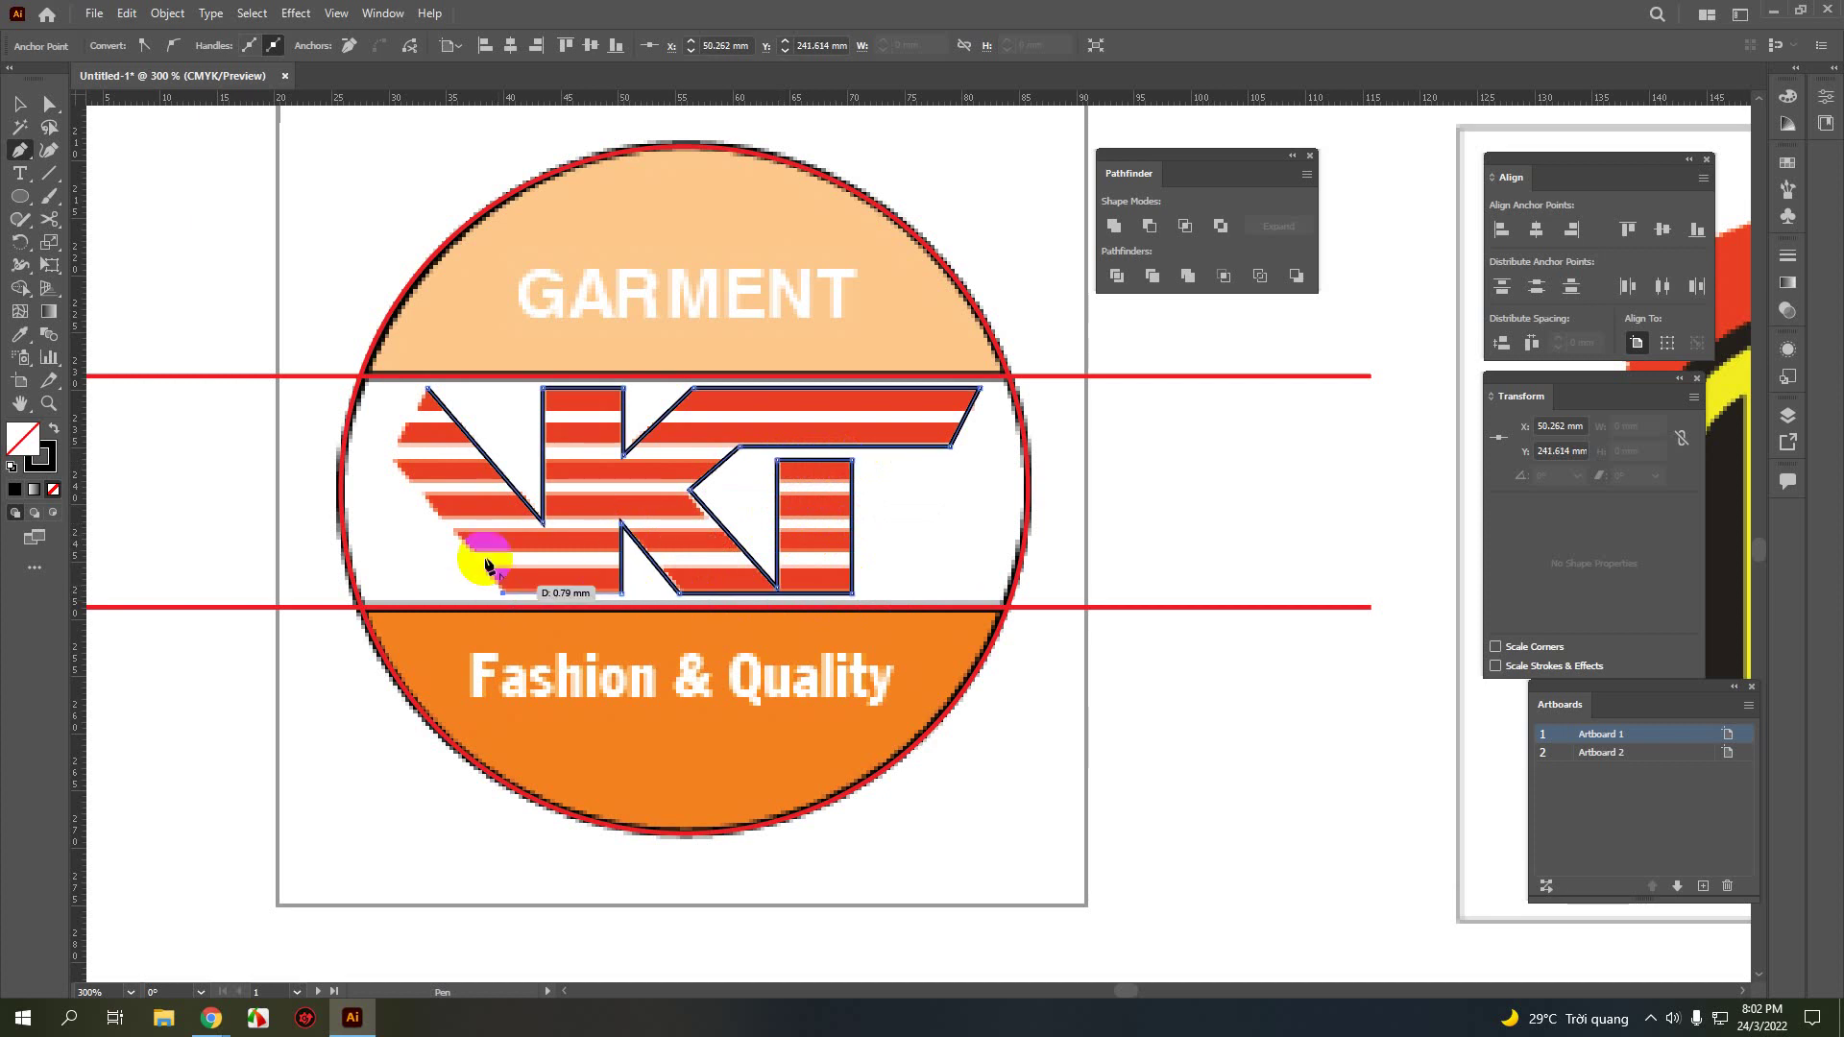
pyautogui.click(391, 461)
pyautogui.click(428, 388)
pyautogui.press('v')
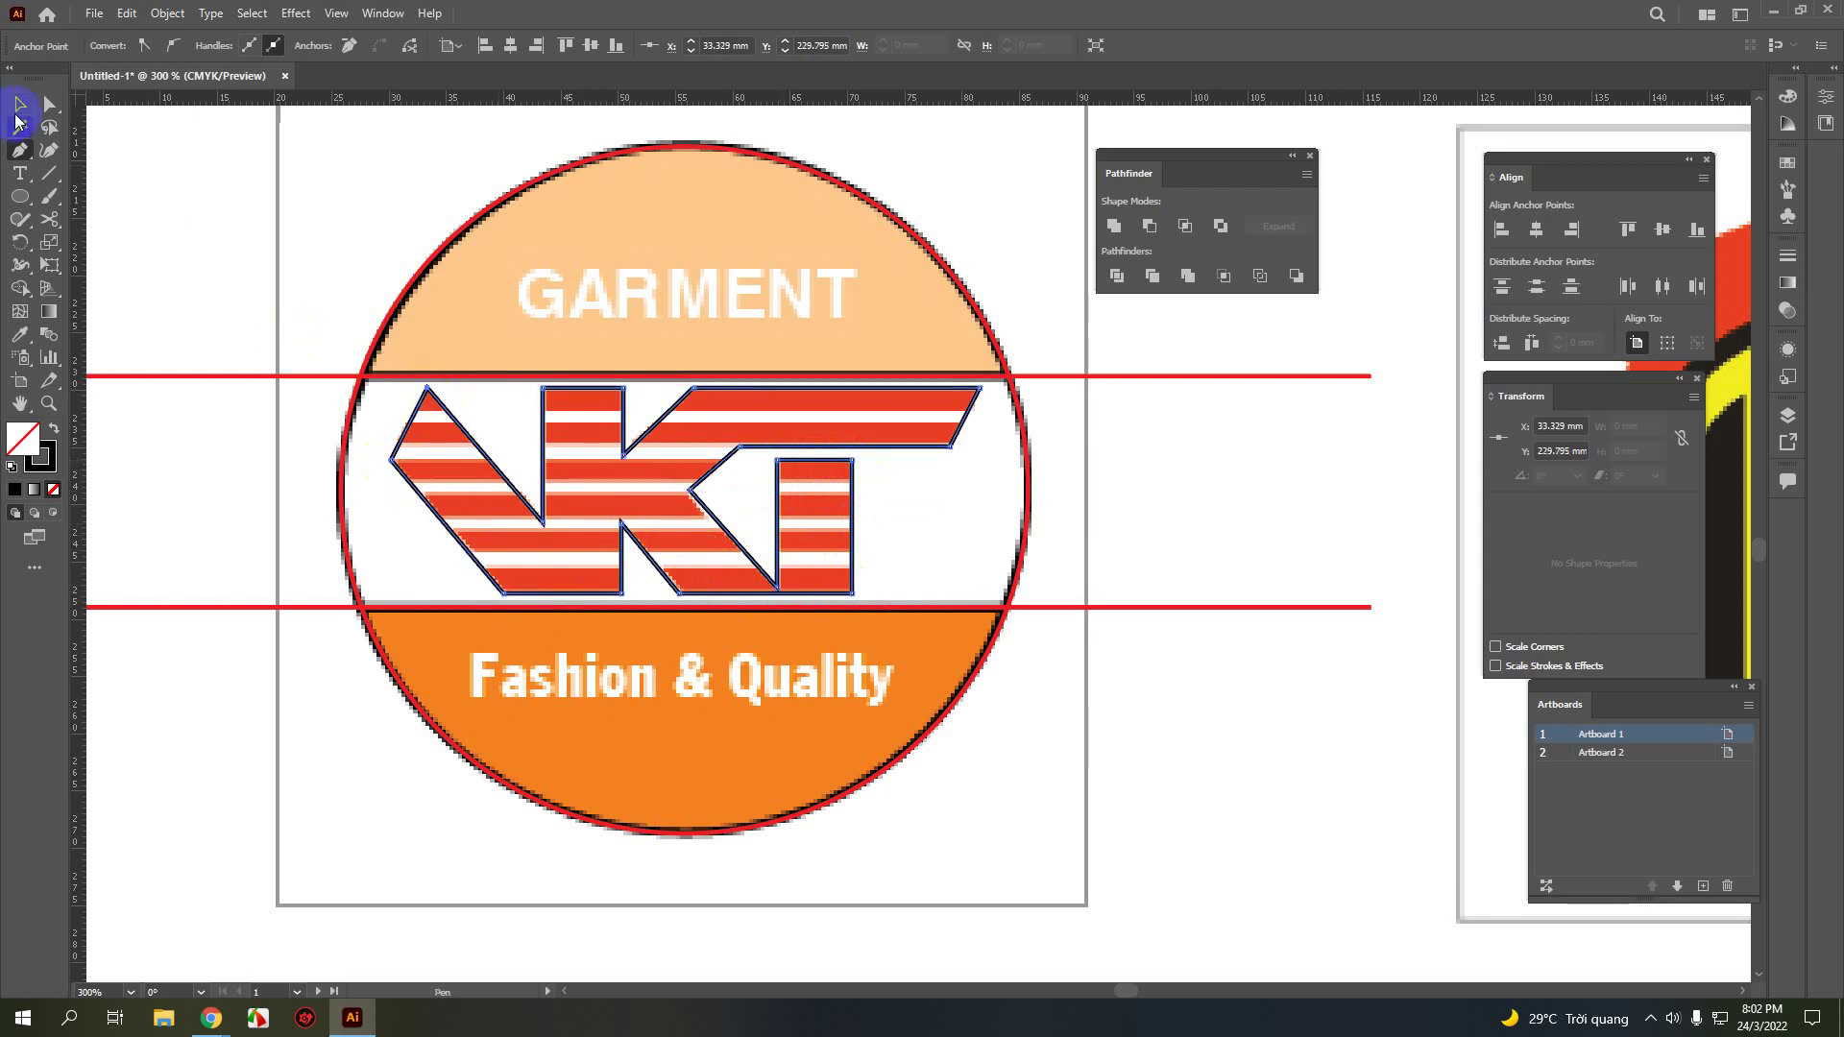
pyautogui.click(1200, 509)
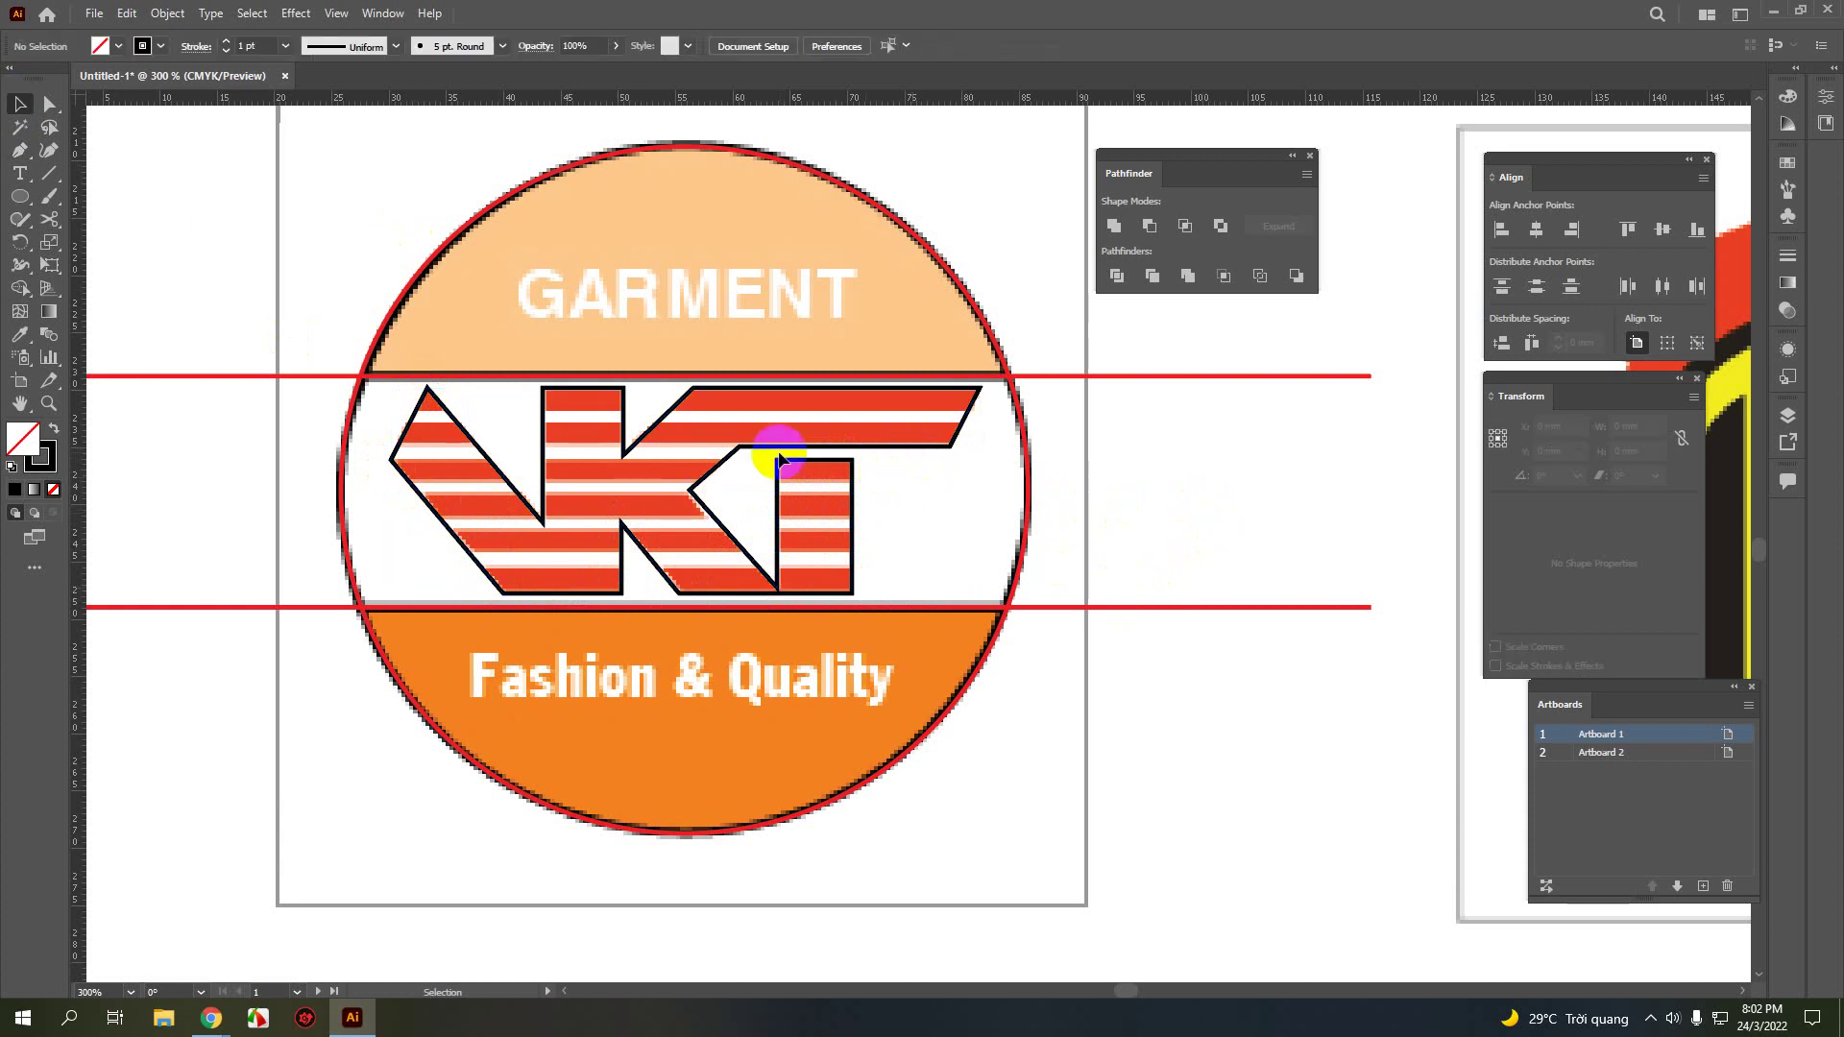
pyautogui.click(722, 454)
pyautogui.click(589, 578)
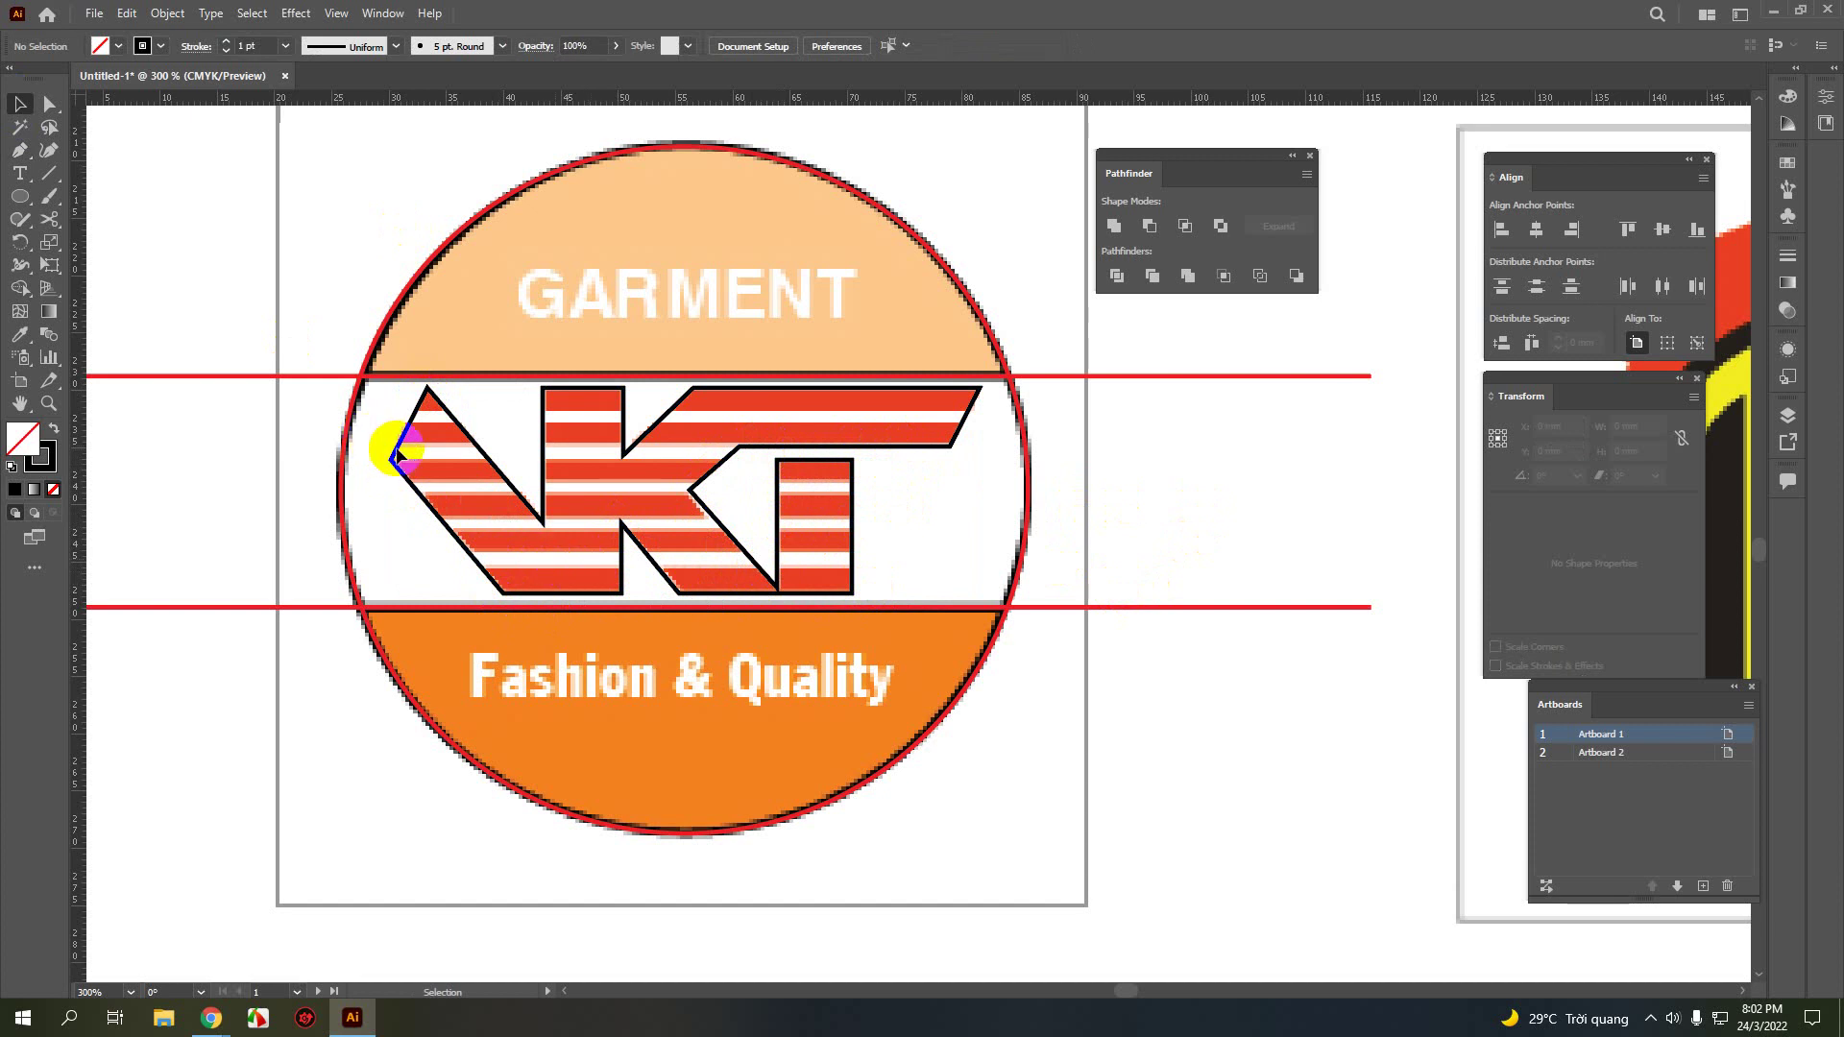
# - Divide the circle with the two horizontal lines using Pathfinder Divide, and ungroup the resulting pieces
pyautogui.scroll(-1, 319, 384)
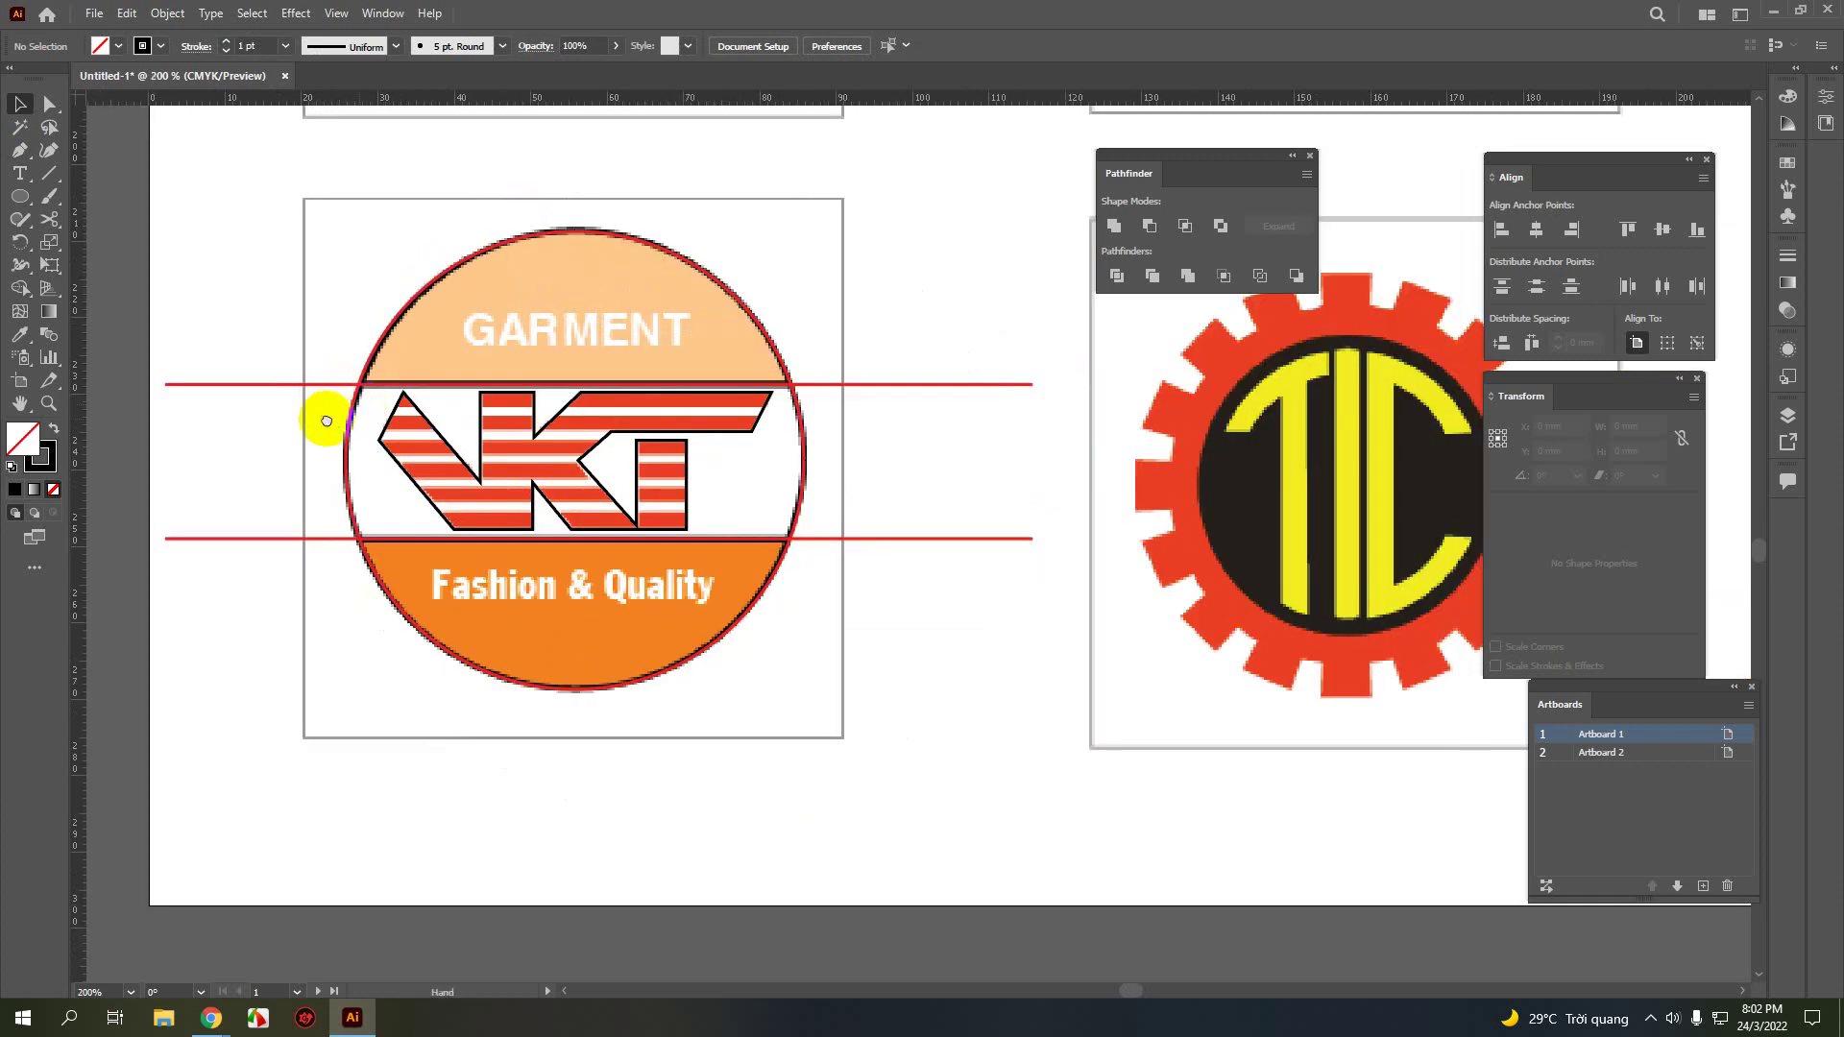
pyautogui.click(350, 393)
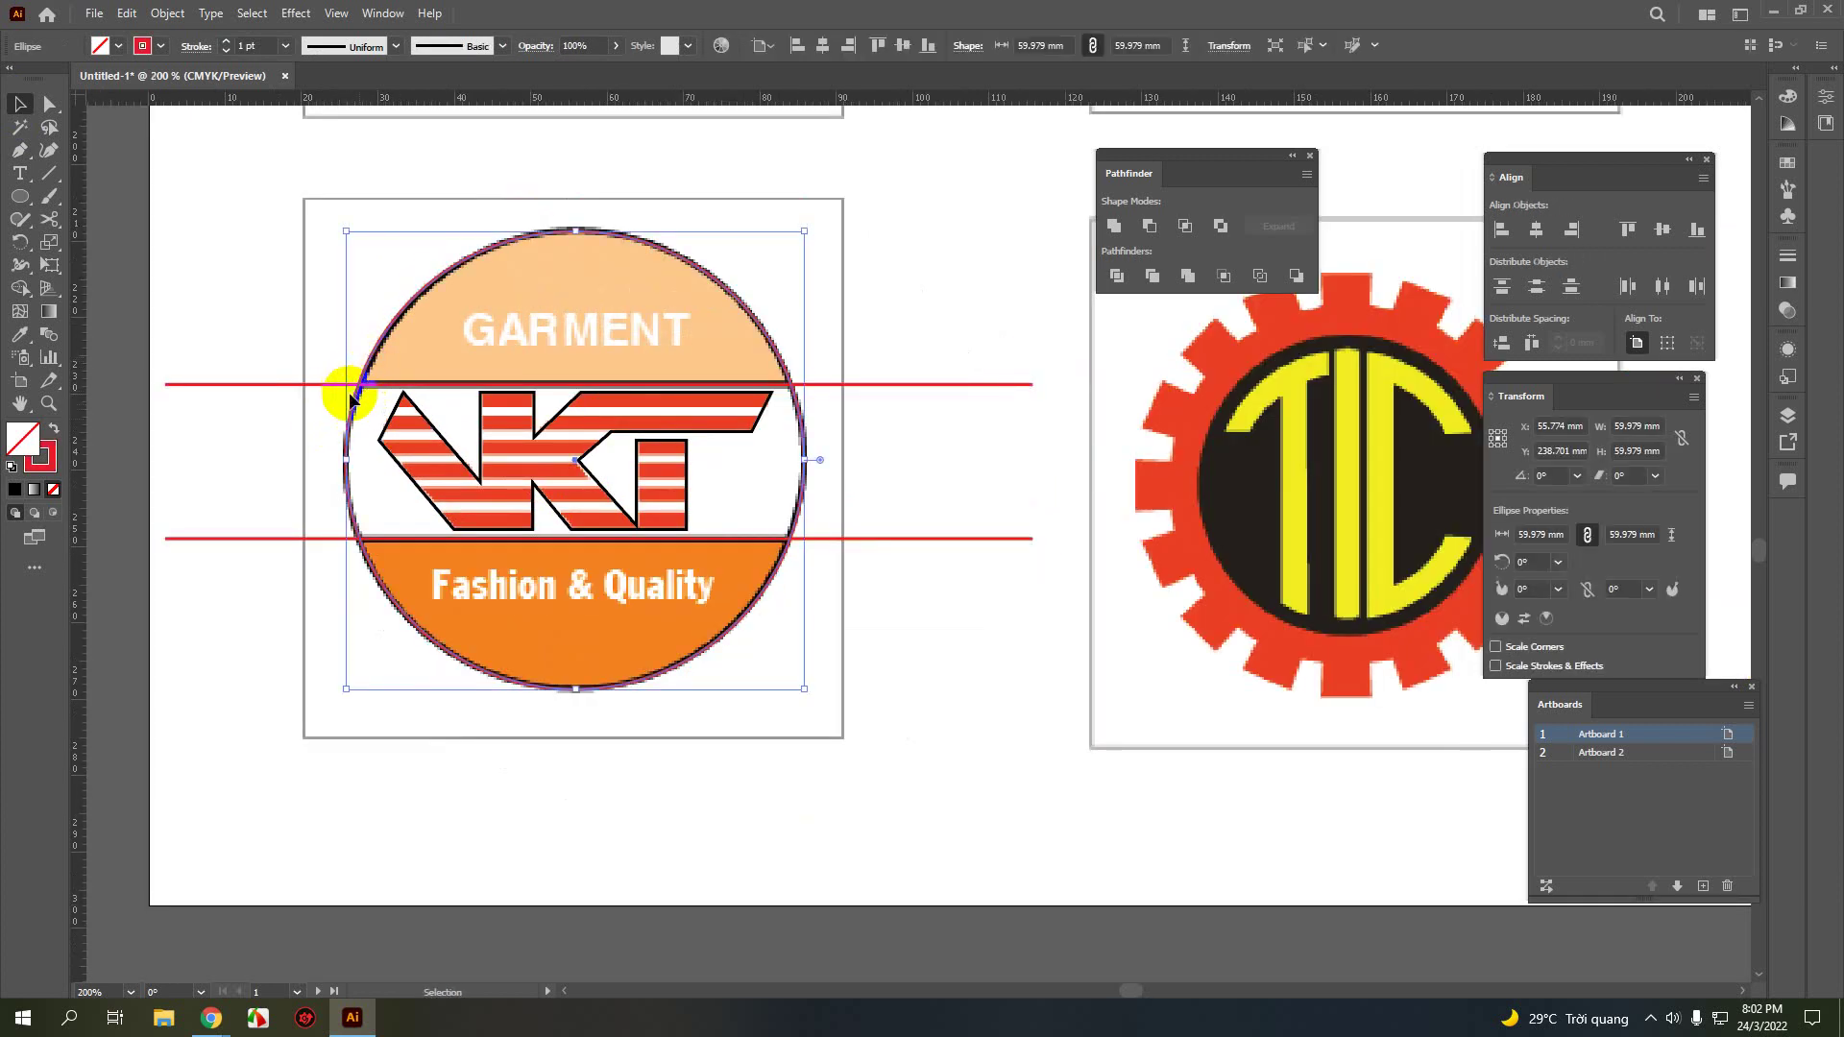
pyautogui.moveTo(250, 607); pyautogui.dragTo(215, 365)
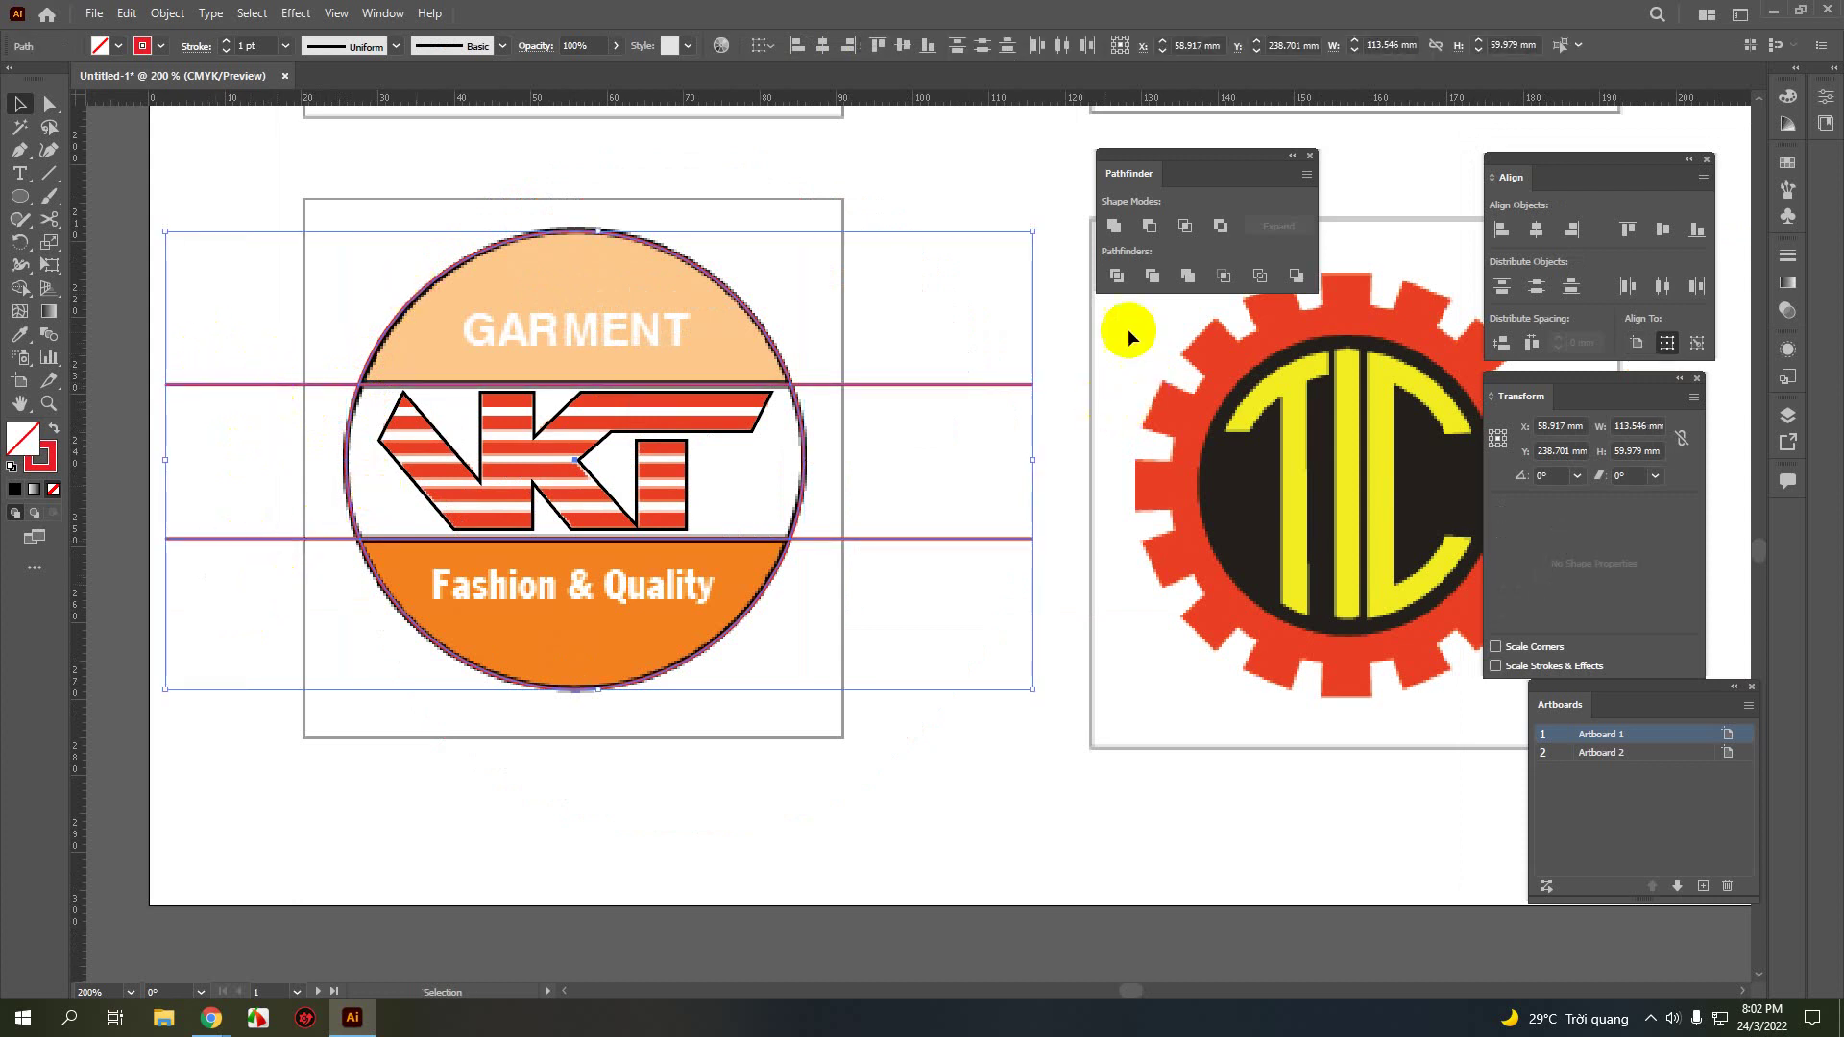
pyautogui.click(1117, 276)
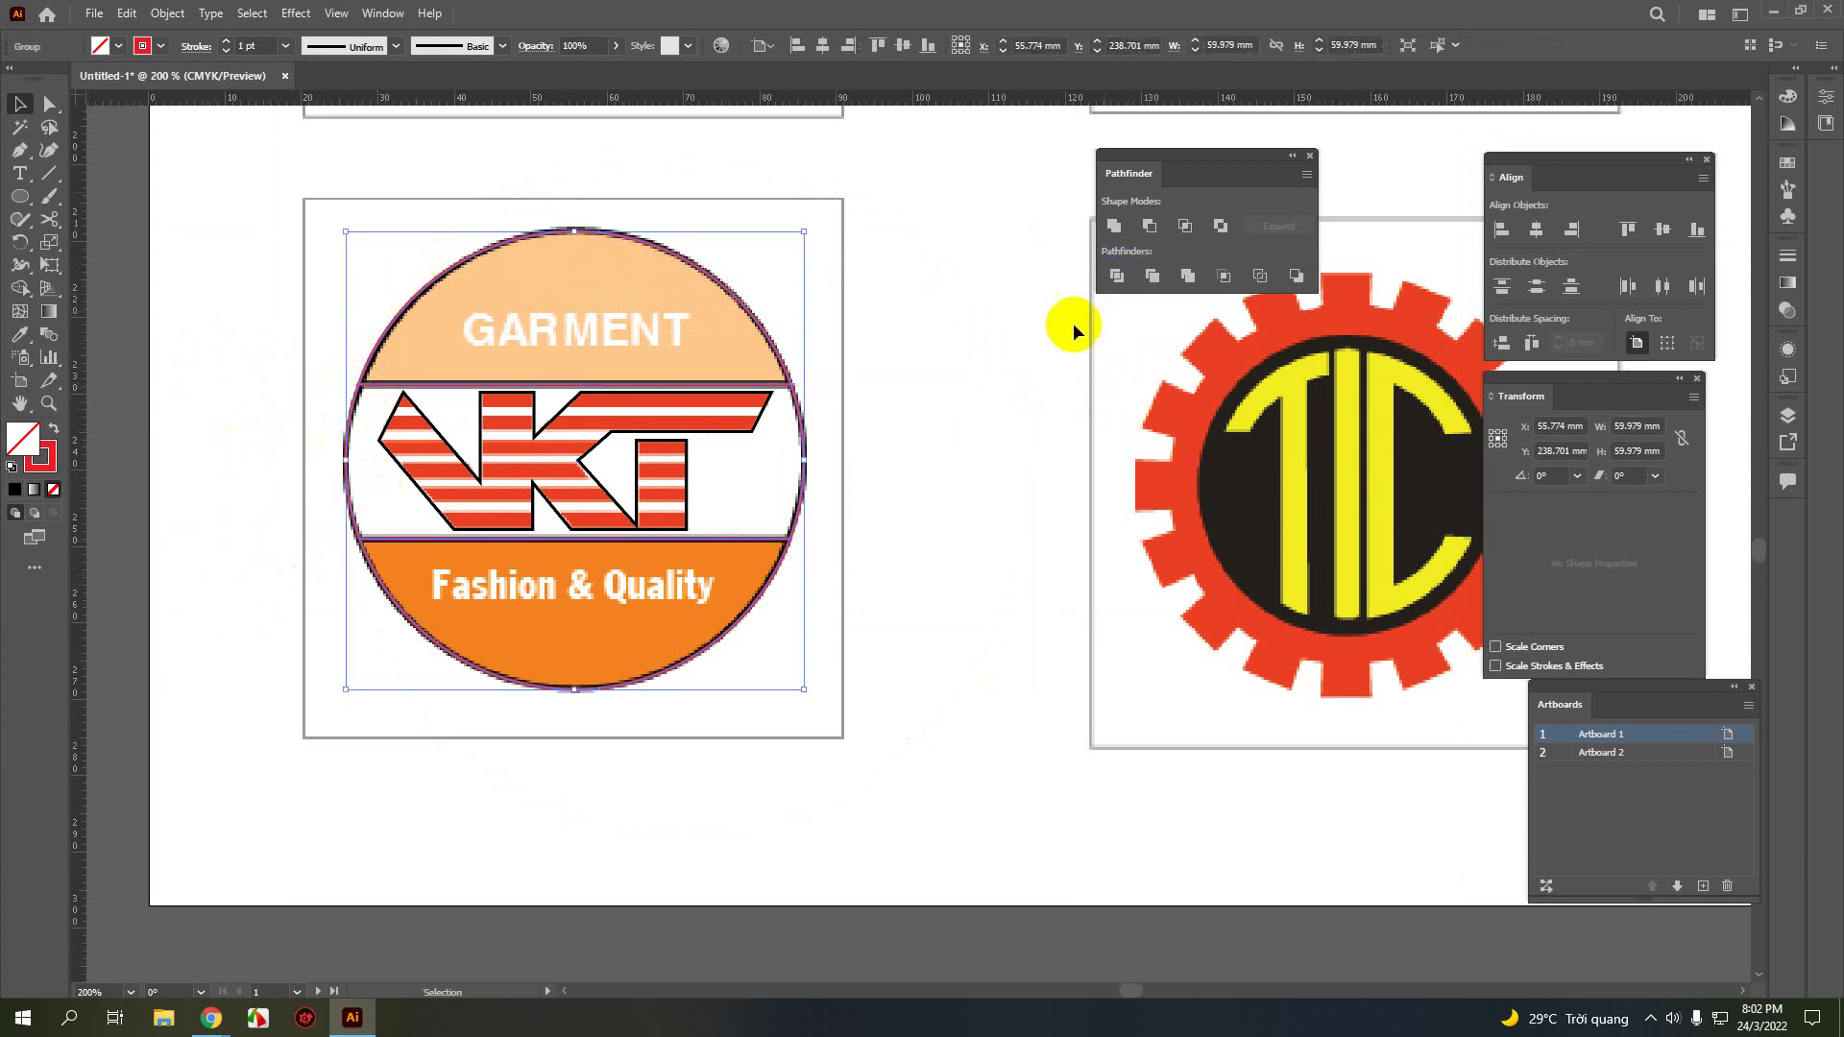
pyautogui.rightClick(803, 438)
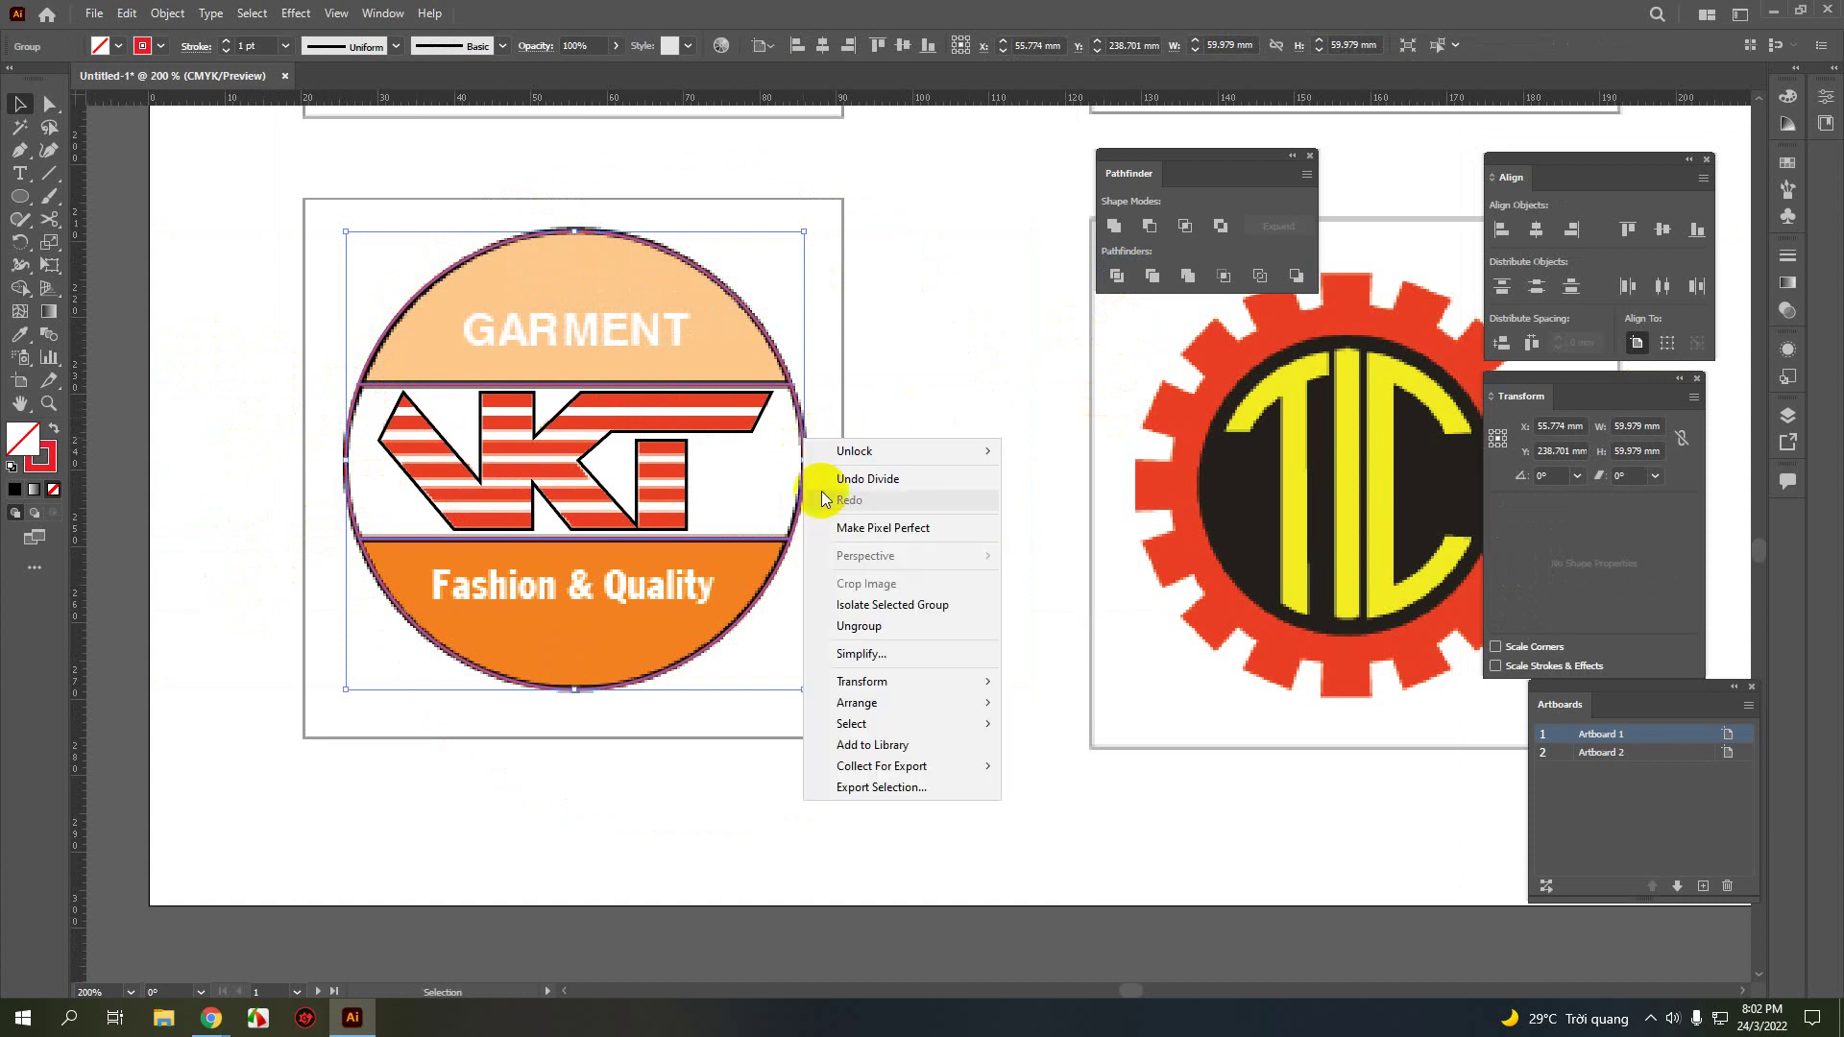
pyautogui.click(879, 622)
pyautogui.click(1024, 566)
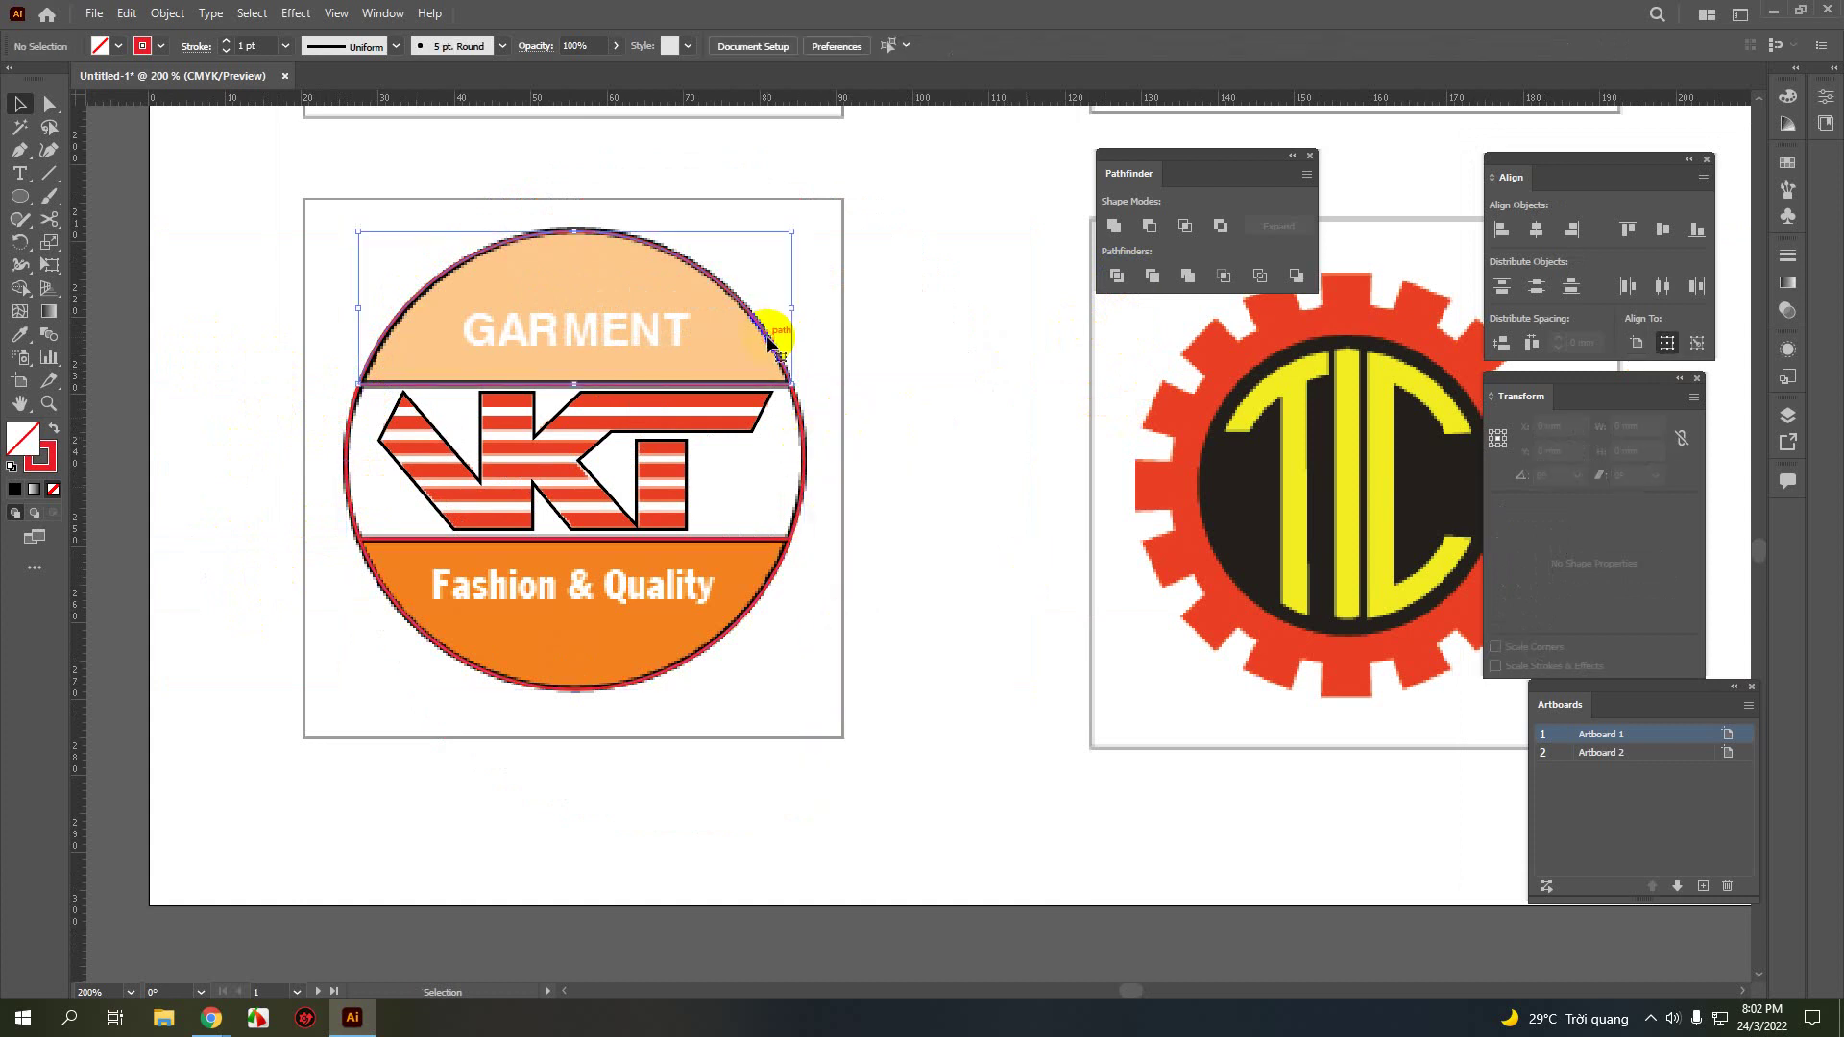
# - Draw a horizontal line about 66 mm long across the upper part of the VKT lettering, extending past the circle on both sides
pyautogui.click(805, 416)
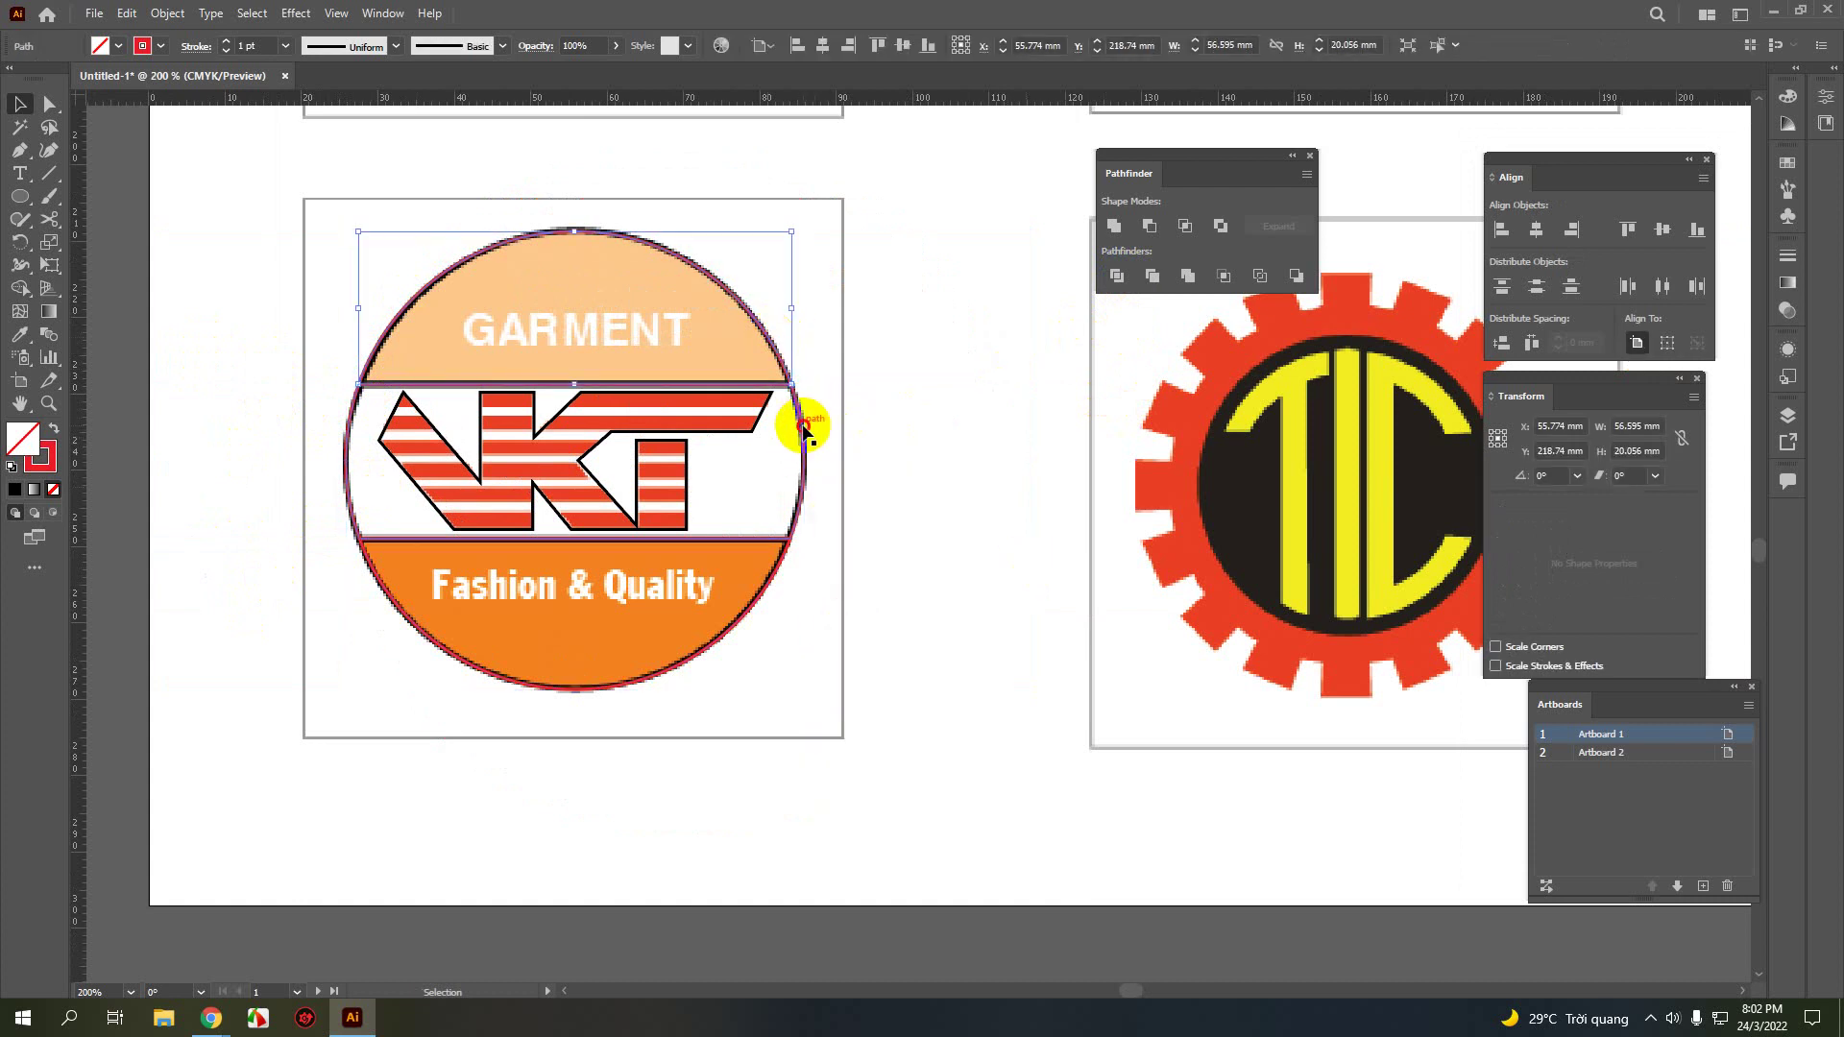
pyautogui.click(761, 584)
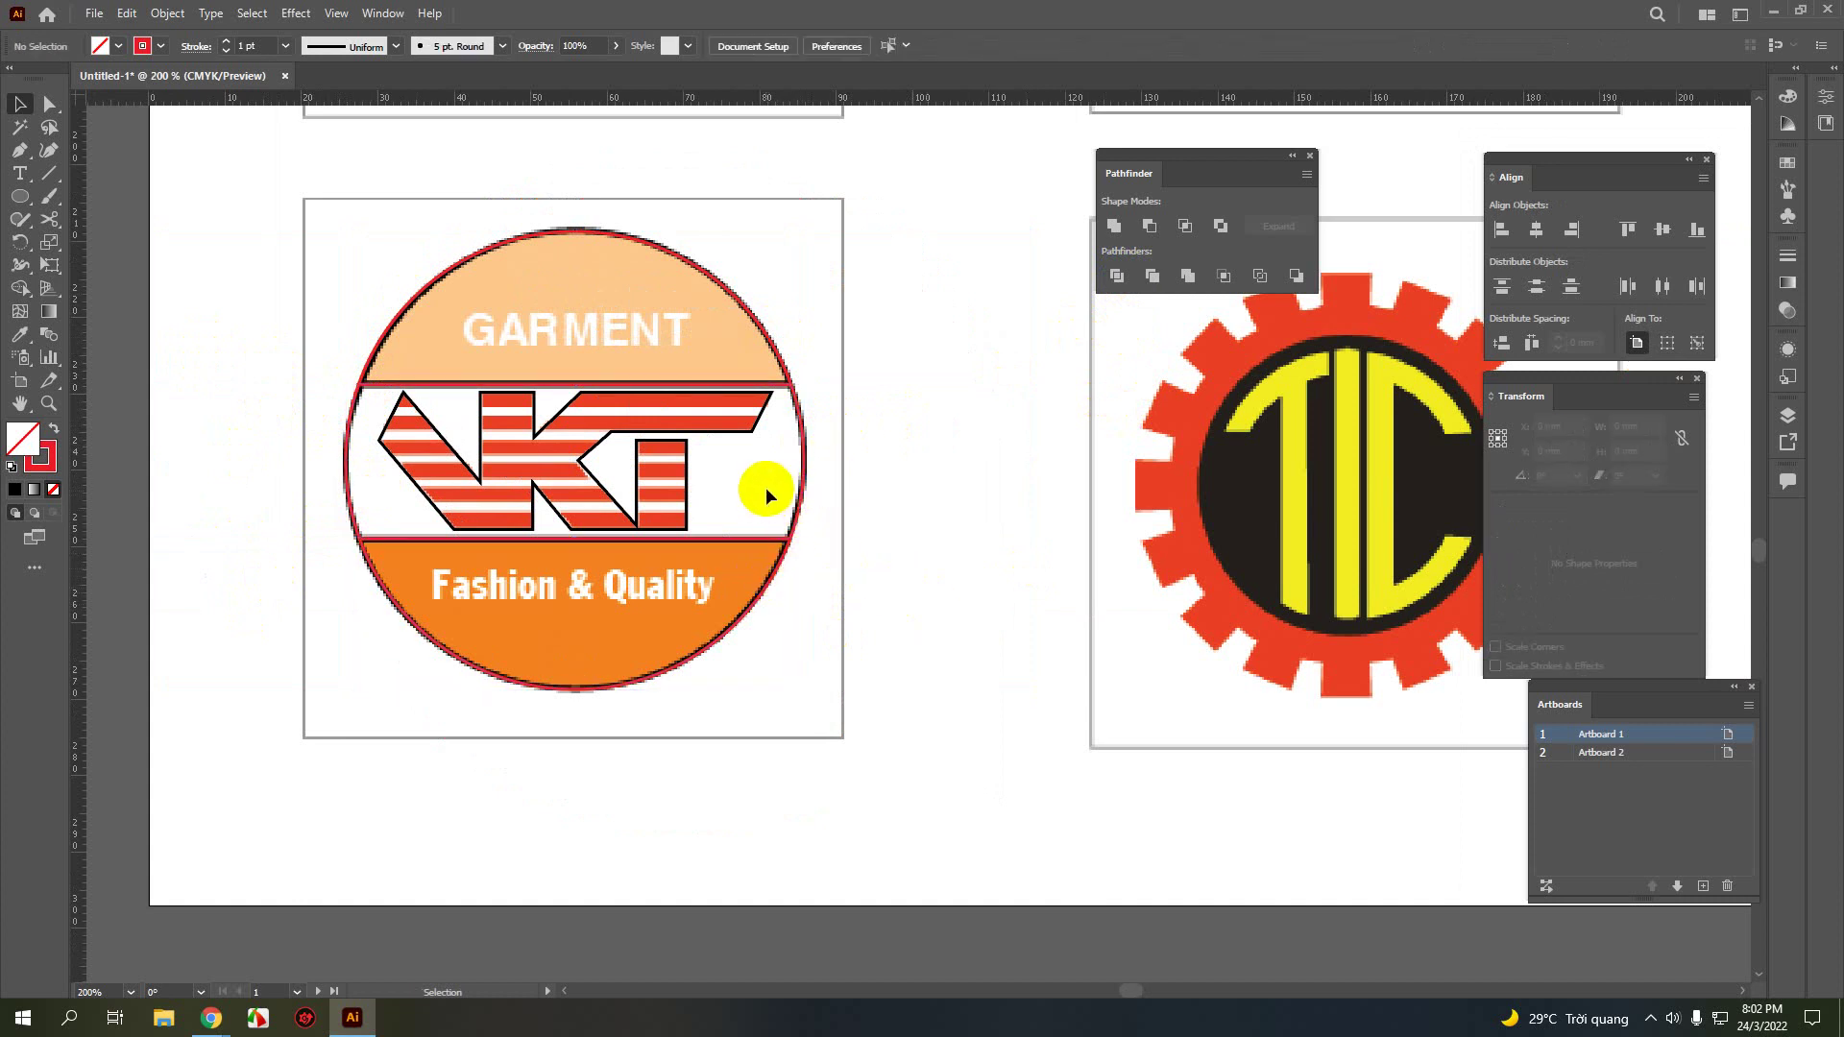
pyautogui.scroll(1, 452, 465)
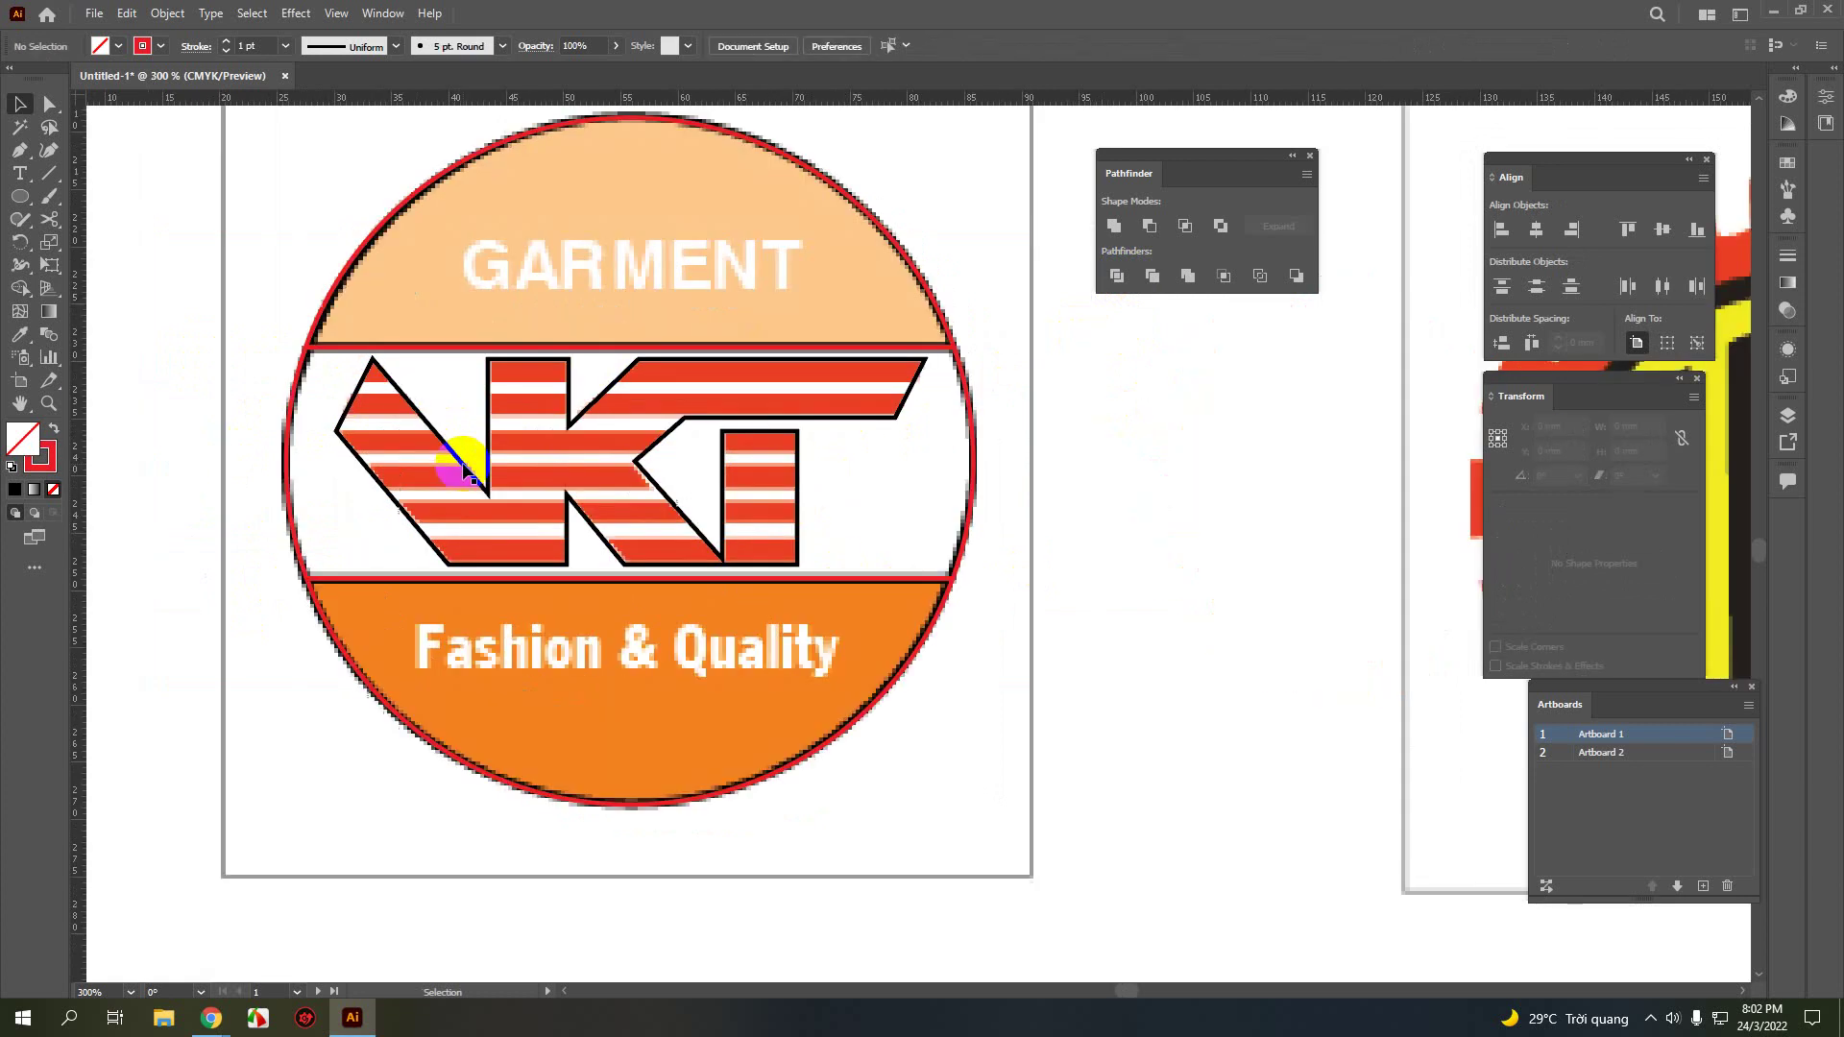
pyautogui.click(52, 176)
pyautogui.scroll(1, 402, 419)
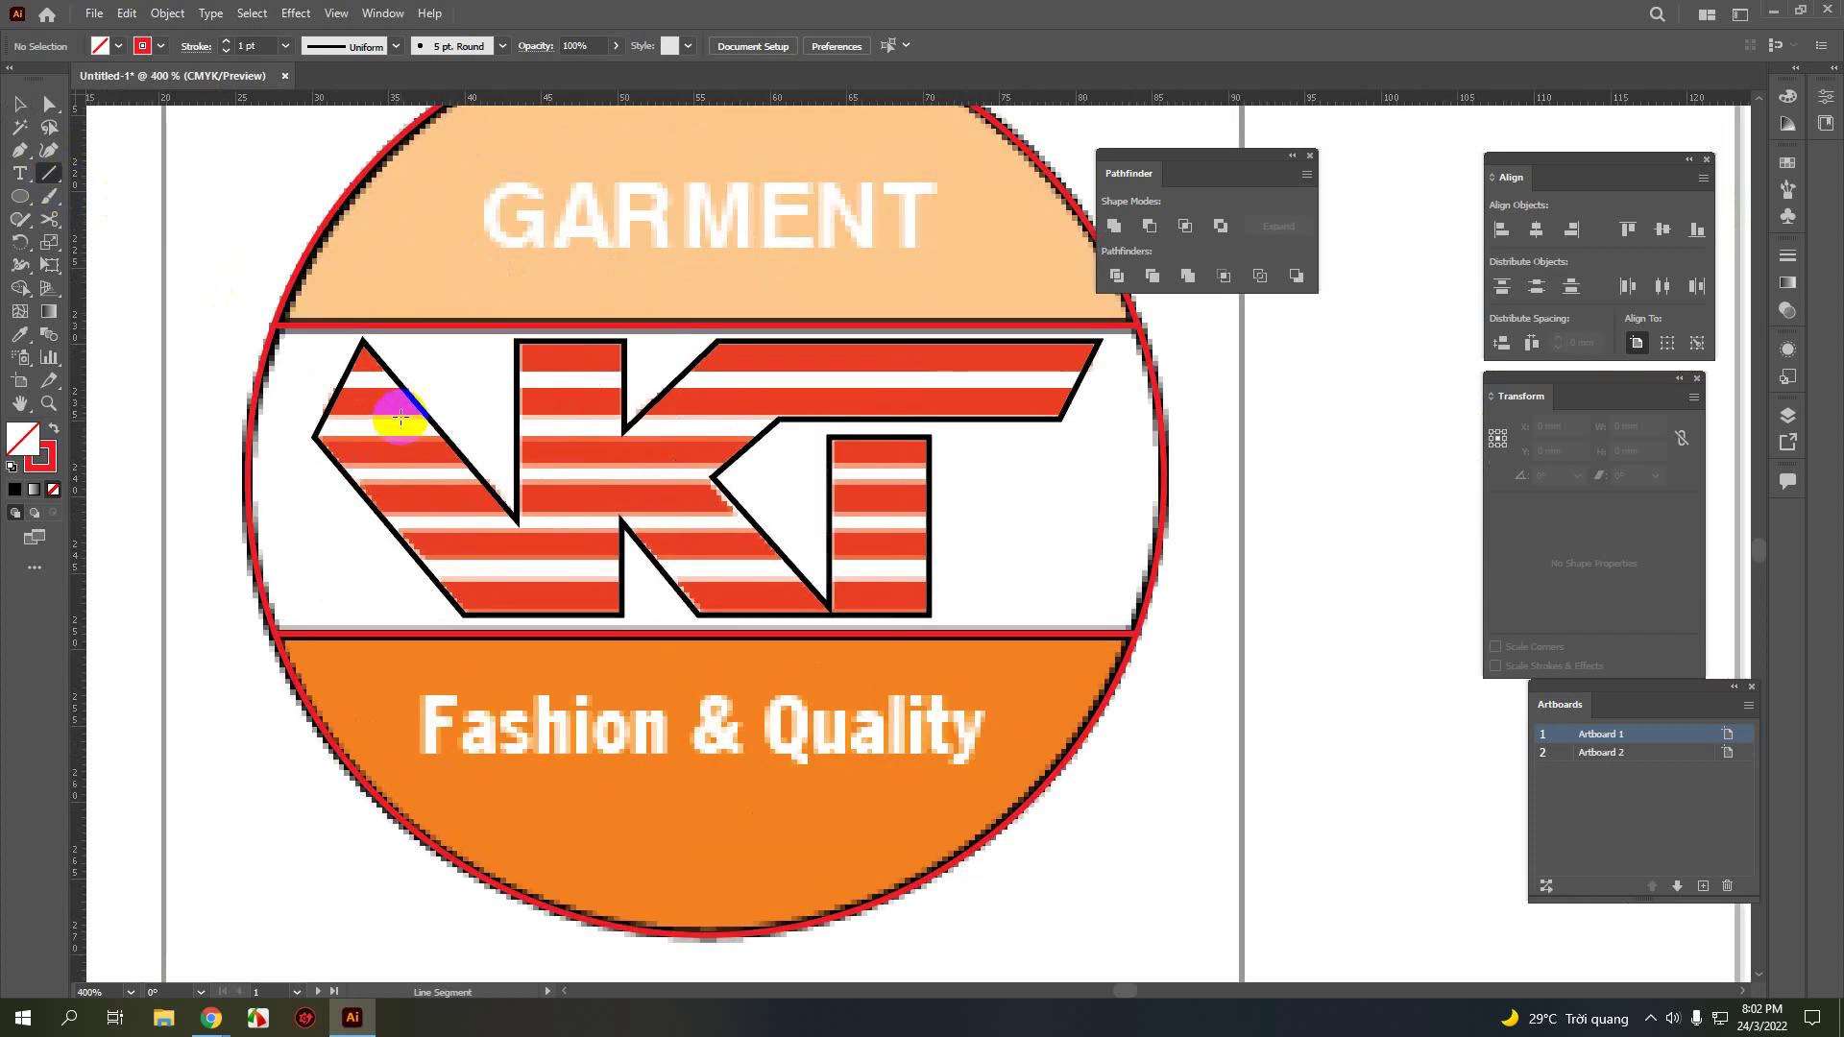
pyautogui.moveTo(212, 360)
pyautogui.mouseDown()
pyautogui.moveTo(327, 420)
pyautogui.moveTo(884, 391)
pyautogui.moveTo(1226, 401)
pyautogui.mouseUp()
# - Set the new line's stroke to 0.1 pt and its stroke colour to blue
pyautogui.click(248, 45)
pyautogui.write('0')
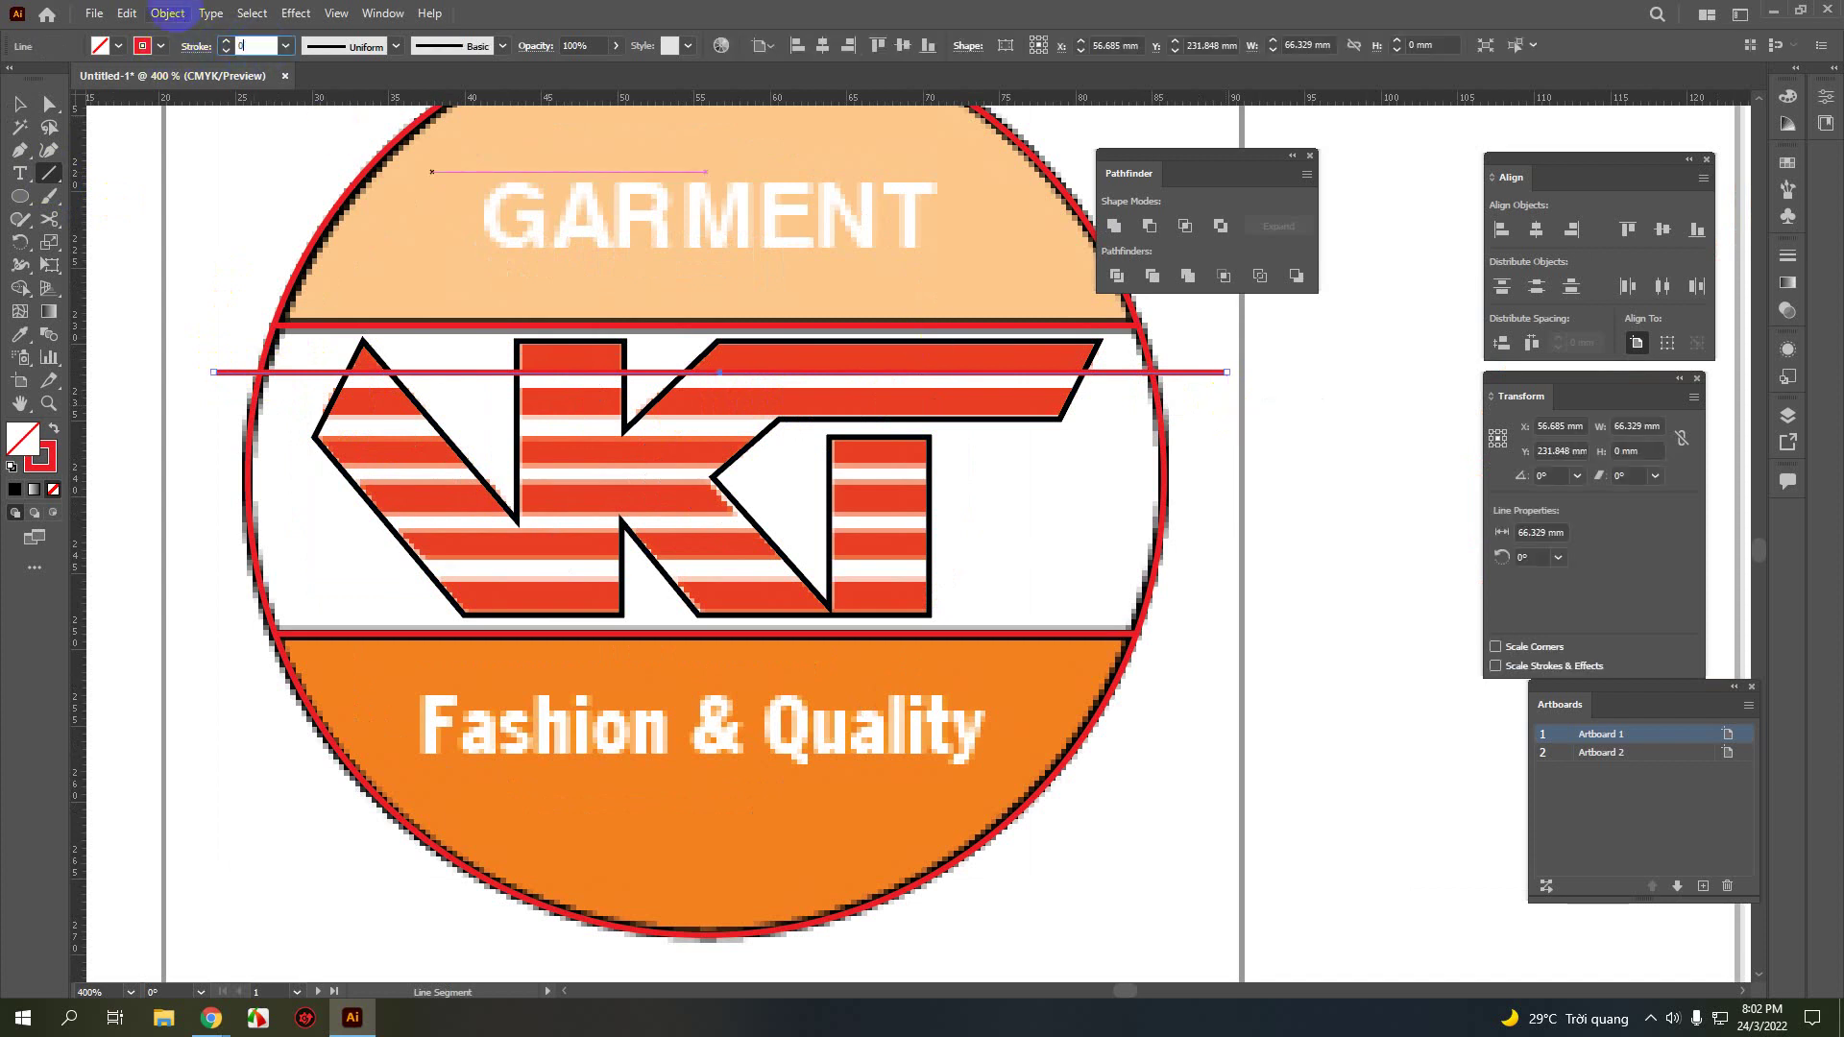
pyautogui.write('.1')
pyautogui.press('Return')
pyautogui.click(161, 47)
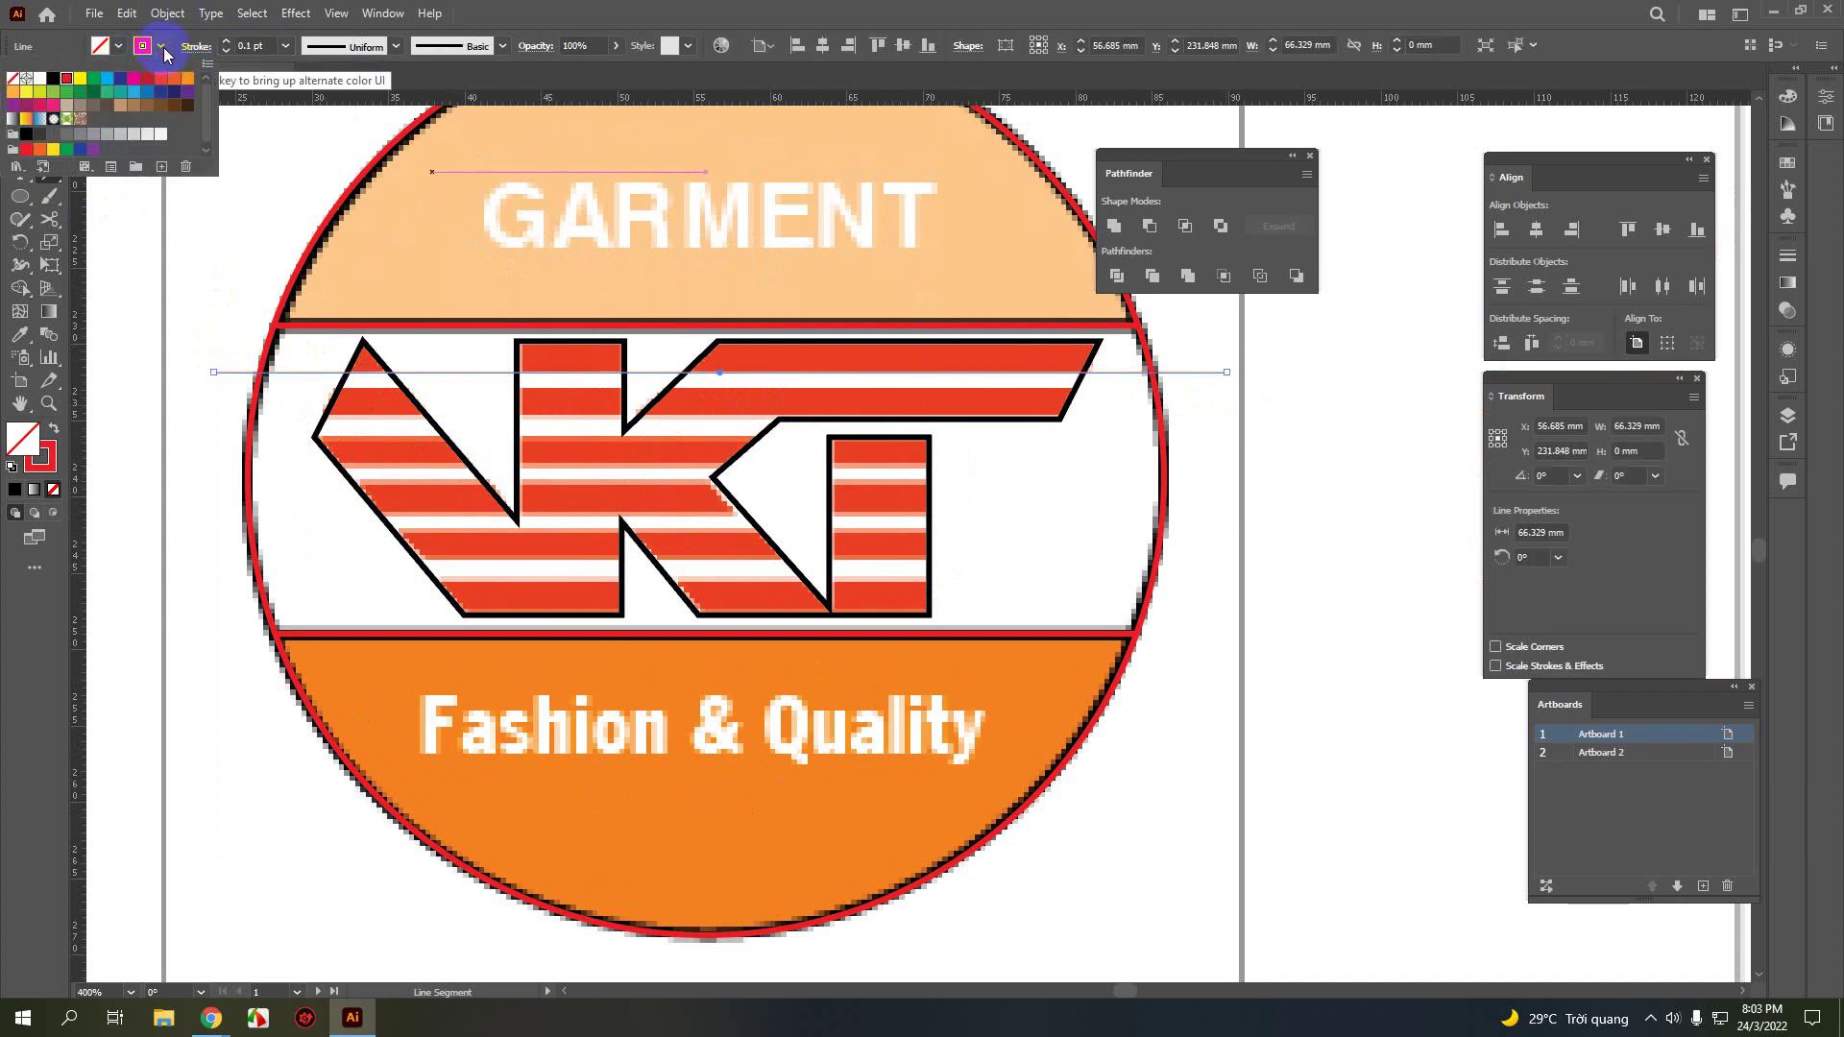
pyautogui.click(117, 77)
pyautogui.click(504, 8)
# - Duplicate the thin blue line downward onto the edges of the upper stripes in the VKT lettering, giving four lines
pyautogui.click(20, 103)
pyautogui.click(274, 359)
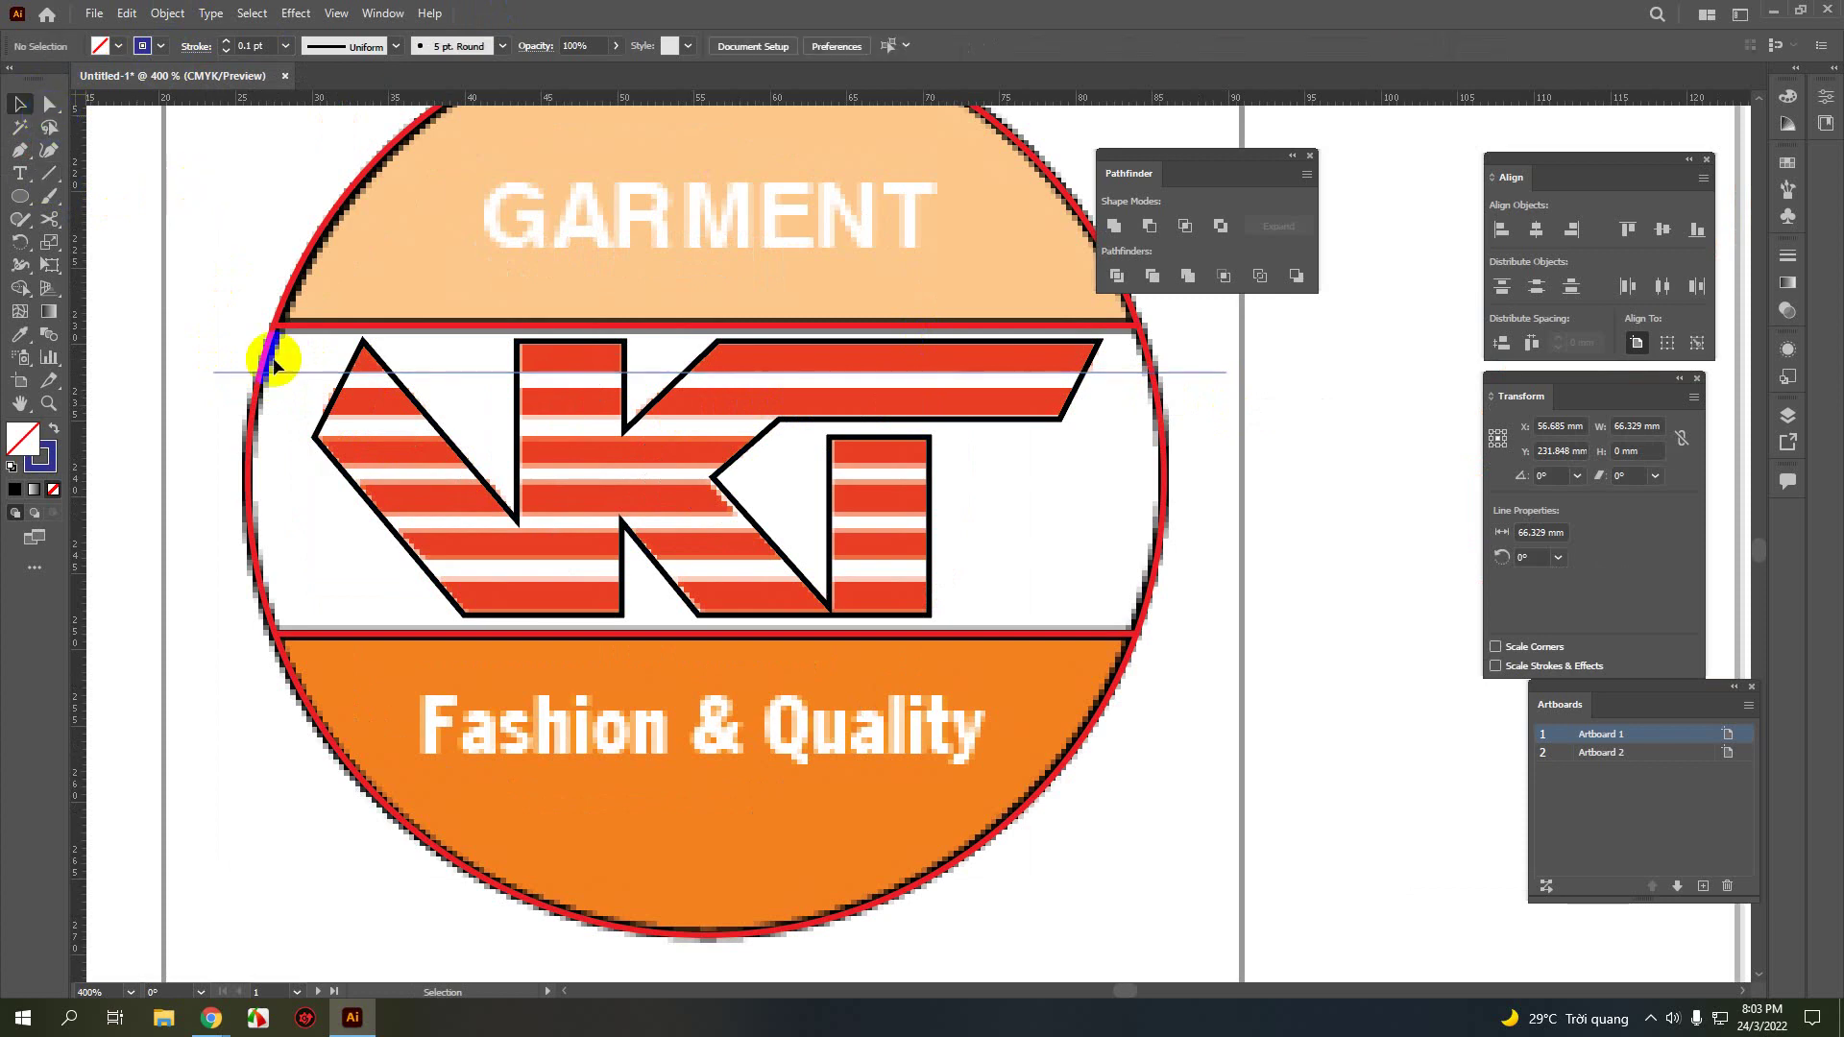
pyautogui.scroll(1, 325, 442)
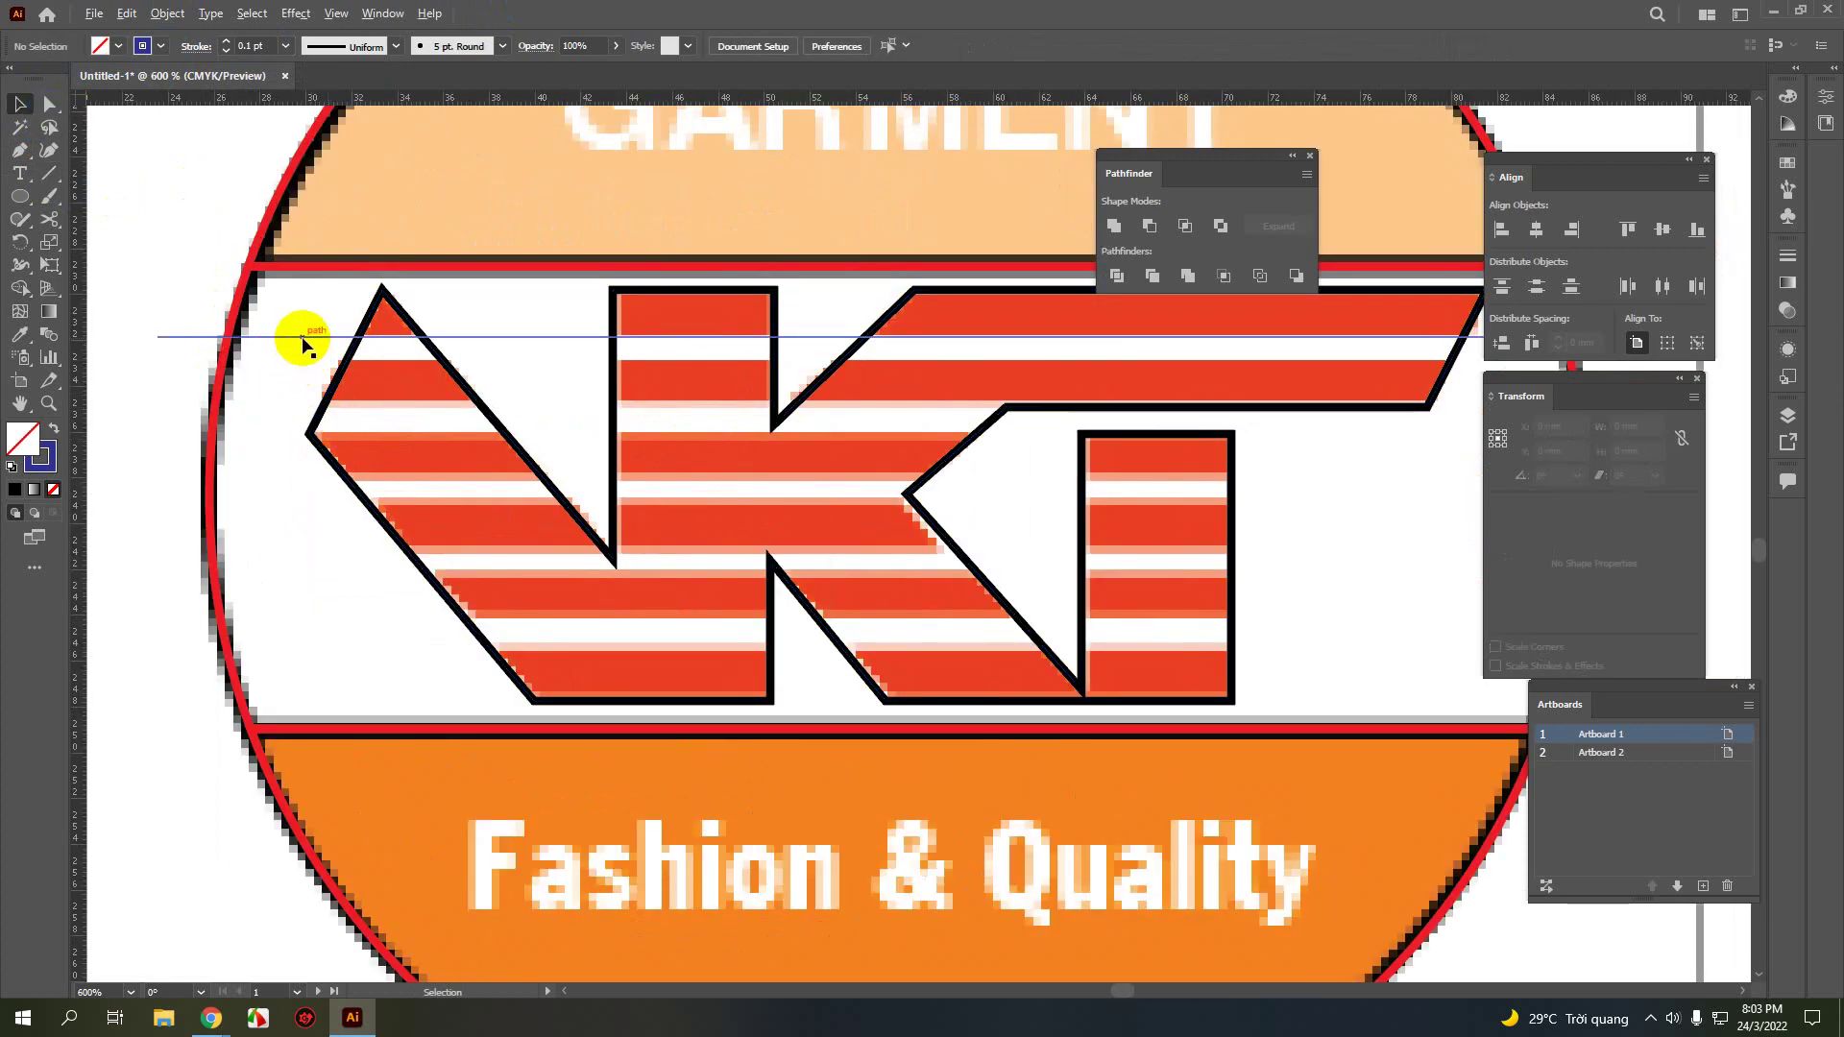
pyautogui.moveTo(302, 342); pyautogui.dragTo(277, 421)
pyautogui.scroll(1, 1049, 422)
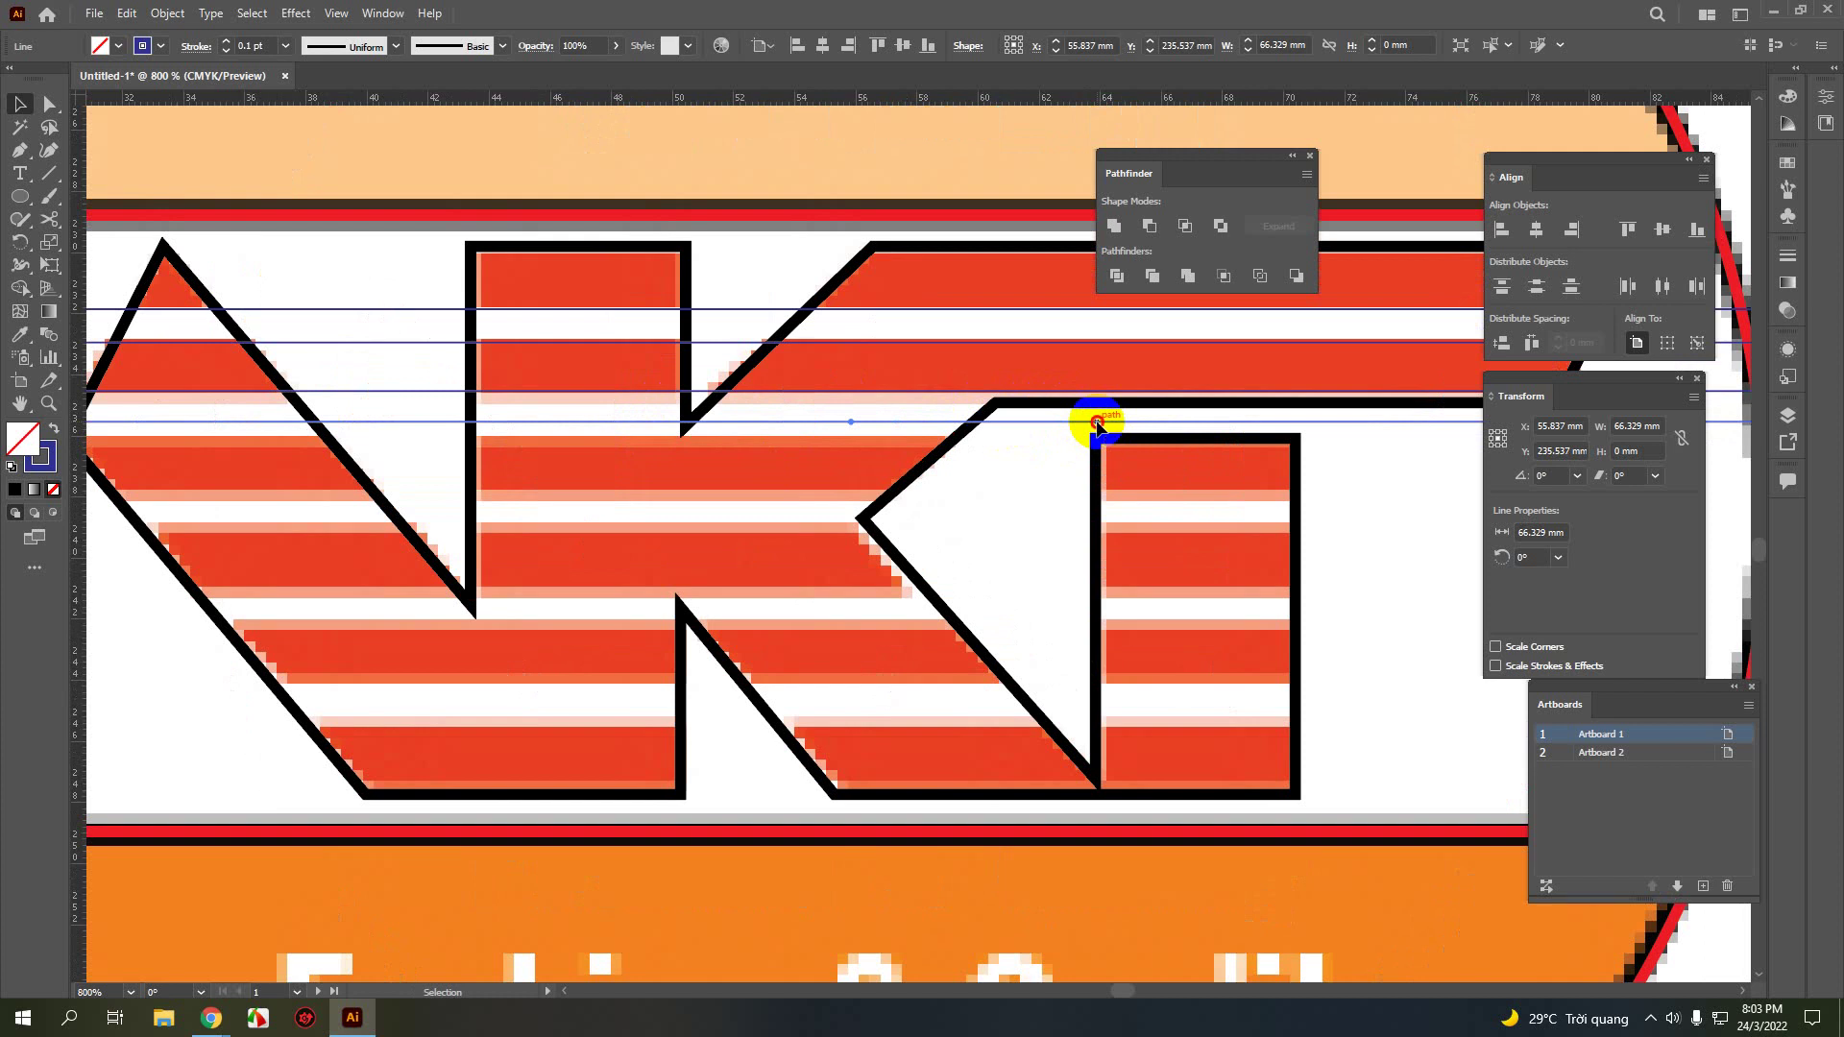
# - Align the fourth blue line with the top edge of the T's stem using a temporary guide
pyautogui.moveTo(1098, 423)
pyautogui.mouseDown()
pyautogui.moveTo(1094, 440)
pyautogui.moveTo(1078, 428)
pyautogui.moveTo(1101, 448)
pyautogui.moveTo(1089, 419)
pyautogui.mouseUp()
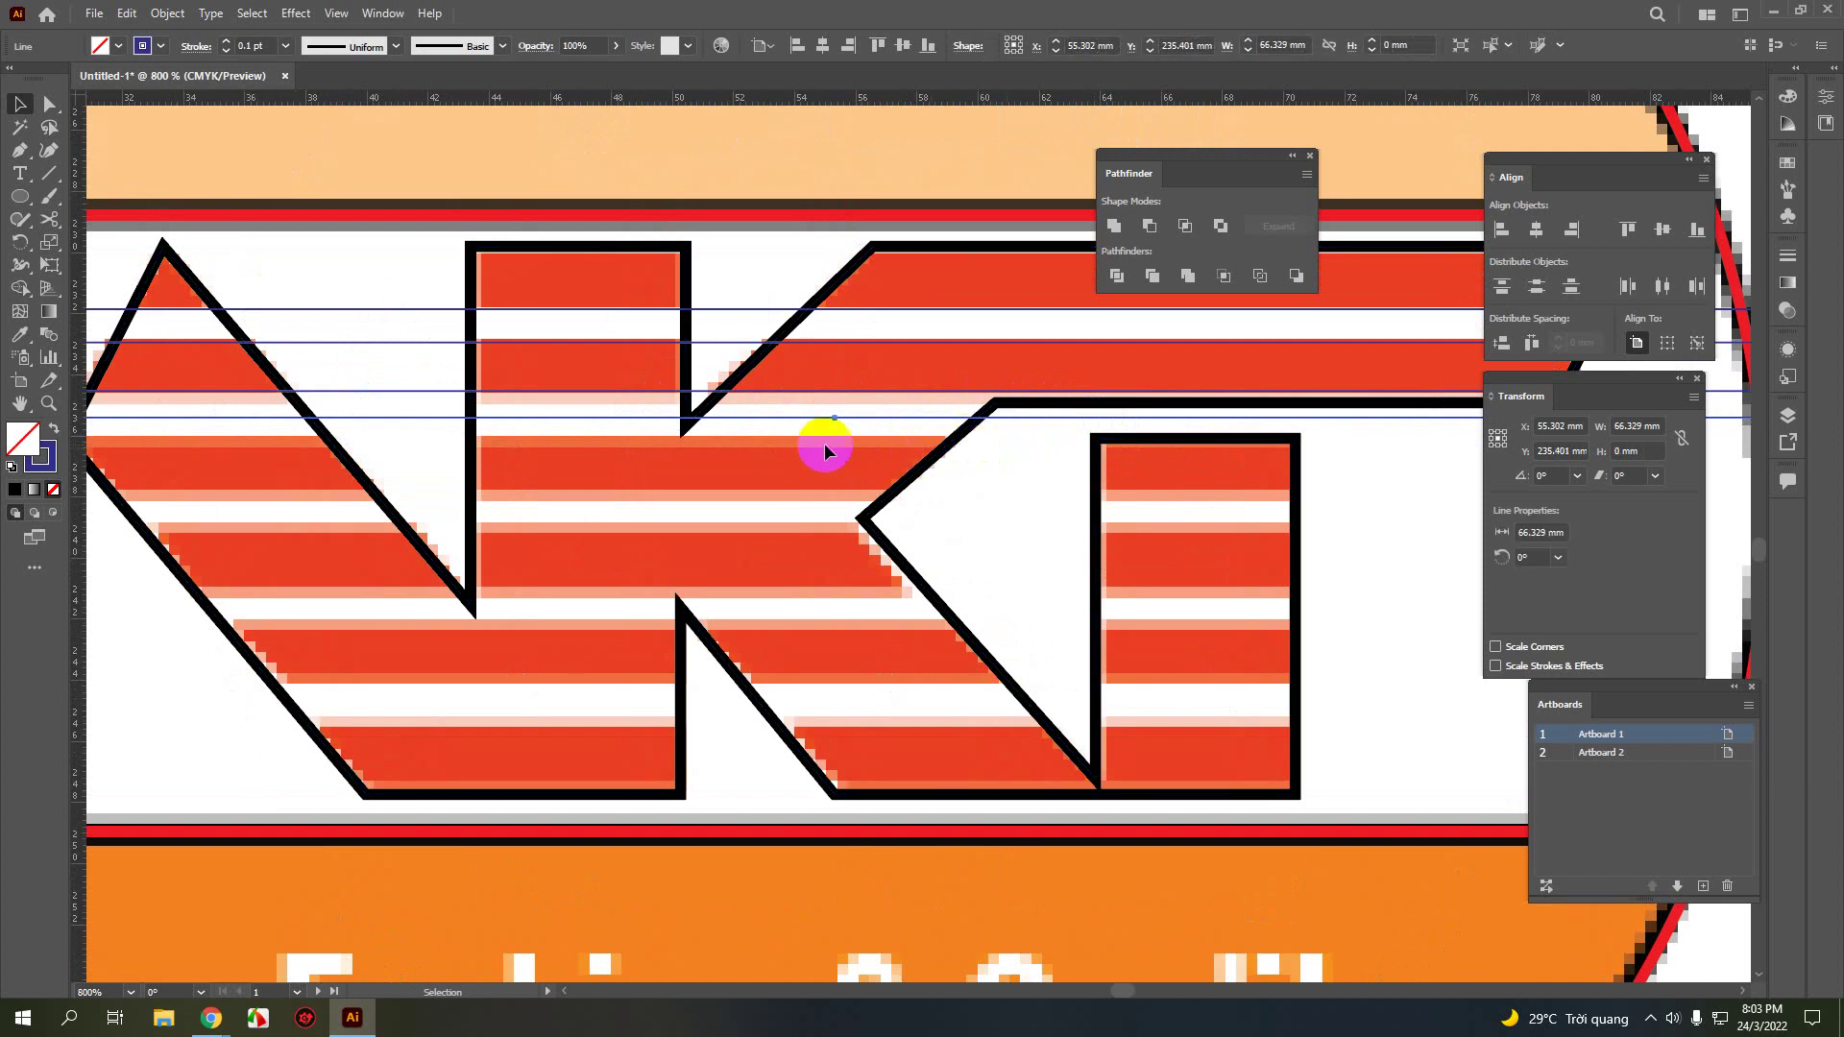
pyautogui.click(999, 474)
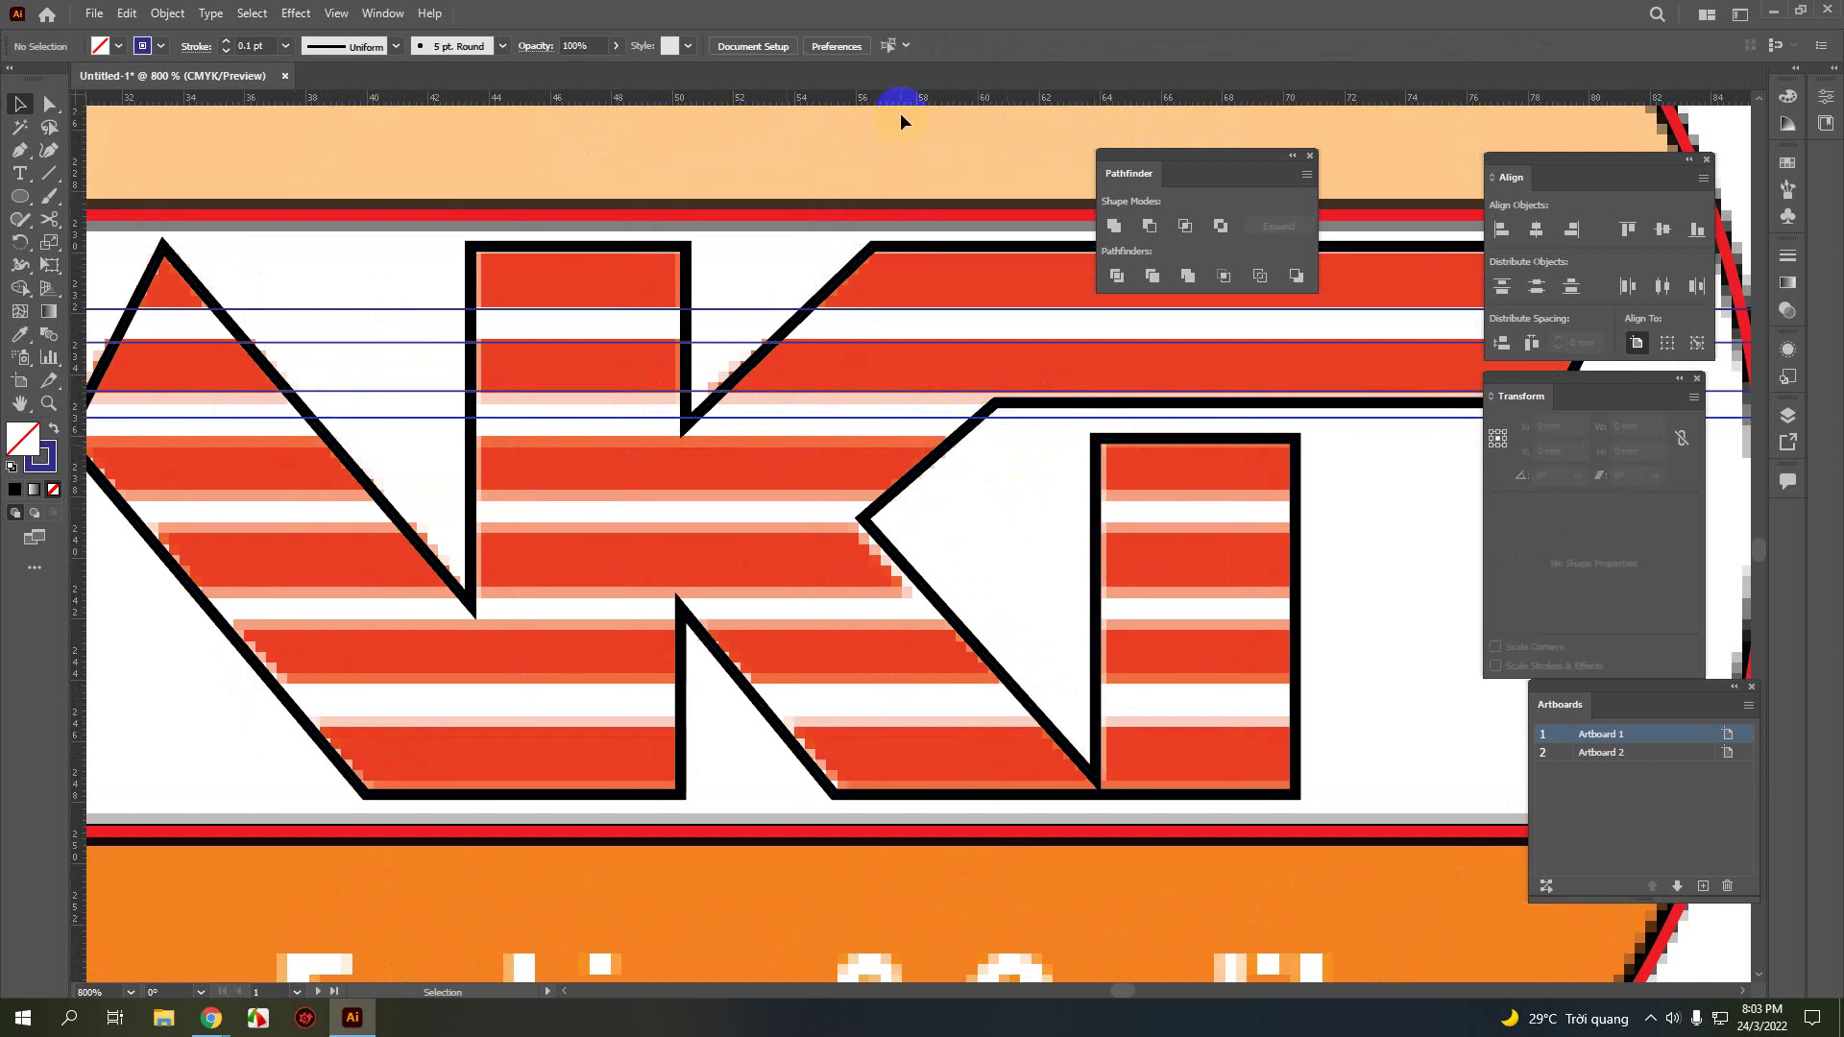
pyautogui.moveTo(913, 112); pyautogui.dragTo(994, 465)
pyautogui.scroll(-2, 994, 465)
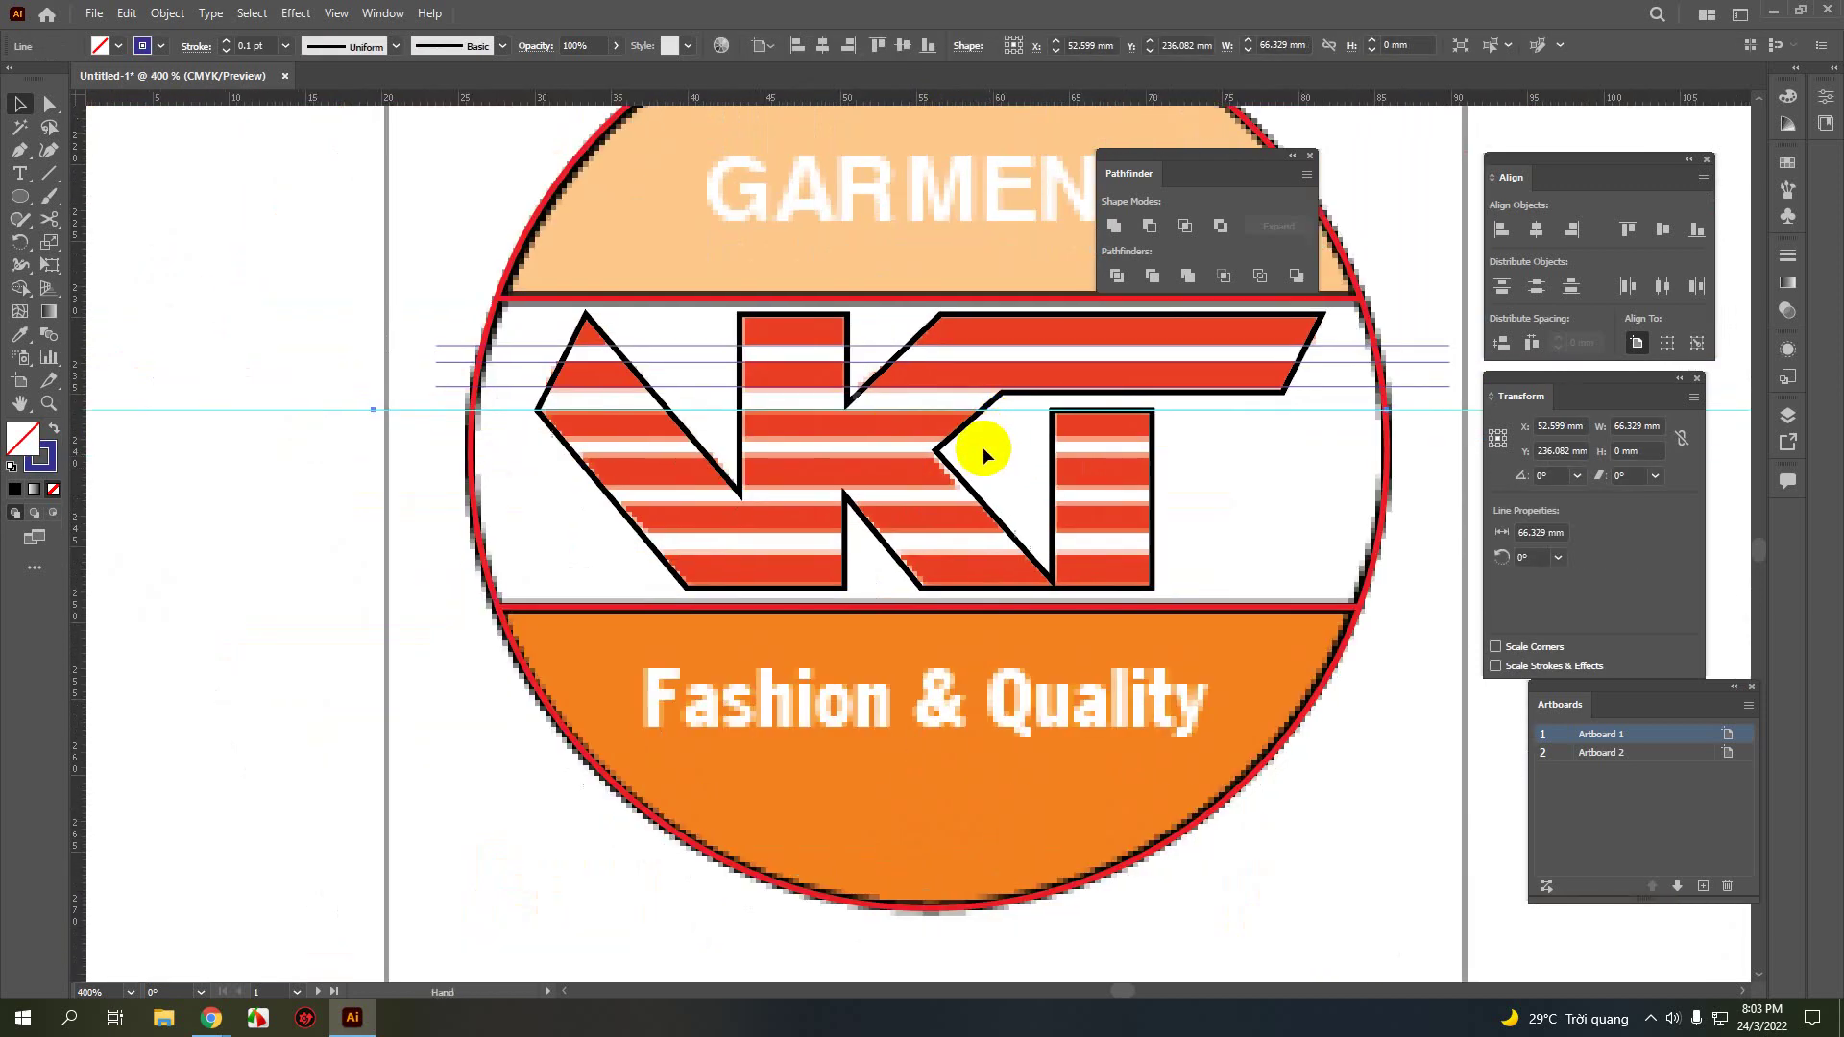
pyautogui.click(209, 359)
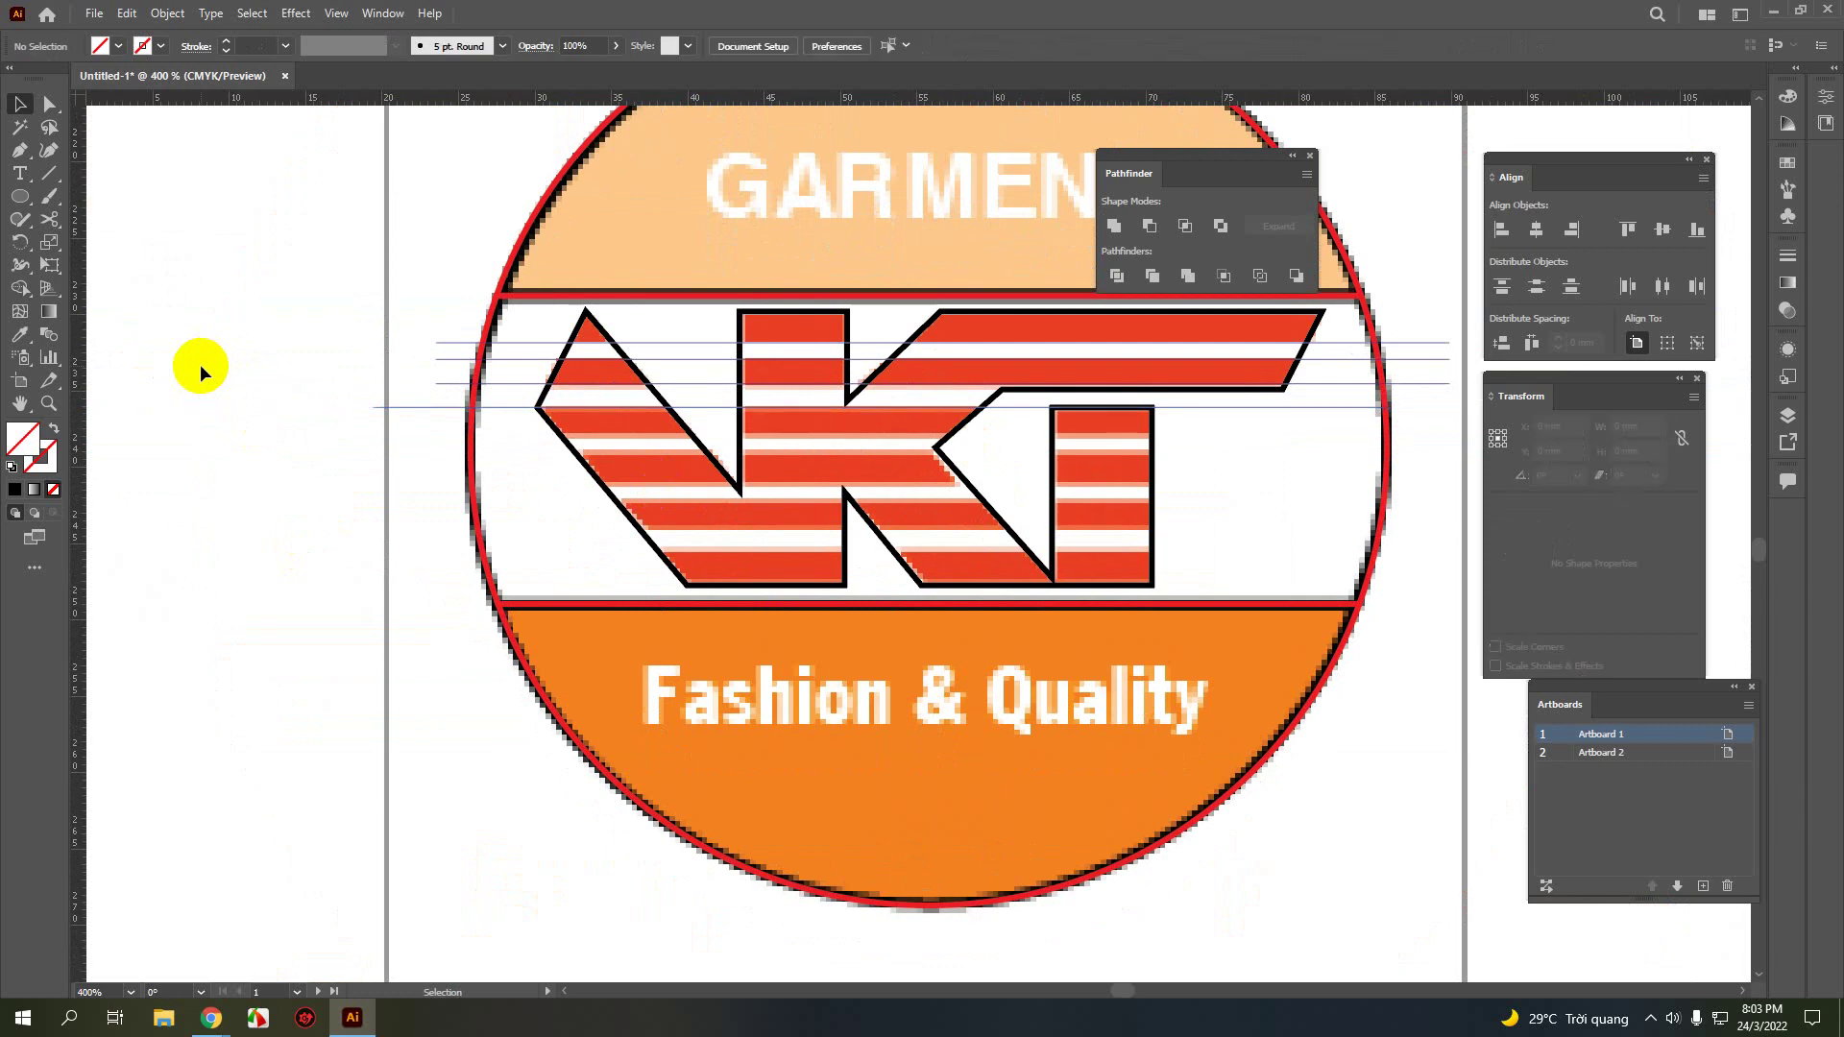
# - Duplicate the blue line down along the remaining stripe edges to the lowest white stripe of the VKT lettering and deselect
pyautogui.scroll(1, 1057, 442)
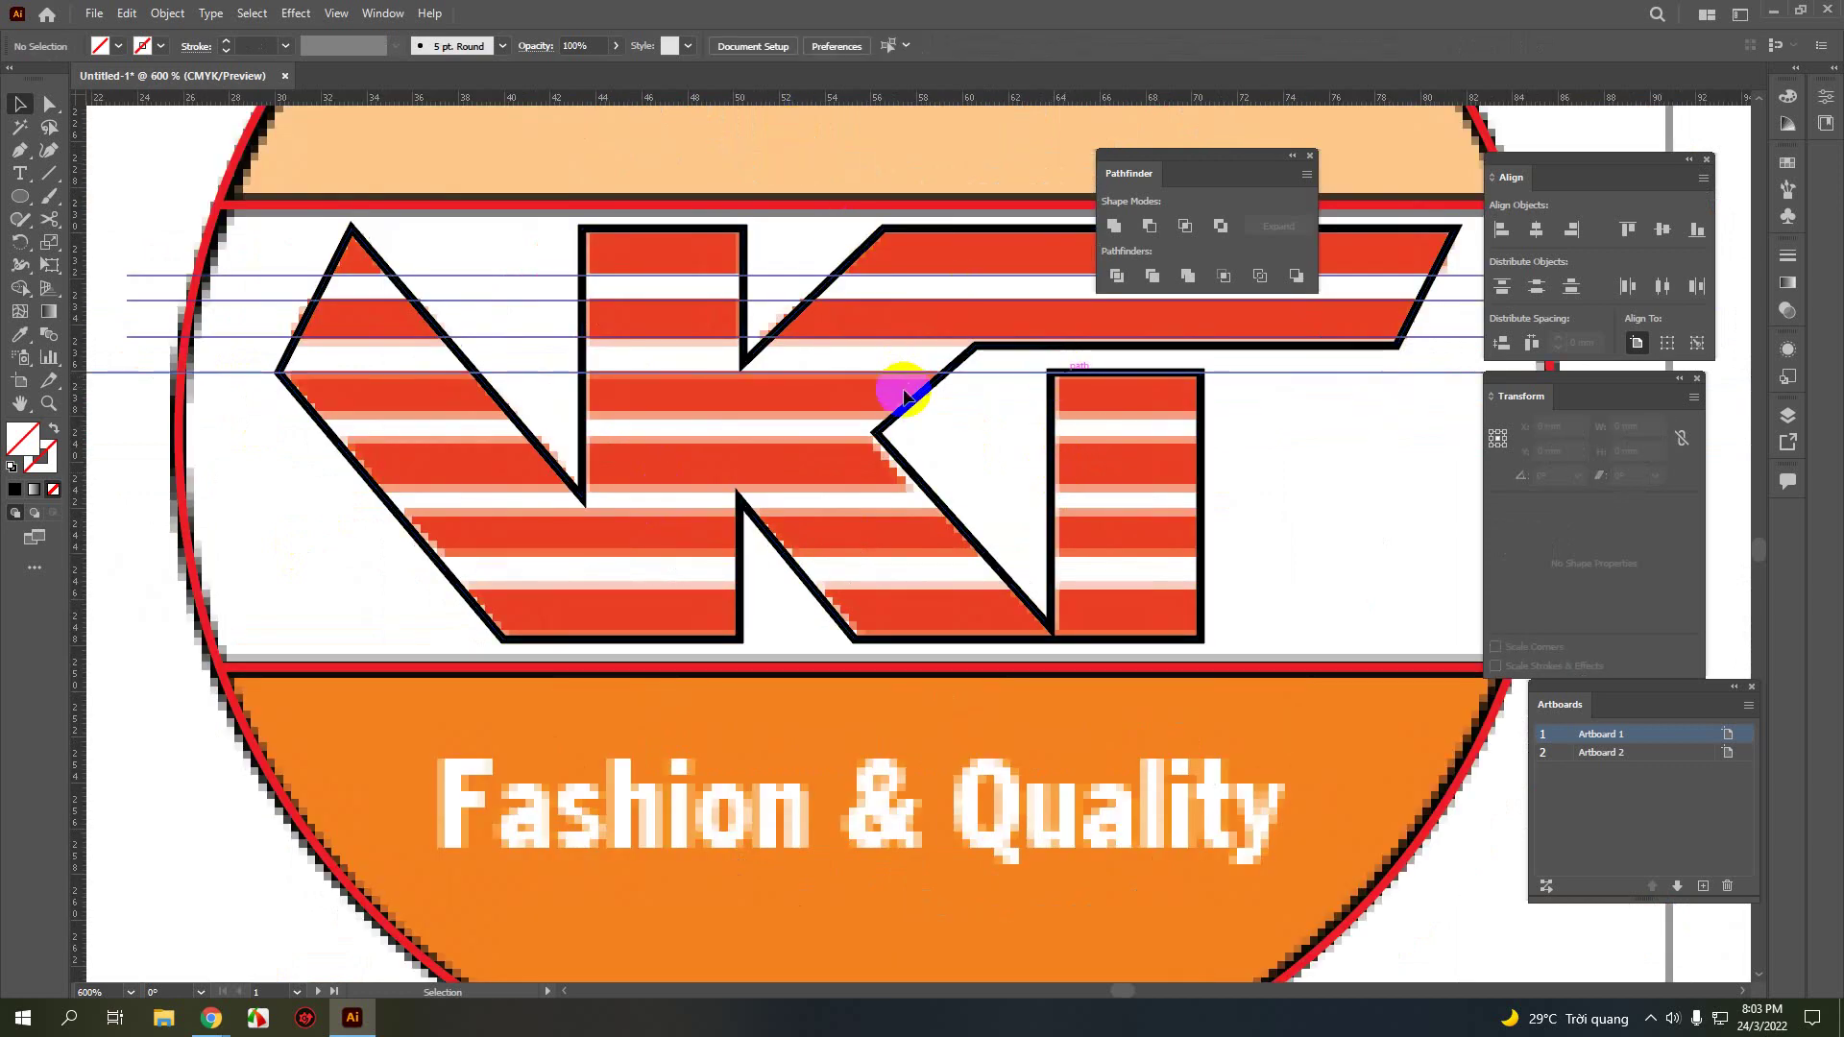
pyautogui.moveTo(990, 377); pyautogui.dragTo(991, 442)
pyautogui.scroll(1, 979, 417)
pyautogui.moveTo(990, 448); pyautogui.dragTo(1043, 639)
pyautogui.scroll(-2, 1024, 639)
pyautogui.scroll(-1, 1024, 638)
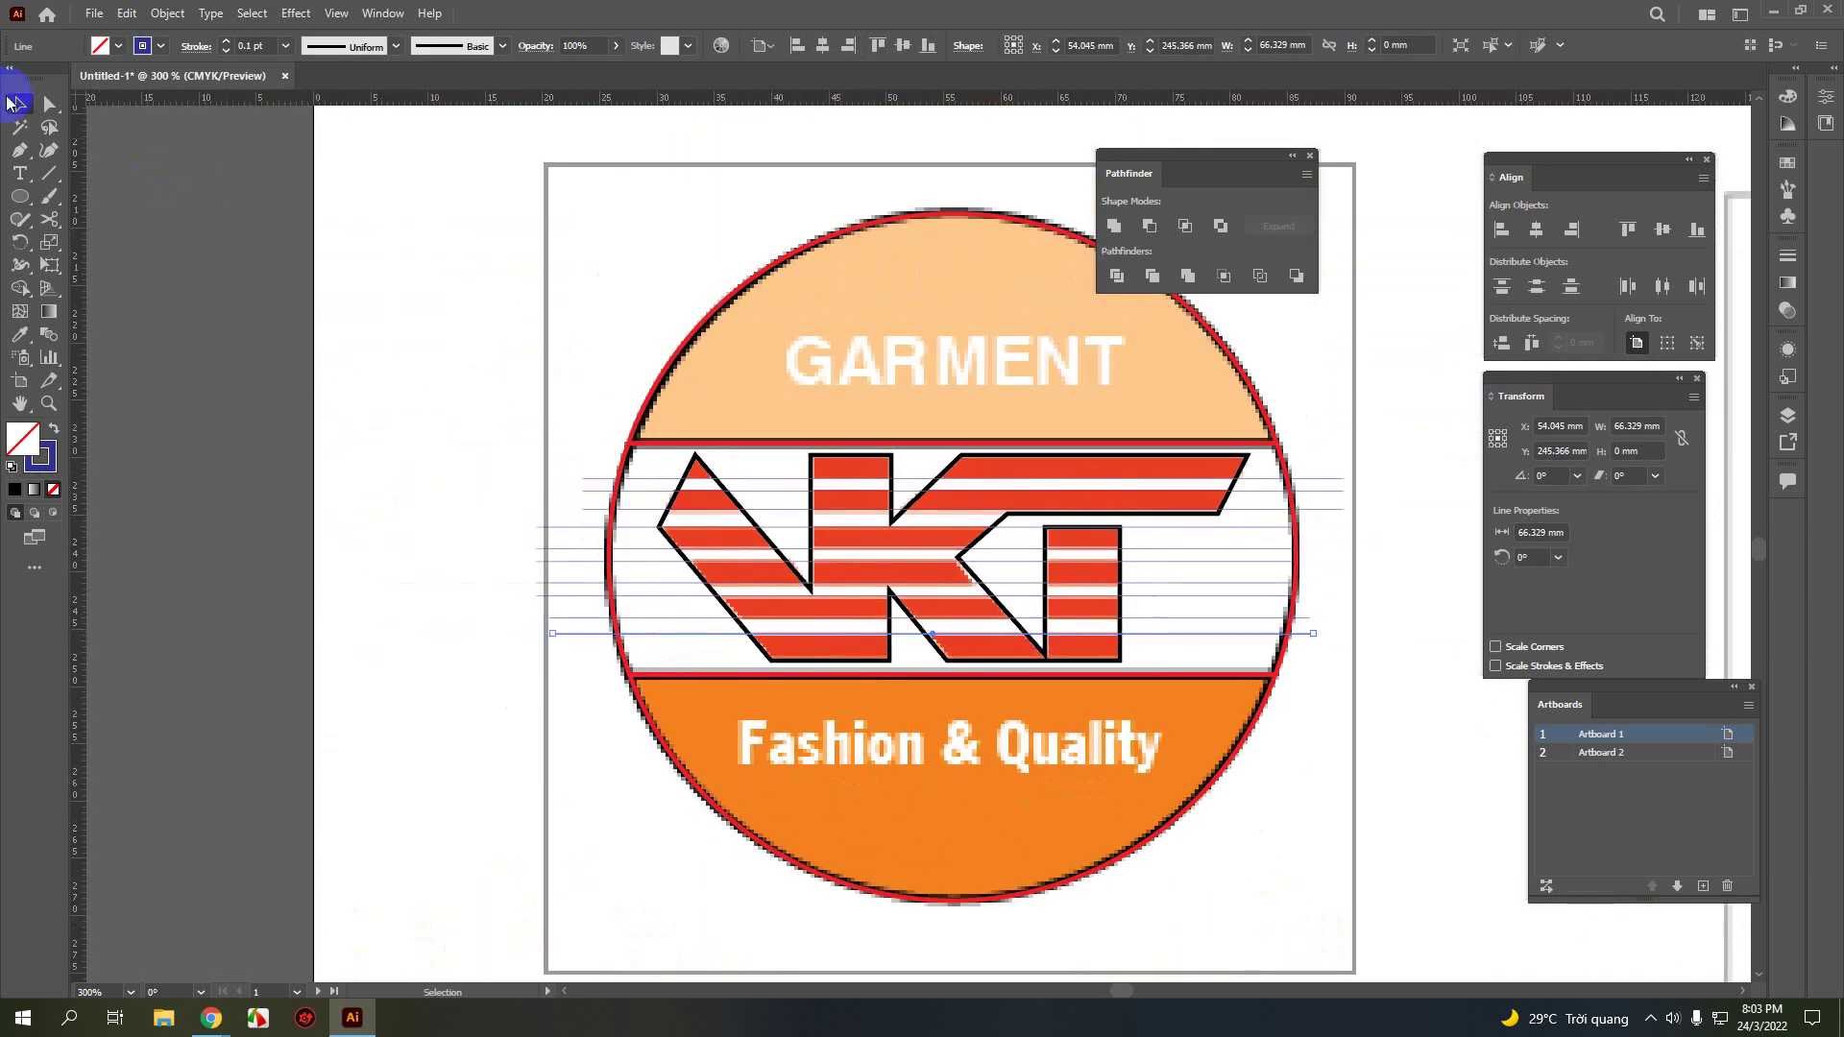
pyautogui.click(357, 478)
pyautogui.scroll(-2, 782, 700)
pyautogui.hscroll(2, 782, 700)
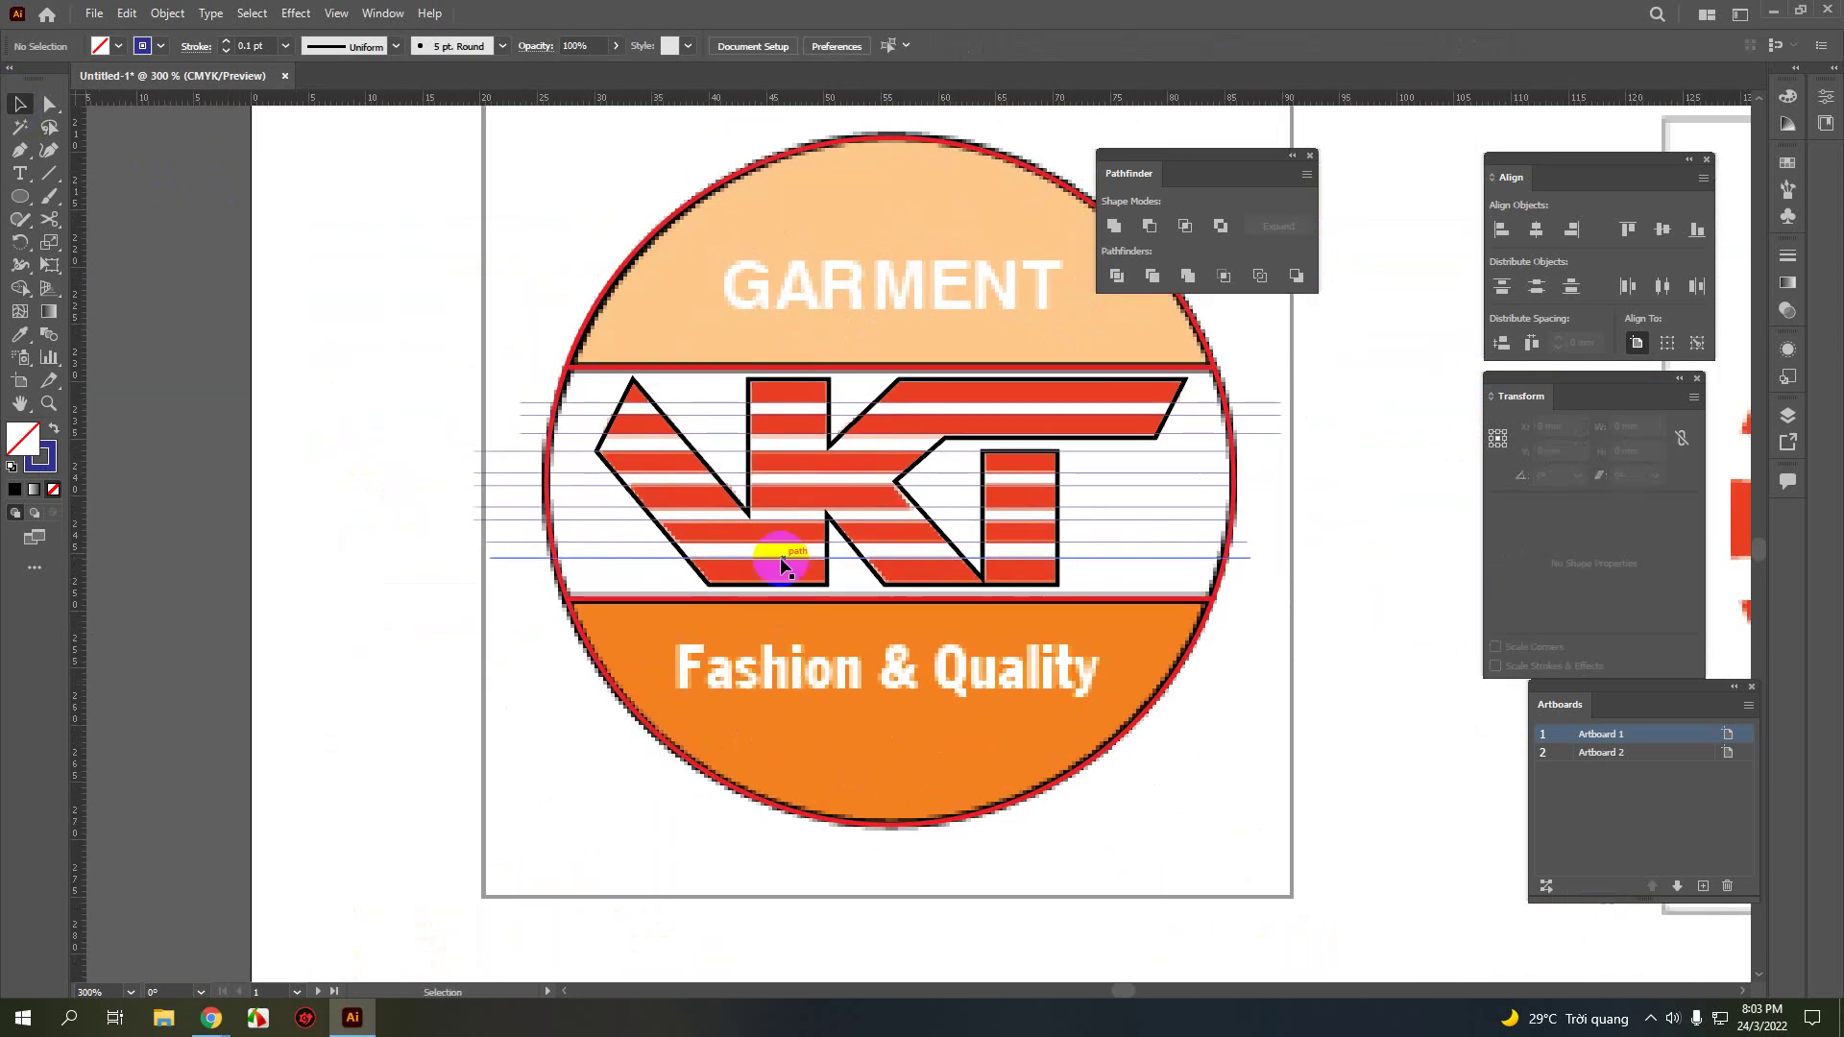
pyautogui.scroll(1, 782, 565)
pyautogui.hscroll(2, 782, 564)
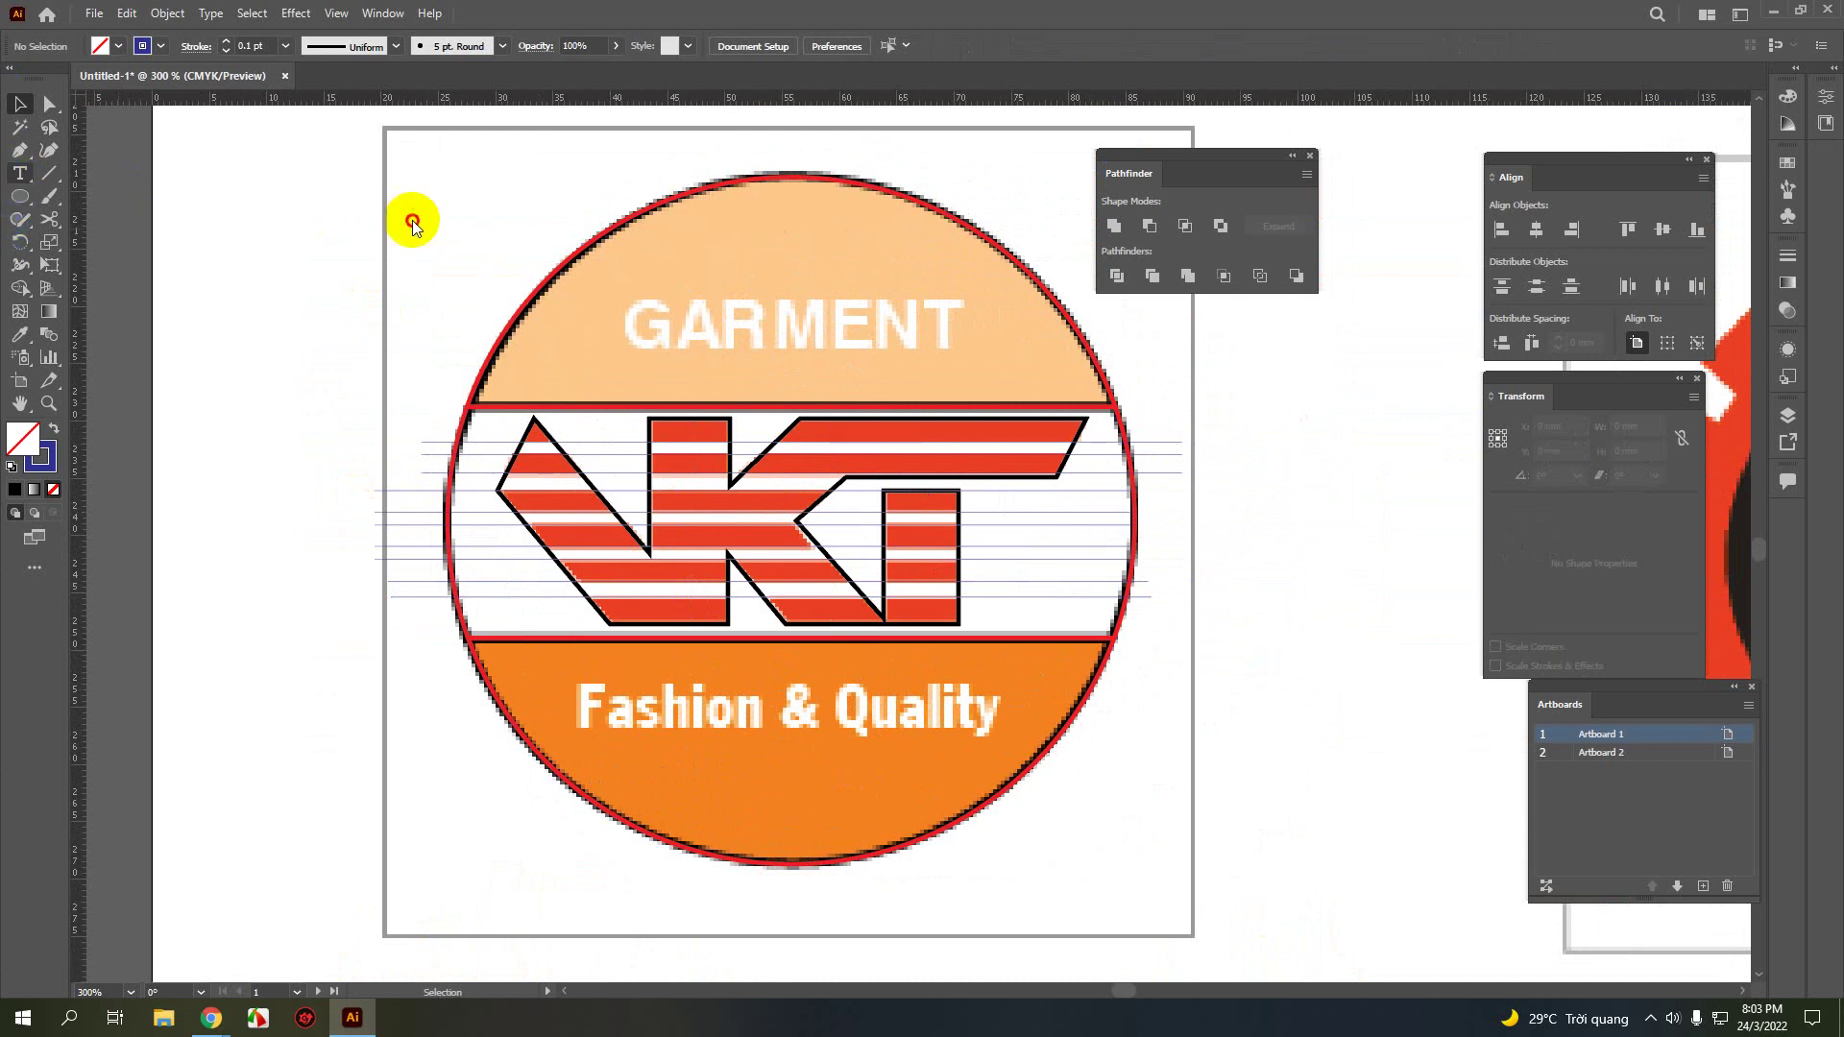
pyautogui.click(414, 223)
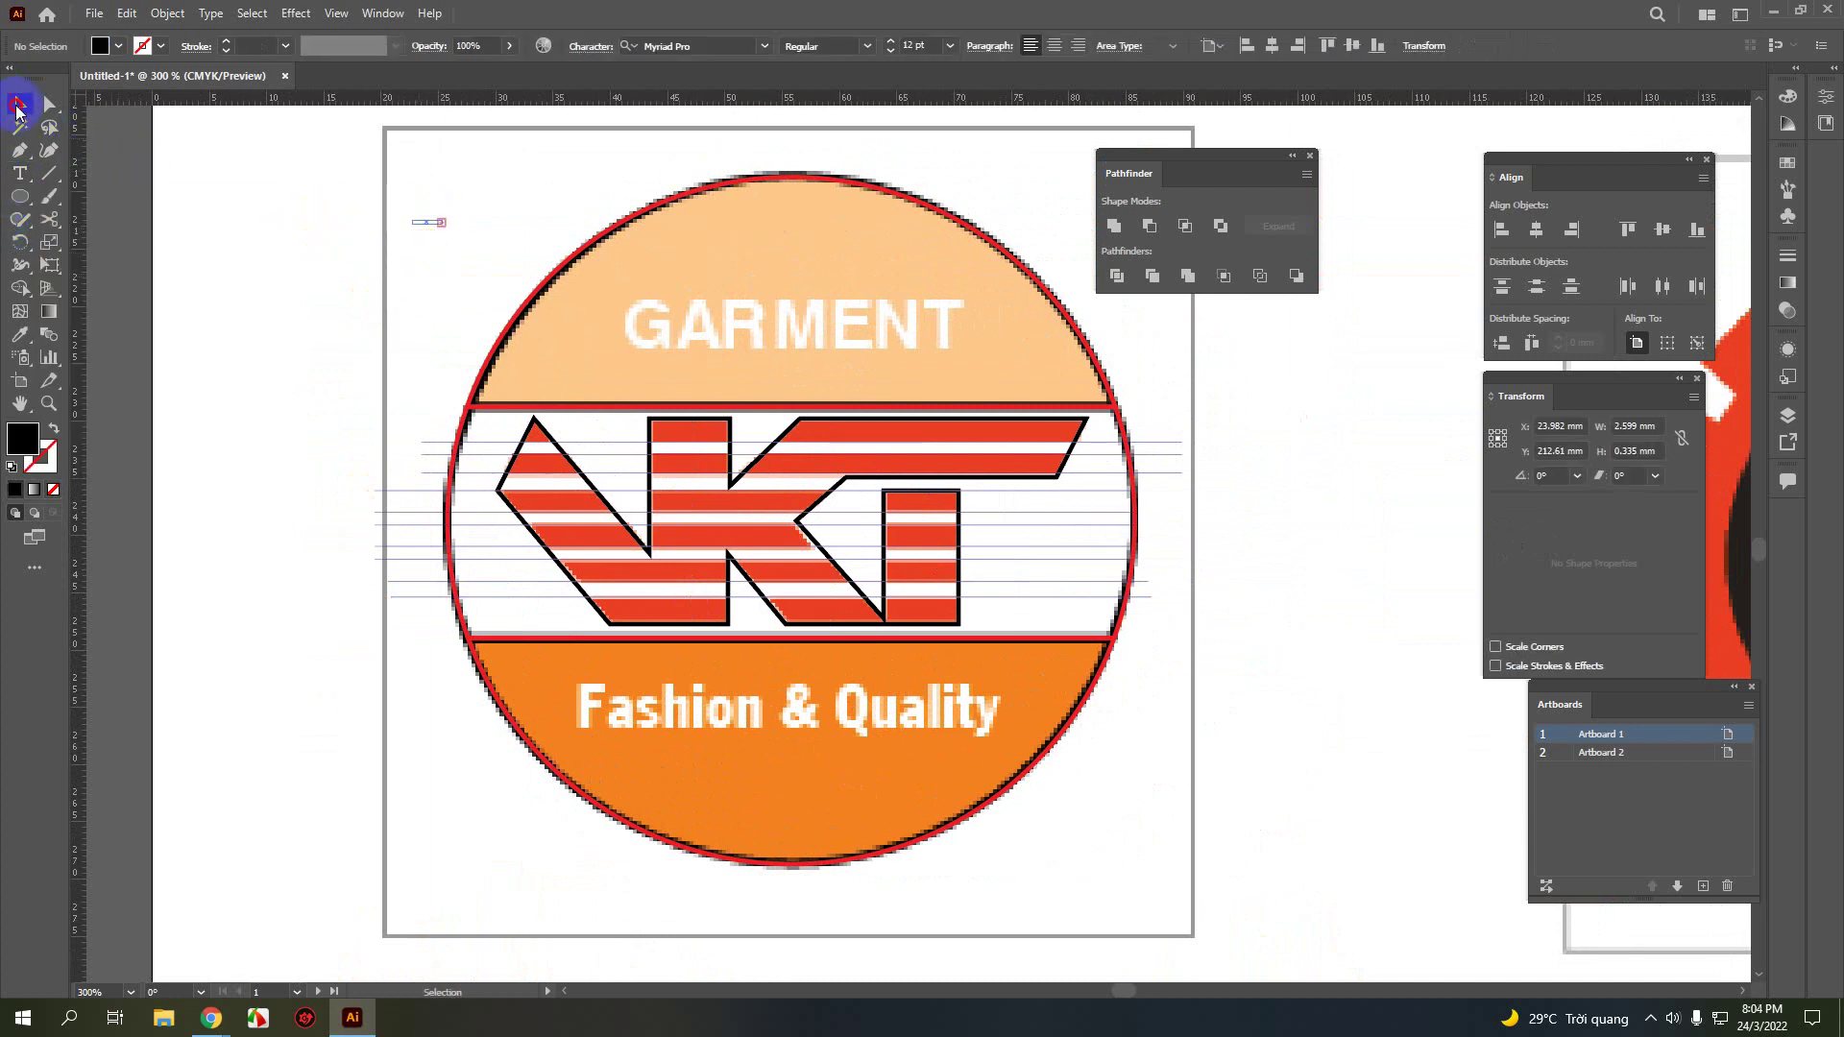
pyautogui.moveTo(383, 193); pyautogui.dragTo(490, 277)
pyautogui.click(459, 264)
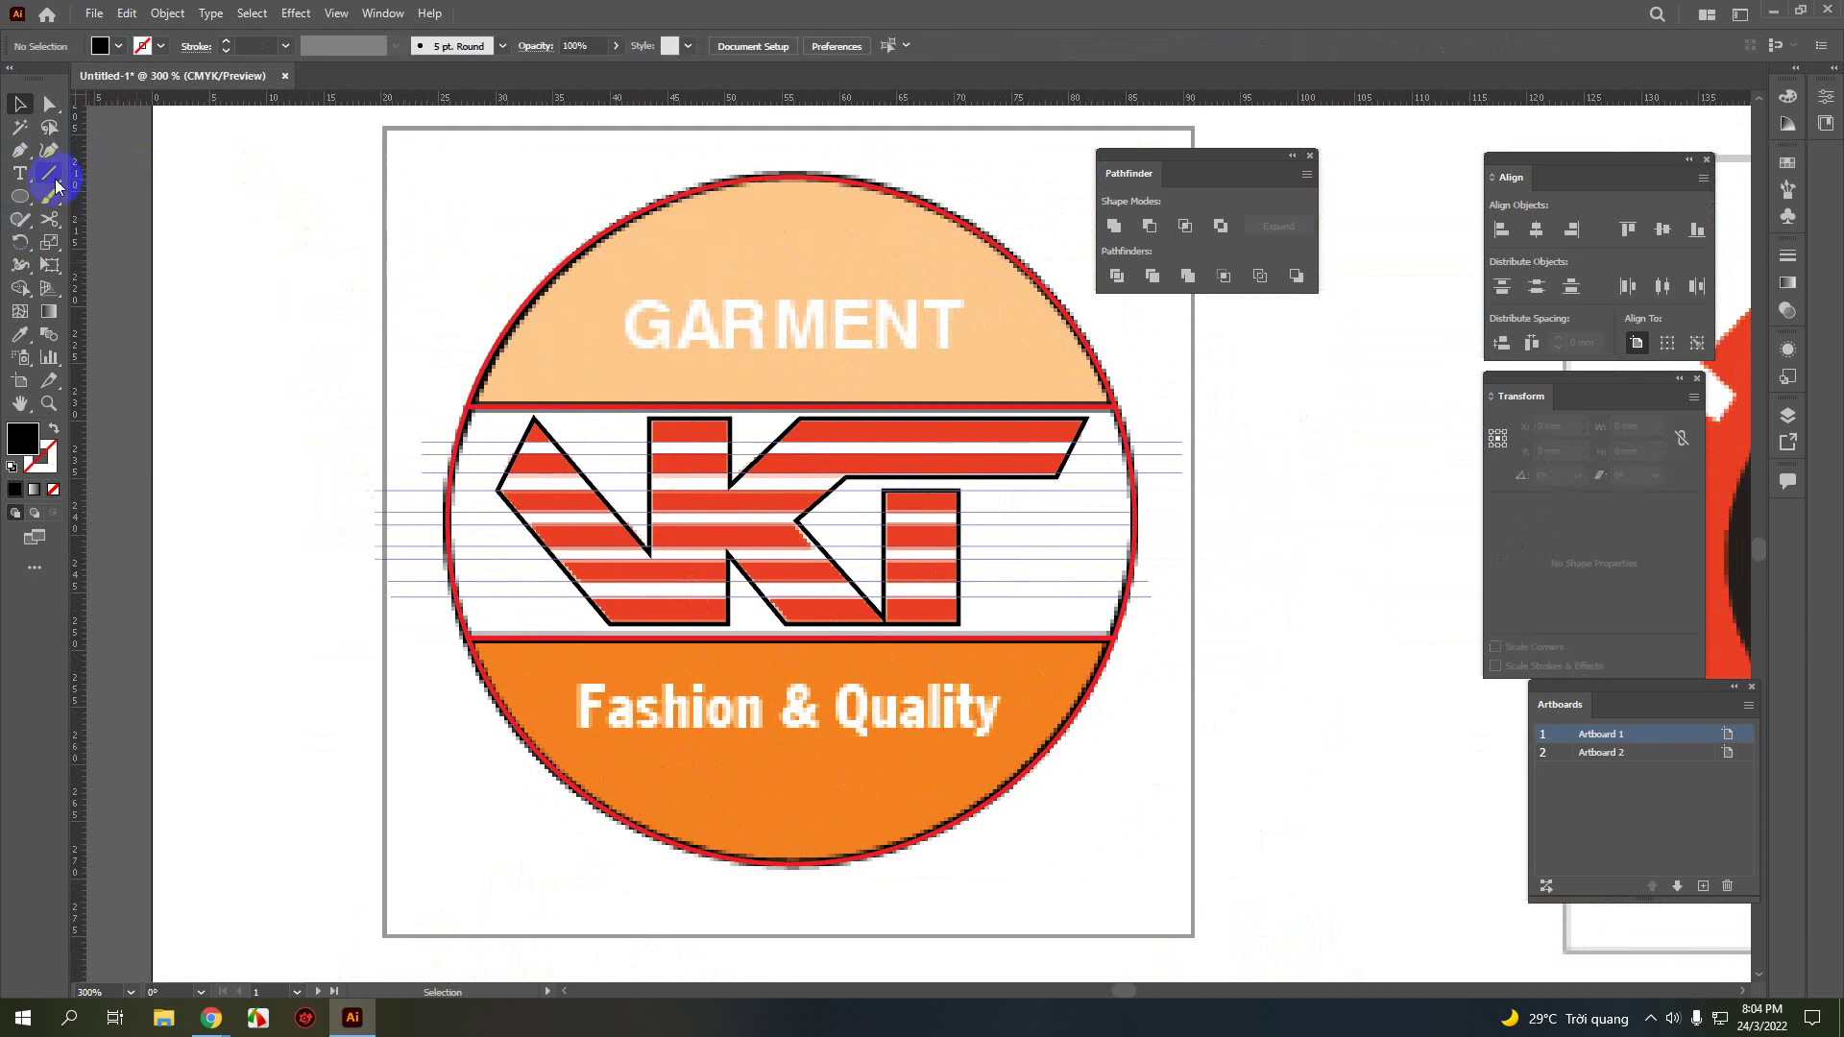
# - Add the point text GARMENT beside the circle and set its font to Arial Narrow Bold
pyautogui.click(19, 172)
pyautogui.click(307, 262)
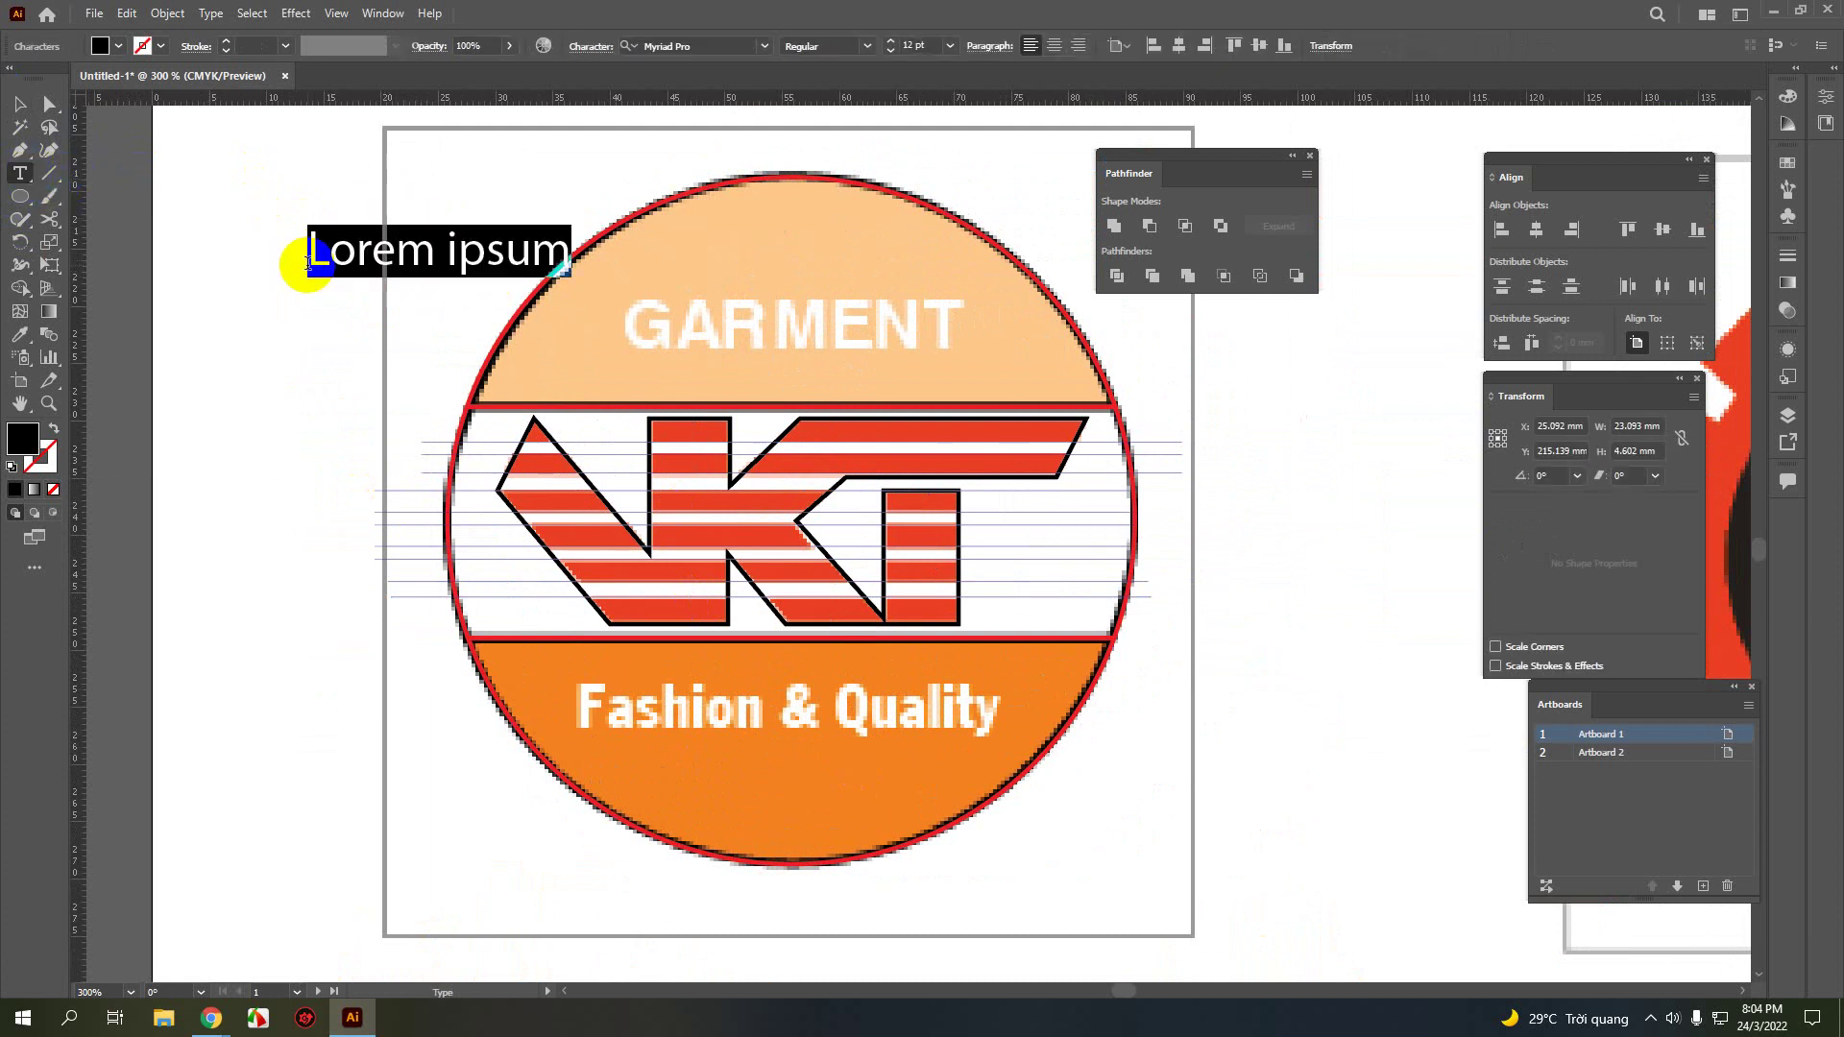
pyautogui.write('g')
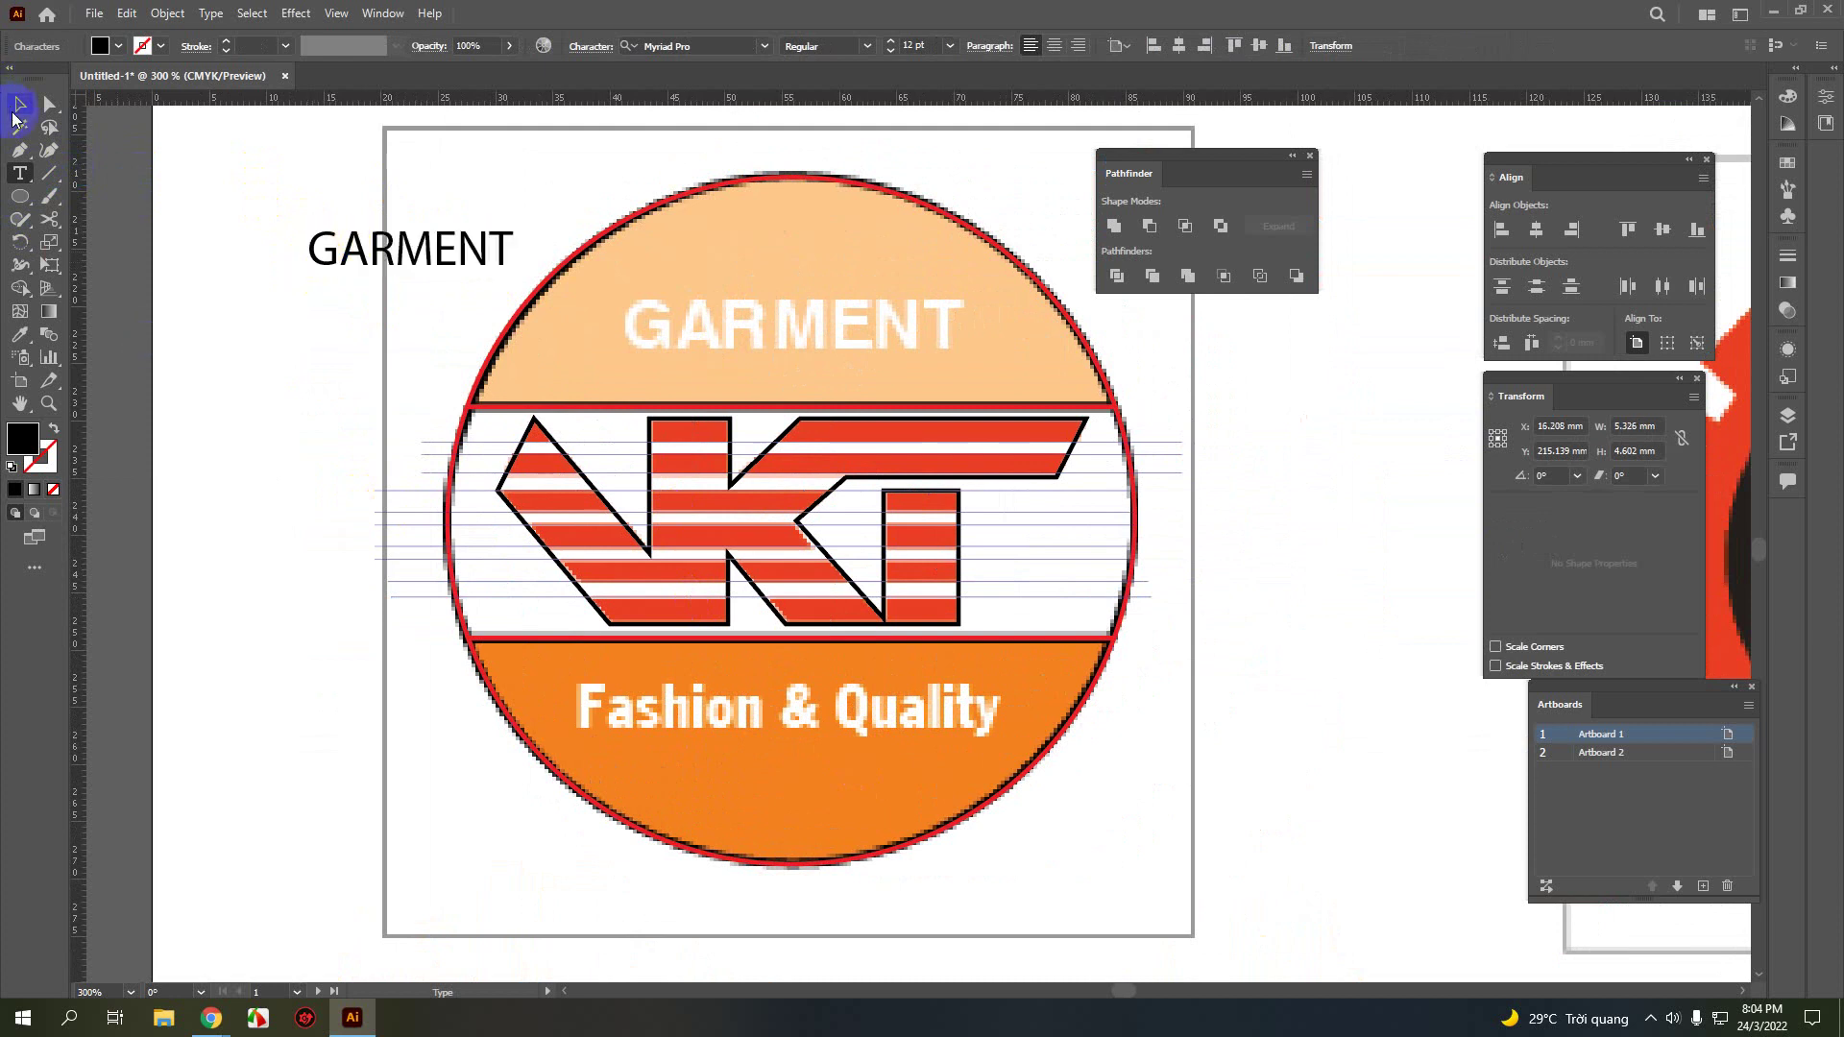
pyautogui.click(17, 108)
pyautogui.click(701, 44)
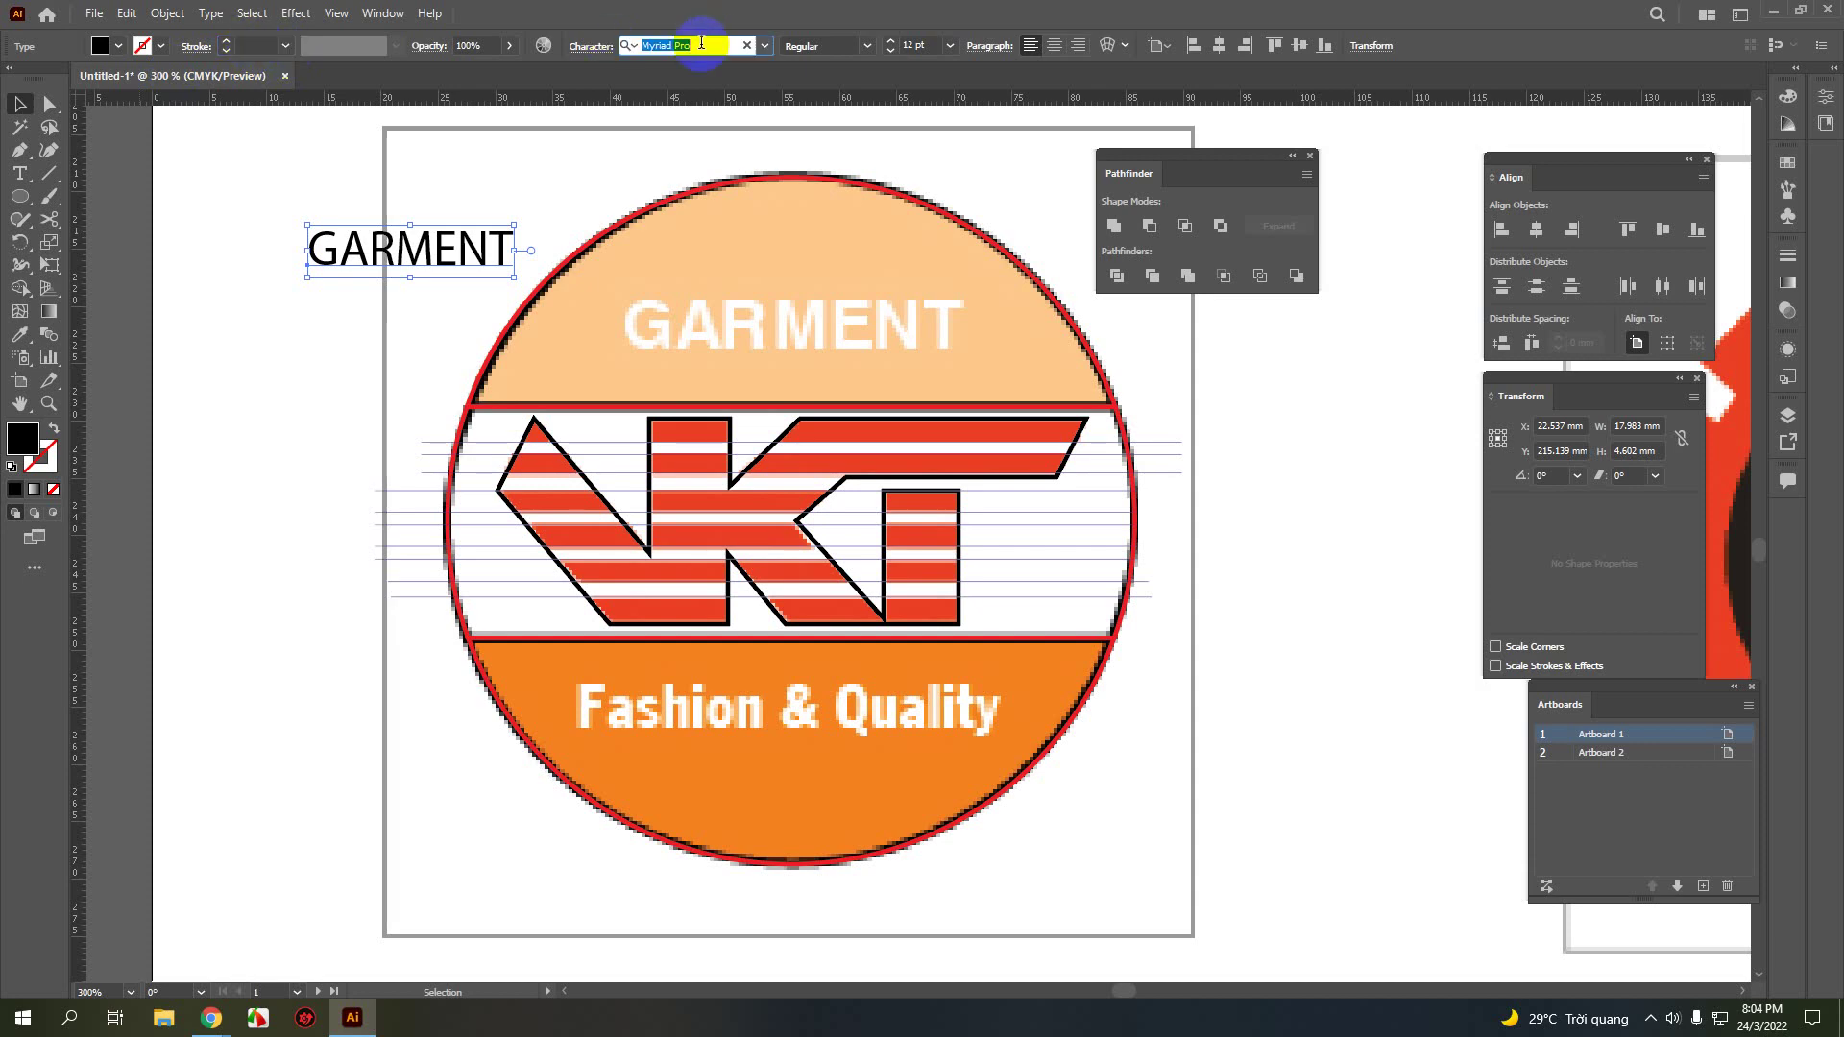
pyautogui.write('ARI')
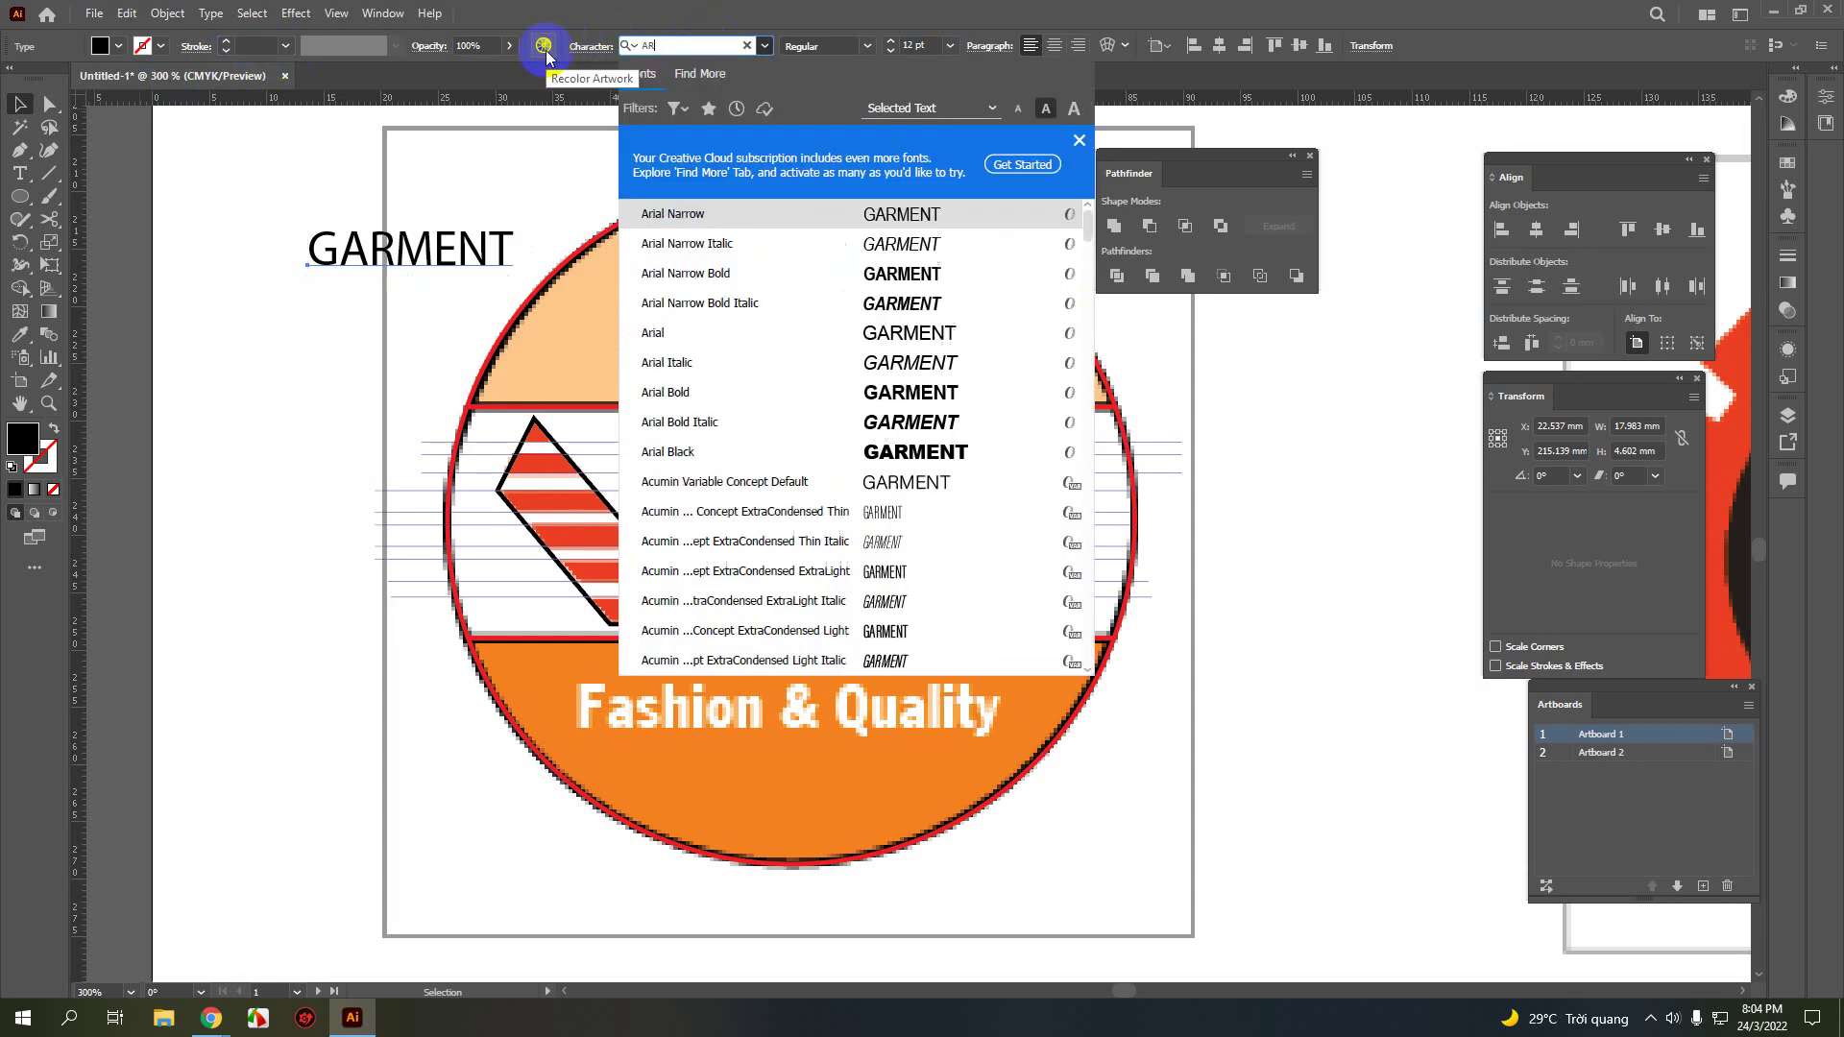
pyautogui.click(689, 276)
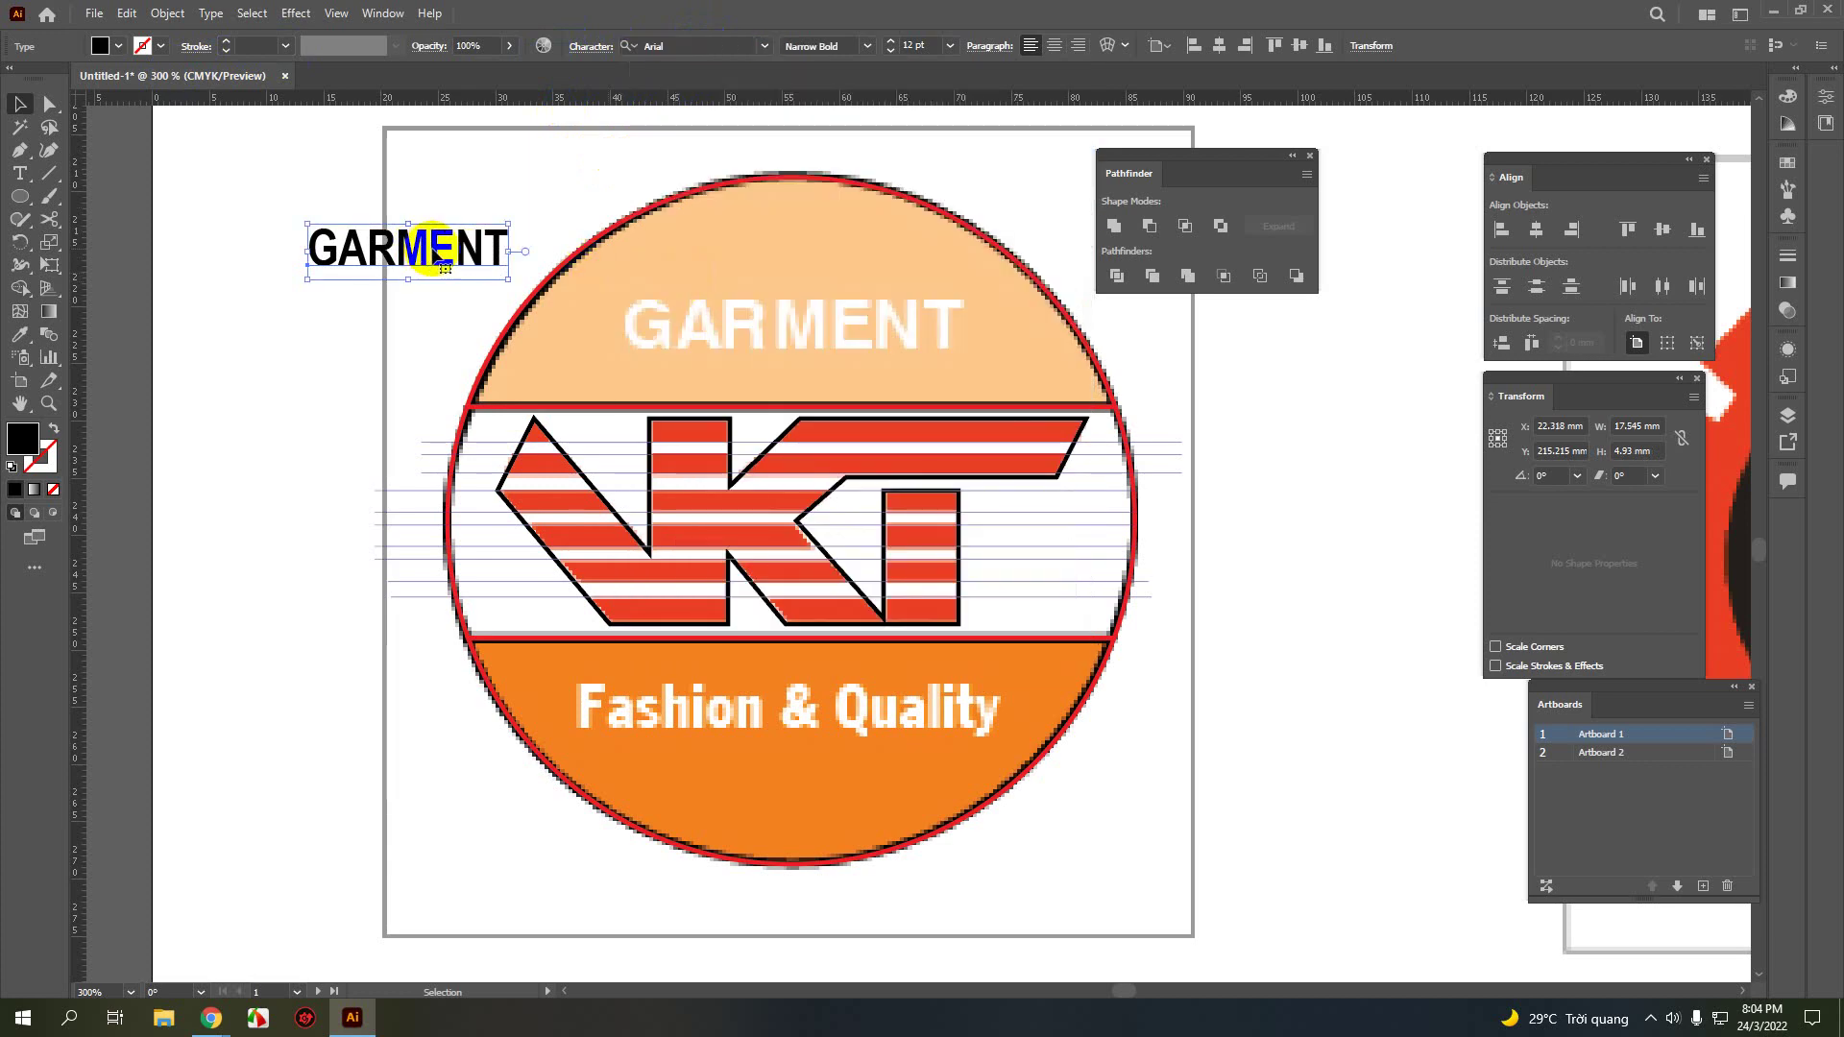
# - Place a copy of the GARMENT text over the reference word, lined up with its first letter
pyautogui.moveTo(444, 265); pyautogui.dragTo(808, 338)
pyautogui.scroll(3, 727, 319)
pyautogui.moveTo(707, 491); pyautogui.dragTo(542, 483)
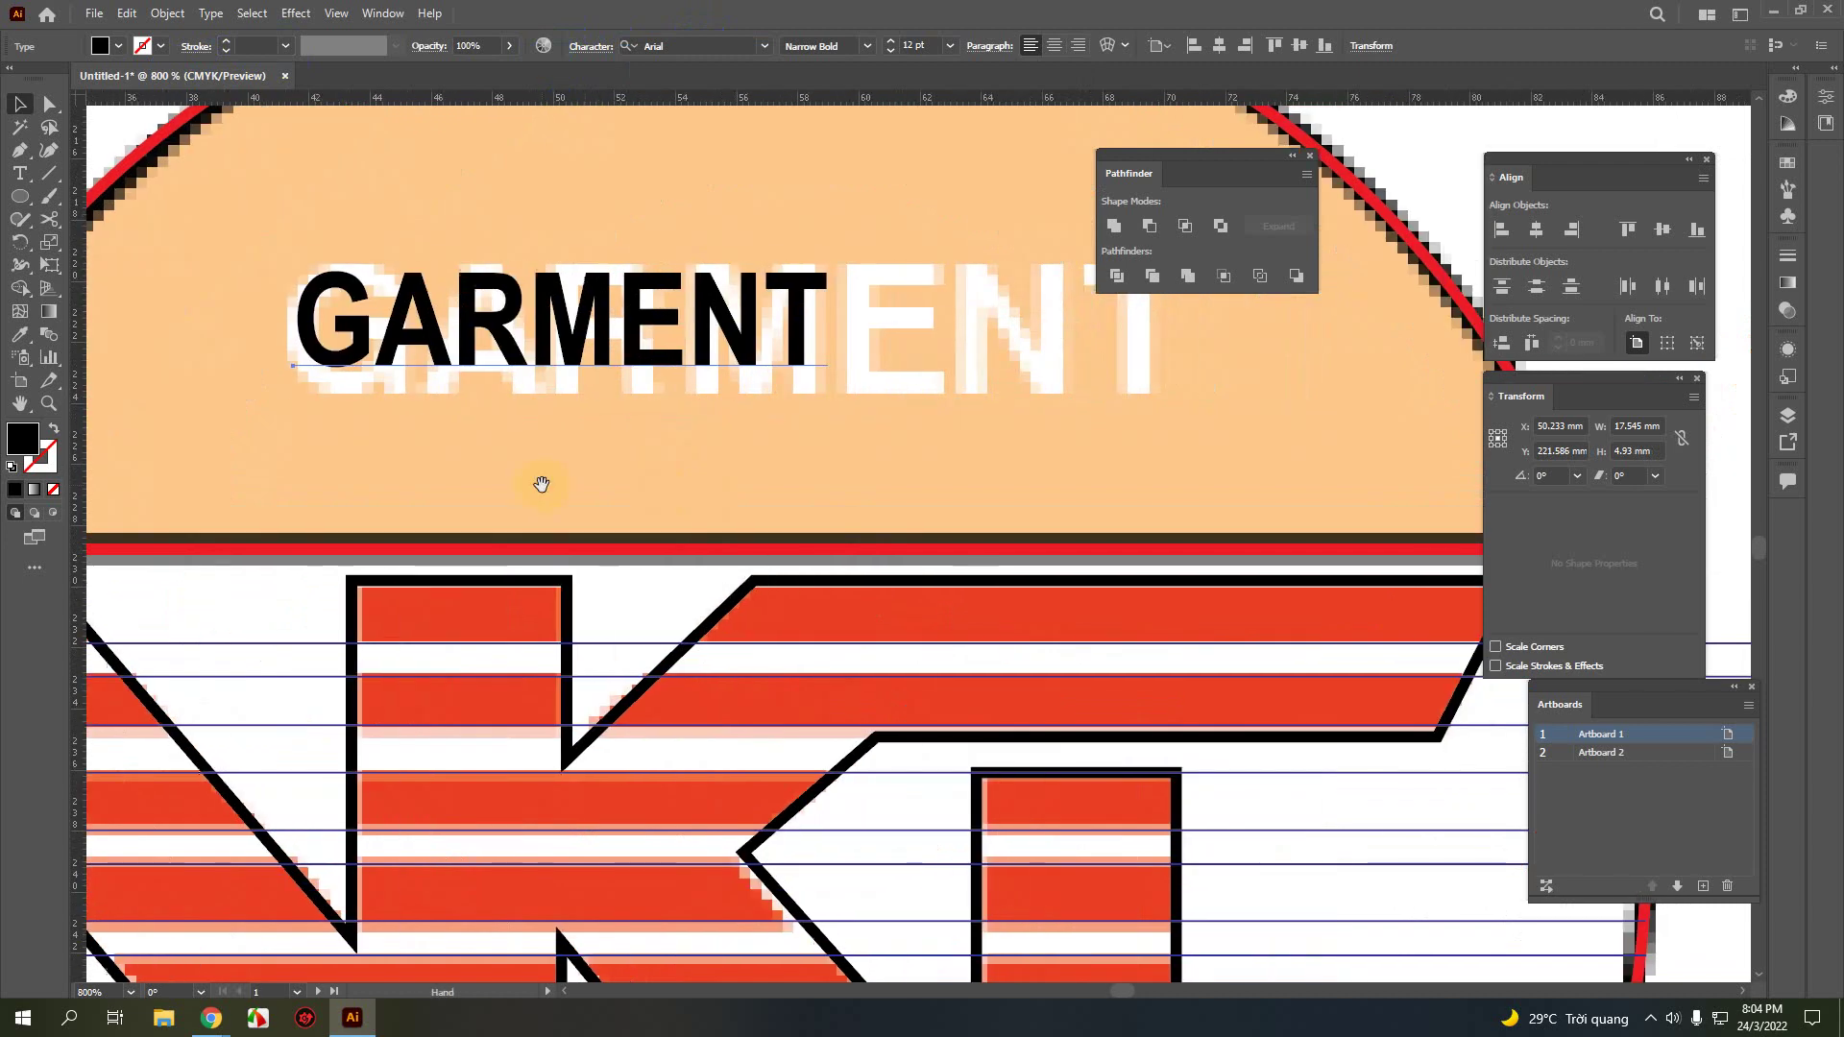
pyautogui.moveTo(459, 347); pyautogui.dragTo(450, 368)
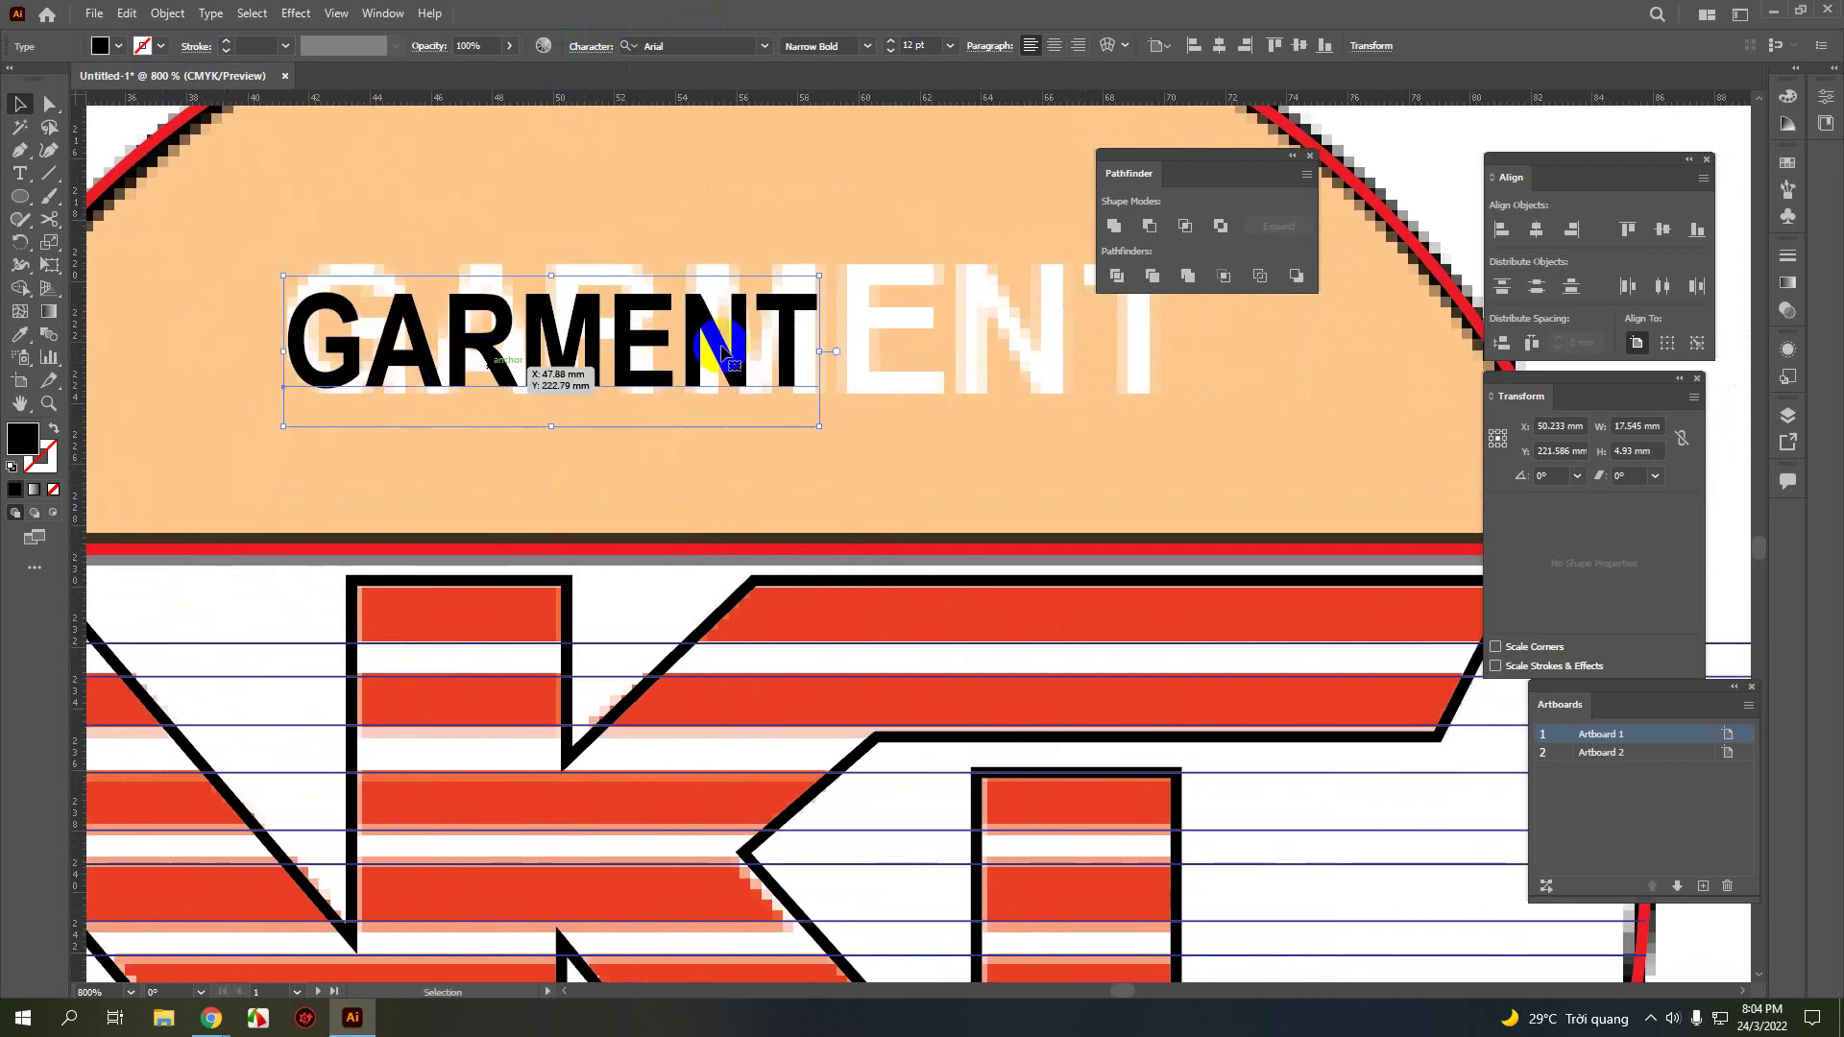
# - Stretch the GARMENT text to about 29.7 mm wide and about 16.4 pt to match the reference word, and deselect it
pyautogui.scroll(-1, 722, 368)
pyautogui.moveTo(793, 302); pyautogui.dragTo(1071, 277)
pyautogui.click(912, 368)
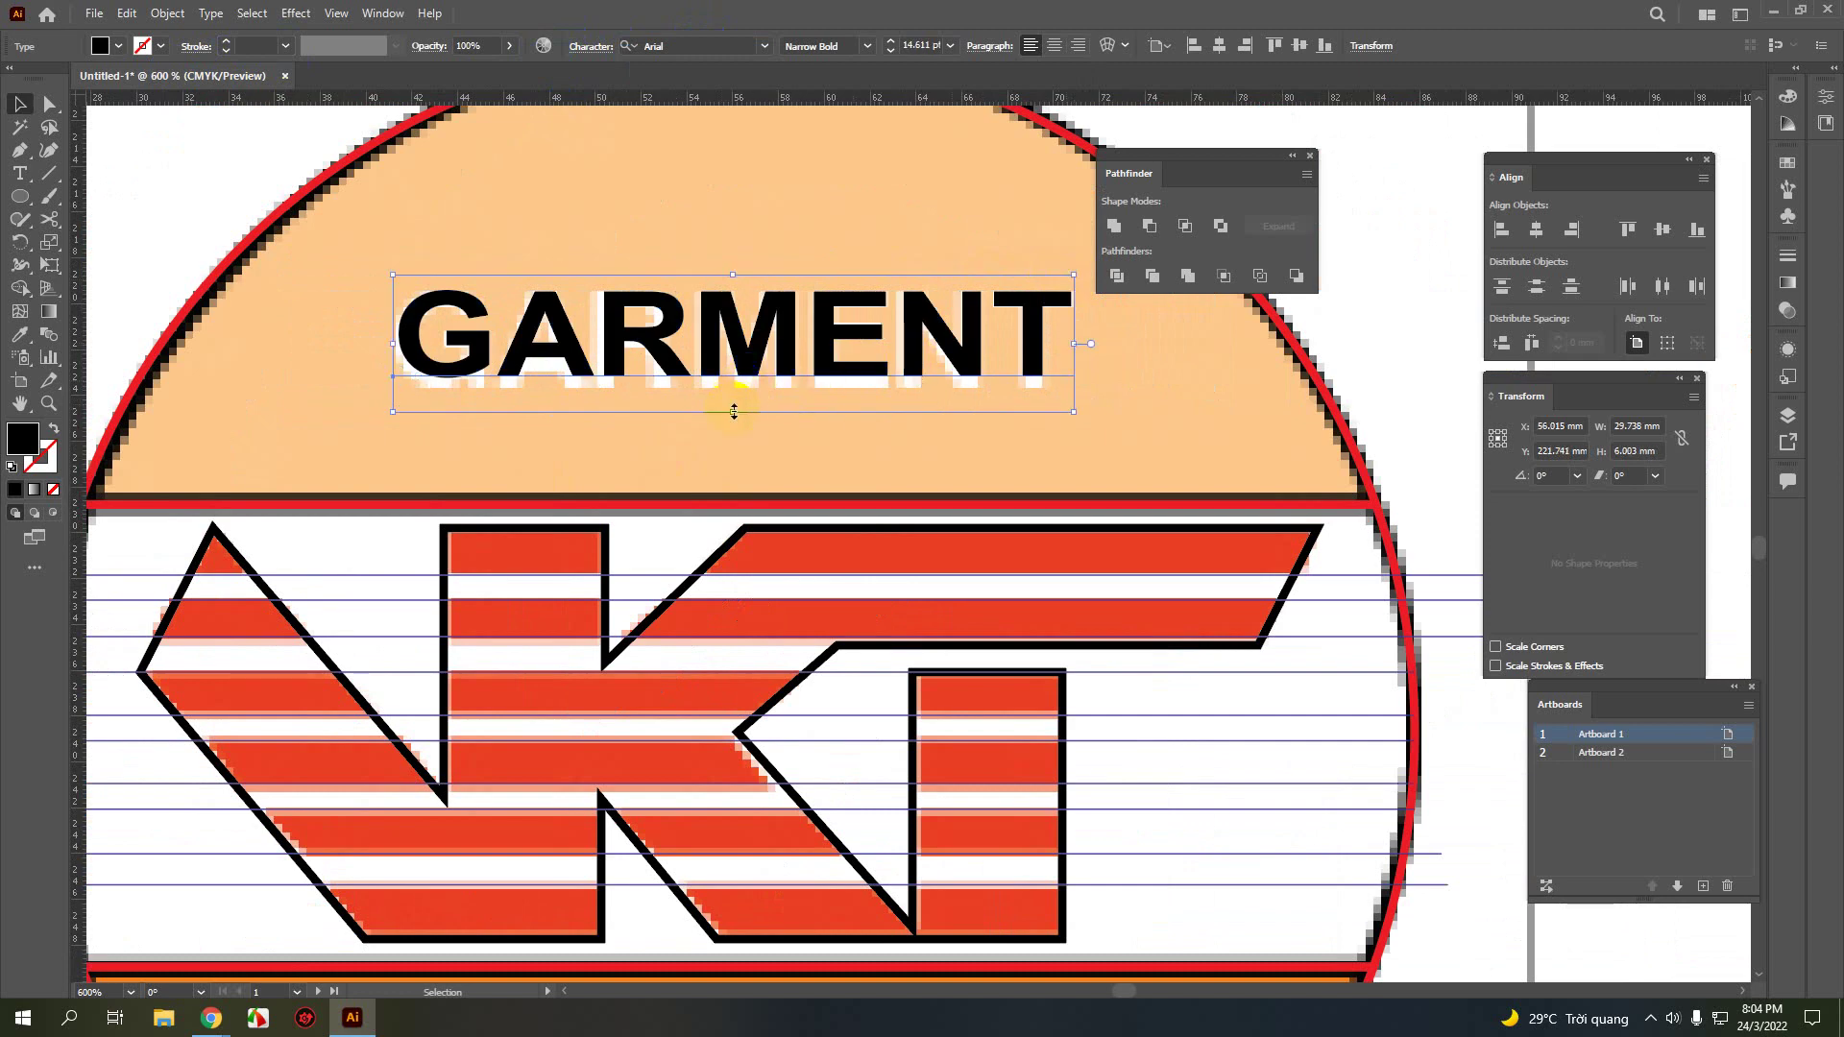
pyautogui.moveTo(734, 411); pyautogui.dragTo(734, 429)
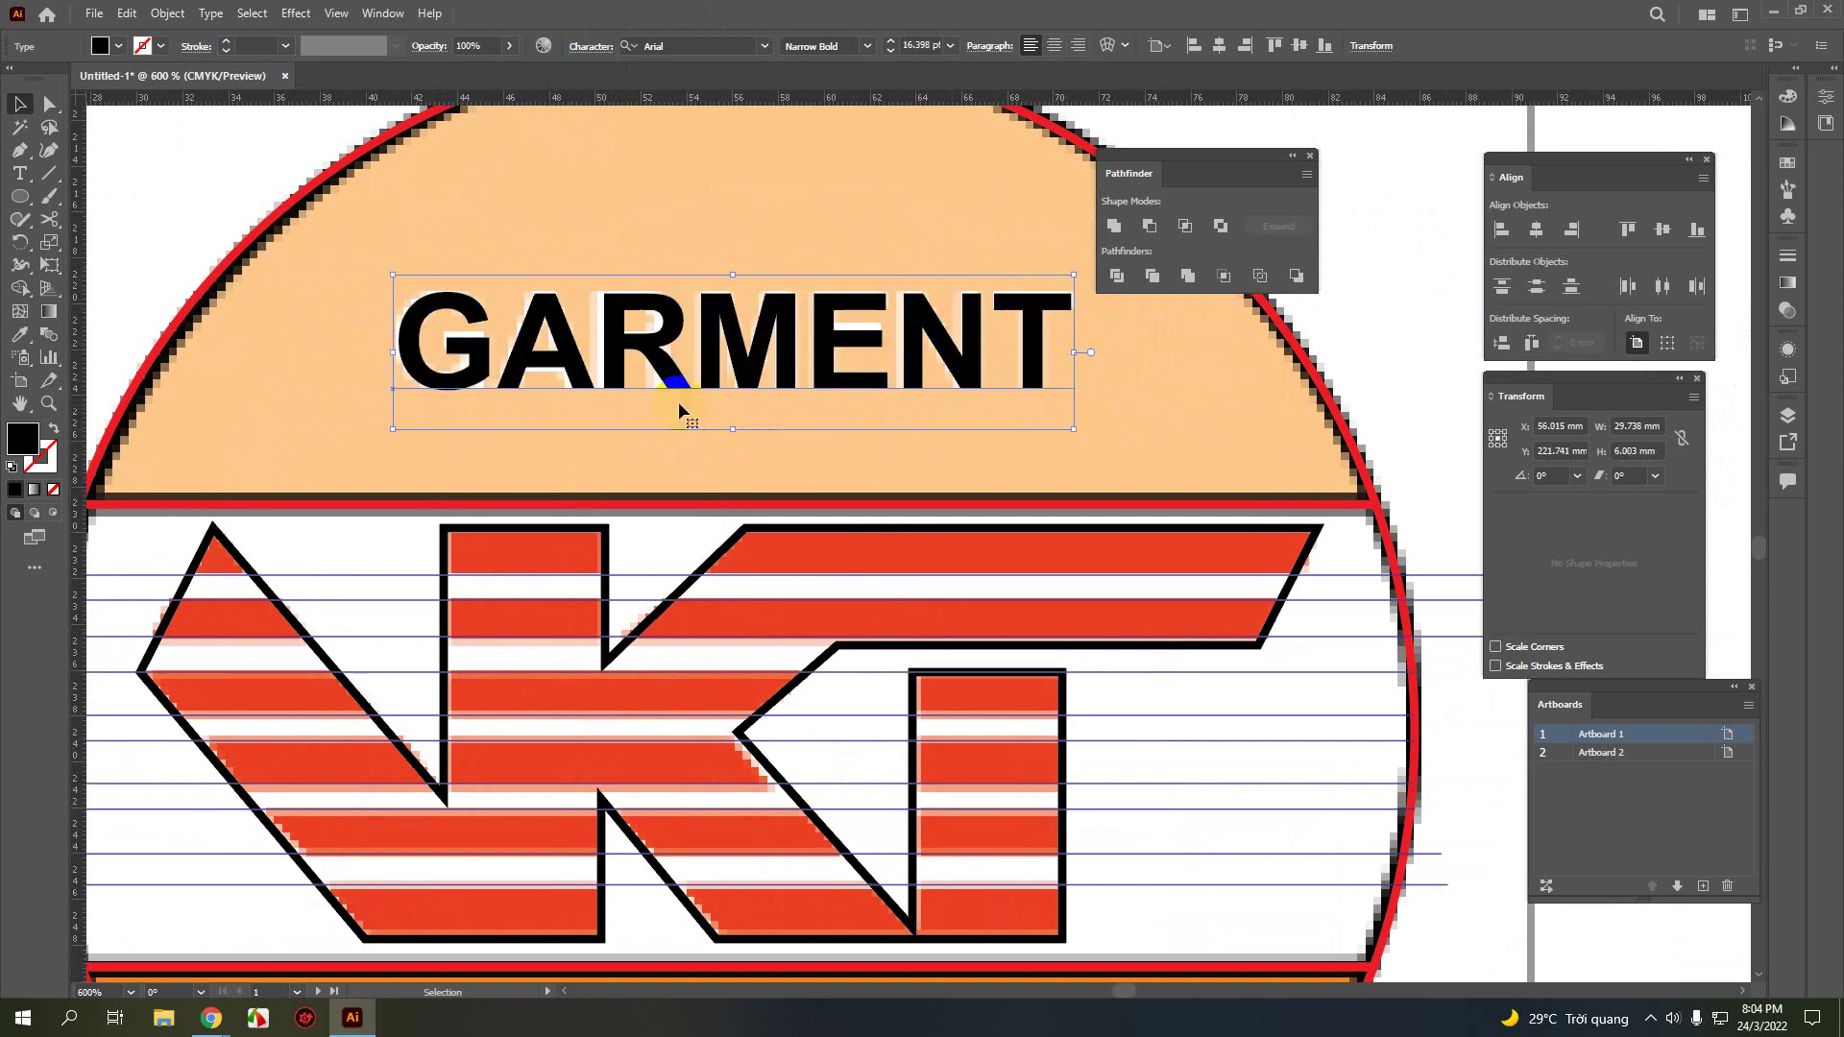
pyautogui.click(672, 173)
# - Move the spare GARMENT text onto the lower orange segment and change its wording to Fashion & Quality
pyautogui.scroll(-2, 662, 357)
pyautogui.moveTo(538, 626); pyautogui.dragTo(615, 457)
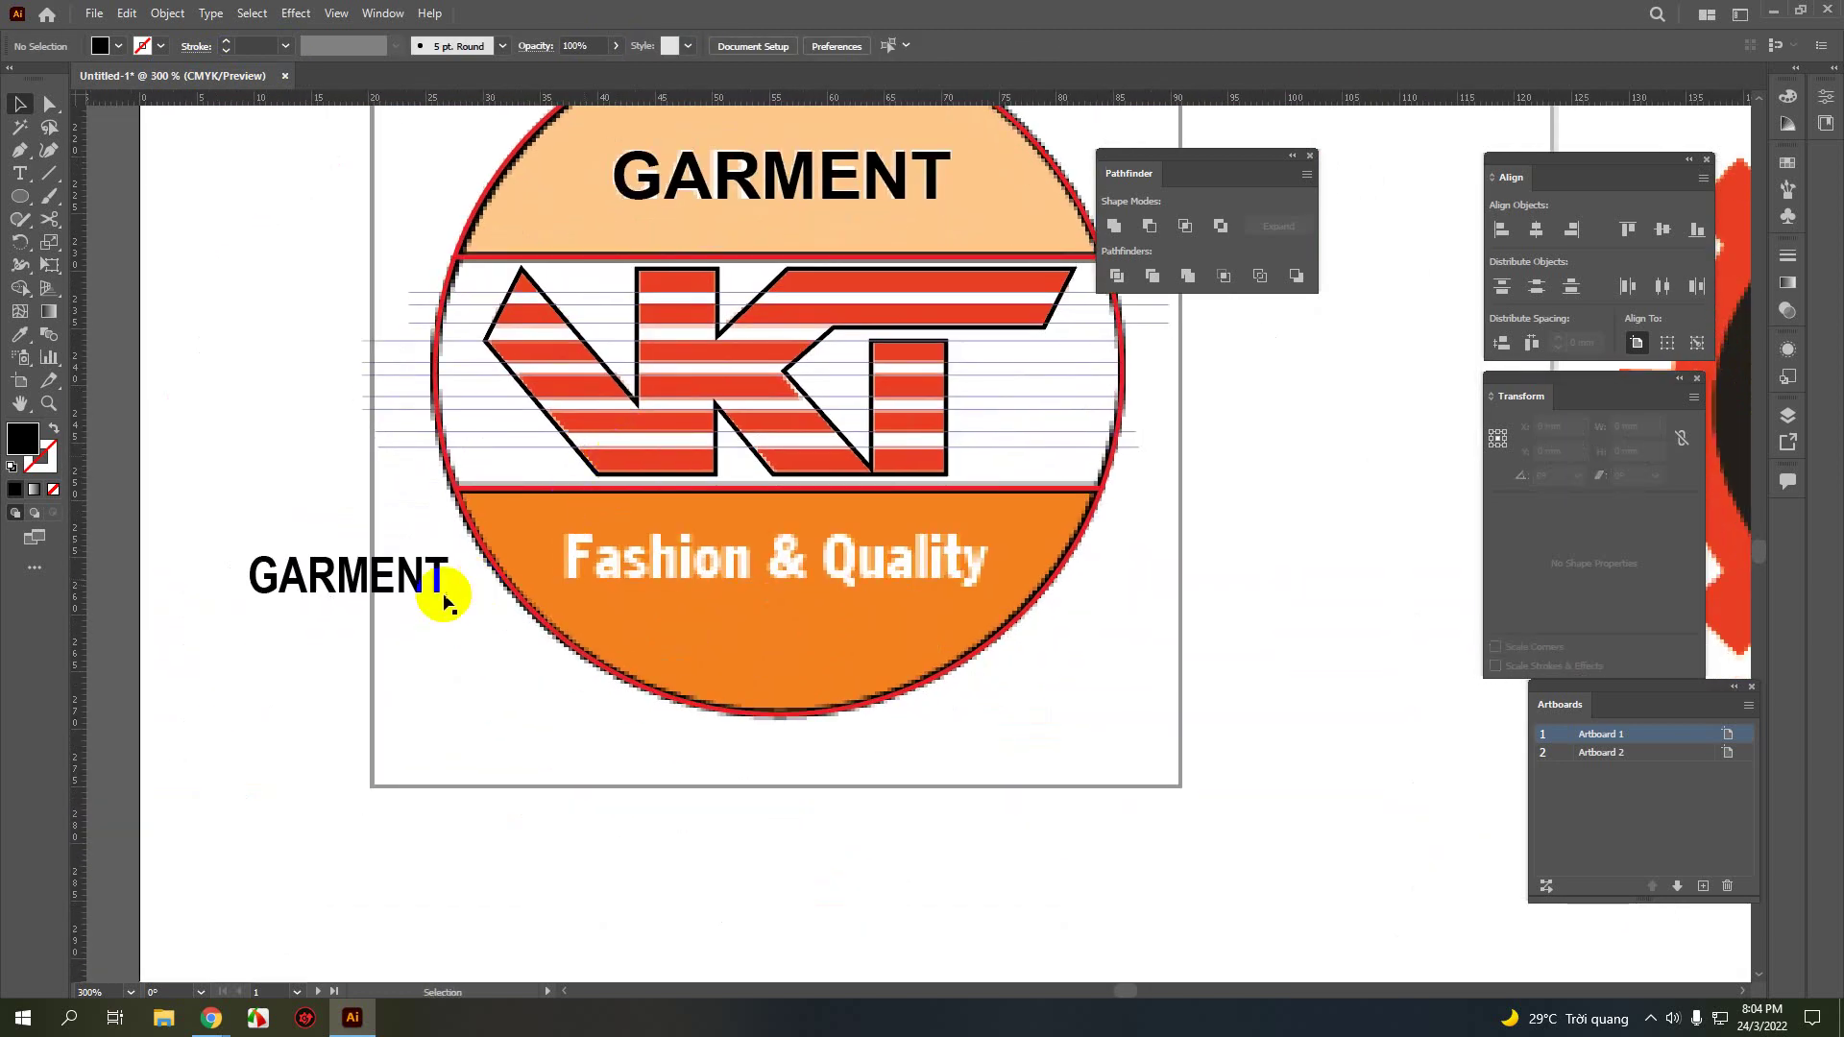
pyautogui.moveTo(317, 596); pyautogui.dragTo(652, 603)
pyautogui.hotkey('ctrl', '+')
pyautogui.doubleClick(650, 602)
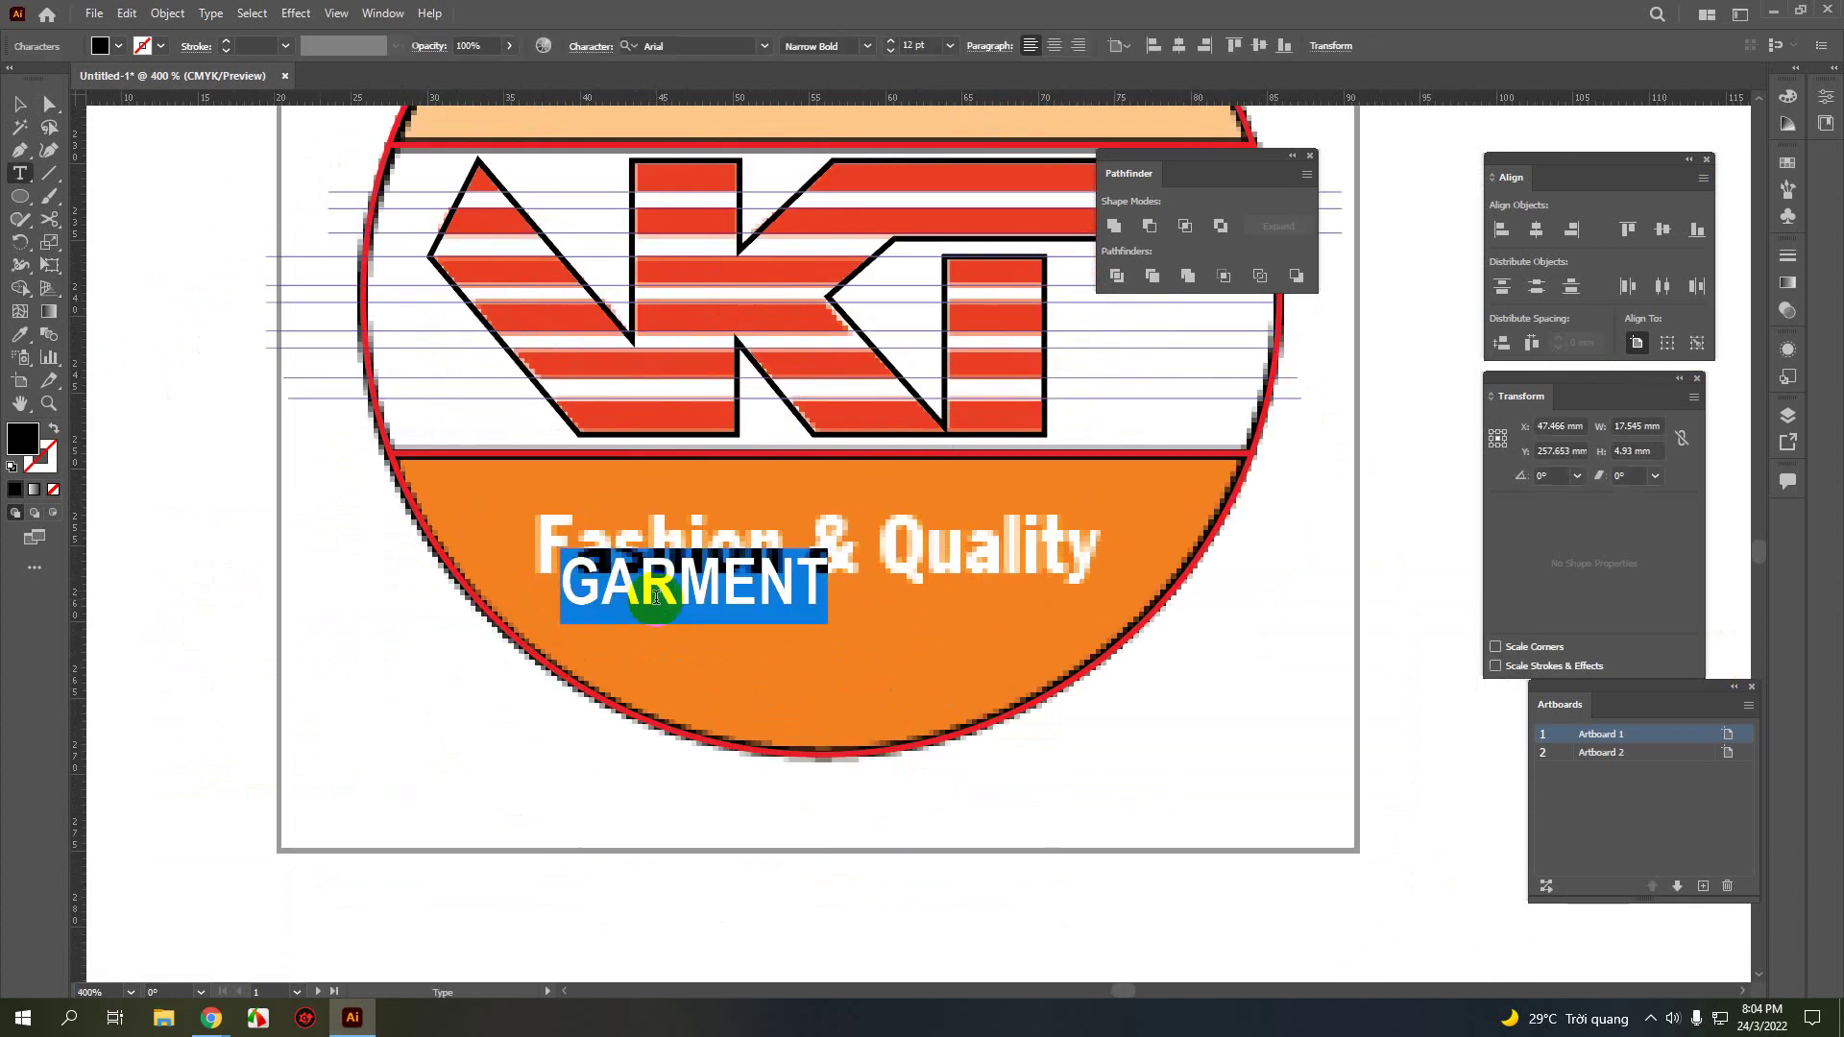
pyautogui.write('Fashion % Quality')
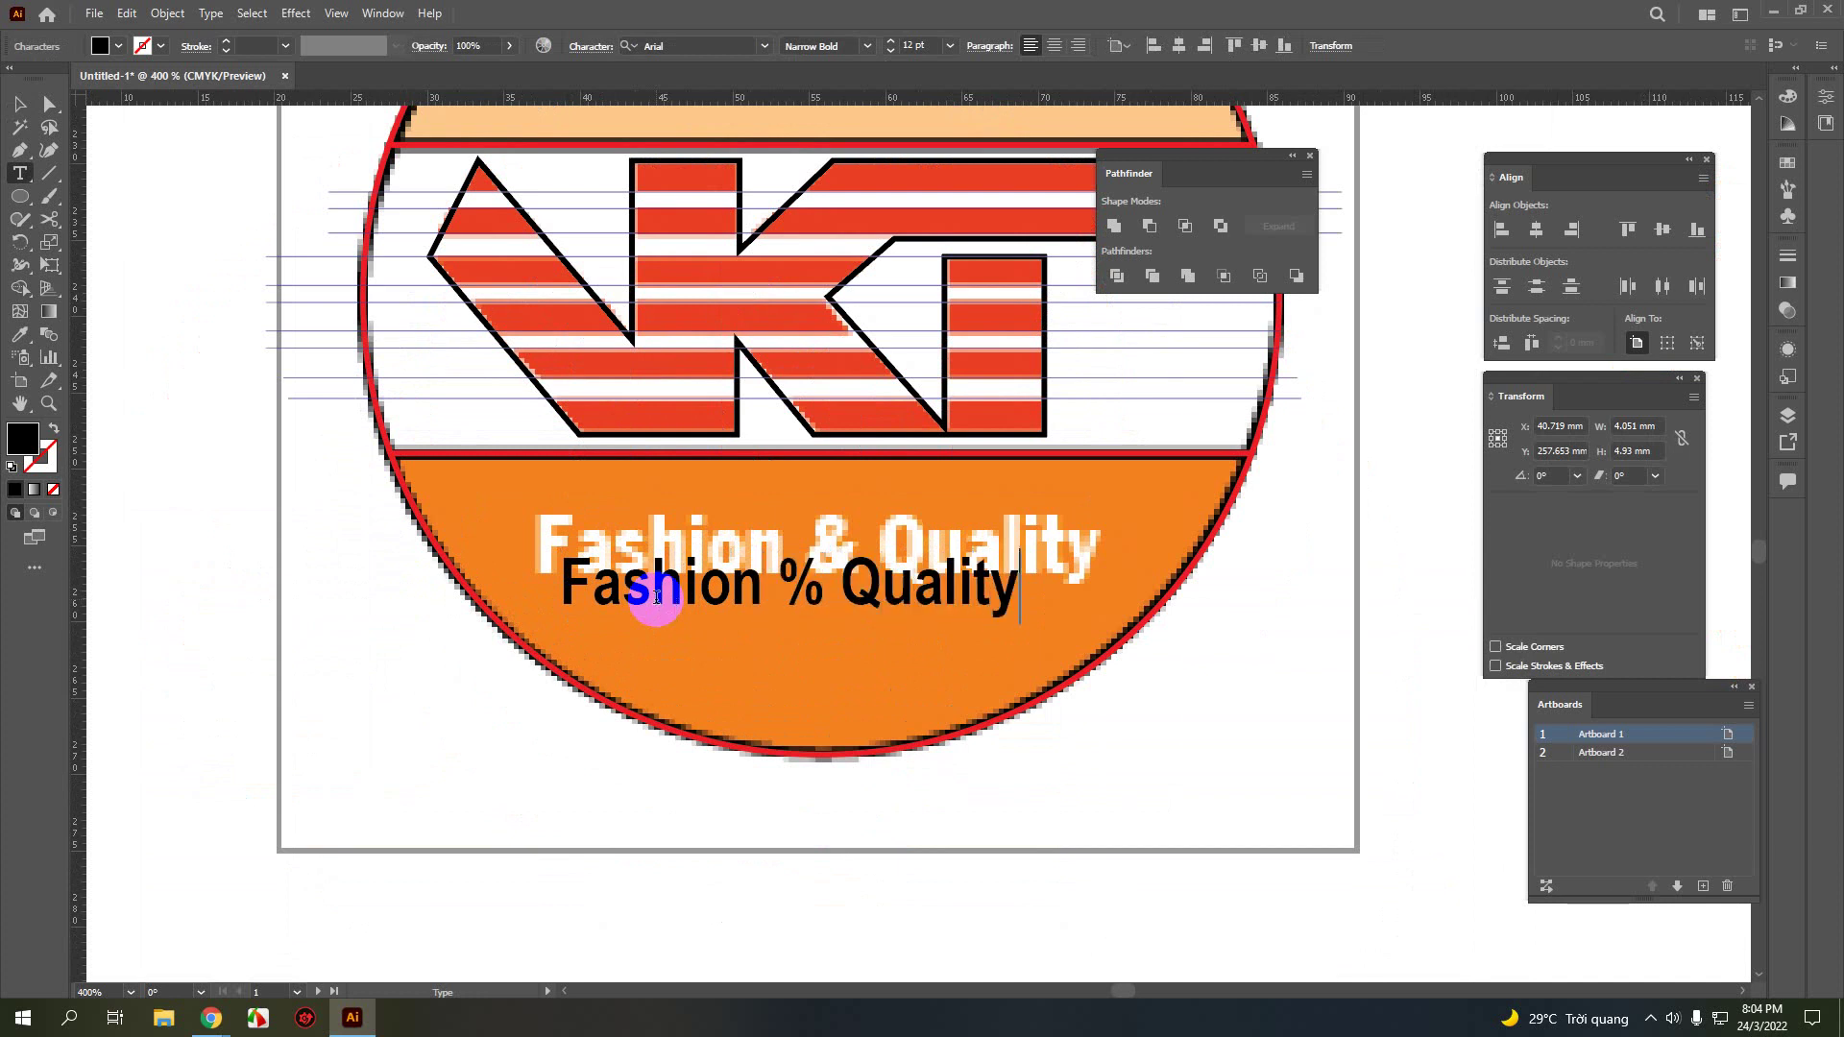
pyautogui.moveTo(816, 583); pyautogui.dragTo(778, 586)
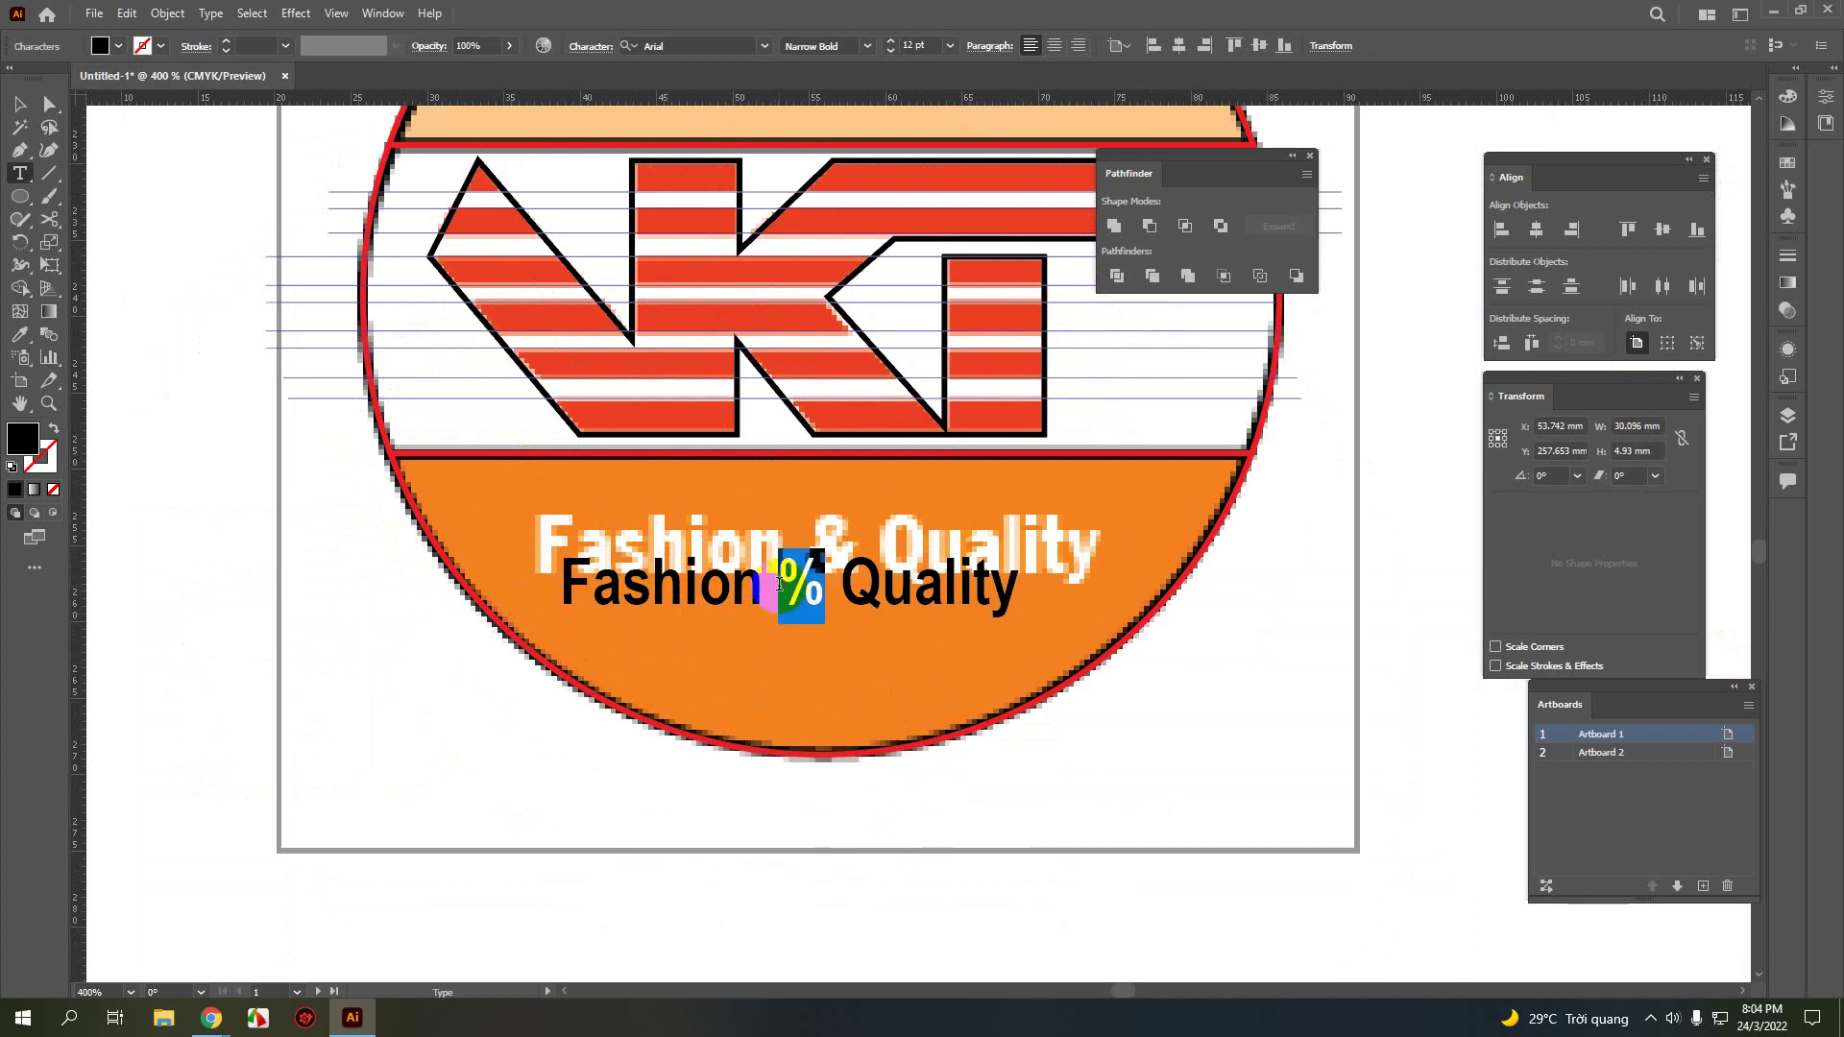
pyautogui.write('&')
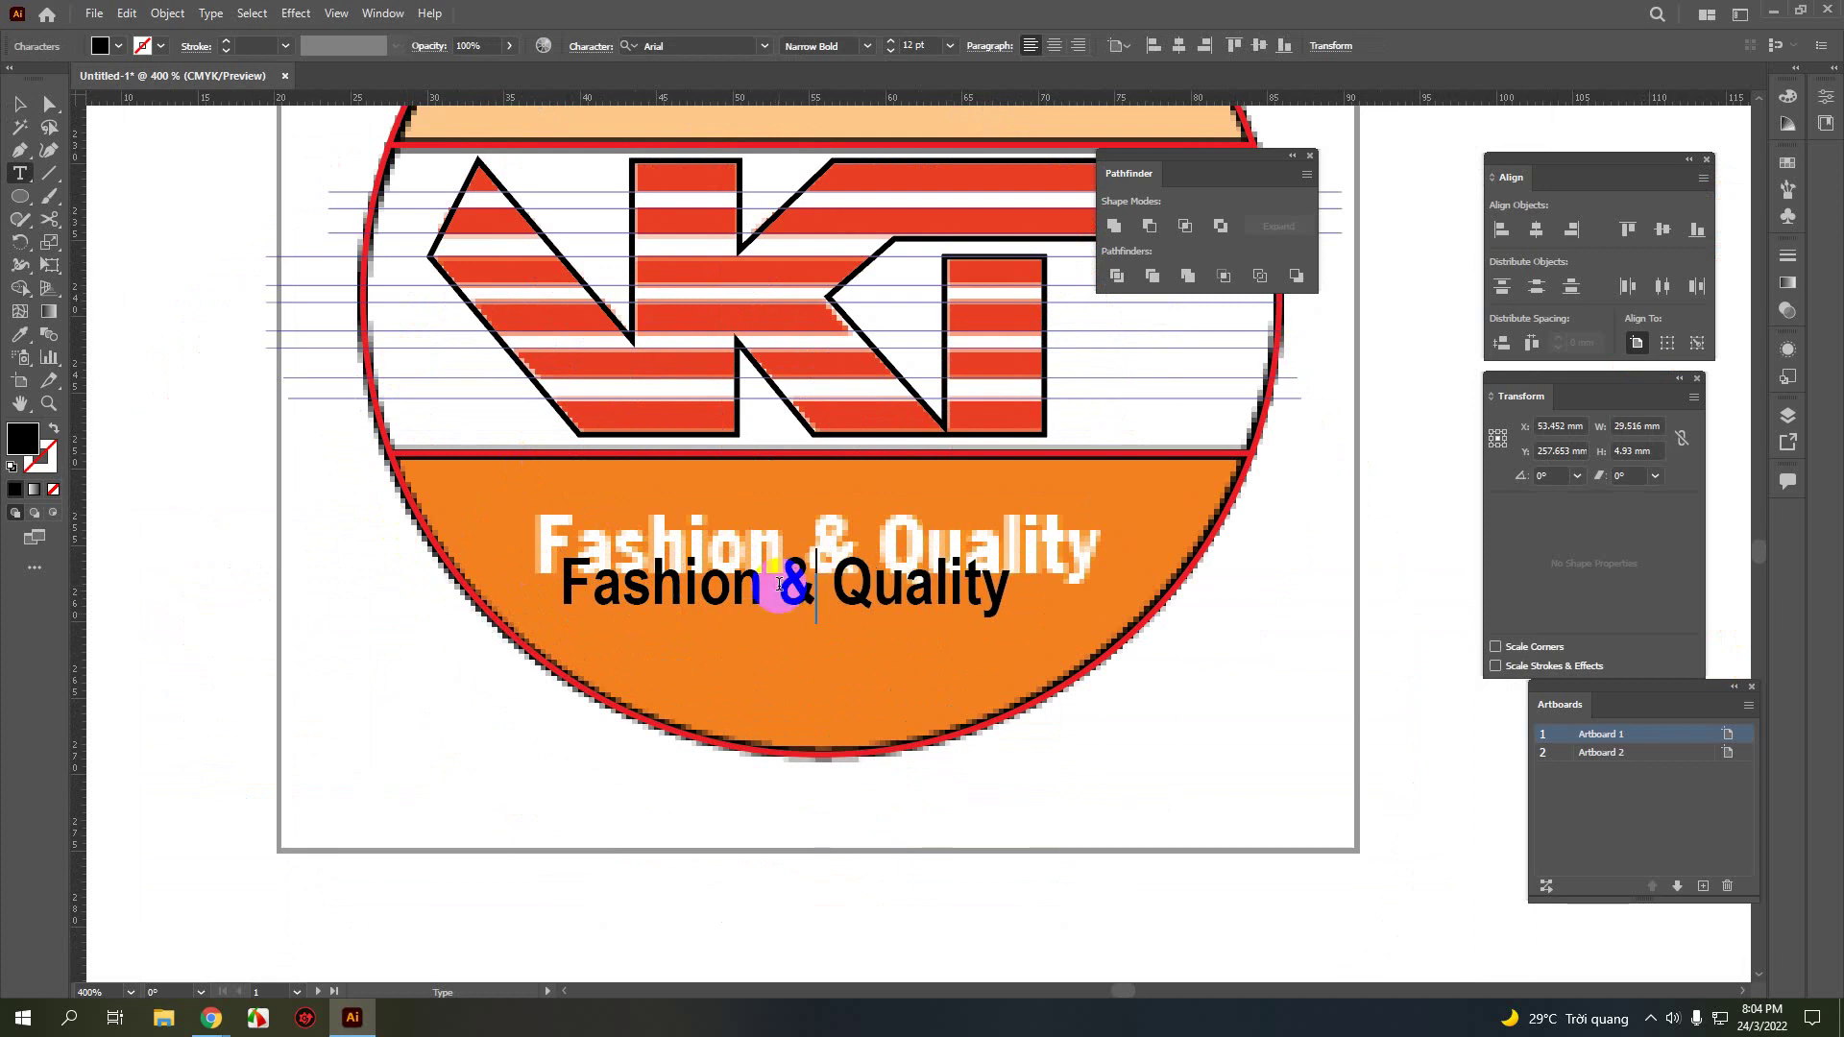
# - Move the Fashion & Quality text so its start and baseline line up with the white reference caption
pyautogui.click(19, 103)
pyautogui.click(596, 636)
pyautogui.scroll(1, 595, 636)
pyautogui.moveTo(596, 635); pyautogui.dragTo(577, 530)
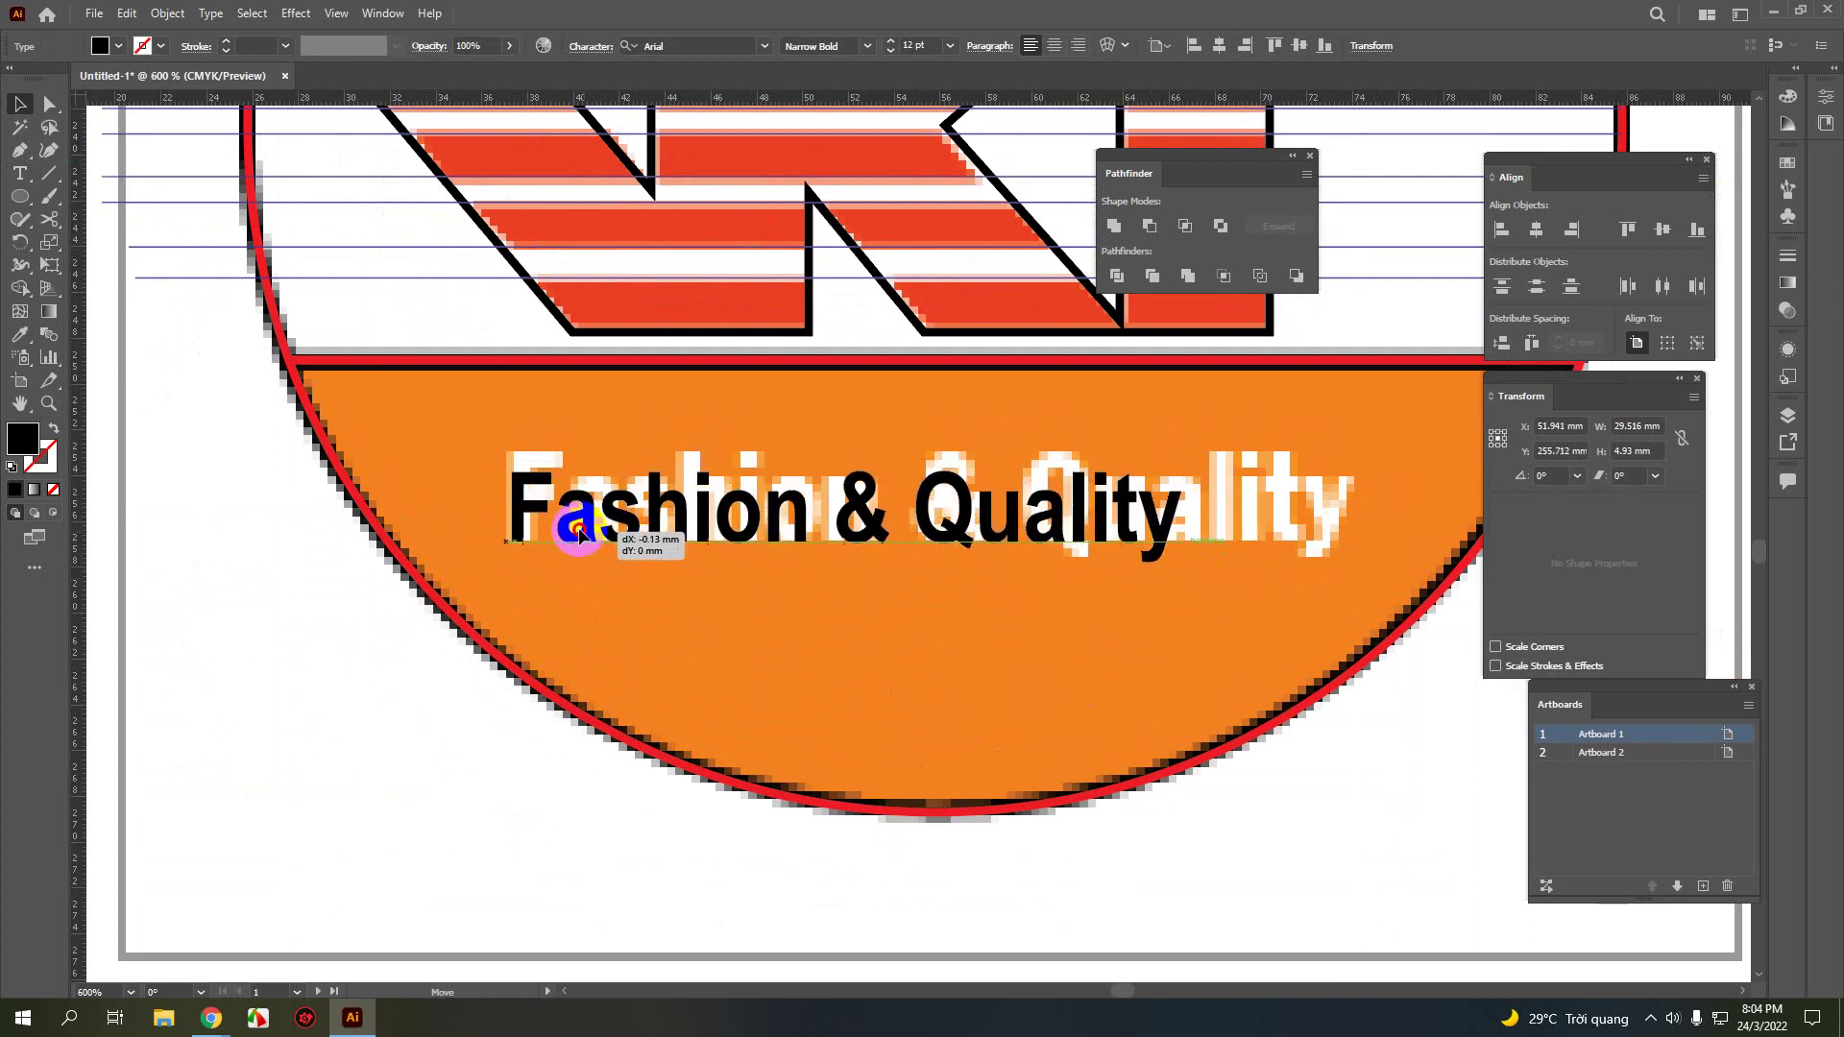
pyautogui.moveTo(762, 586); pyautogui.dragTo(521, 627)
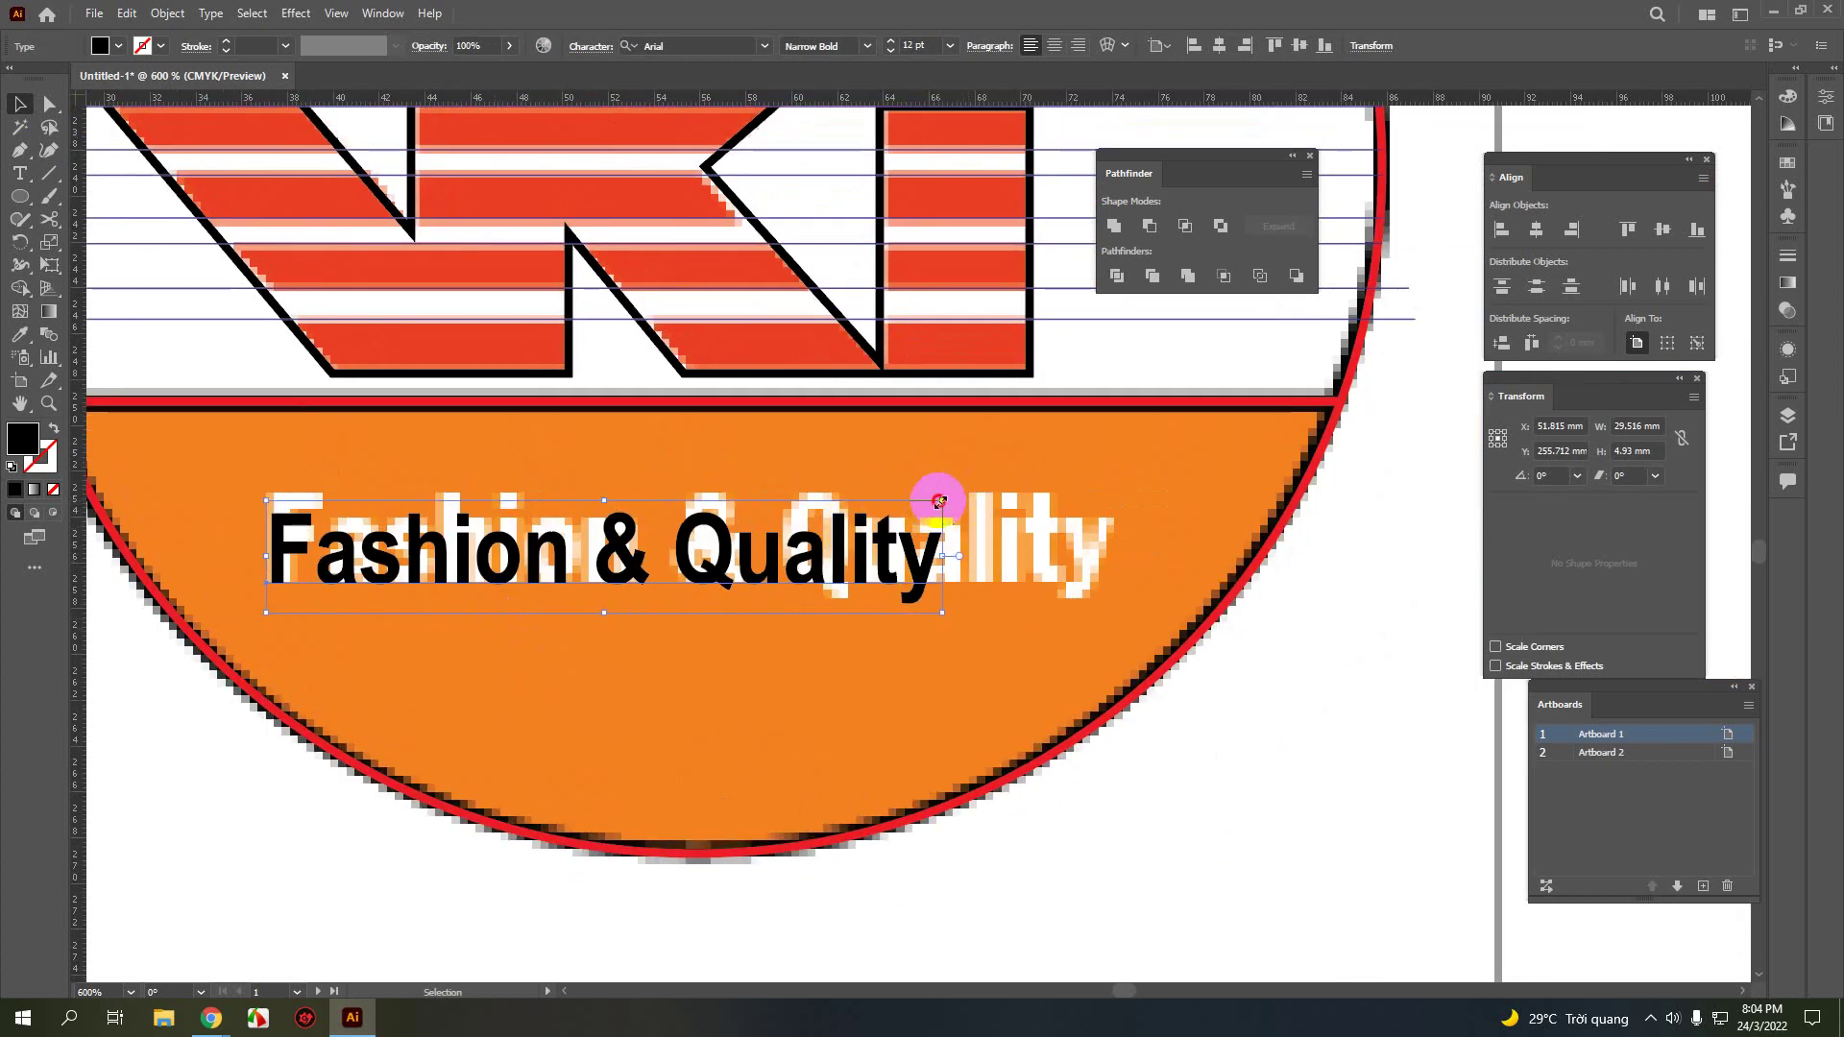
# - Enlarge the Fashion & Quality text to about 36.9 mm wide and about 15 pt to match the white reference caption
pyautogui.moveTo(939, 500); pyautogui.dragTo(1111, 459)
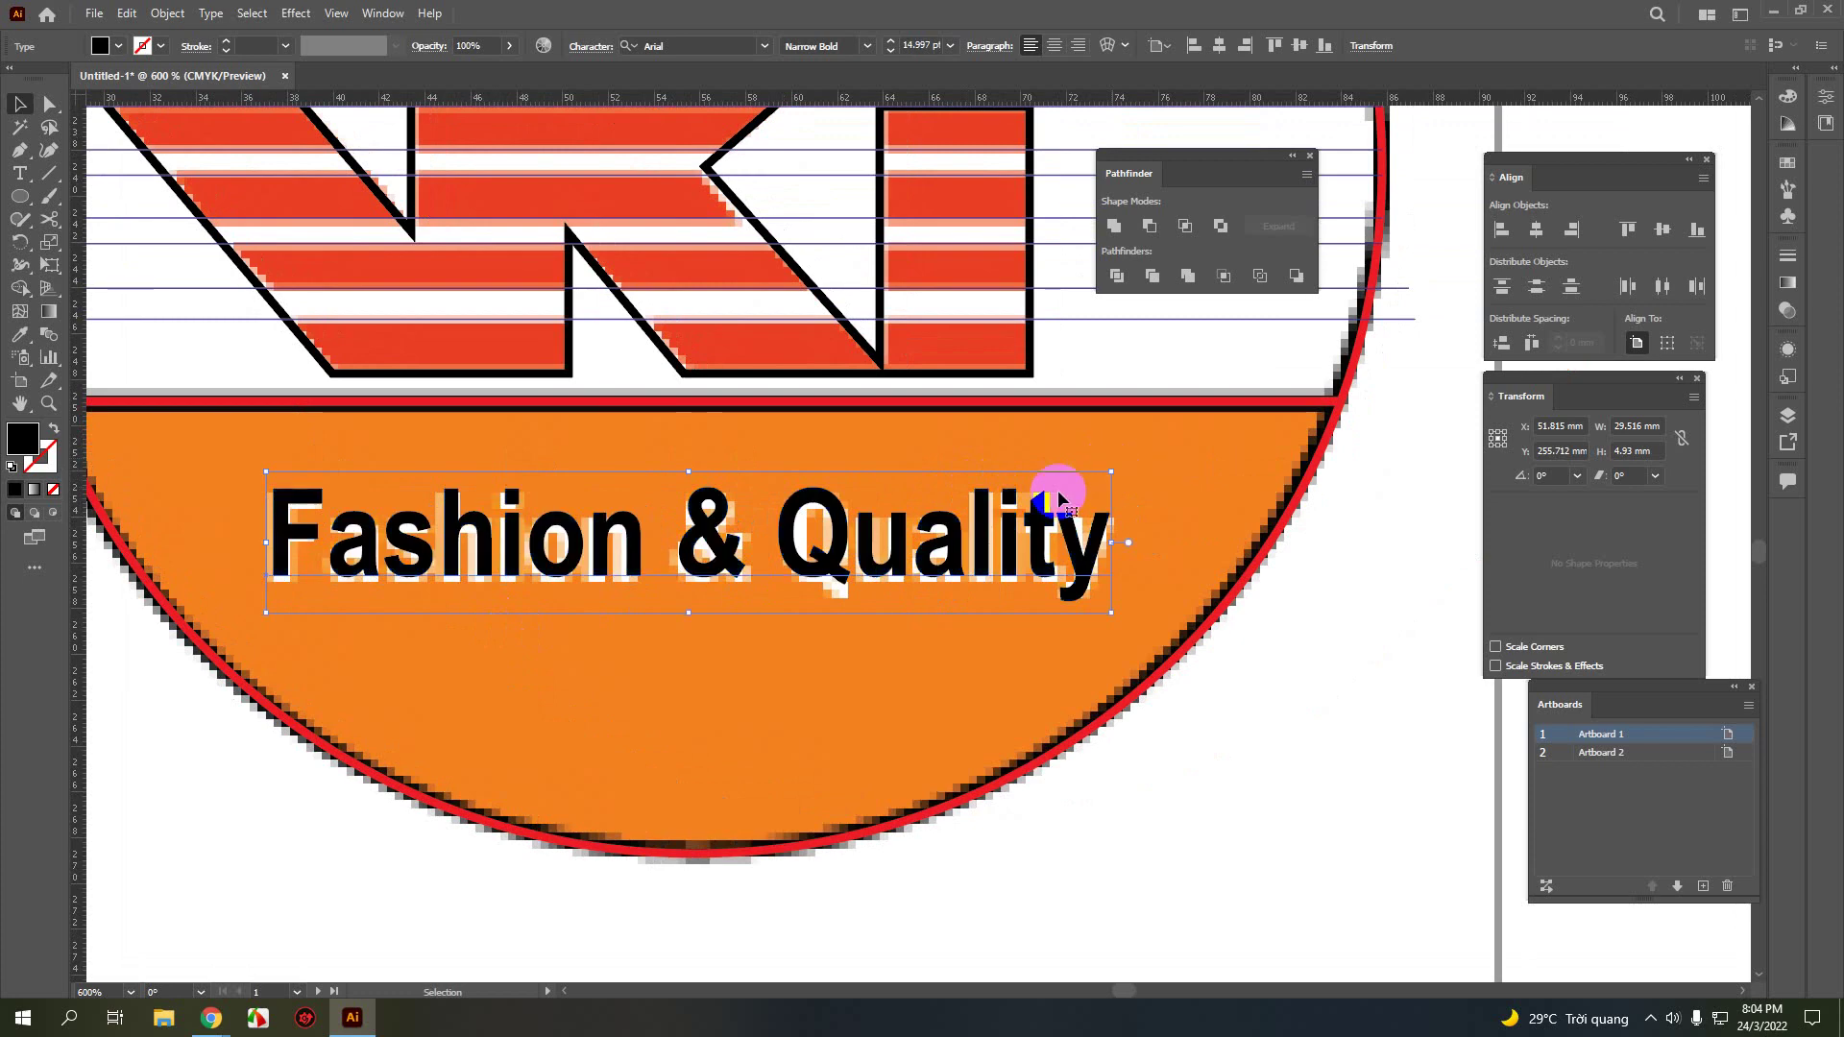
pyautogui.scroll(1, 690, 615)
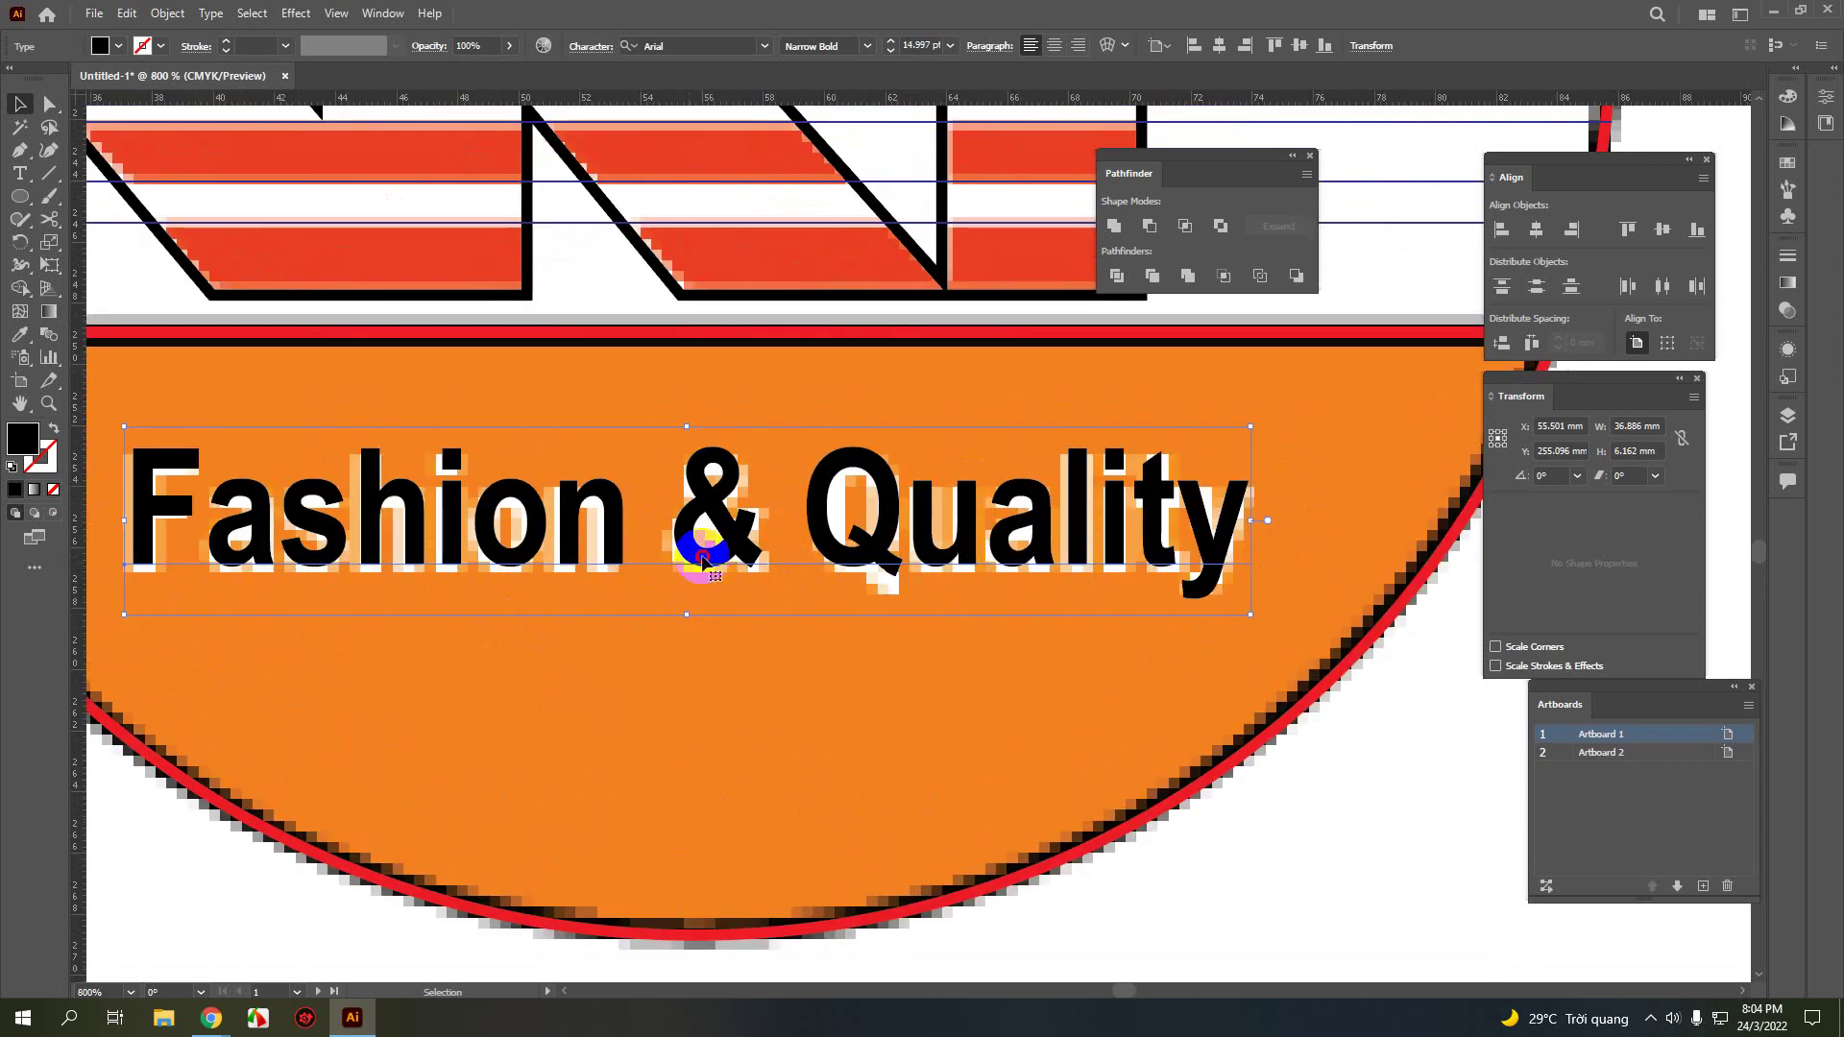
pyautogui.scroll(-4, 702, 573)
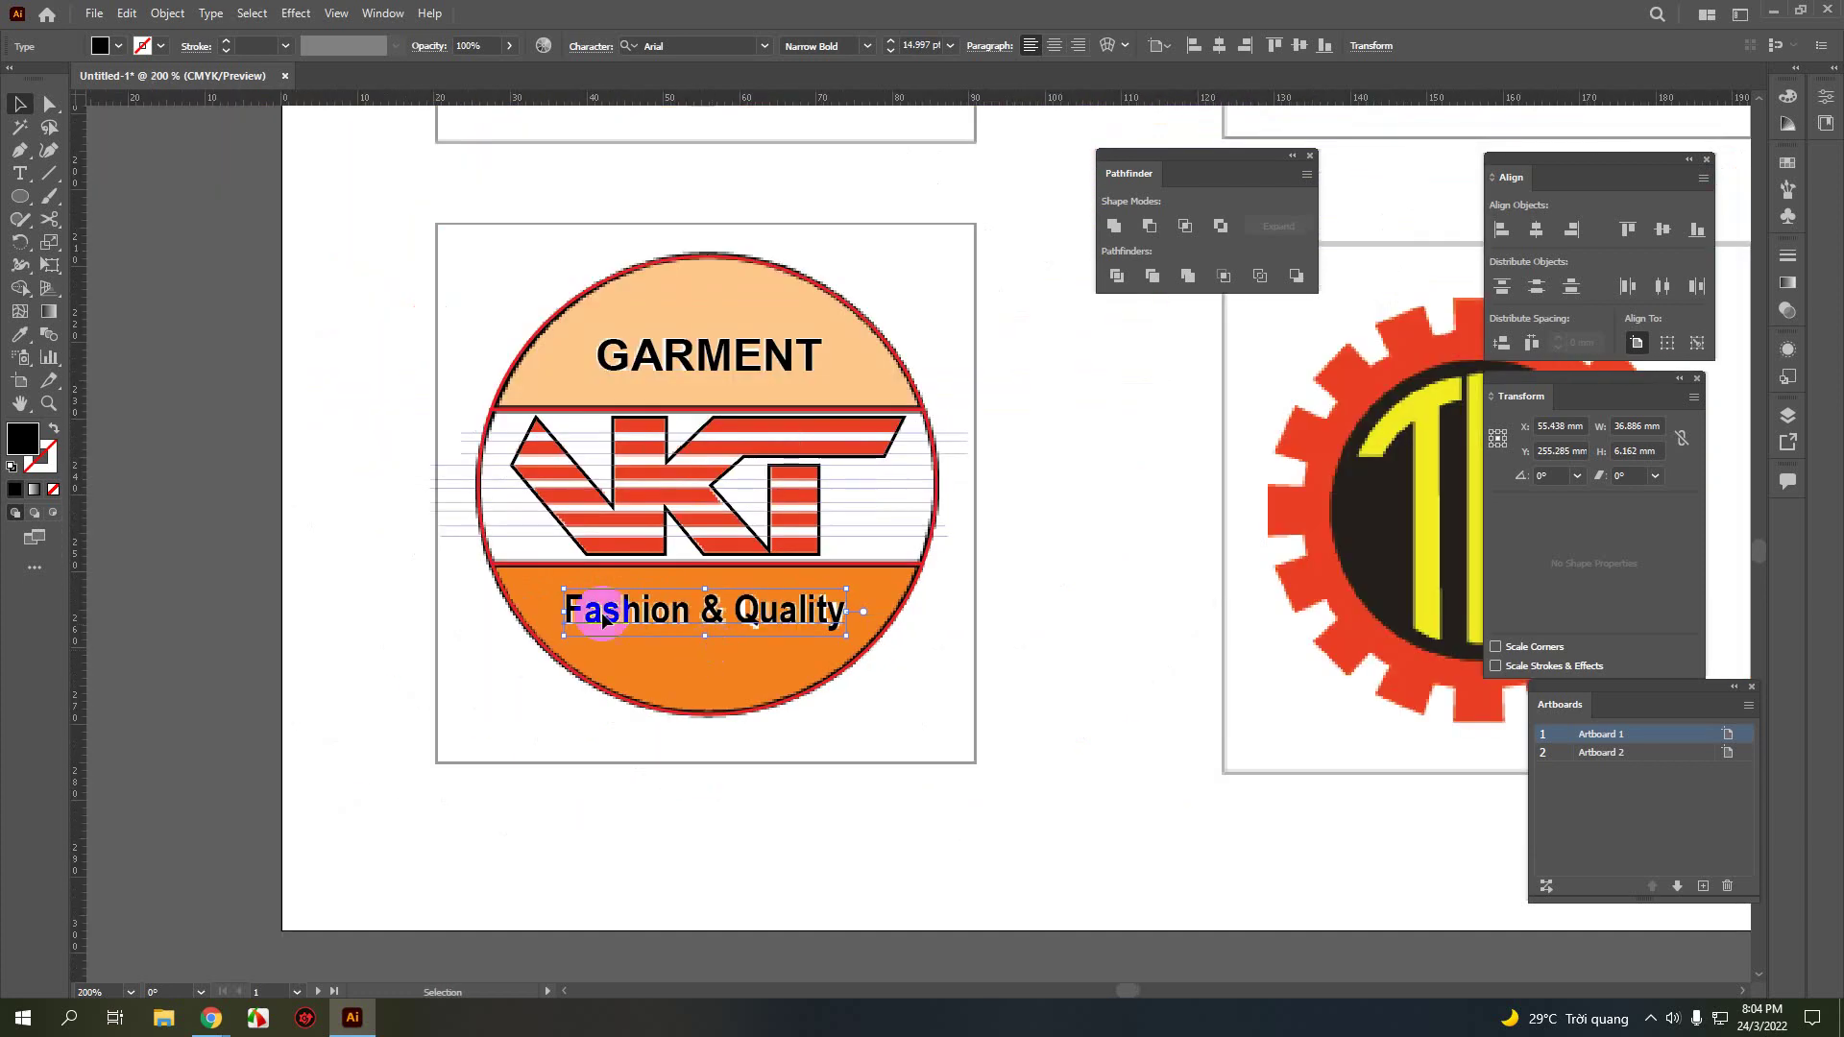
# - Move the traced GARMENT VKT outlines, stripe lines and texts off the reference onto Artboard 2, and deselect them
pyautogui.click(365, 442)
pyautogui.moveTo(330, 214); pyautogui.dragTo(1037, 778)
pyautogui.scroll(-4, 937, 706)
pyautogui.moveTo(963, 706); pyautogui.dragTo(706, 592)
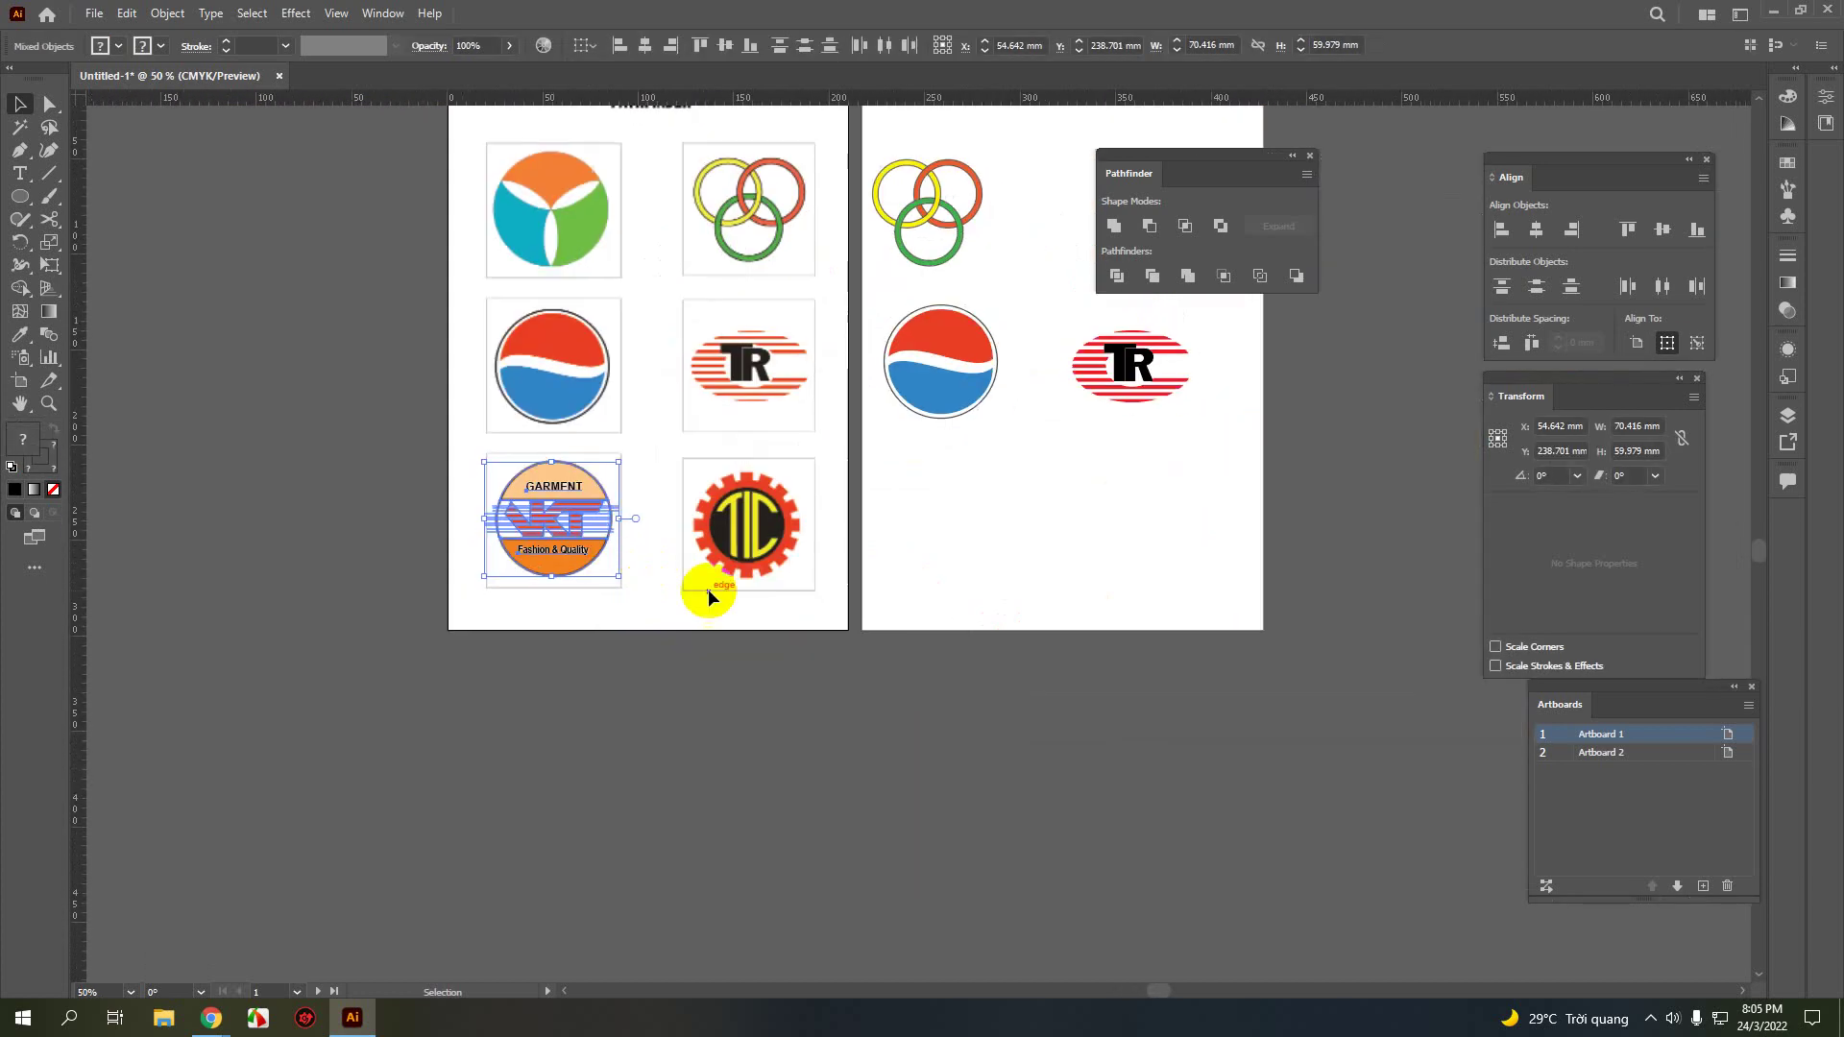
pyautogui.moveTo(588, 568); pyautogui.dragTo(1022, 557)
pyautogui.click(1030, 534)
pyautogui.scroll(3, 1030, 534)
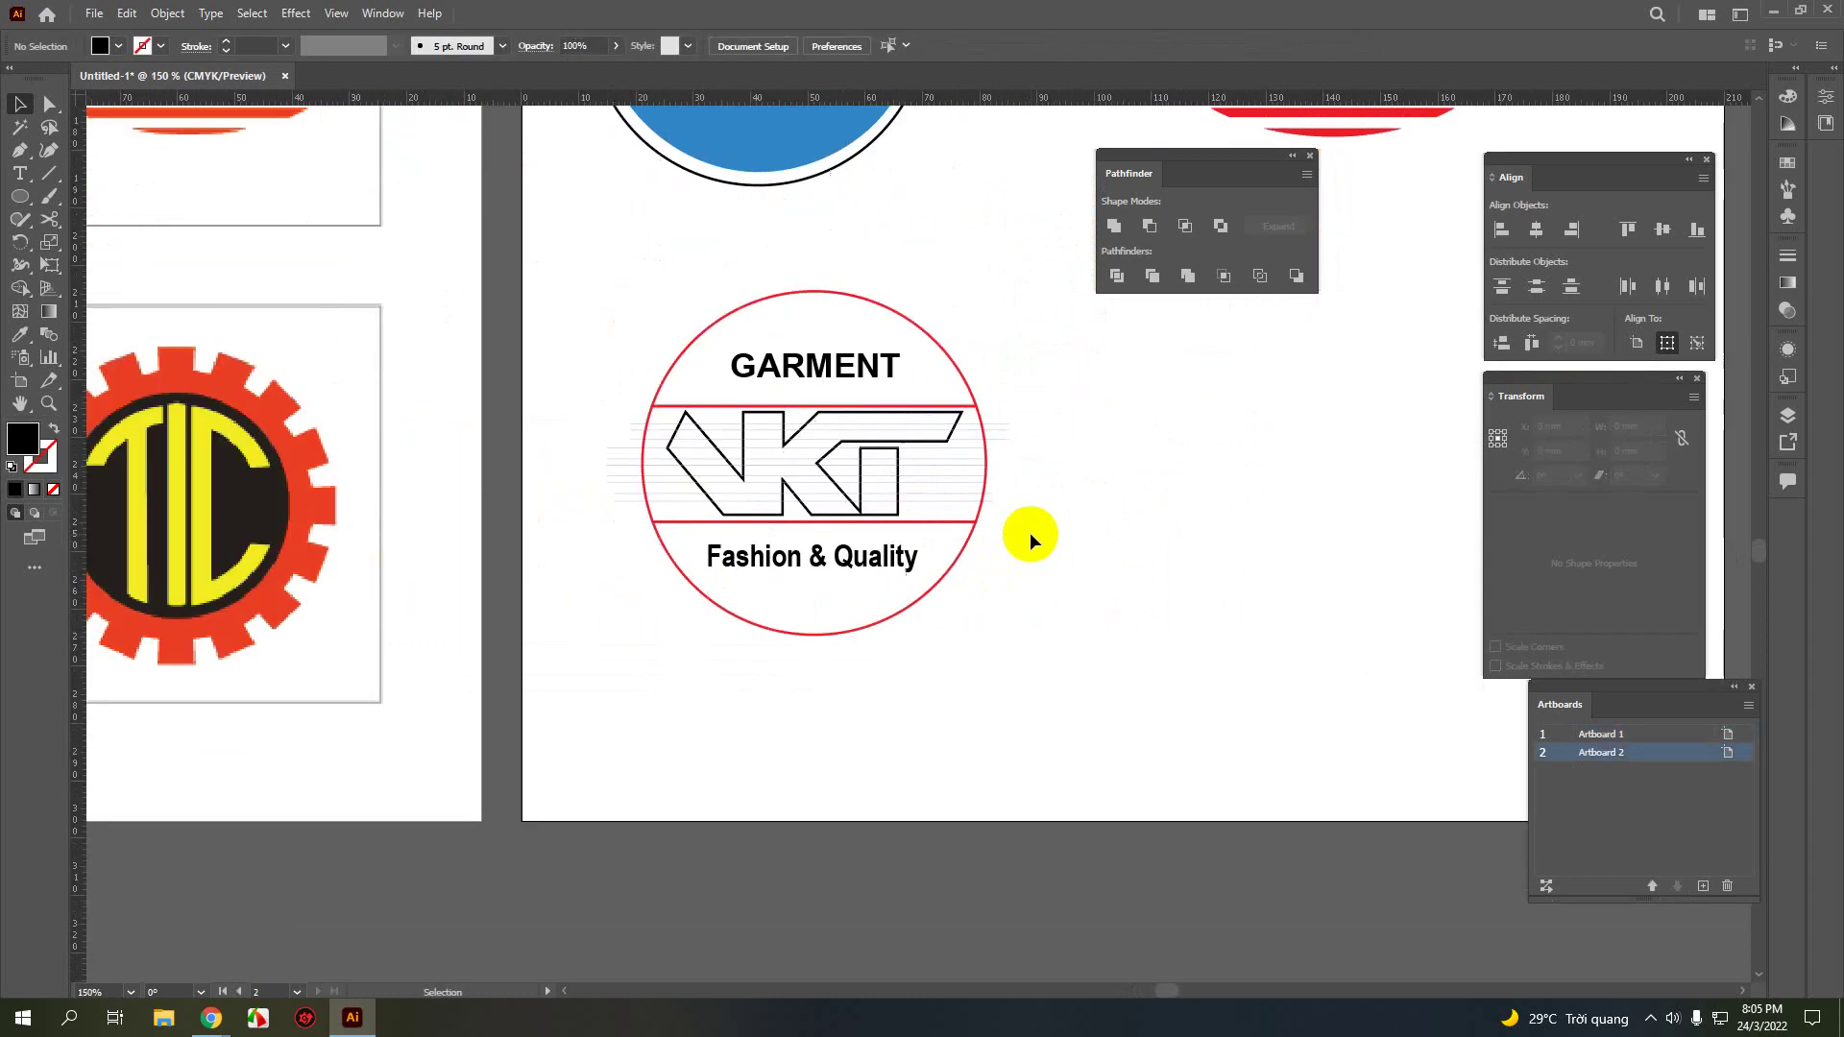
pyautogui.scroll(-1, 979, 559)
pyautogui.moveTo(707, 591); pyautogui.dragTo(1003, 601)
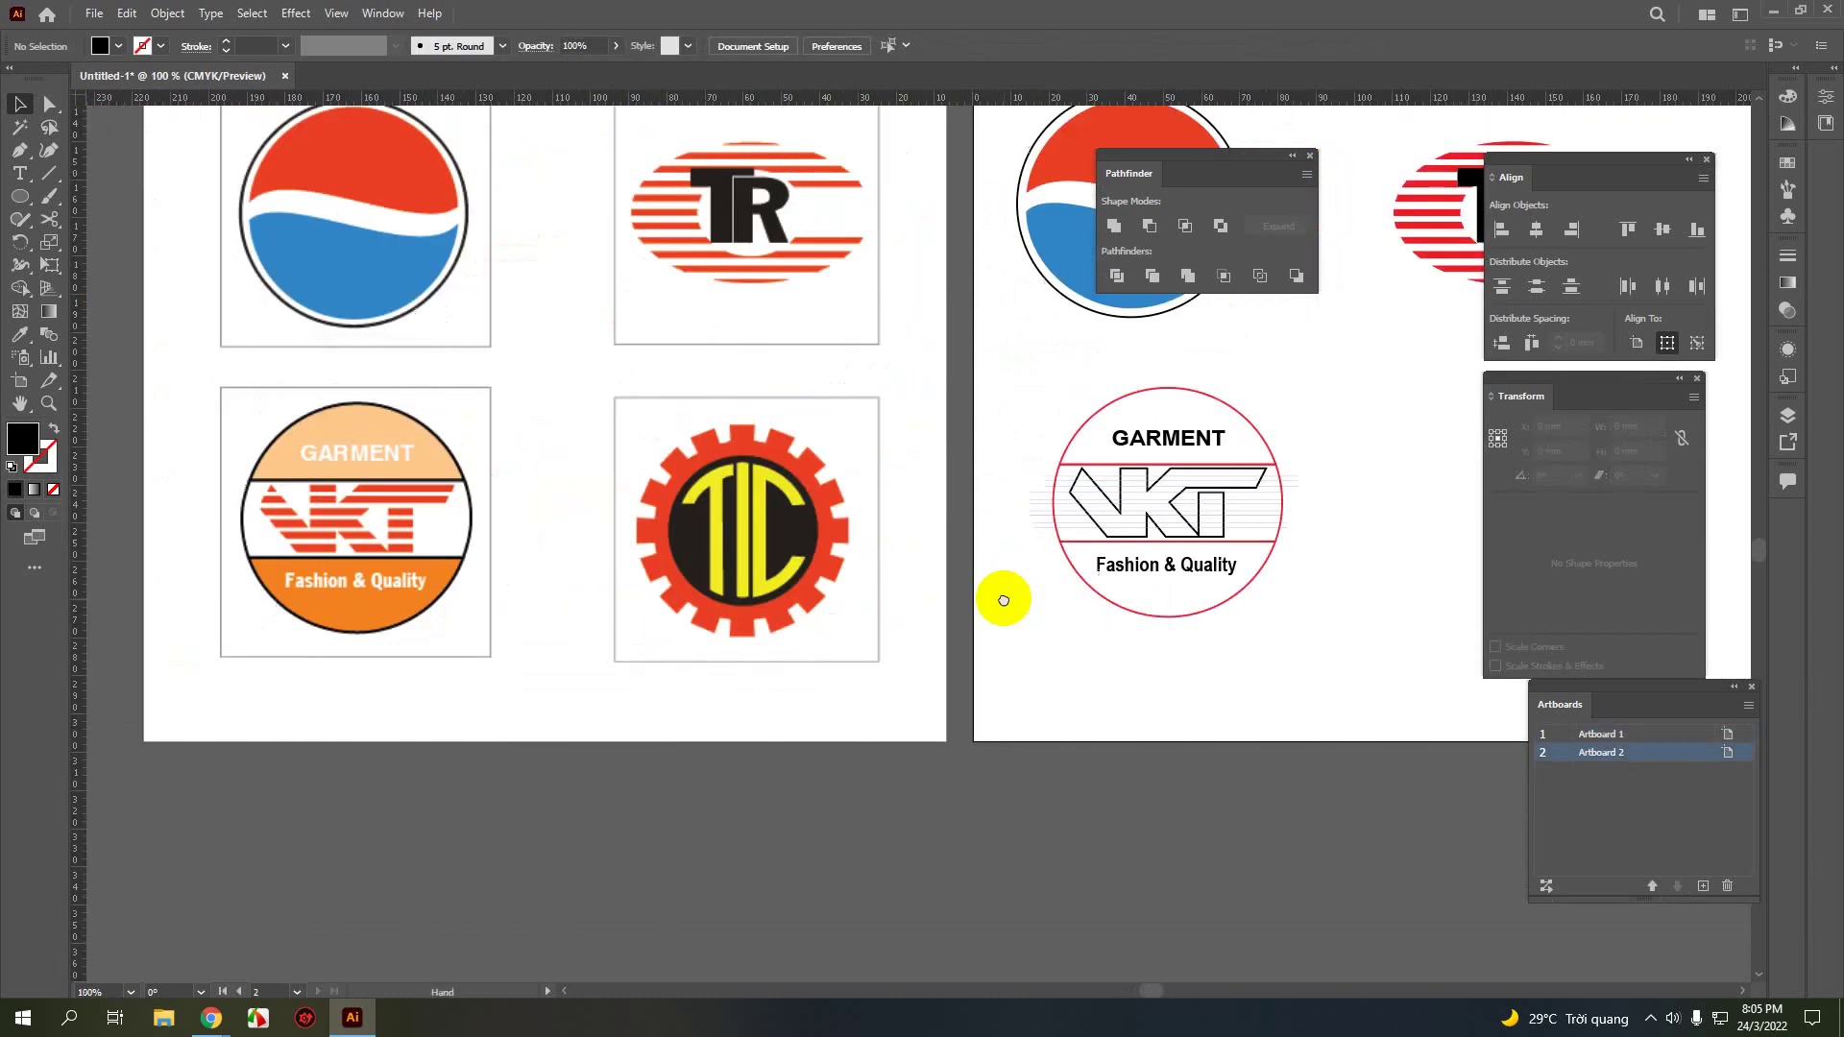
pyautogui.click(1077, 434)
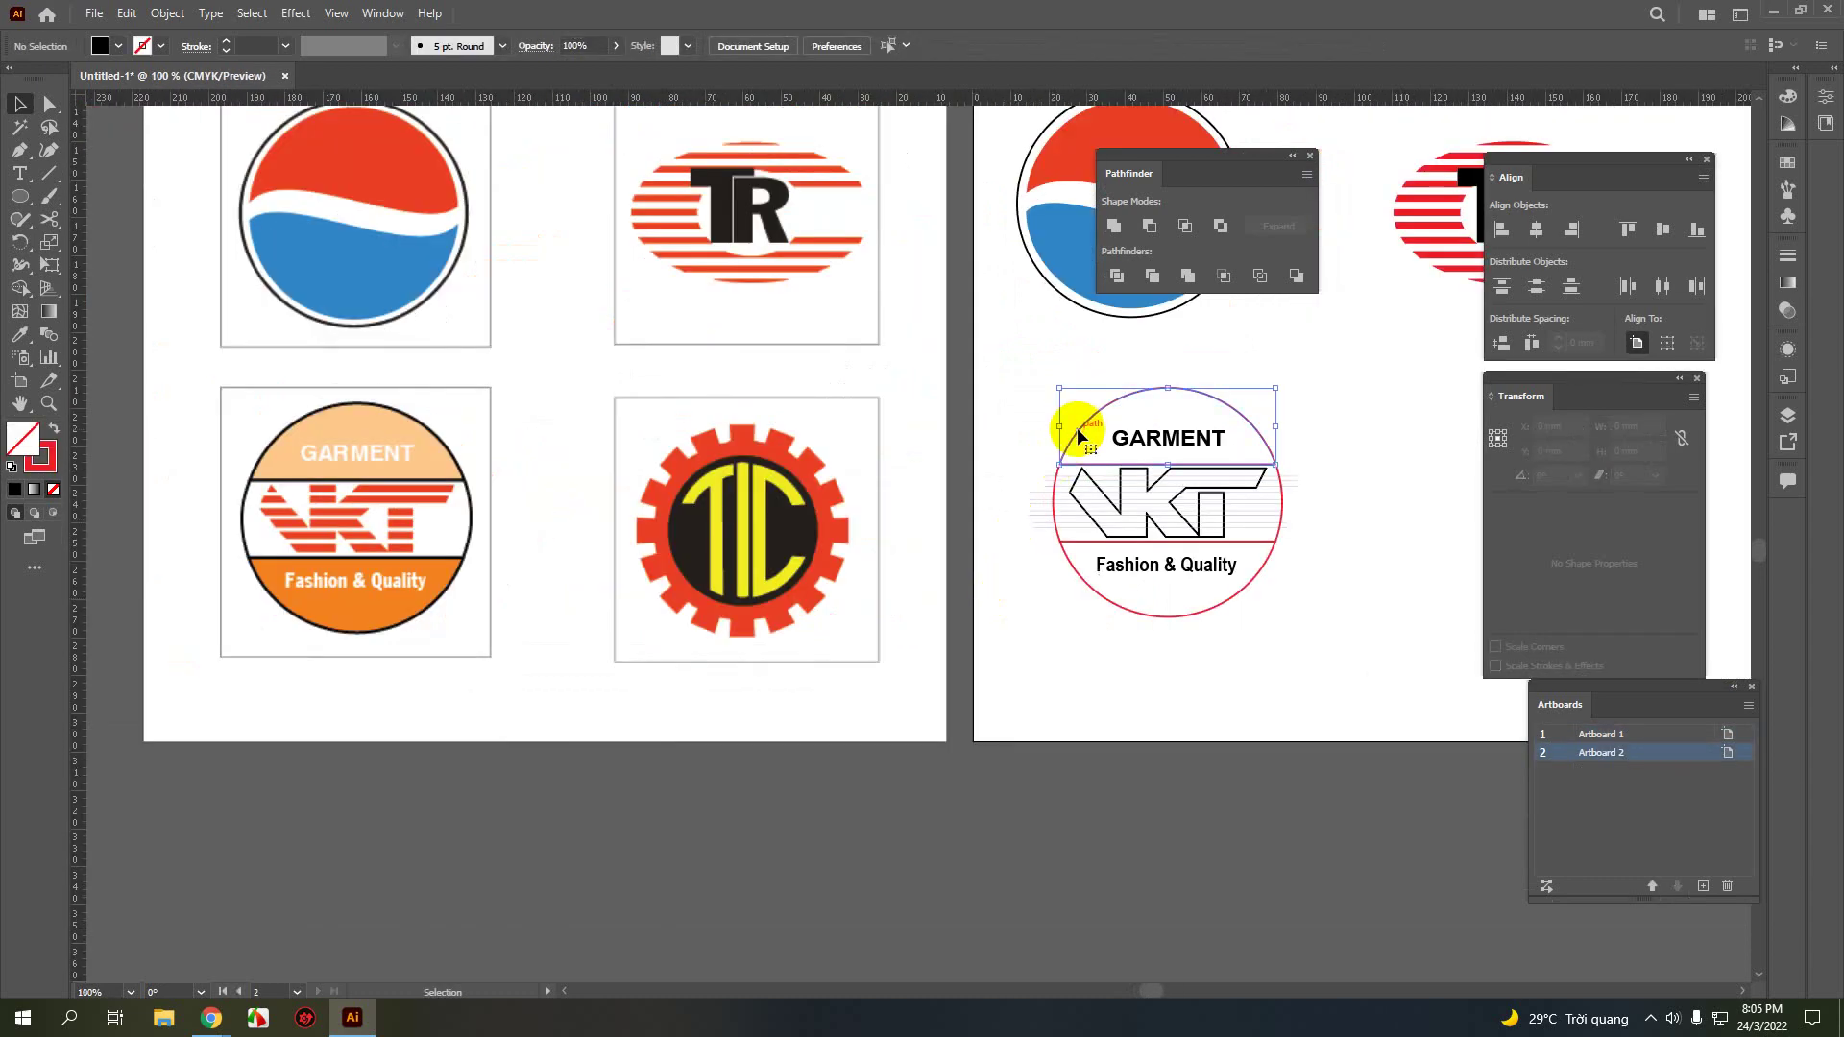
pyautogui.click(1012, 497)
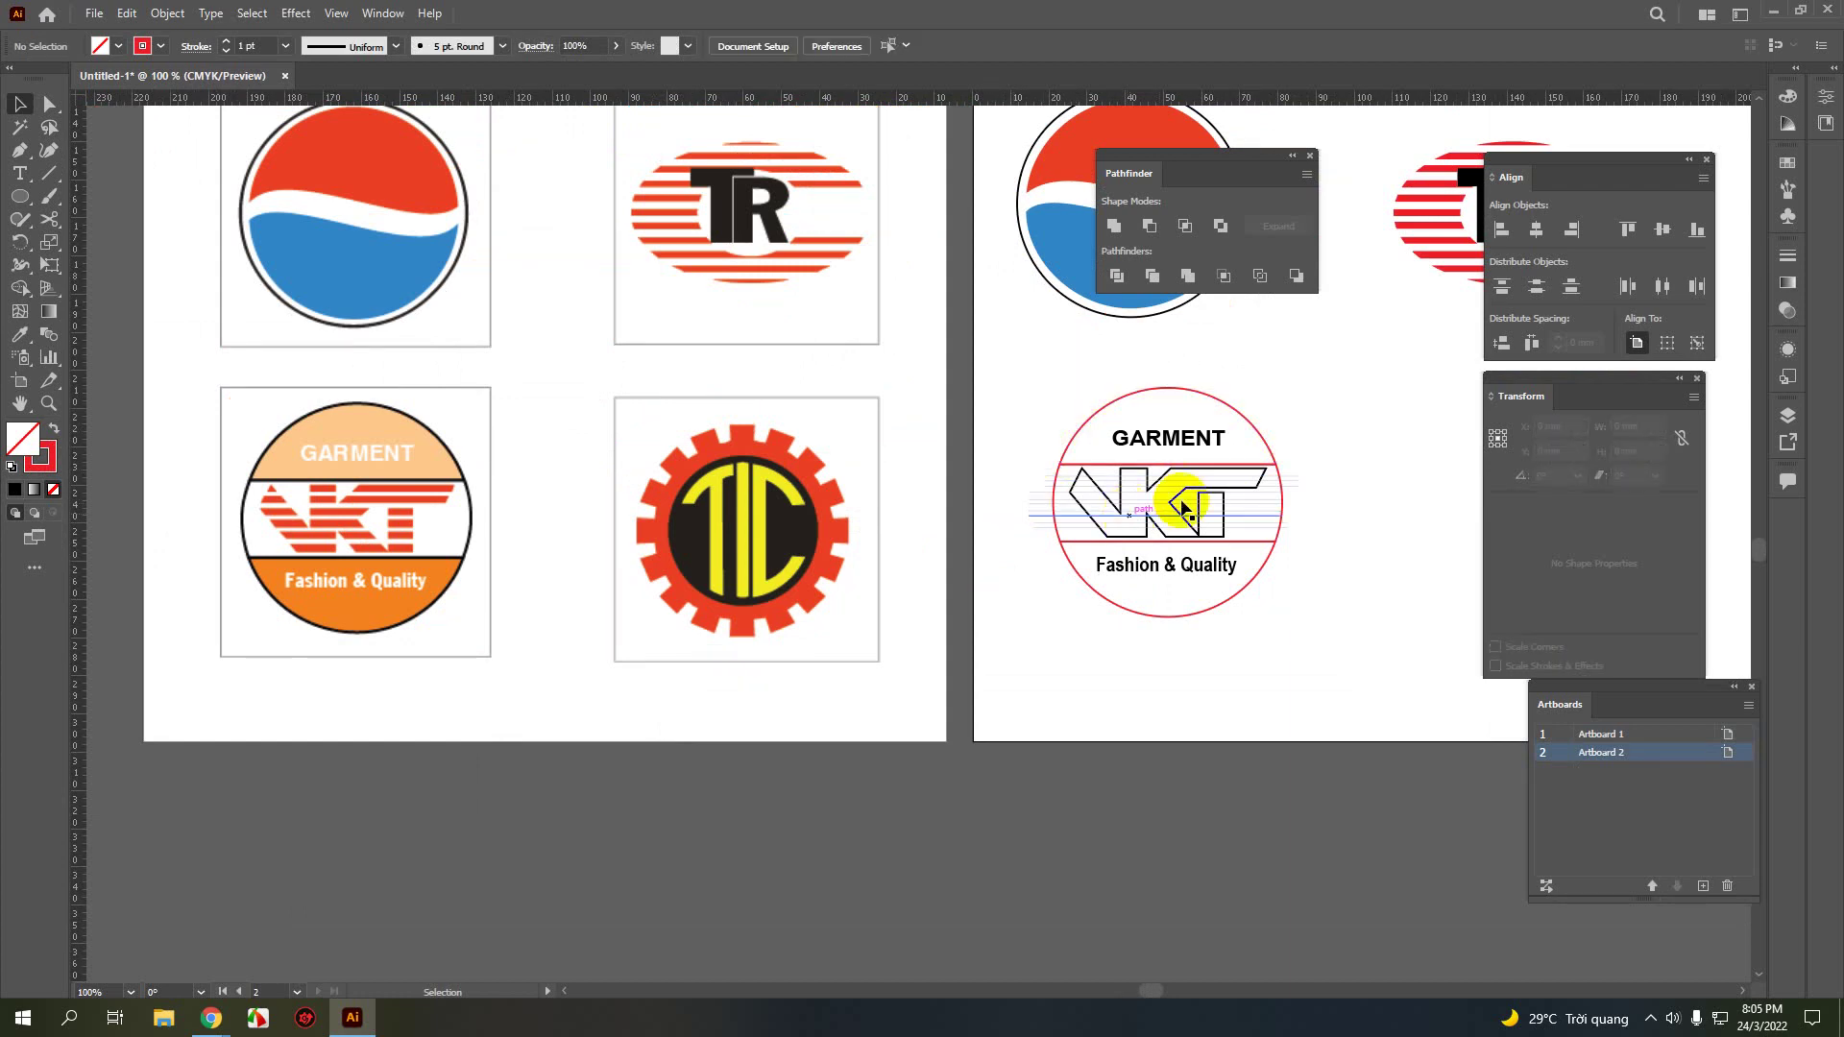
# - Try to divide the VKT letter outlines along the horizontal stripe lines with the Pathfinder Divide operation
pyautogui.scroll(2, 1229, 508)
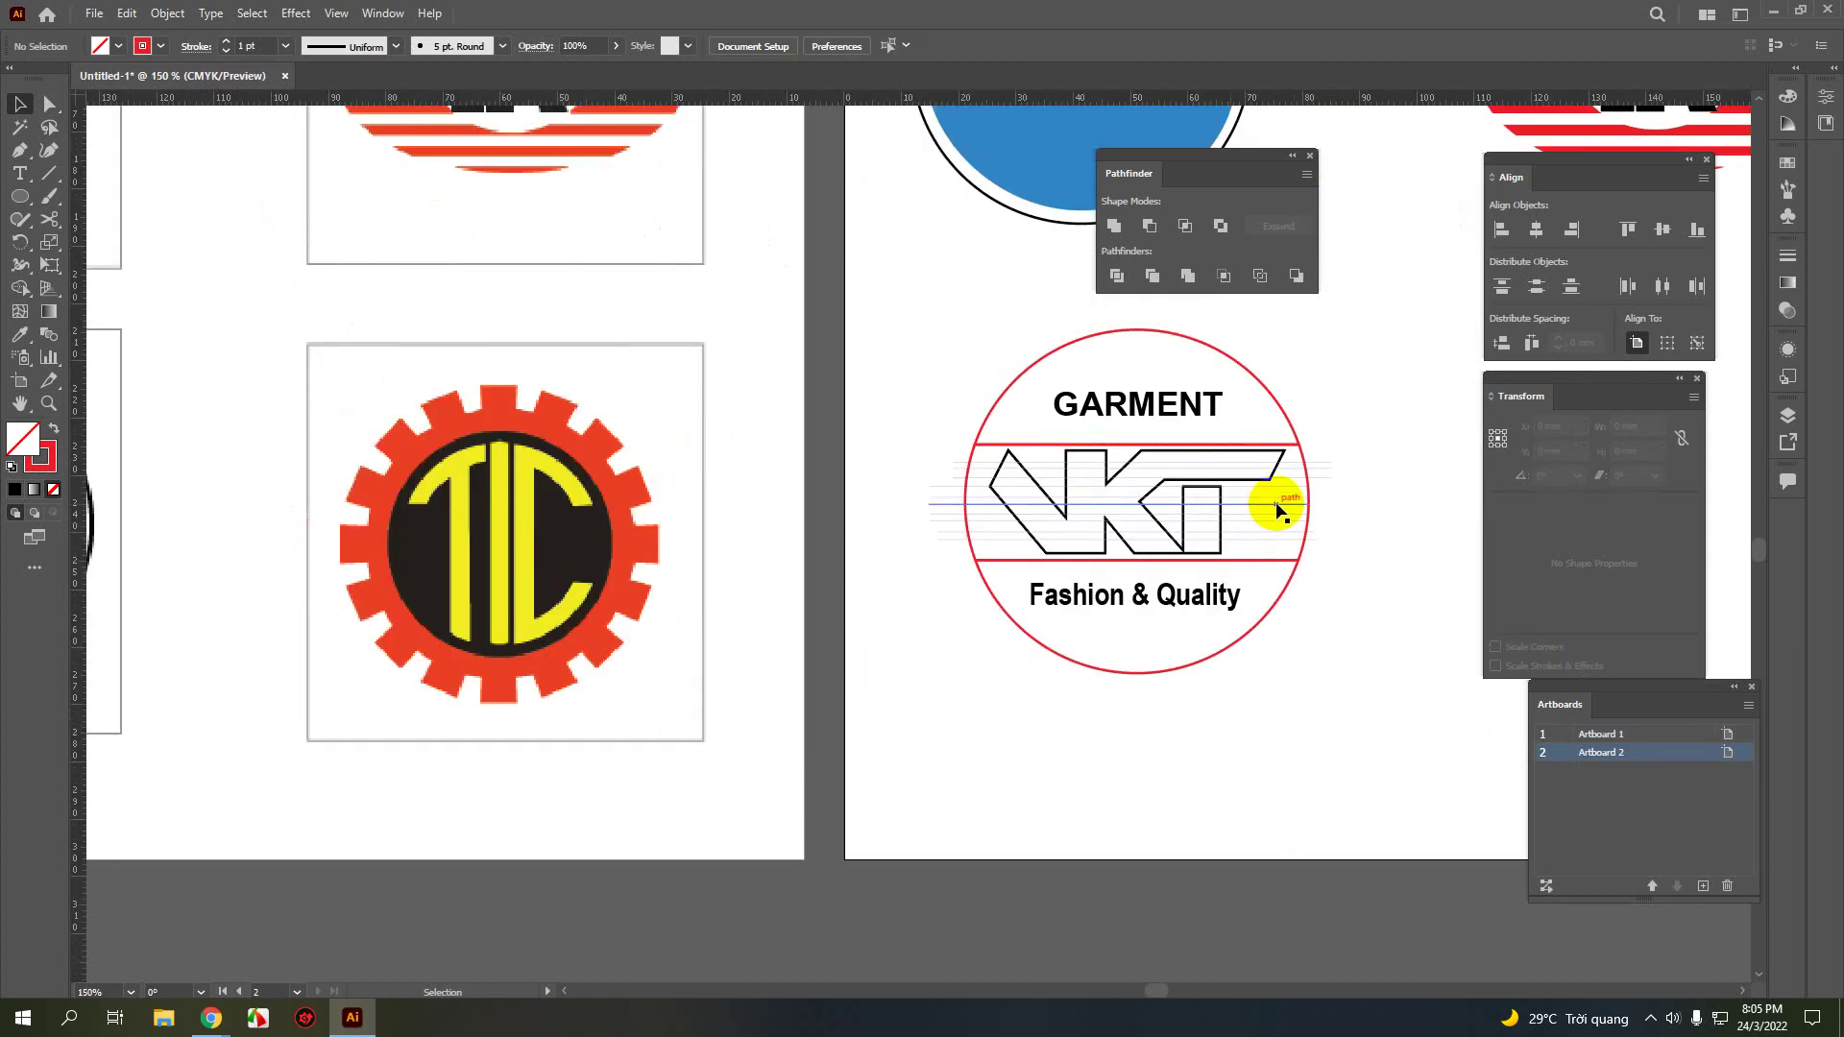
pyautogui.scroll(3, 869, 538)
pyautogui.moveTo(831, 568); pyautogui.dragTo(739, 292)
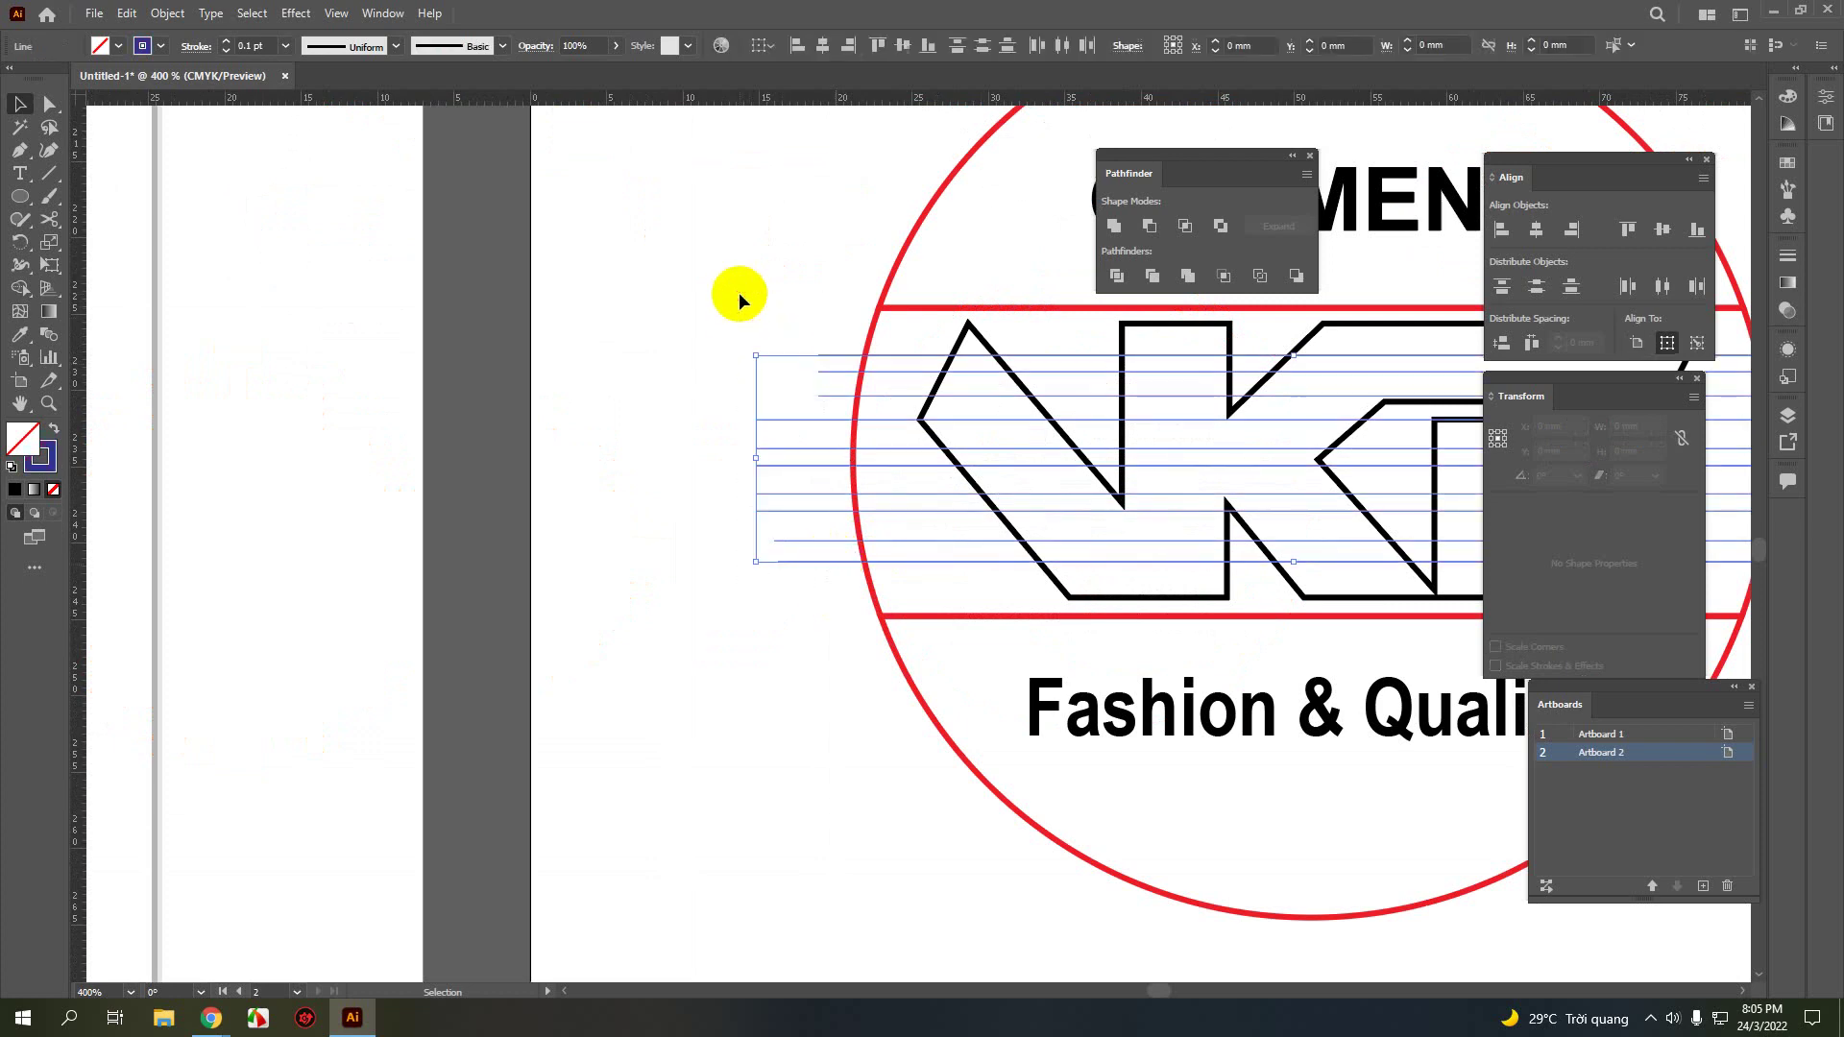
pyautogui.scroll(-3, 998, 542)
pyautogui.scroll(2, 1013, 547)
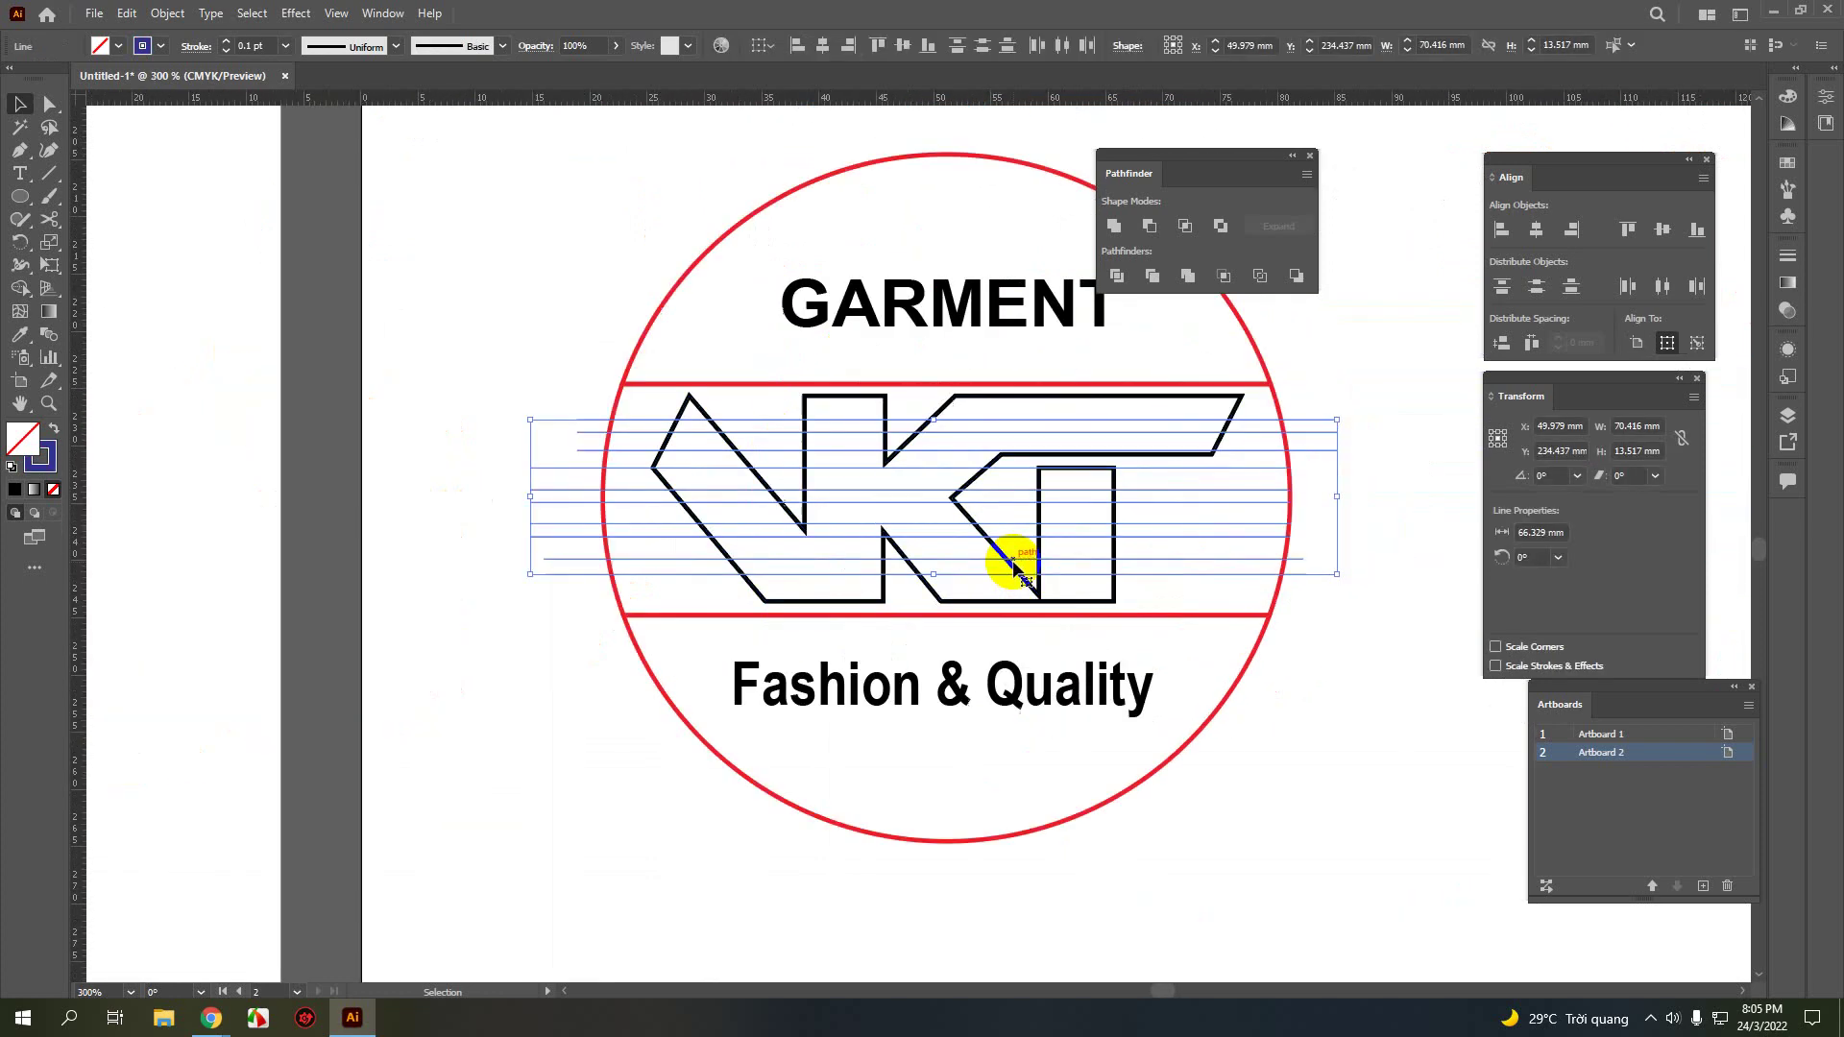
pyautogui.keyDown('shift'); pyautogui.click(1113, 592); pyautogui.keyUp('shift')
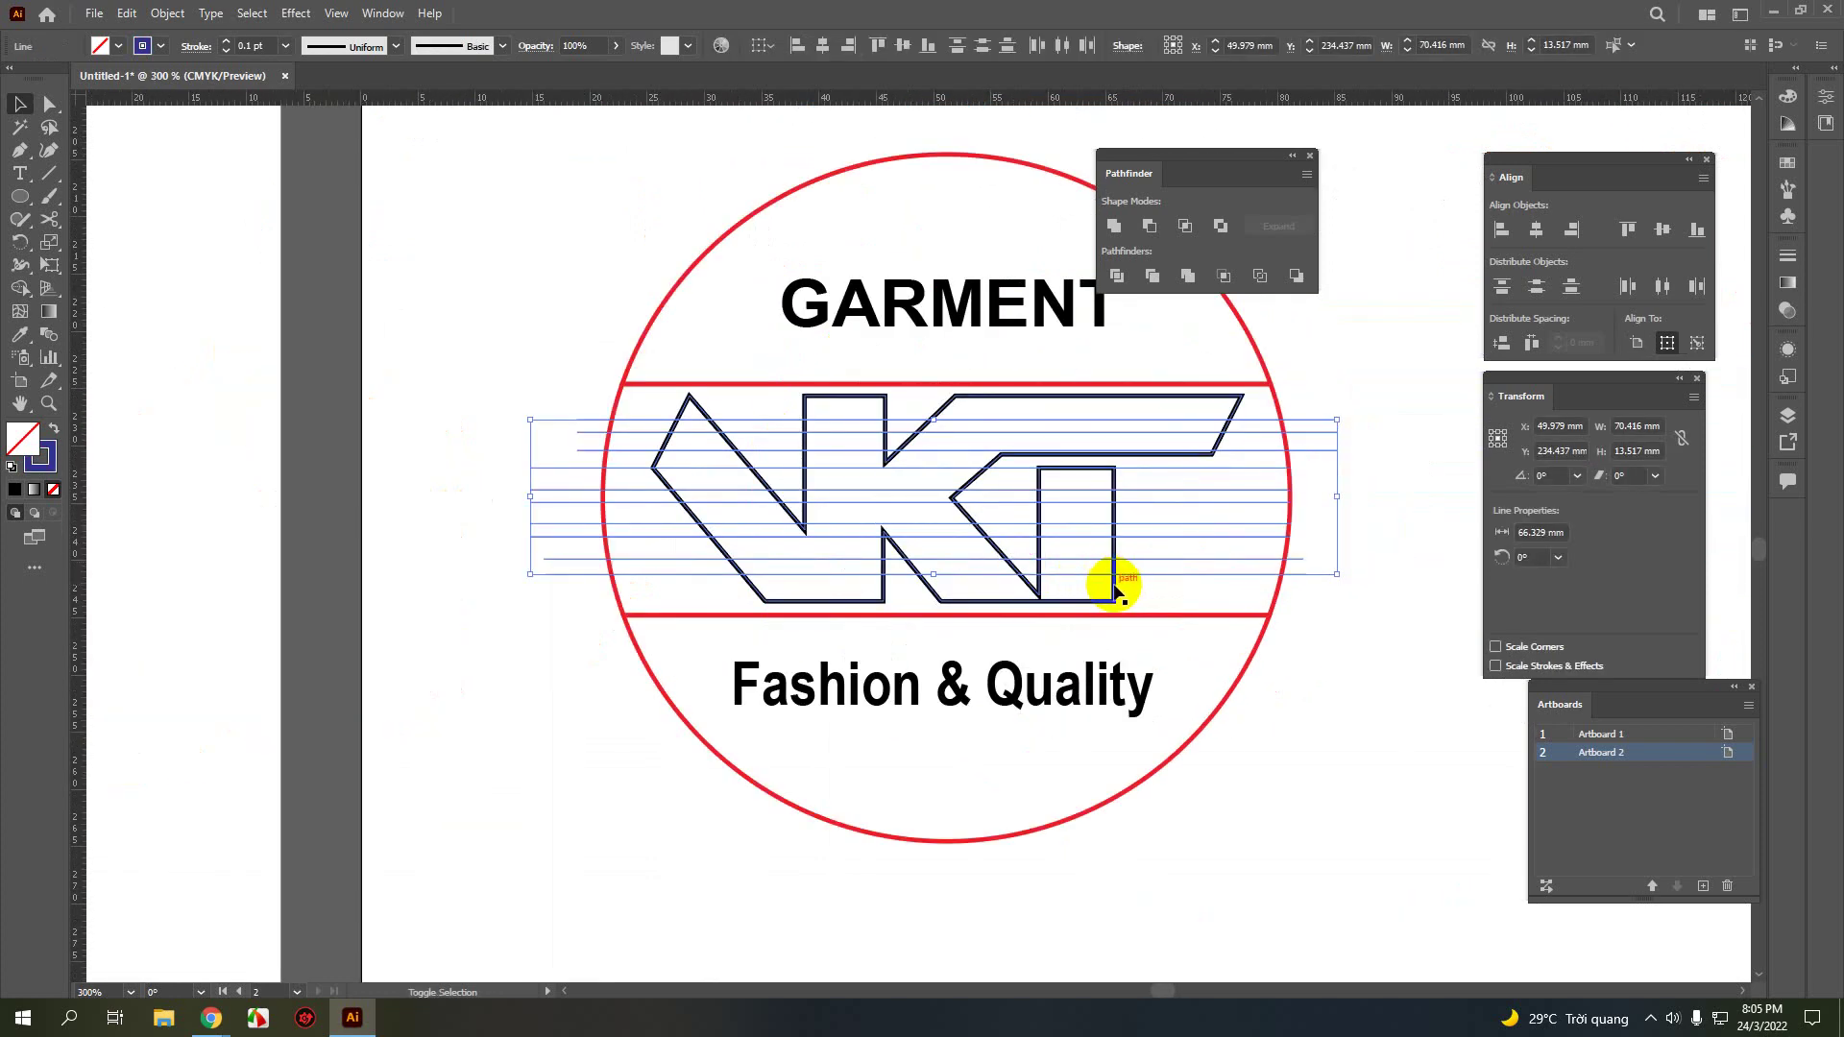
pyautogui.click(1116, 277)
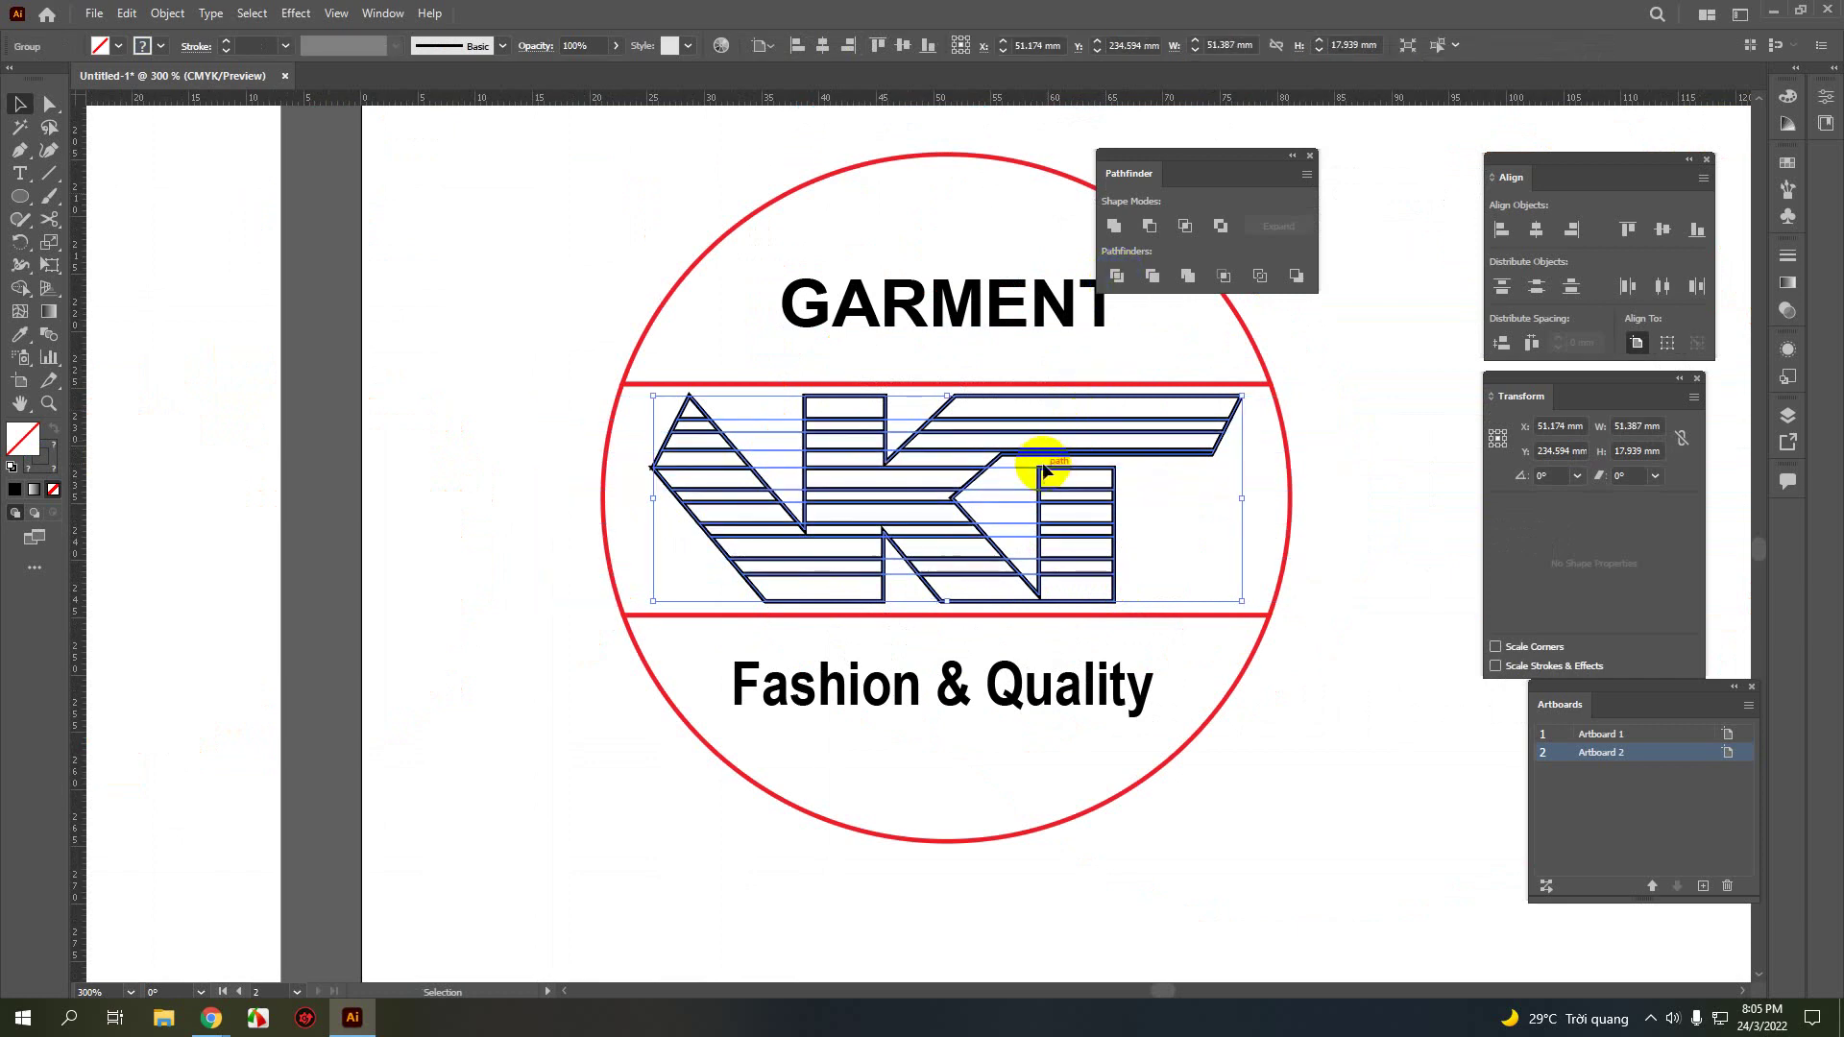
# - Inspect the divided VKT pieces, undo the division, and deselect everything
pyautogui.scroll(3, 1047, 468)
pyautogui.scroll(-3, 1048, 466)
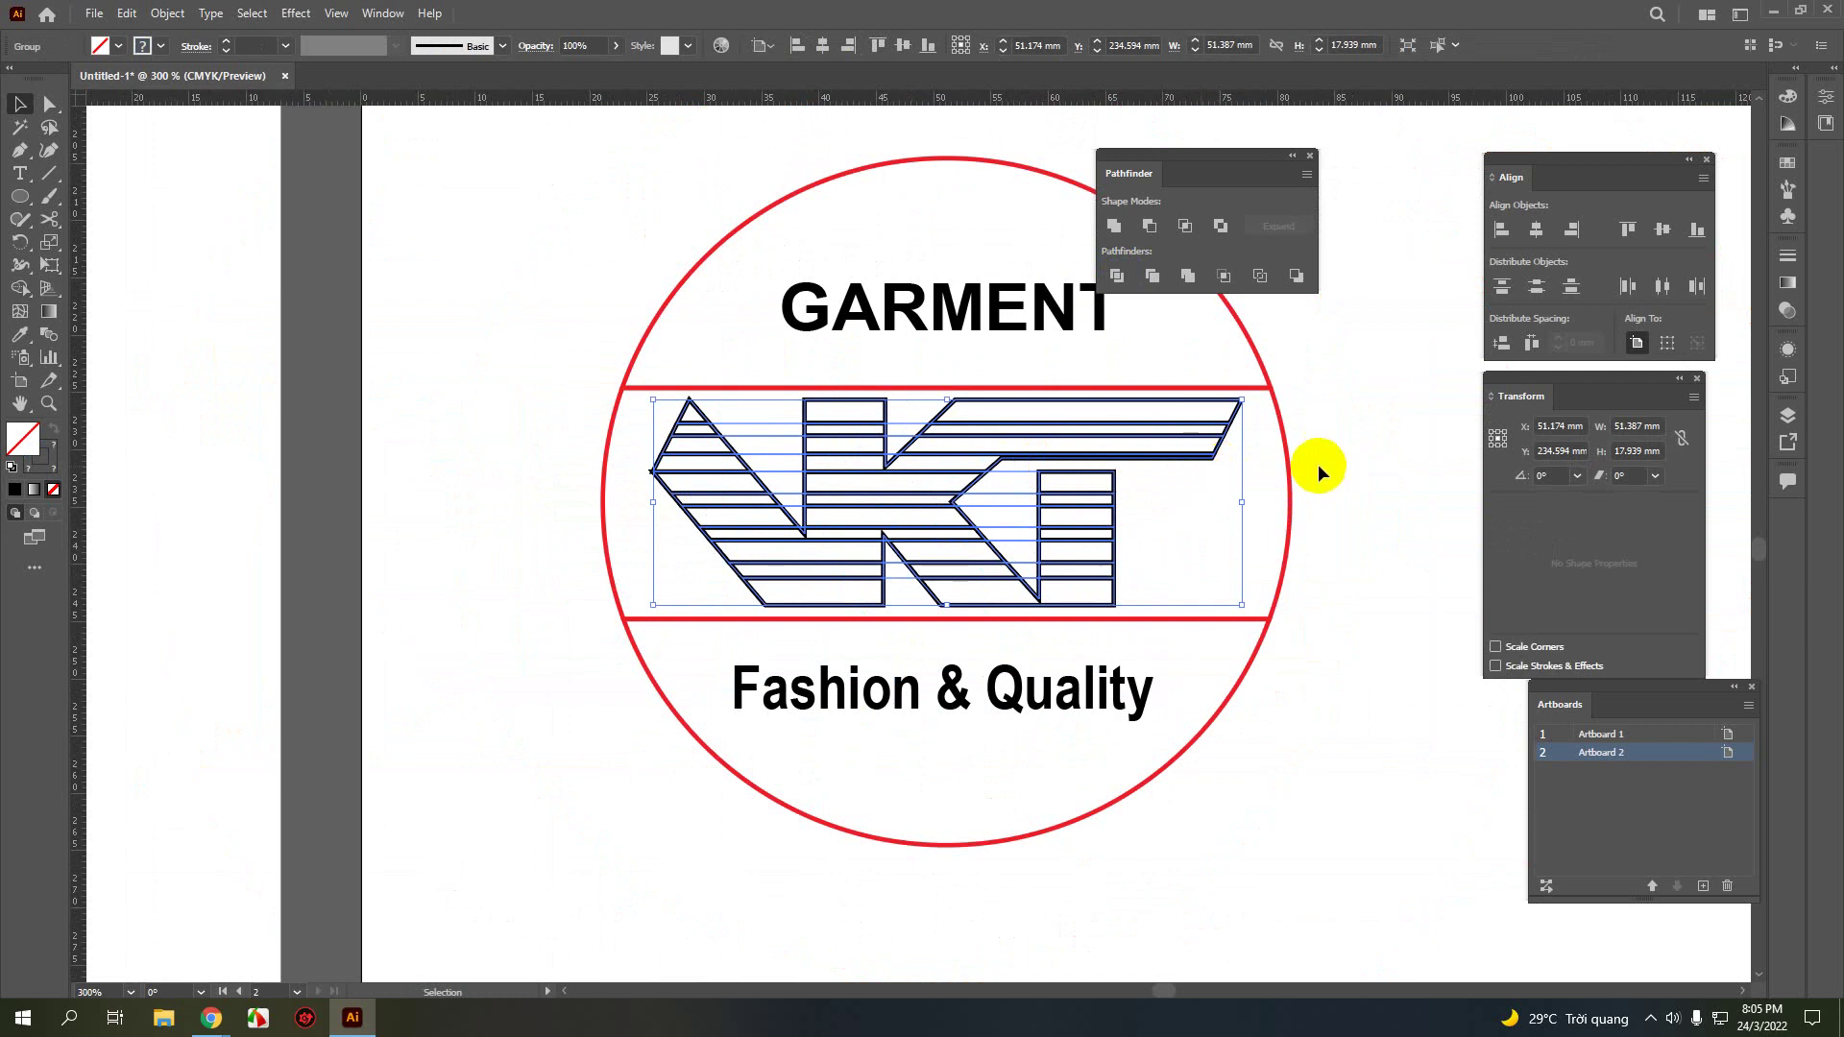
pyautogui.scroll(-3, 1248, 471)
pyautogui.scroll(2, 1181, 481)
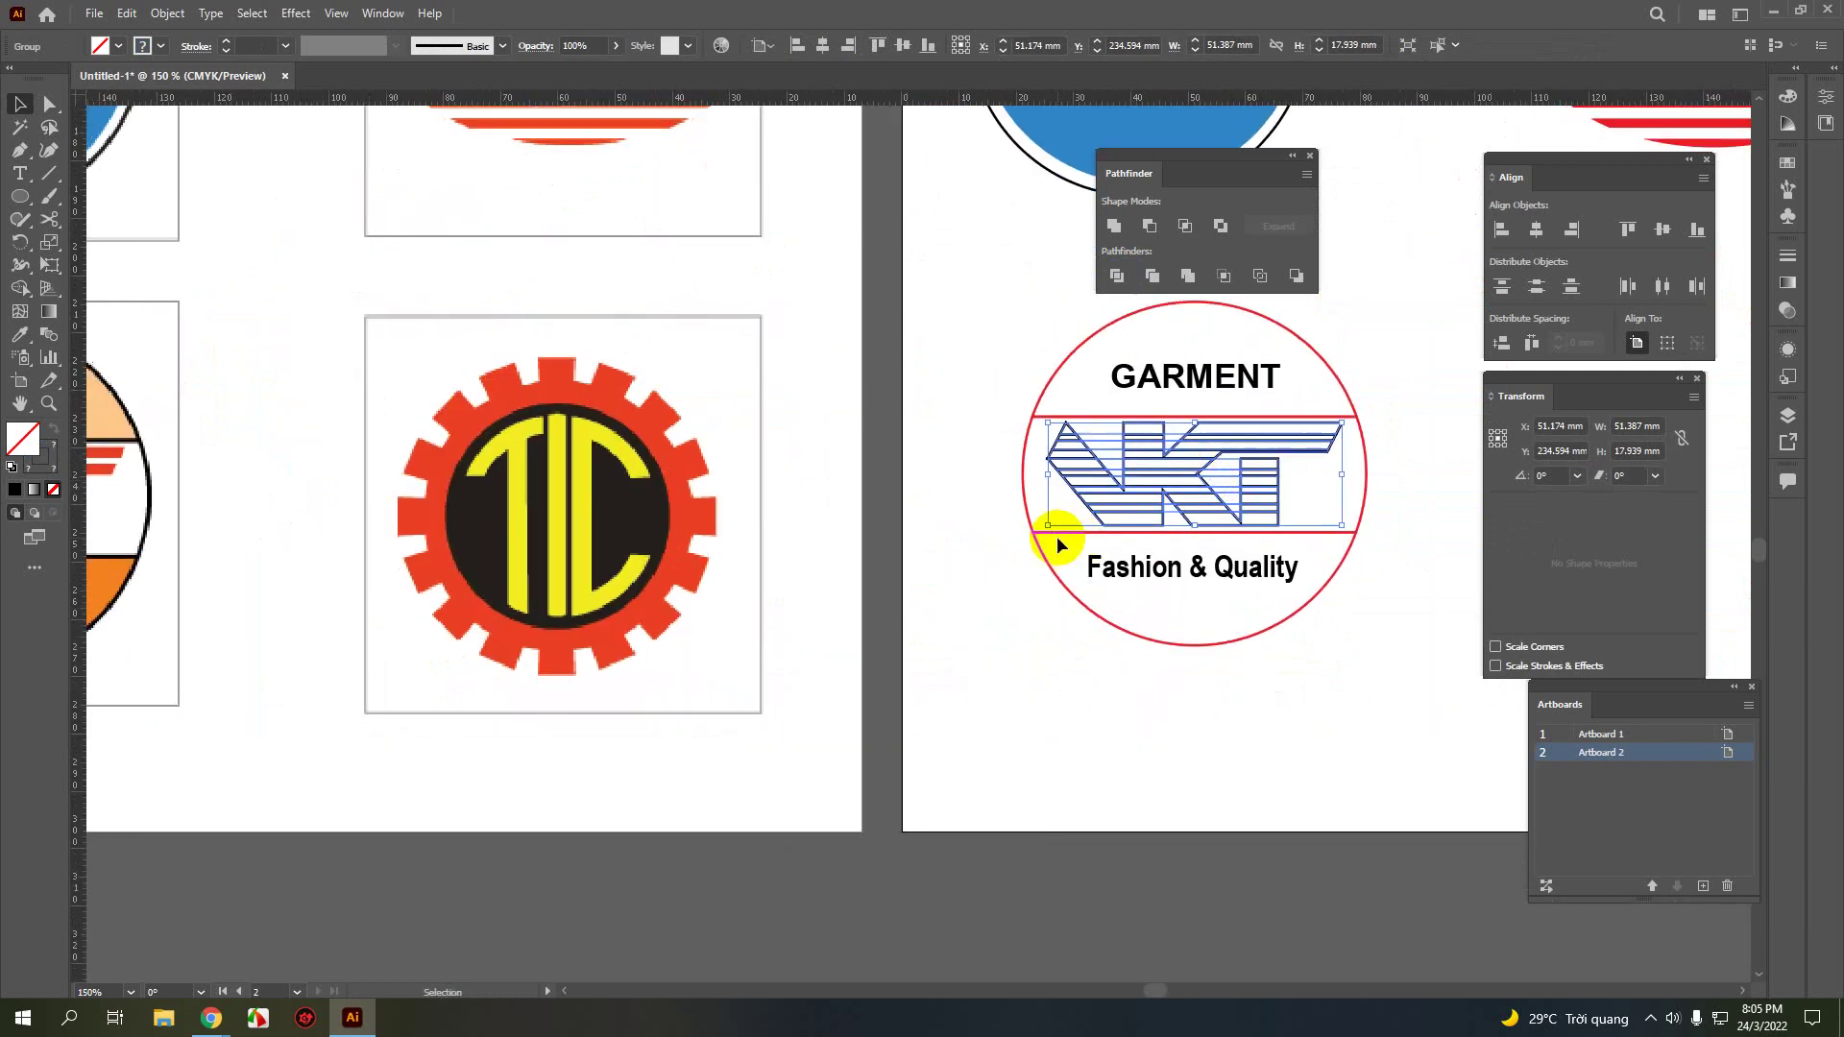
pyautogui.click(999, 542)
pyautogui.scroll(4, 1248, 467)
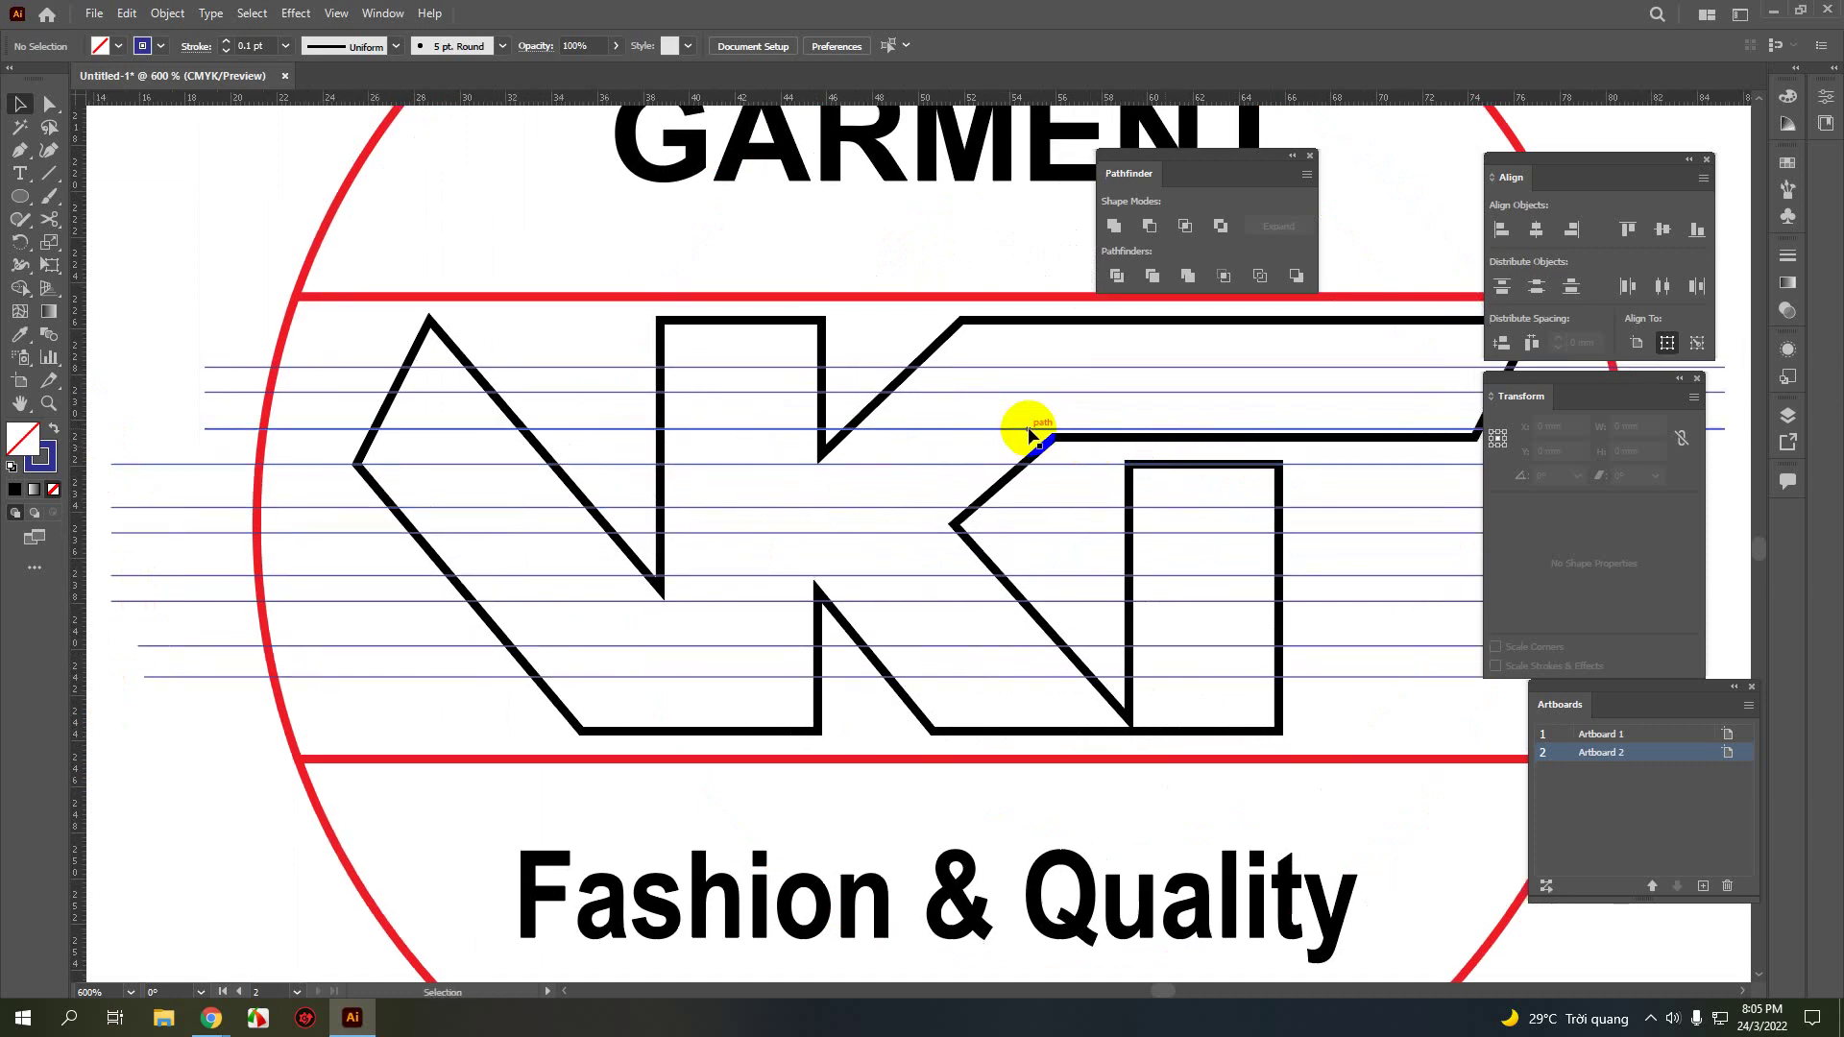
# - Shift the third stripe line from the top slightly upward and place a horizontal guide on the lower edge of the T's bar
pyautogui.click(1023, 428)
pyautogui.scroll(-3, 1310, 471)
pyautogui.scroll(4, 1300, 424)
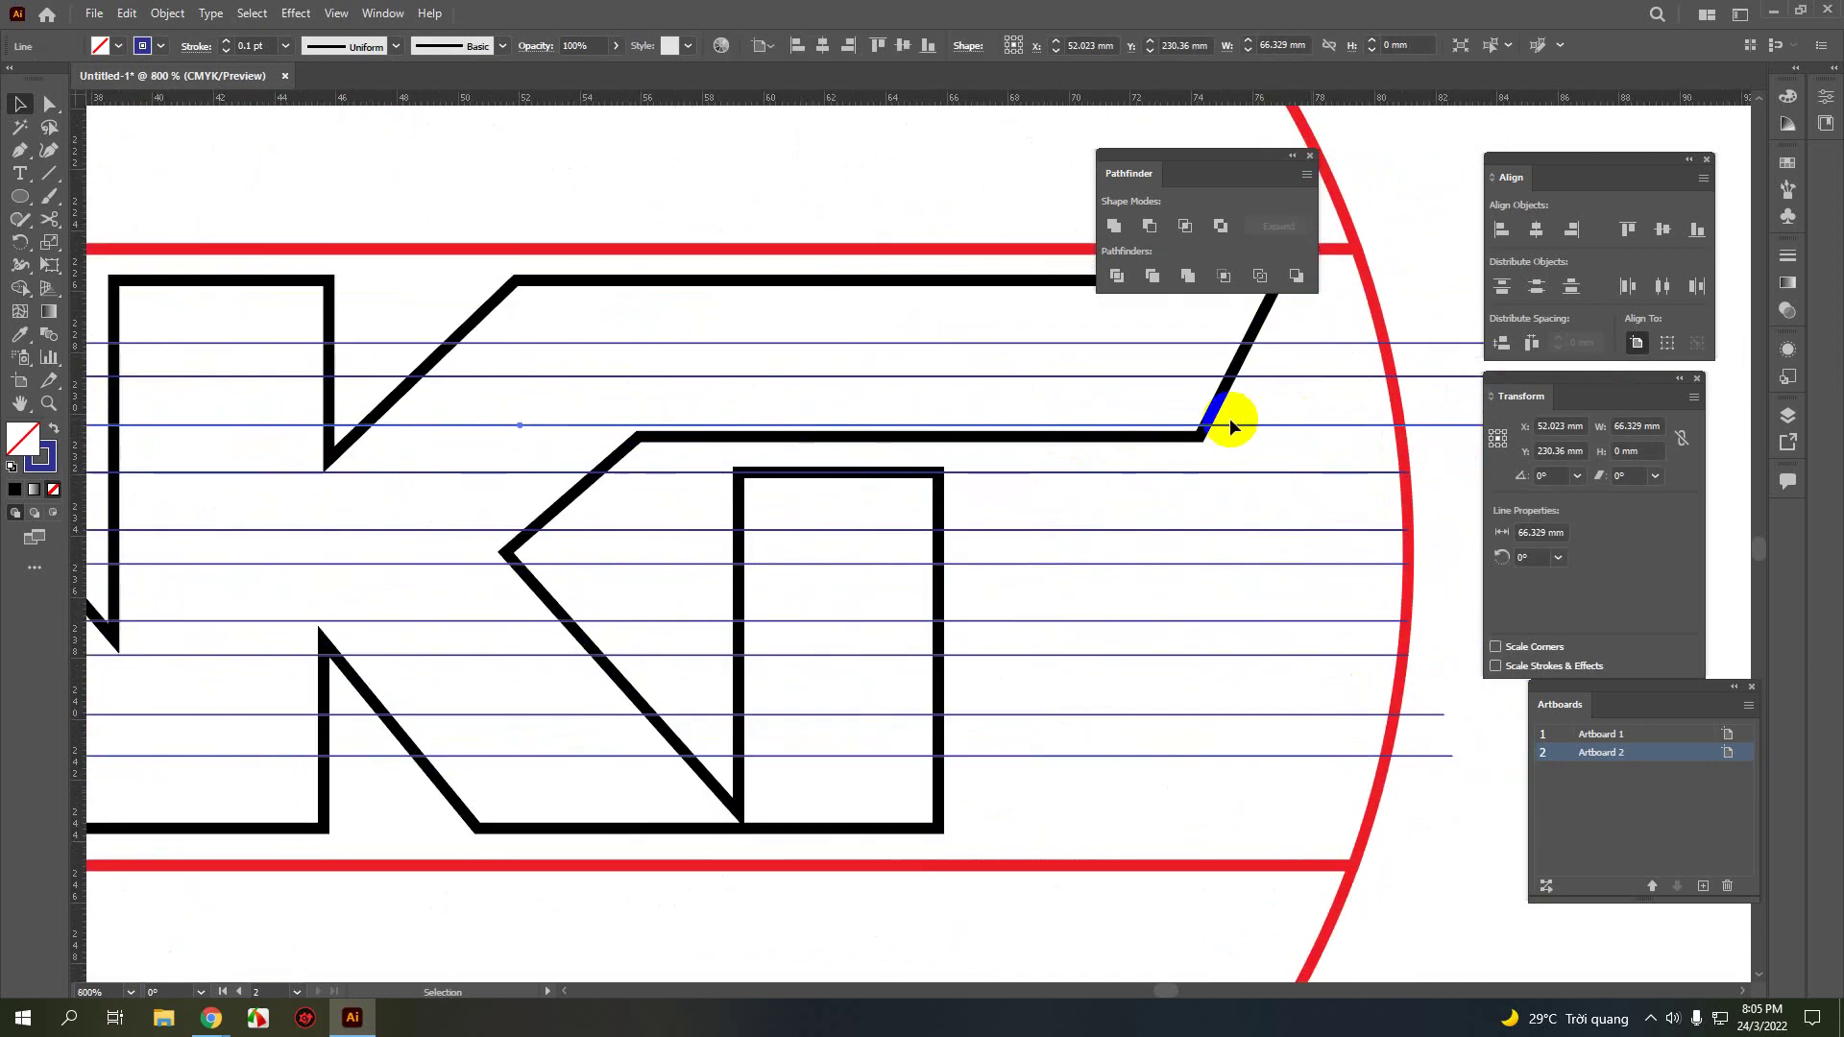
pyautogui.moveTo(1229, 431); pyautogui.dragTo(1180, 413)
pyautogui.moveTo(807, 96); pyautogui.dragTo(1200, 437)
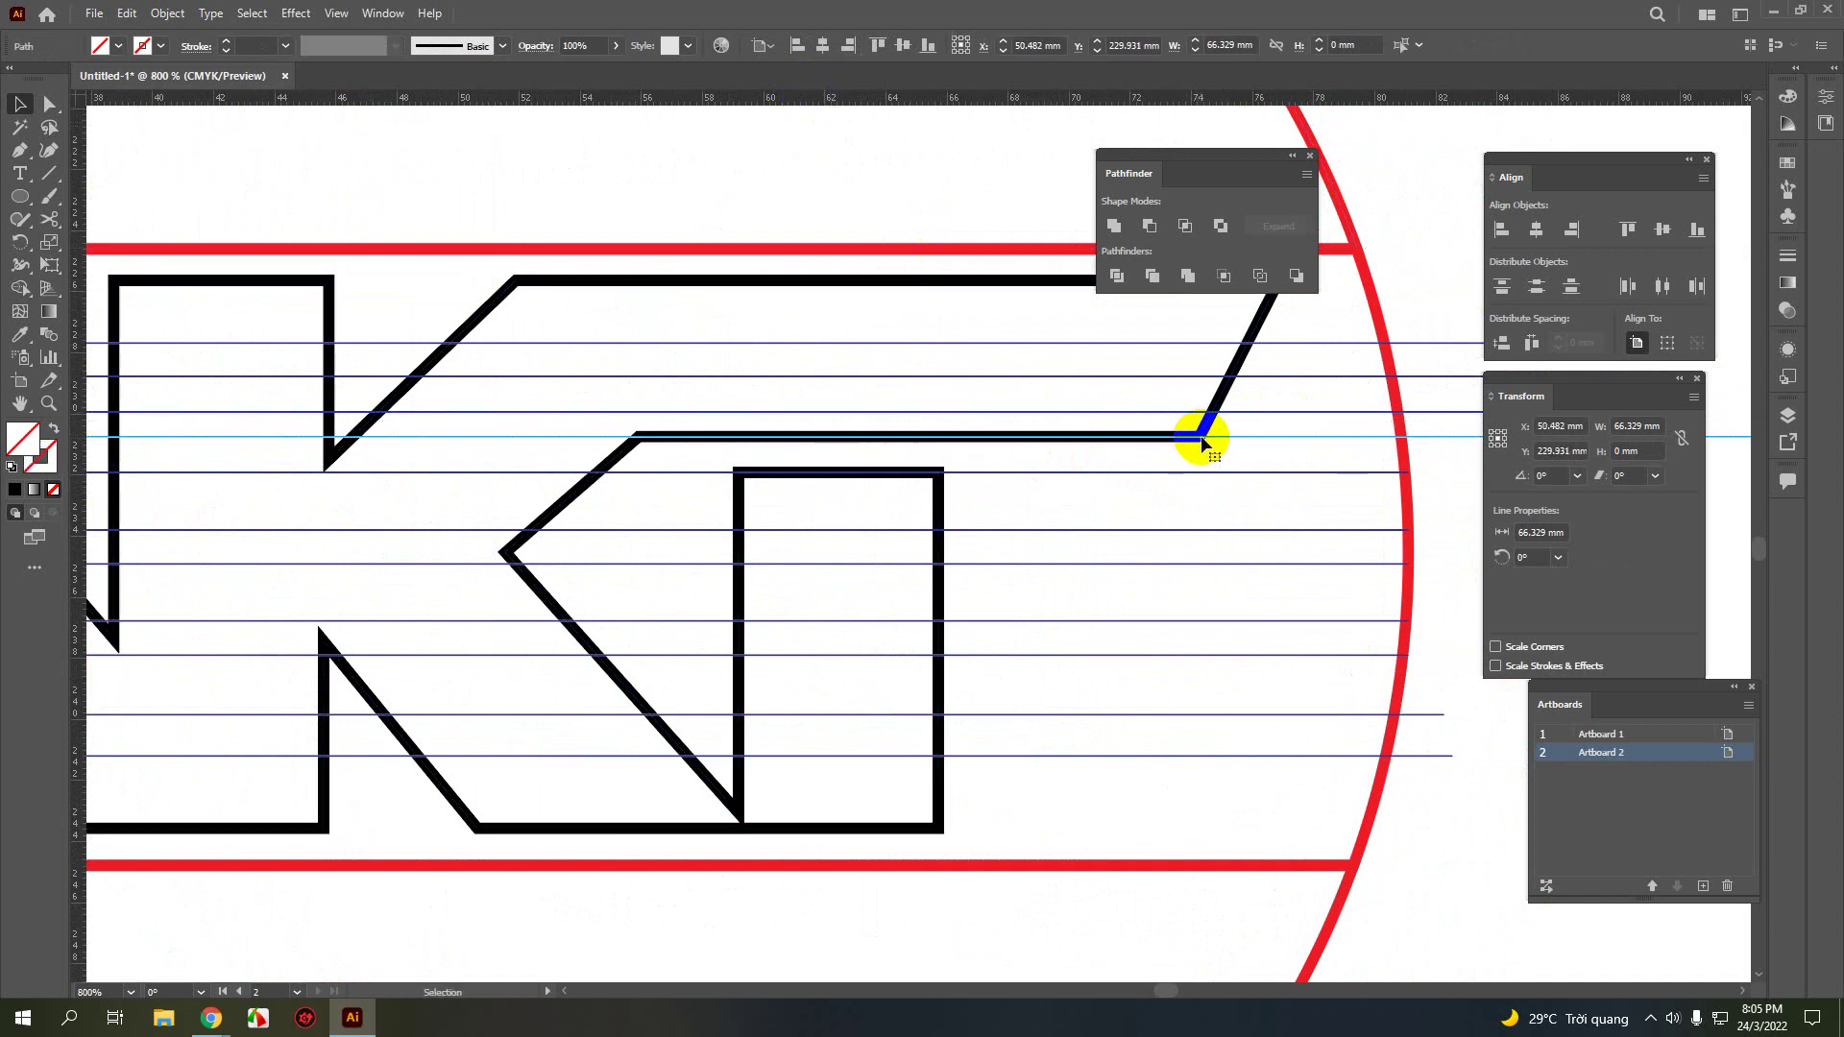
pyautogui.scroll(-3, 1176, 445)
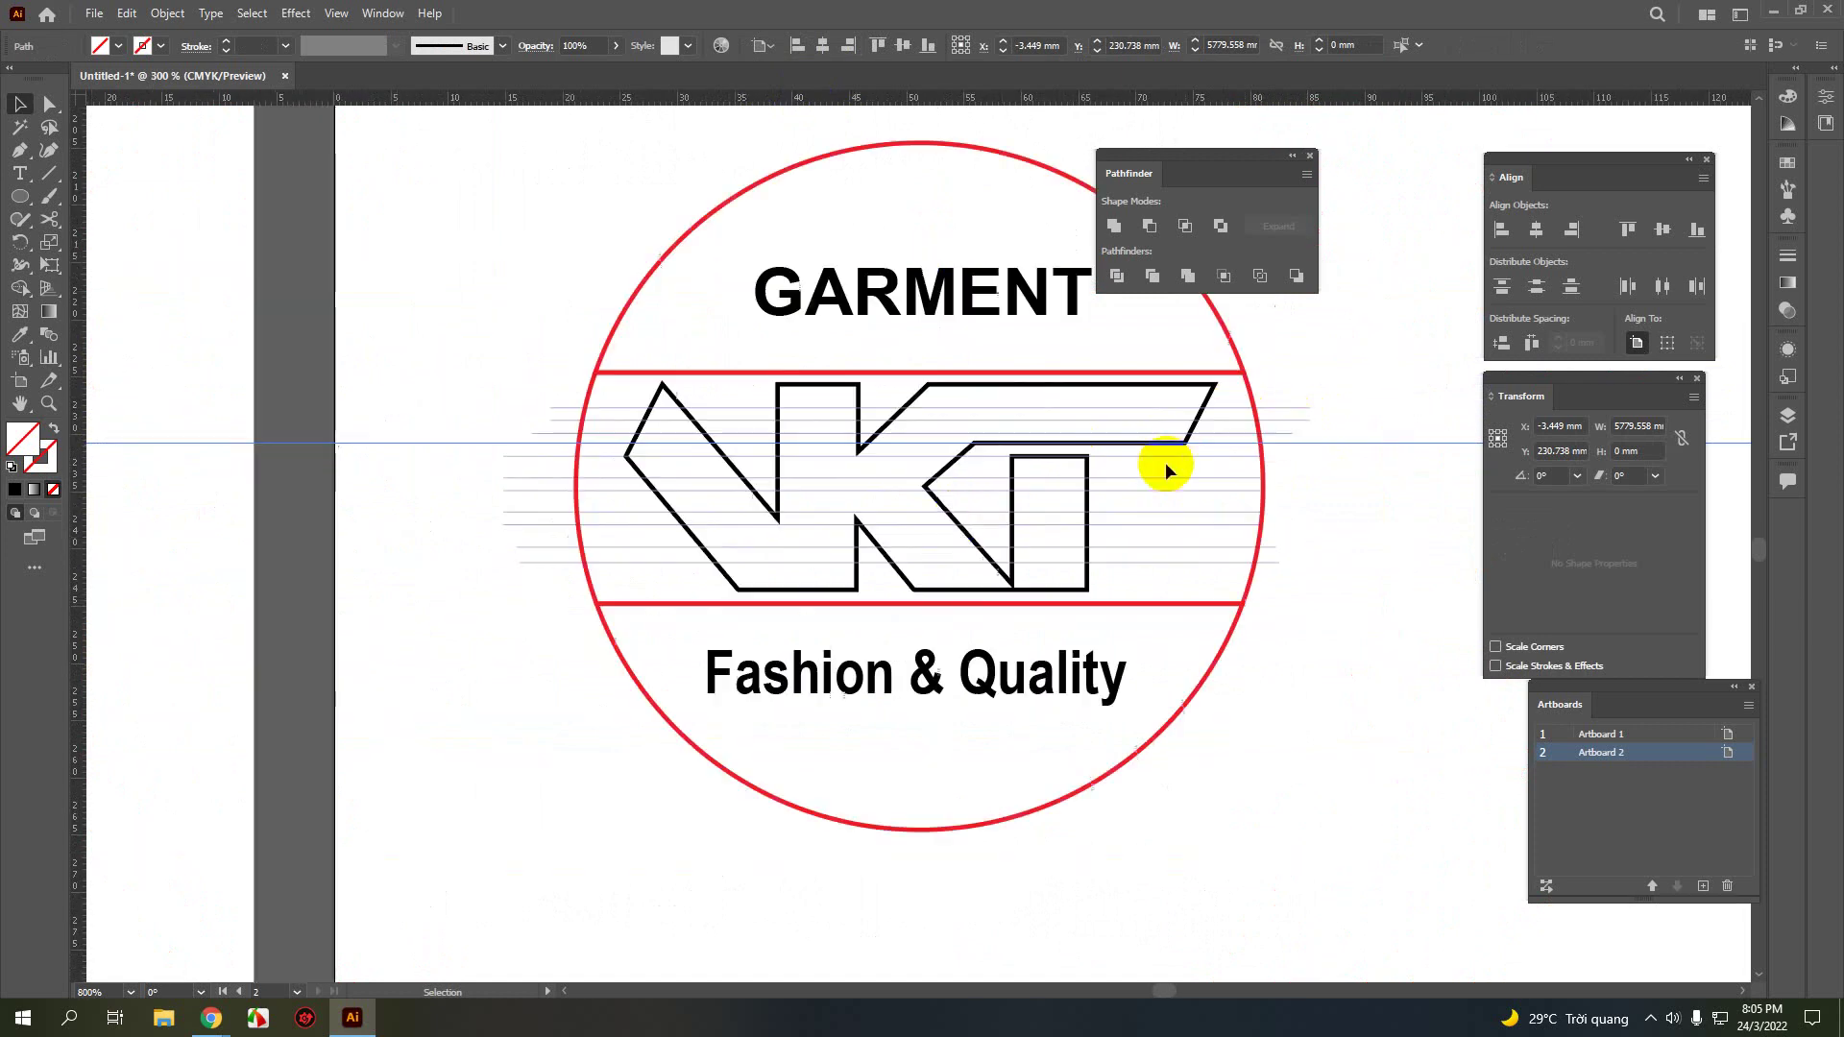
# - Compare the stripe layout of the reference VKT letters with the line positions in the traced copy on Artboard 2
pyautogui.moveTo(642, 528); pyautogui.dragTo(1239, 430)
pyautogui.moveTo(461, 498); pyautogui.dragTo(1234, 442)
pyautogui.scroll(-2, 1082, 473)
pyautogui.scroll(2, 534, 477)
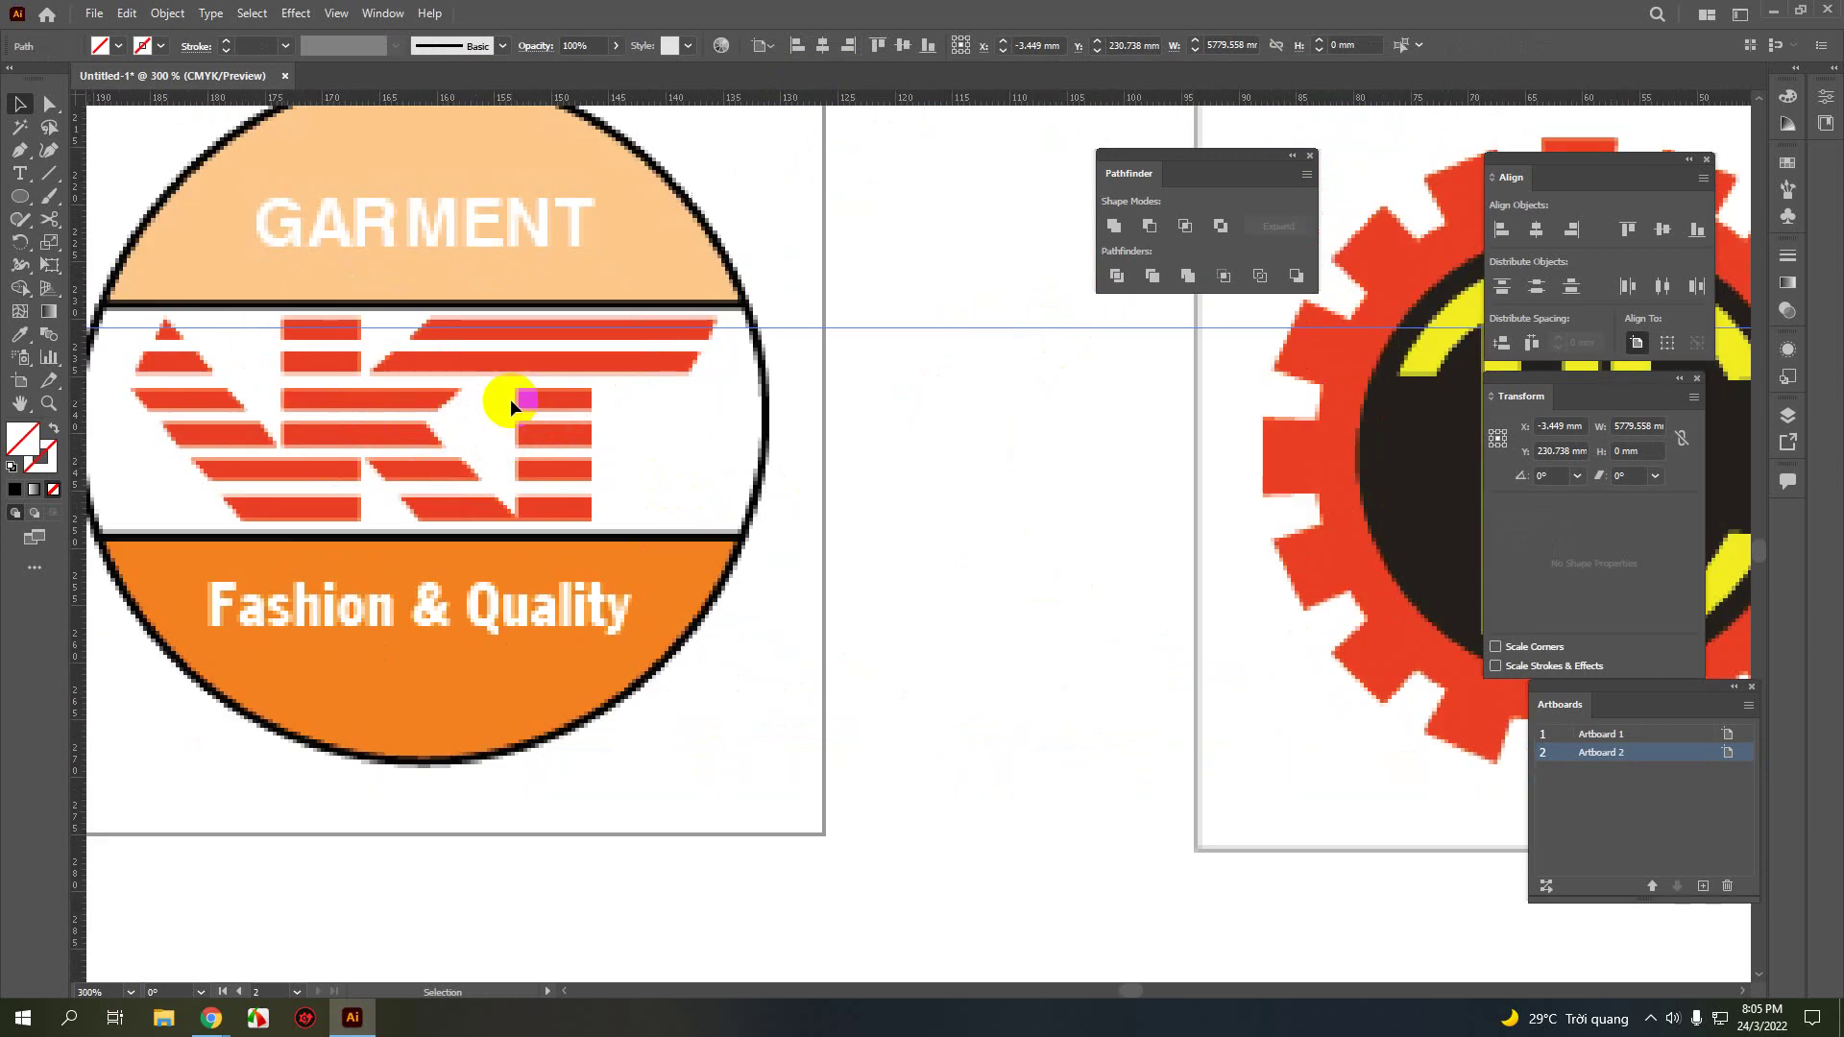
pyautogui.scroll(1, 509, 385)
pyautogui.moveTo(432, 399); pyautogui.dragTo(747, 396)
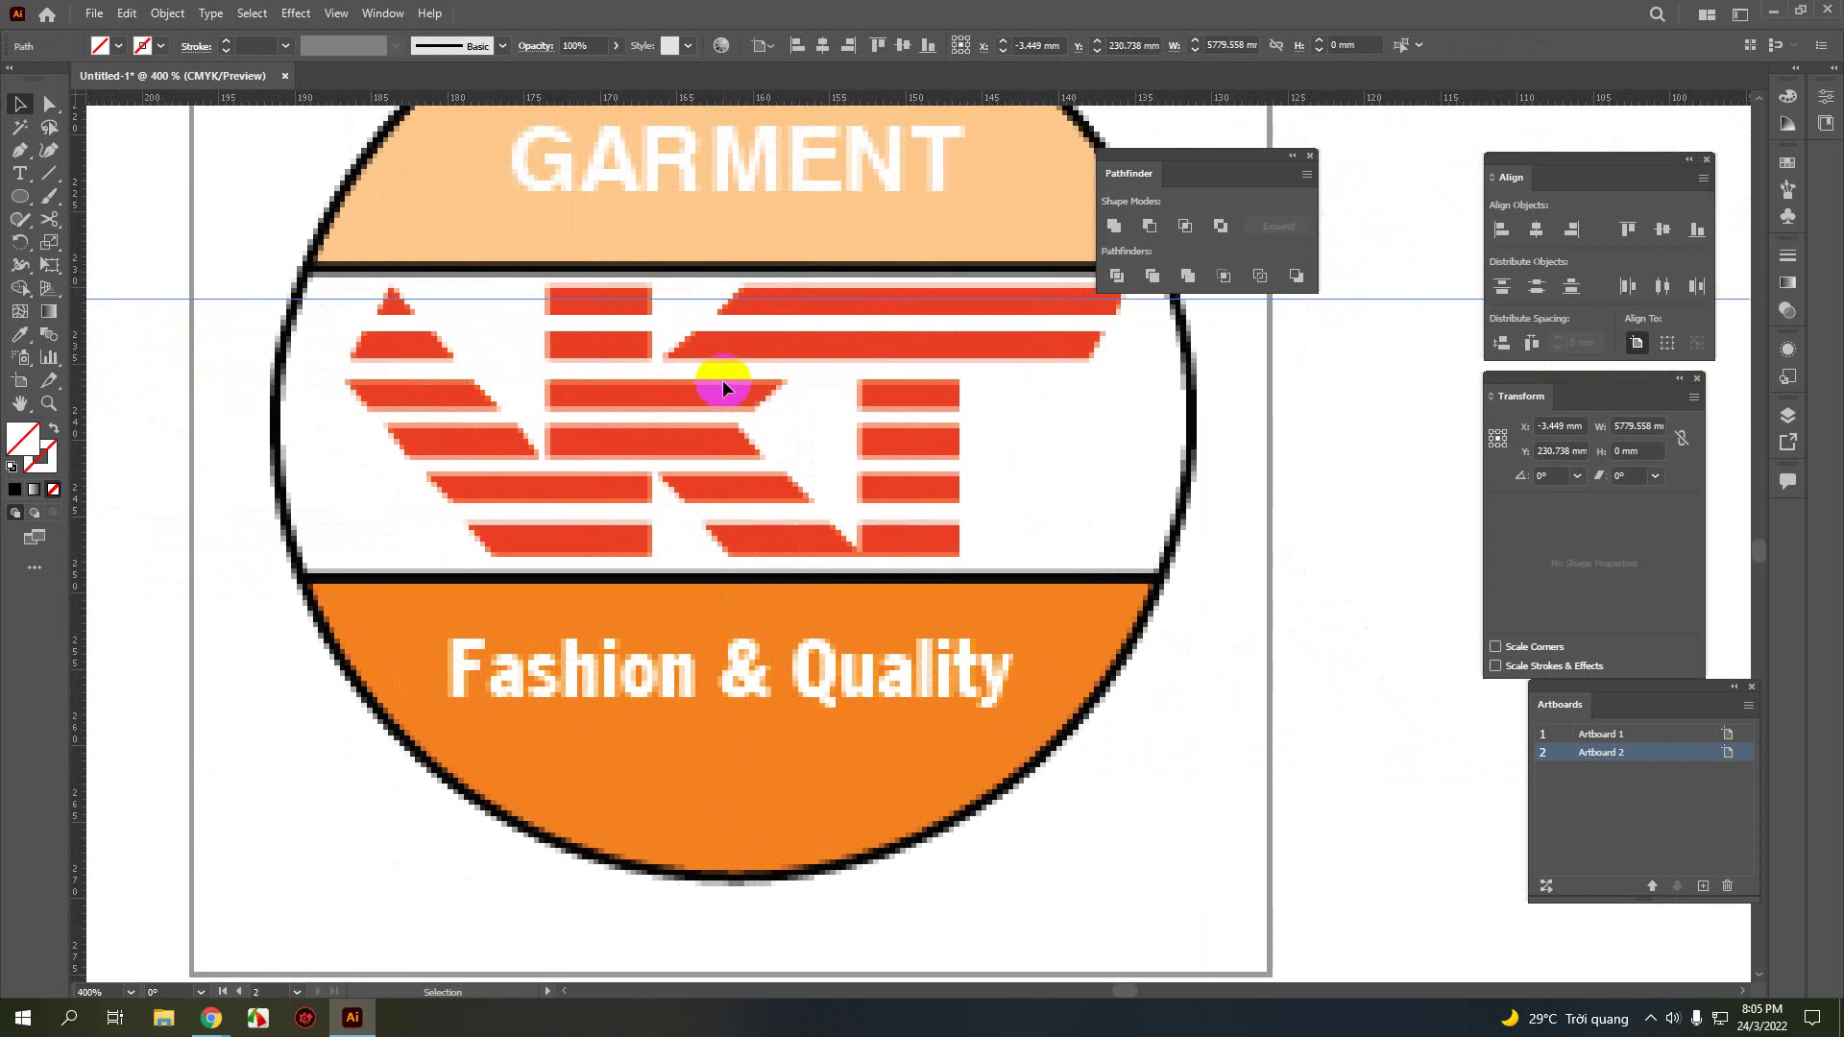
pyautogui.scroll(-2, 722, 384)
pyautogui.scroll(-2, 1133, 405)
pyautogui.moveTo(1135, 447); pyautogui.dragTo(630, 355)
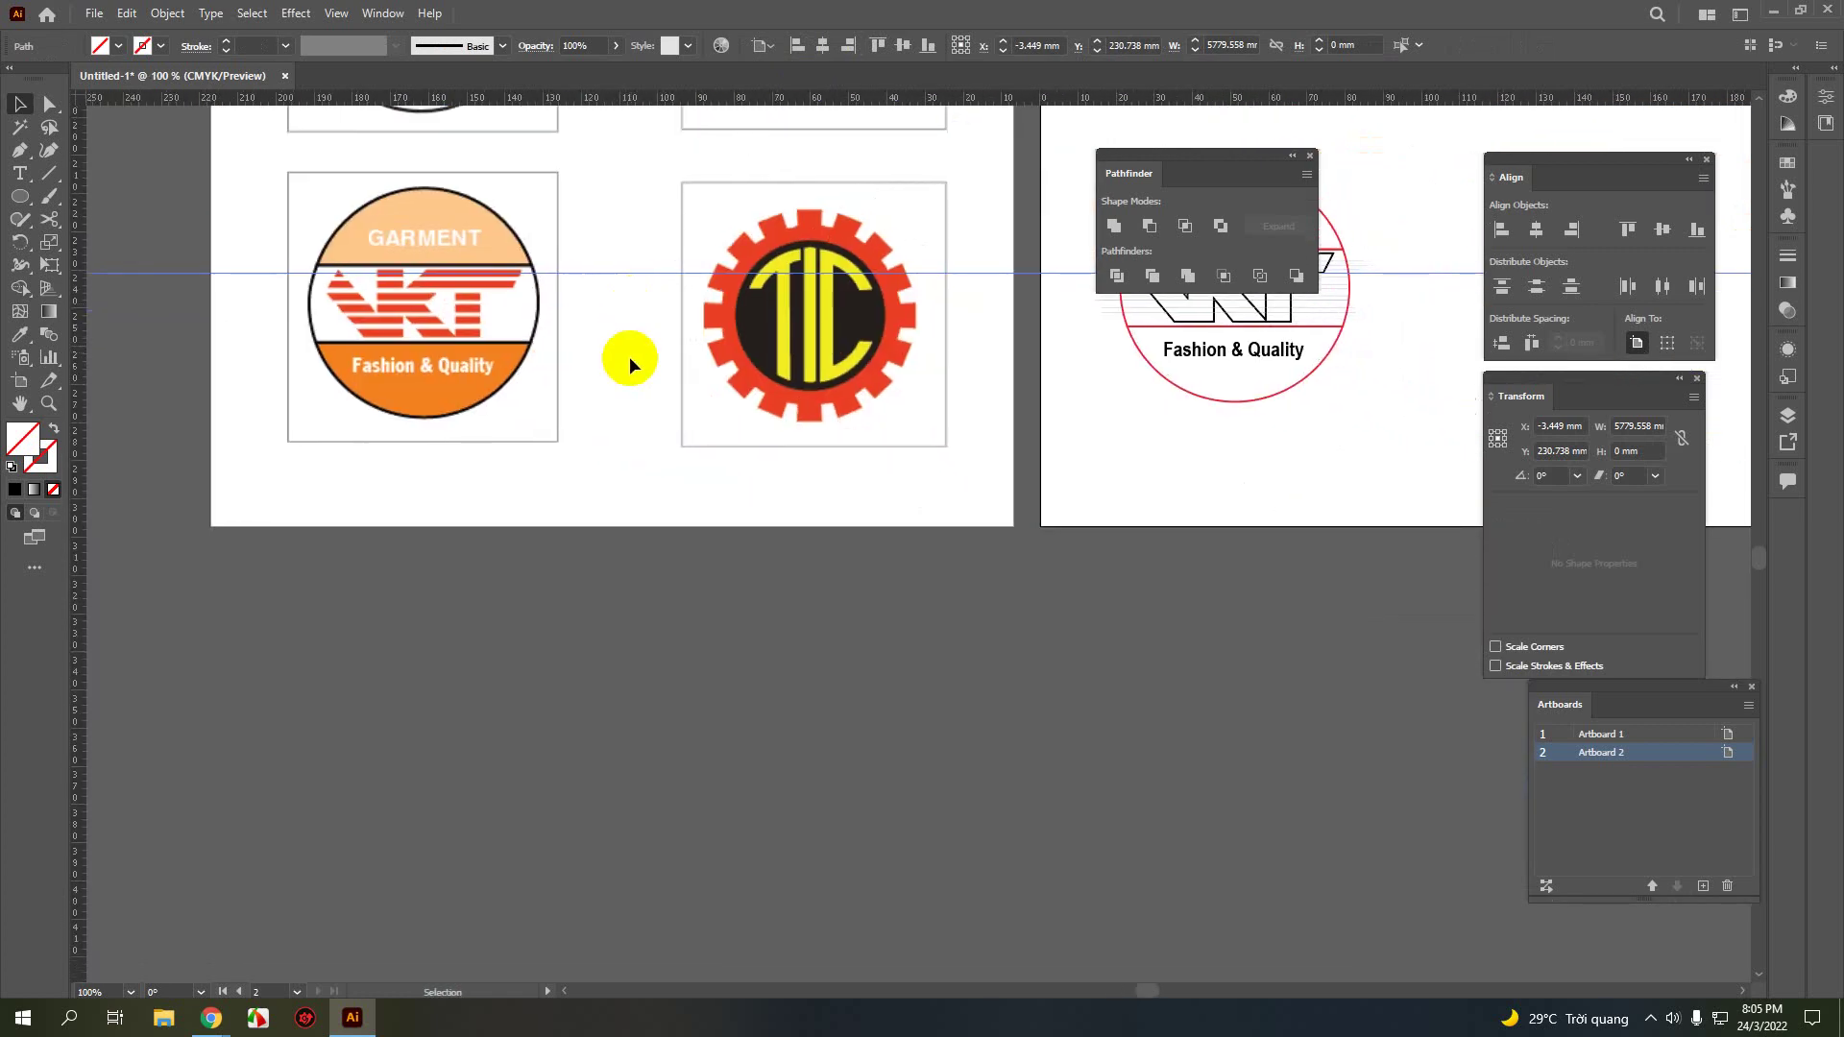
pyautogui.scroll(1, 1212, 453)
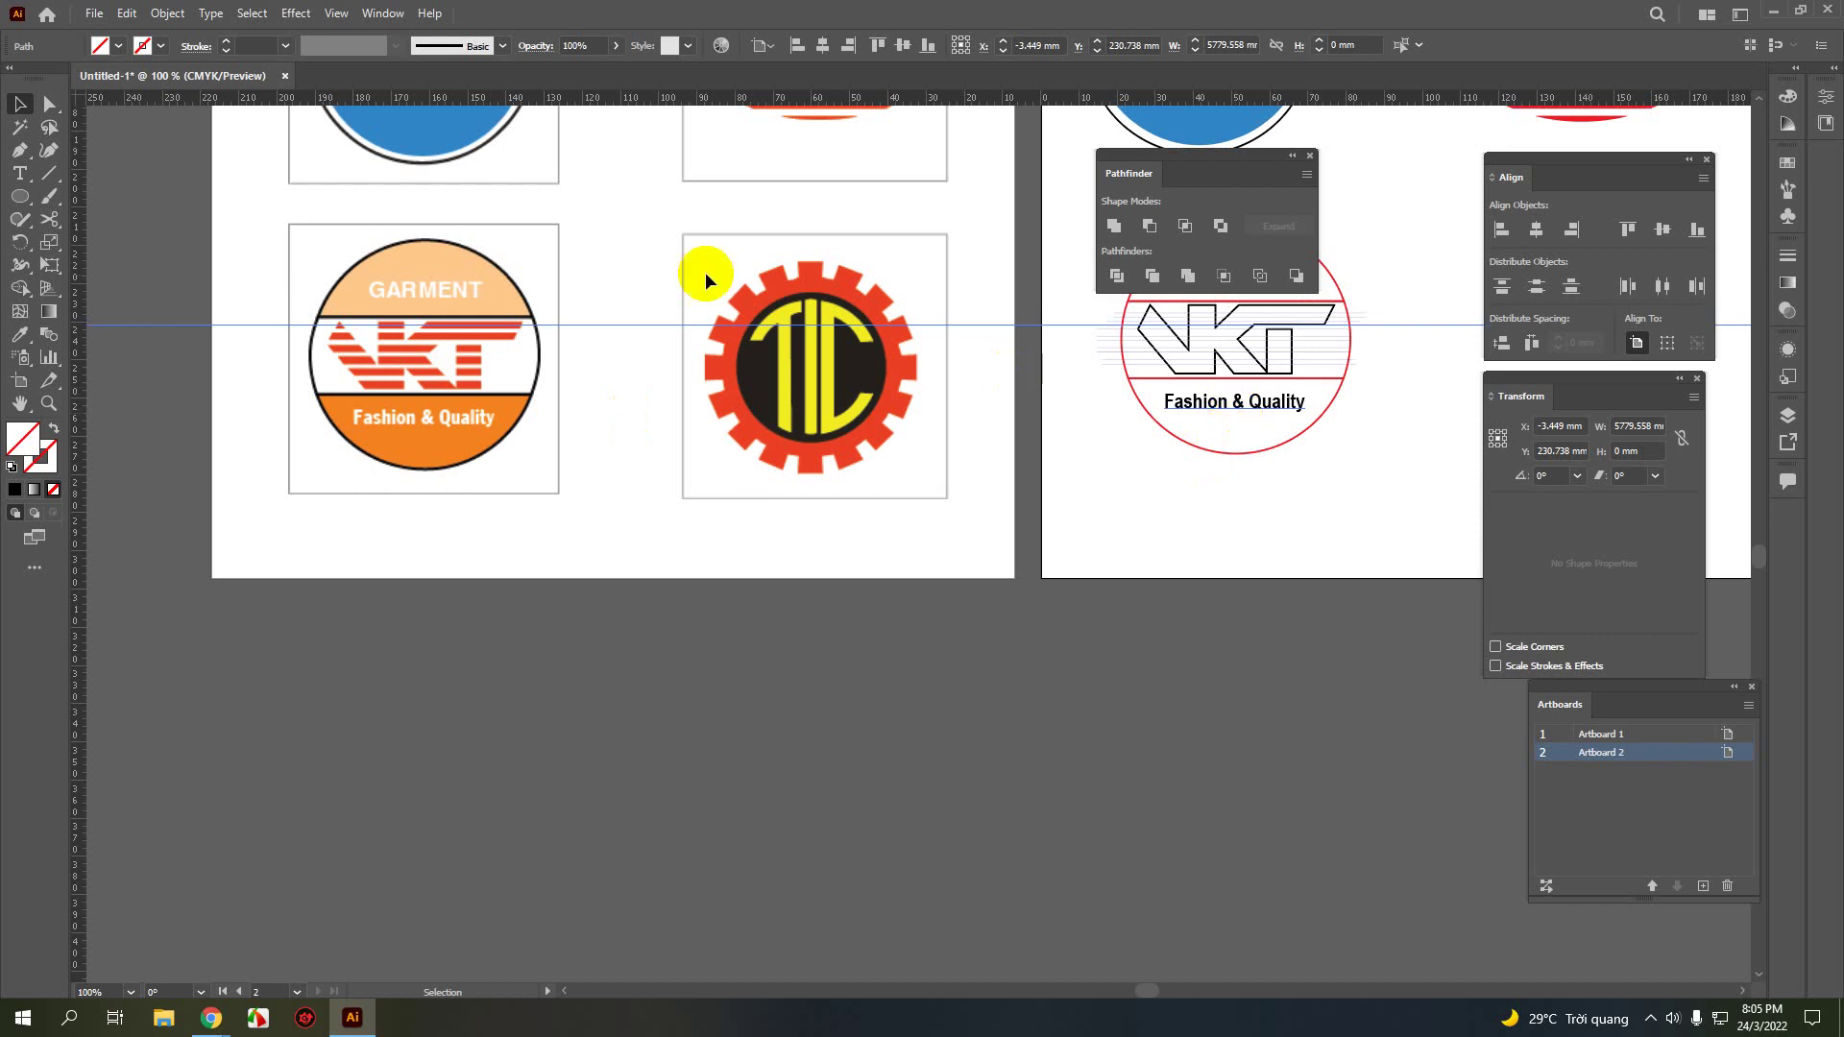
pyautogui.scroll(1, 423, 348)
pyautogui.scroll(1, 429, 355)
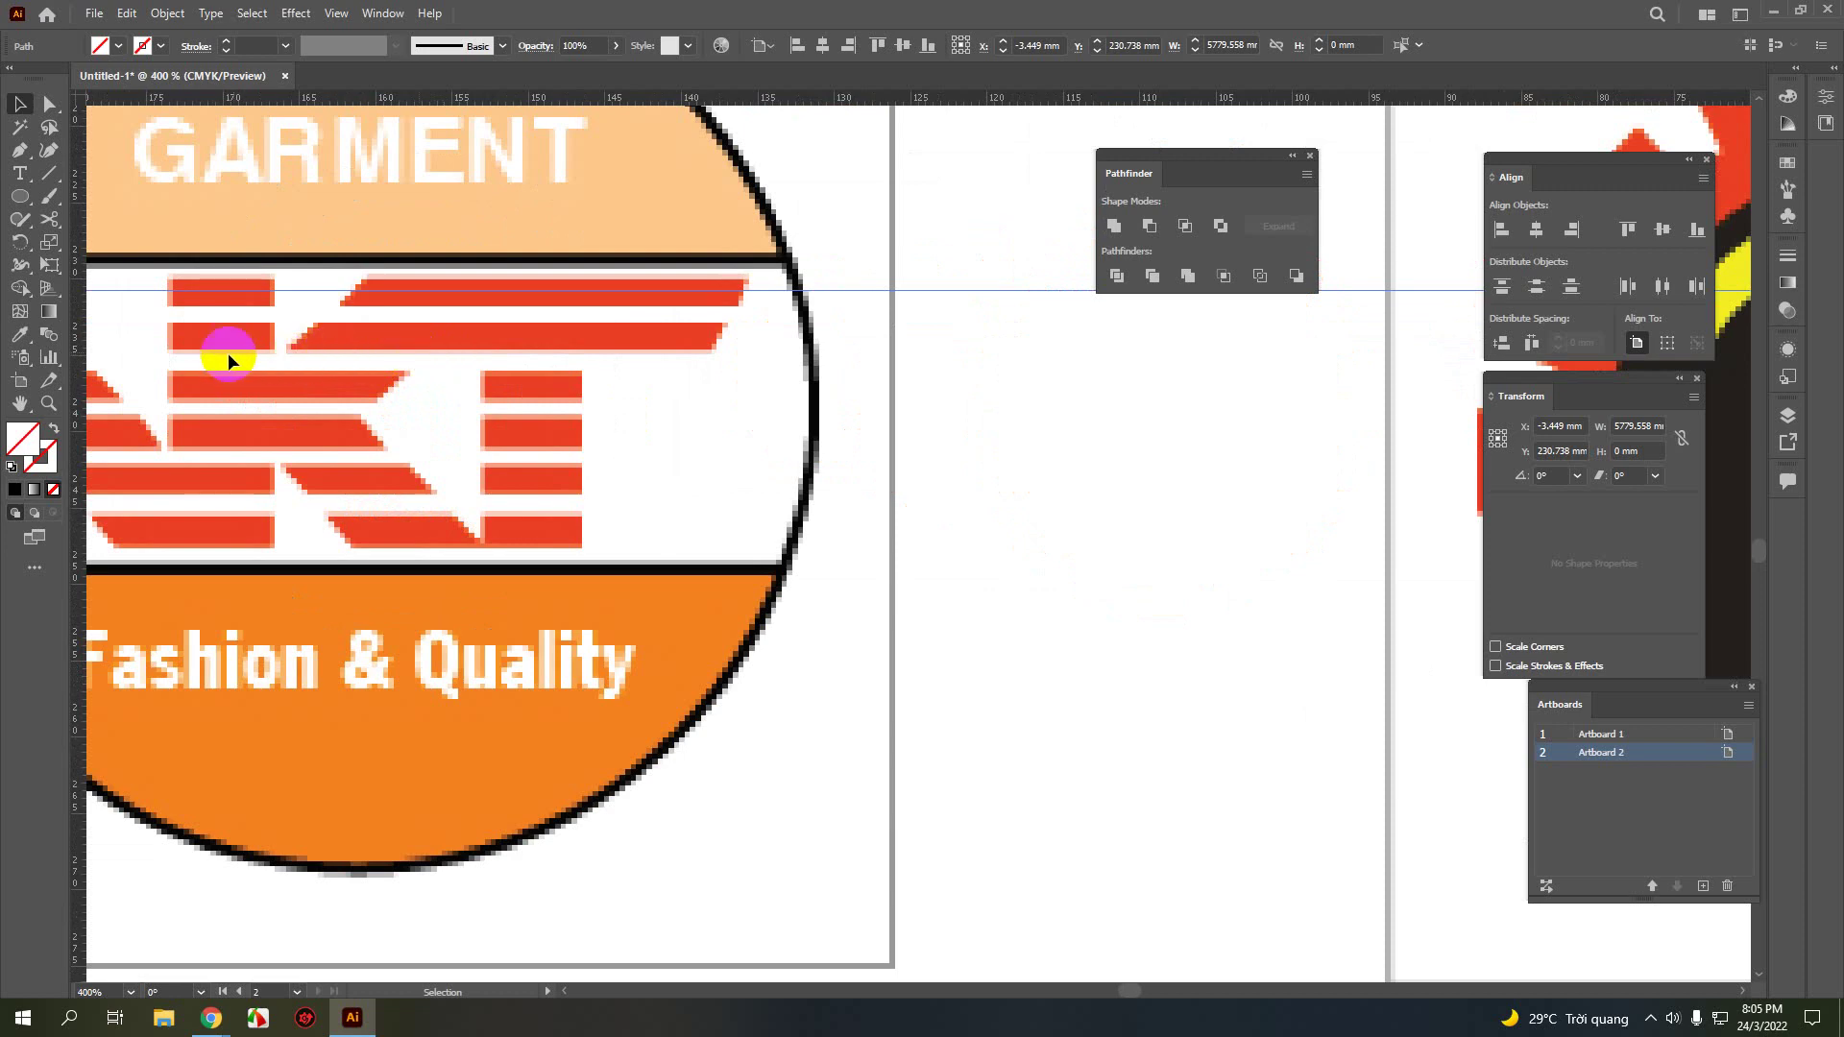
pyautogui.scroll(-2, 577, 413)
pyautogui.scroll(1, 750, 432)
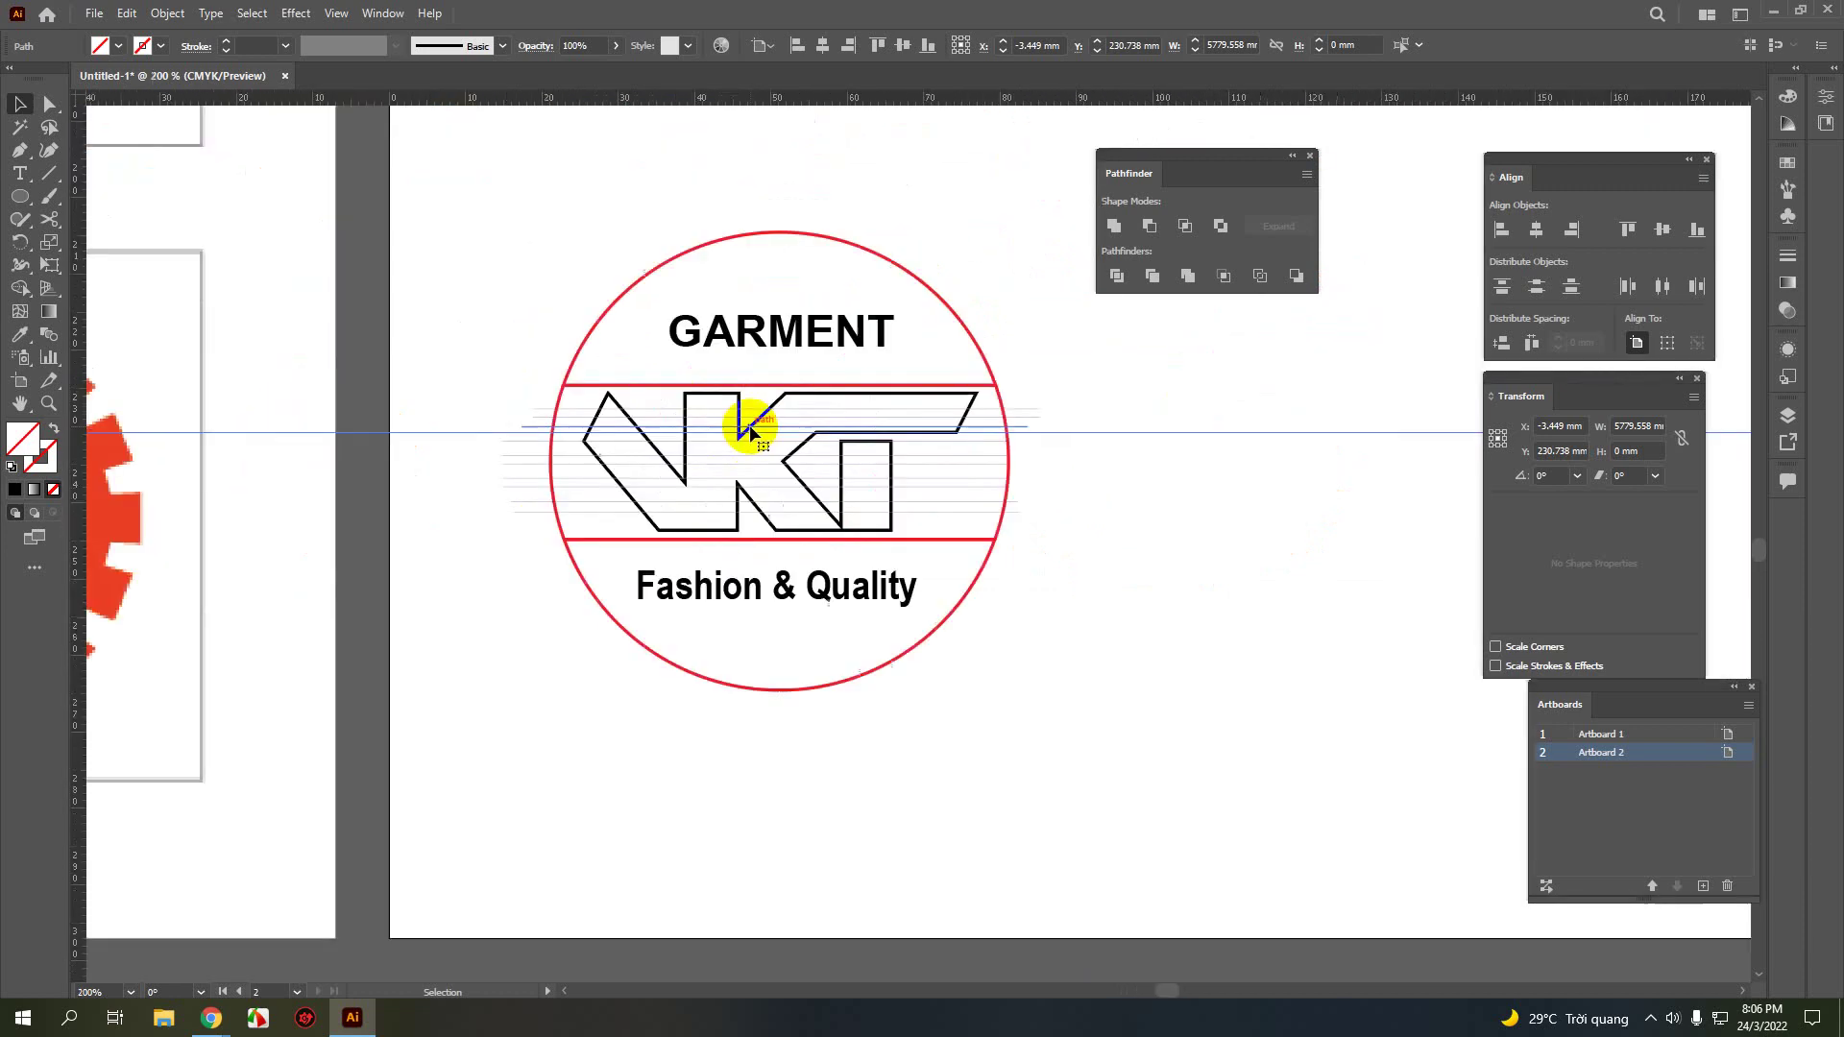
pyautogui.scroll(1, 750, 432)
pyautogui.scroll(2, 757, 430)
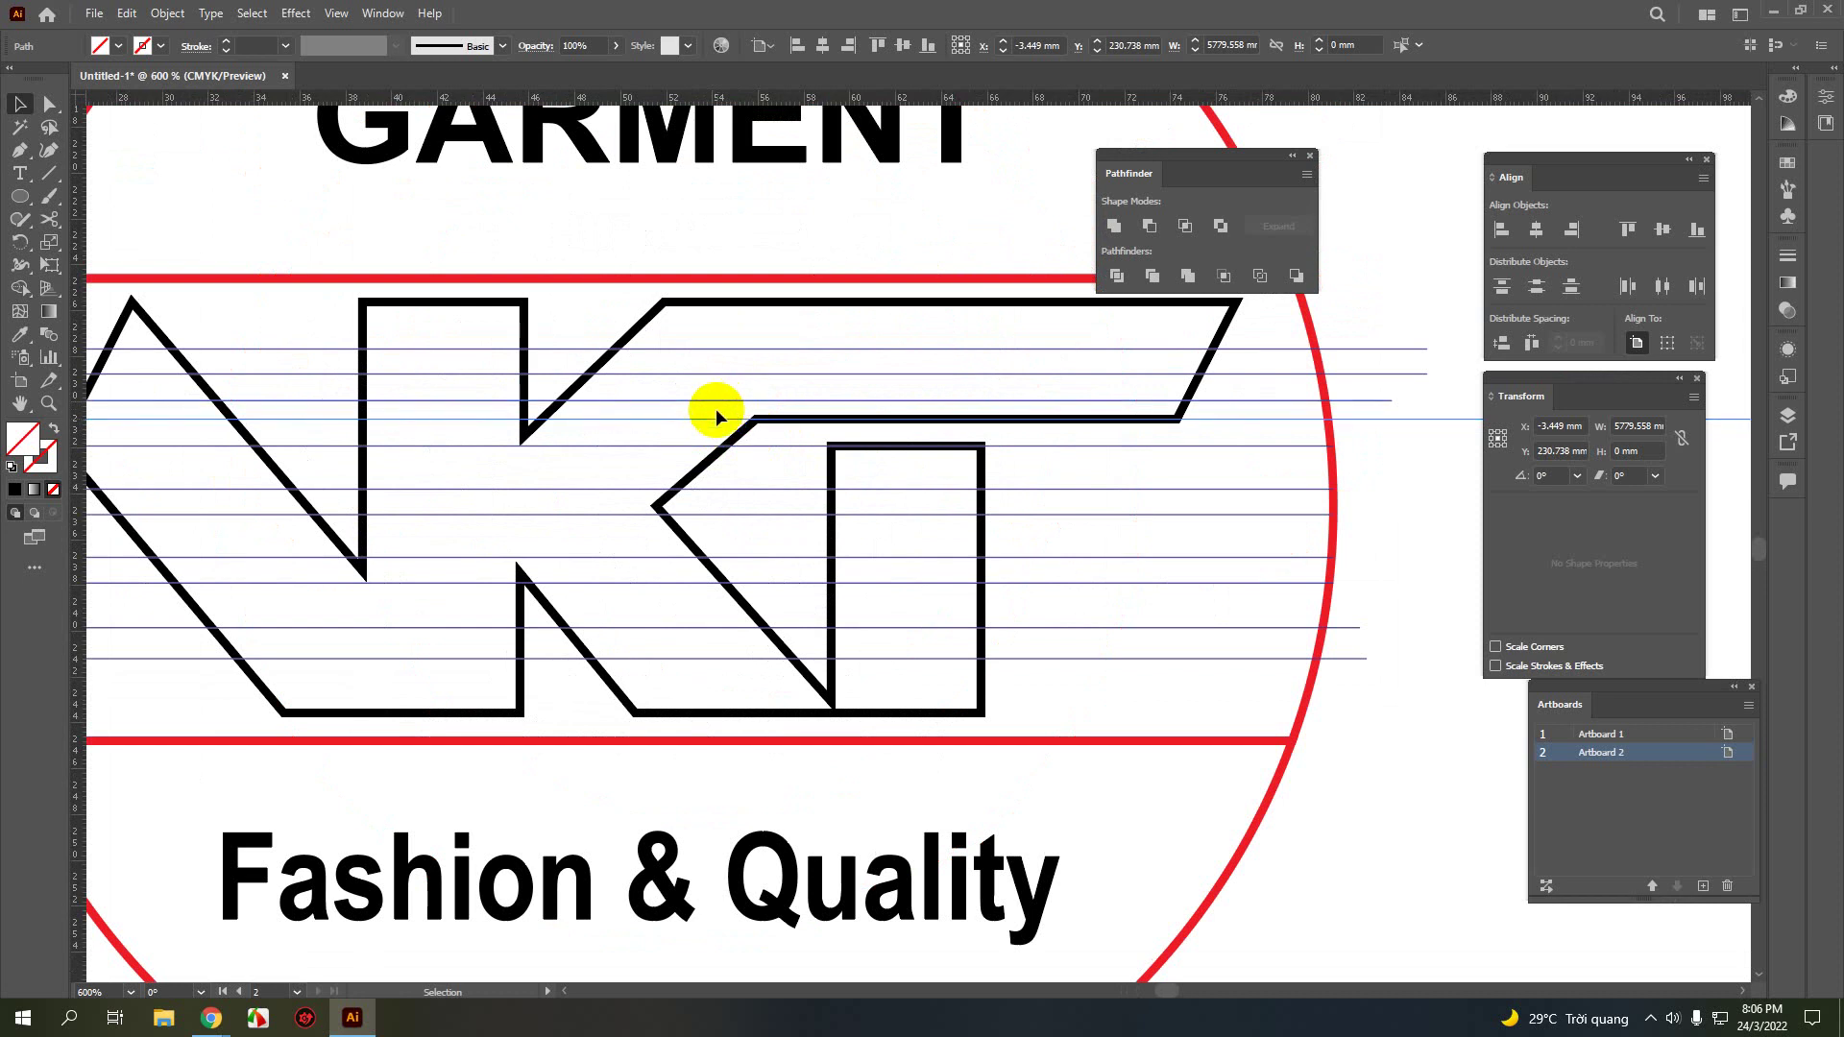
# - Snap the third stripe line onto the guide at the lower edge of the T's bar and deselect it
pyautogui.scroll(-2, 716, 412)
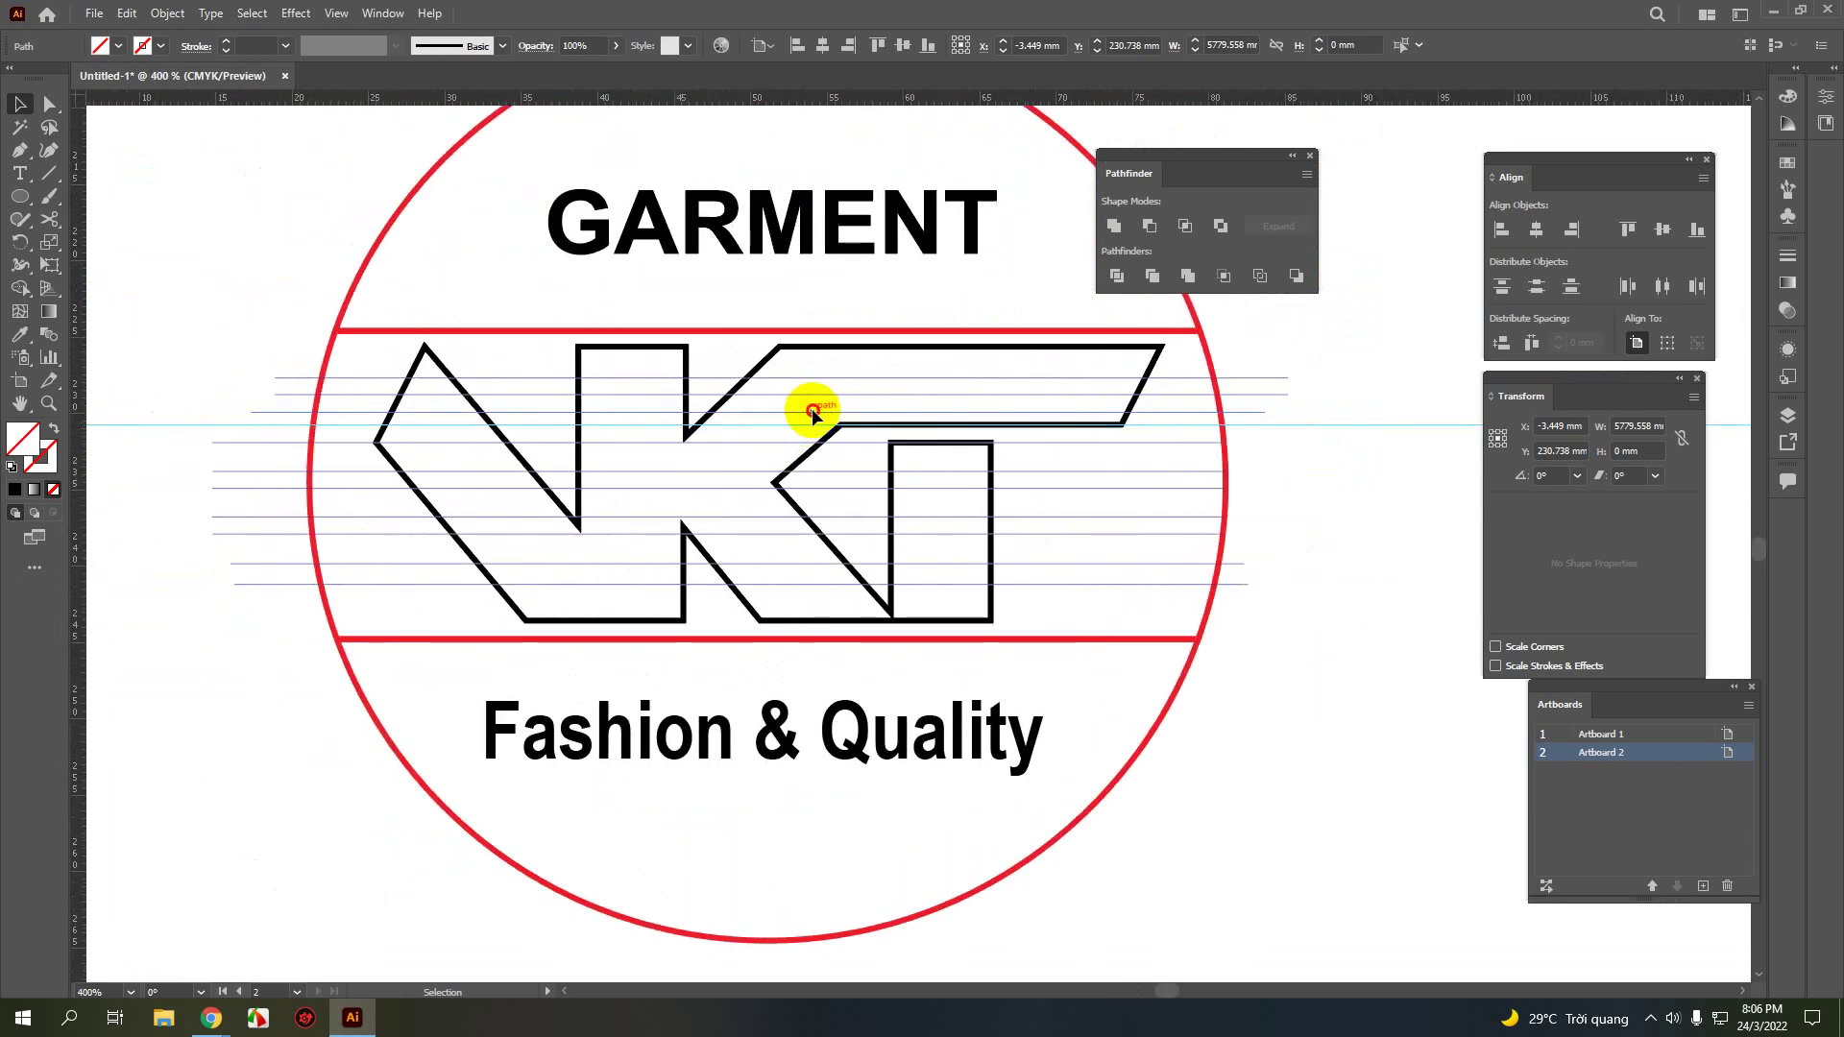
pyautogui.moveTo(811, 412); pyautogui.dragTo(789, 434)
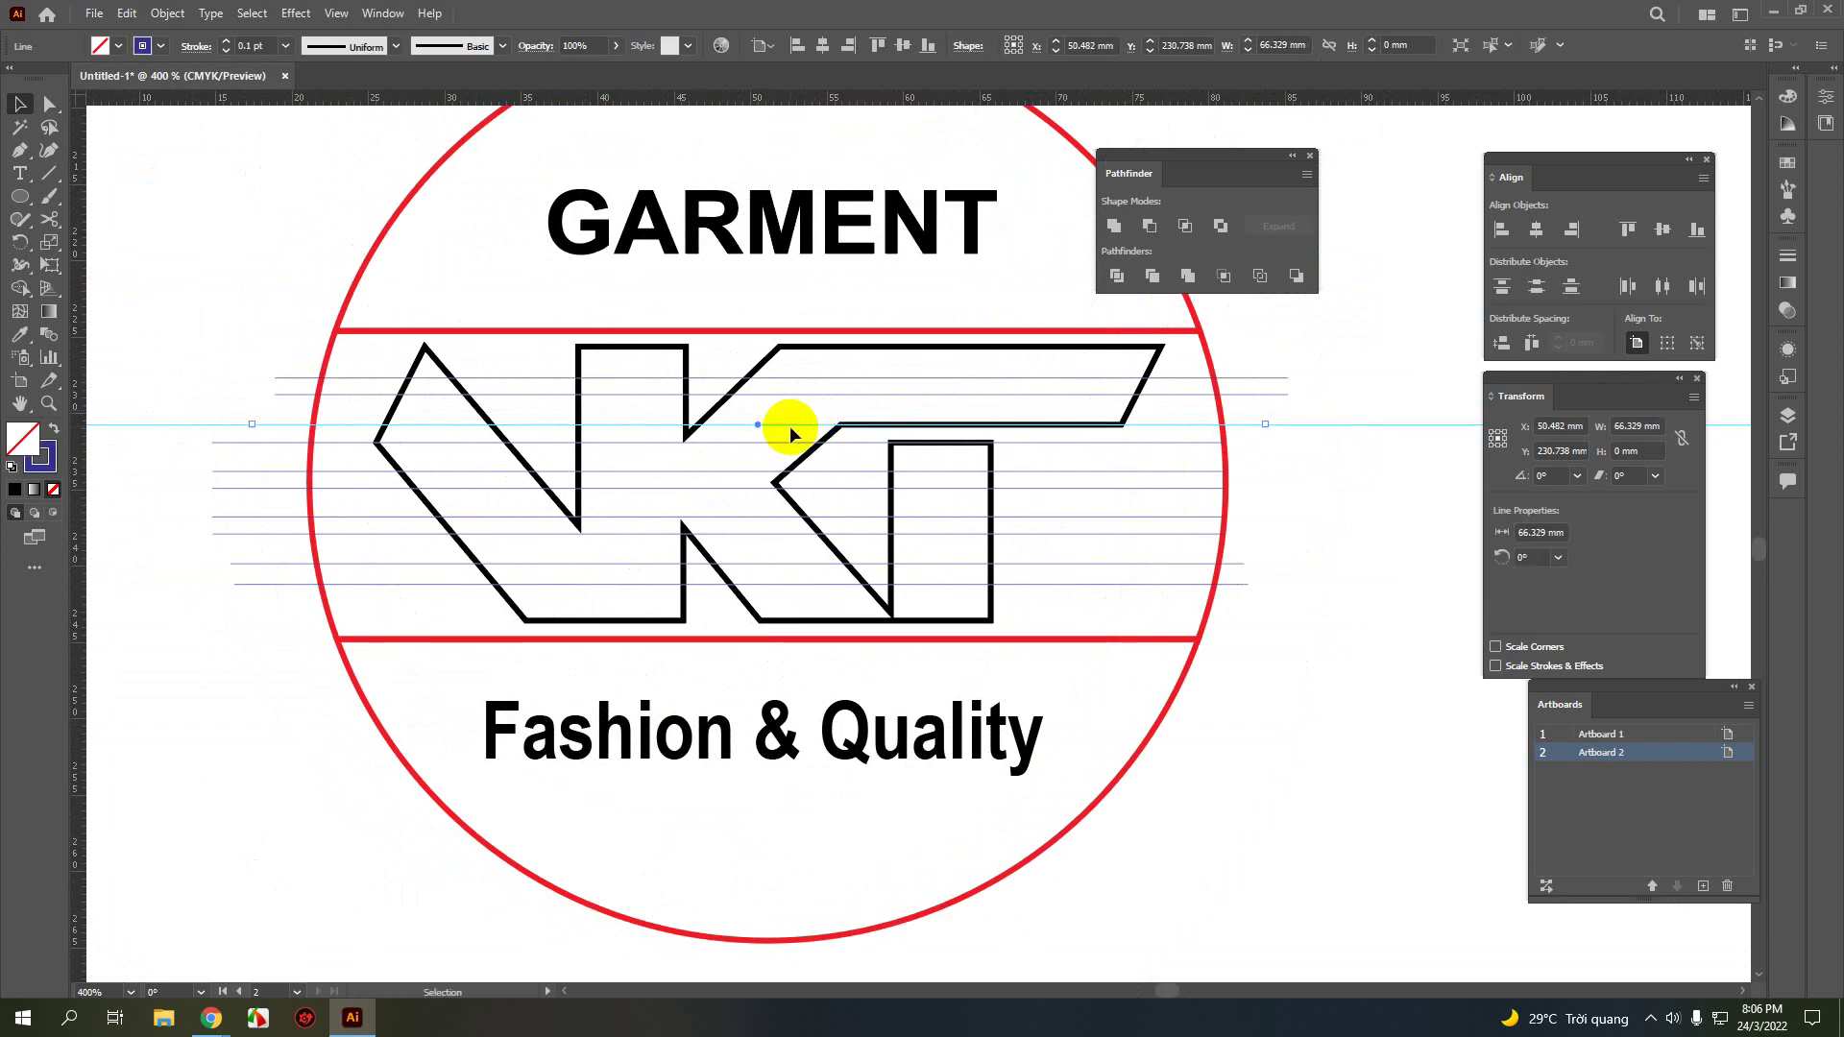
pyautogui.click(1416, 492)
# - Replace the horizontal guide with one across the reference VKT letters, compare it with the traced copy, and delete it
pyautogui.scroll(-2, 1381, 486)
pyautogui.moveTo(964, 555); pyautogui.dragTo(1164, 515)
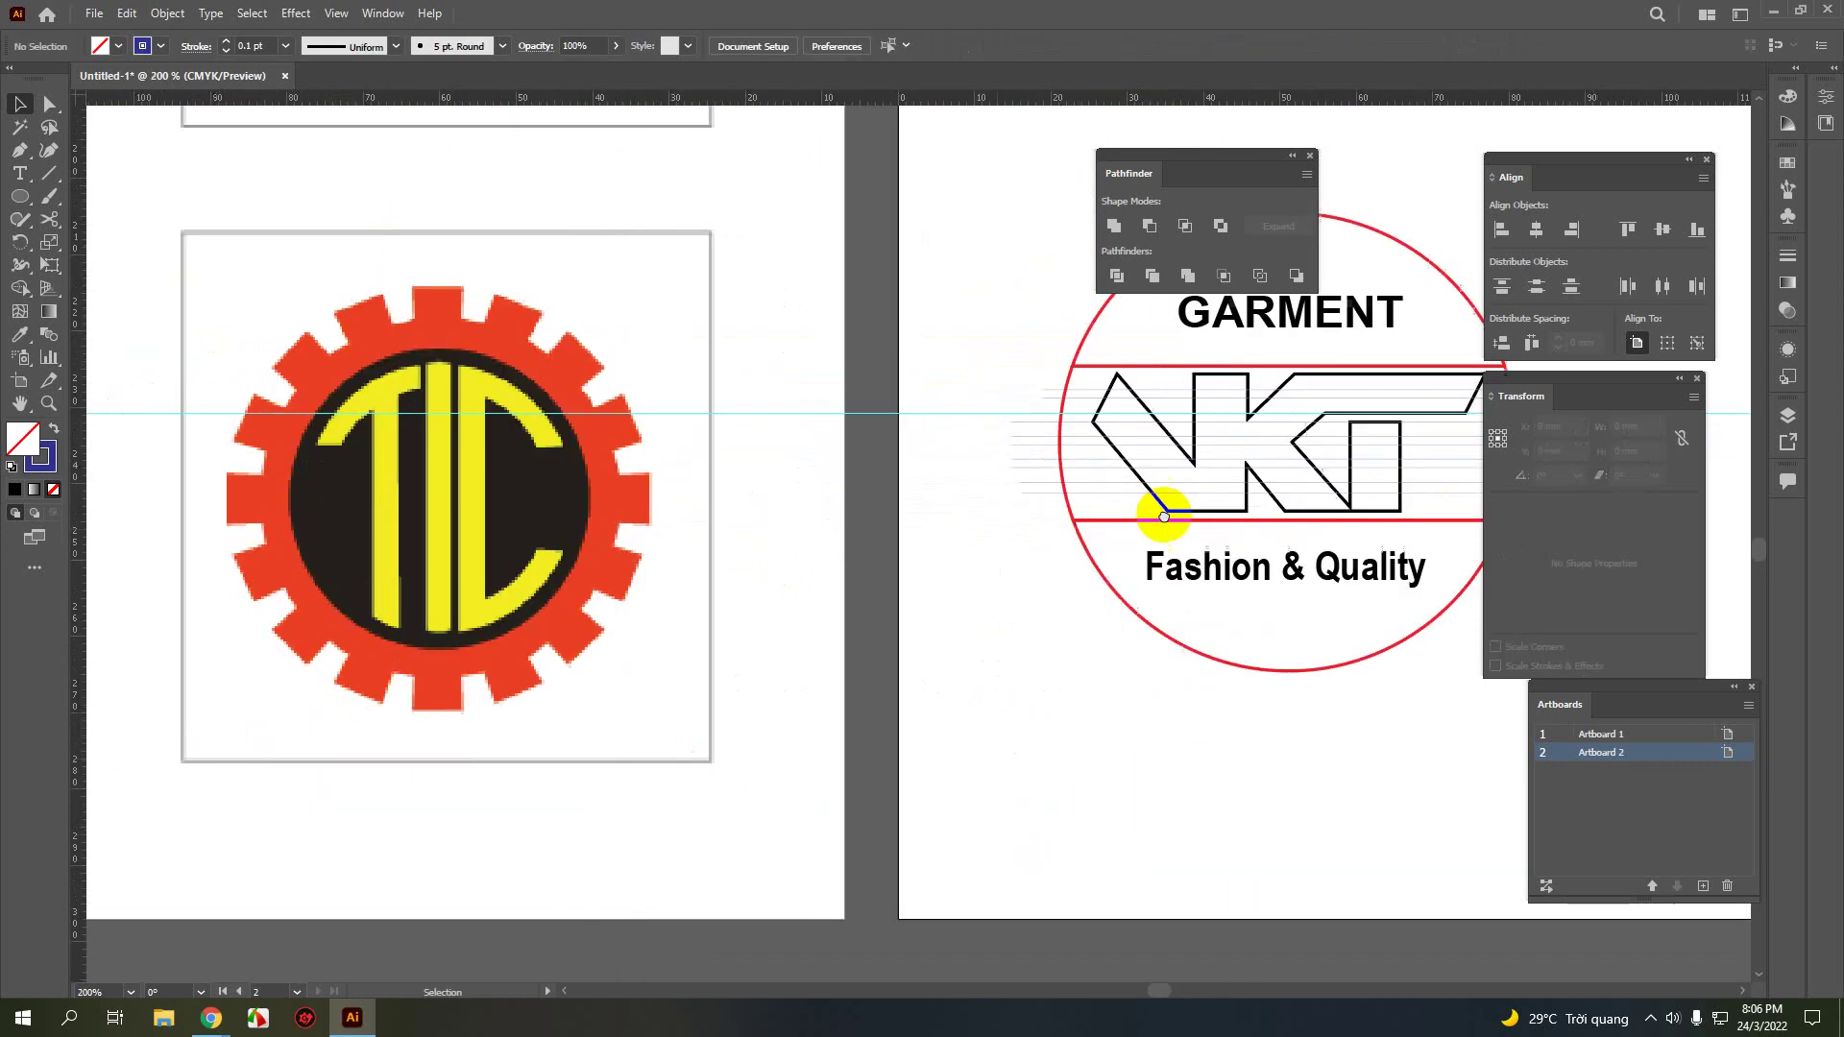
pyautogui.scroll(-1, 1164, 516)
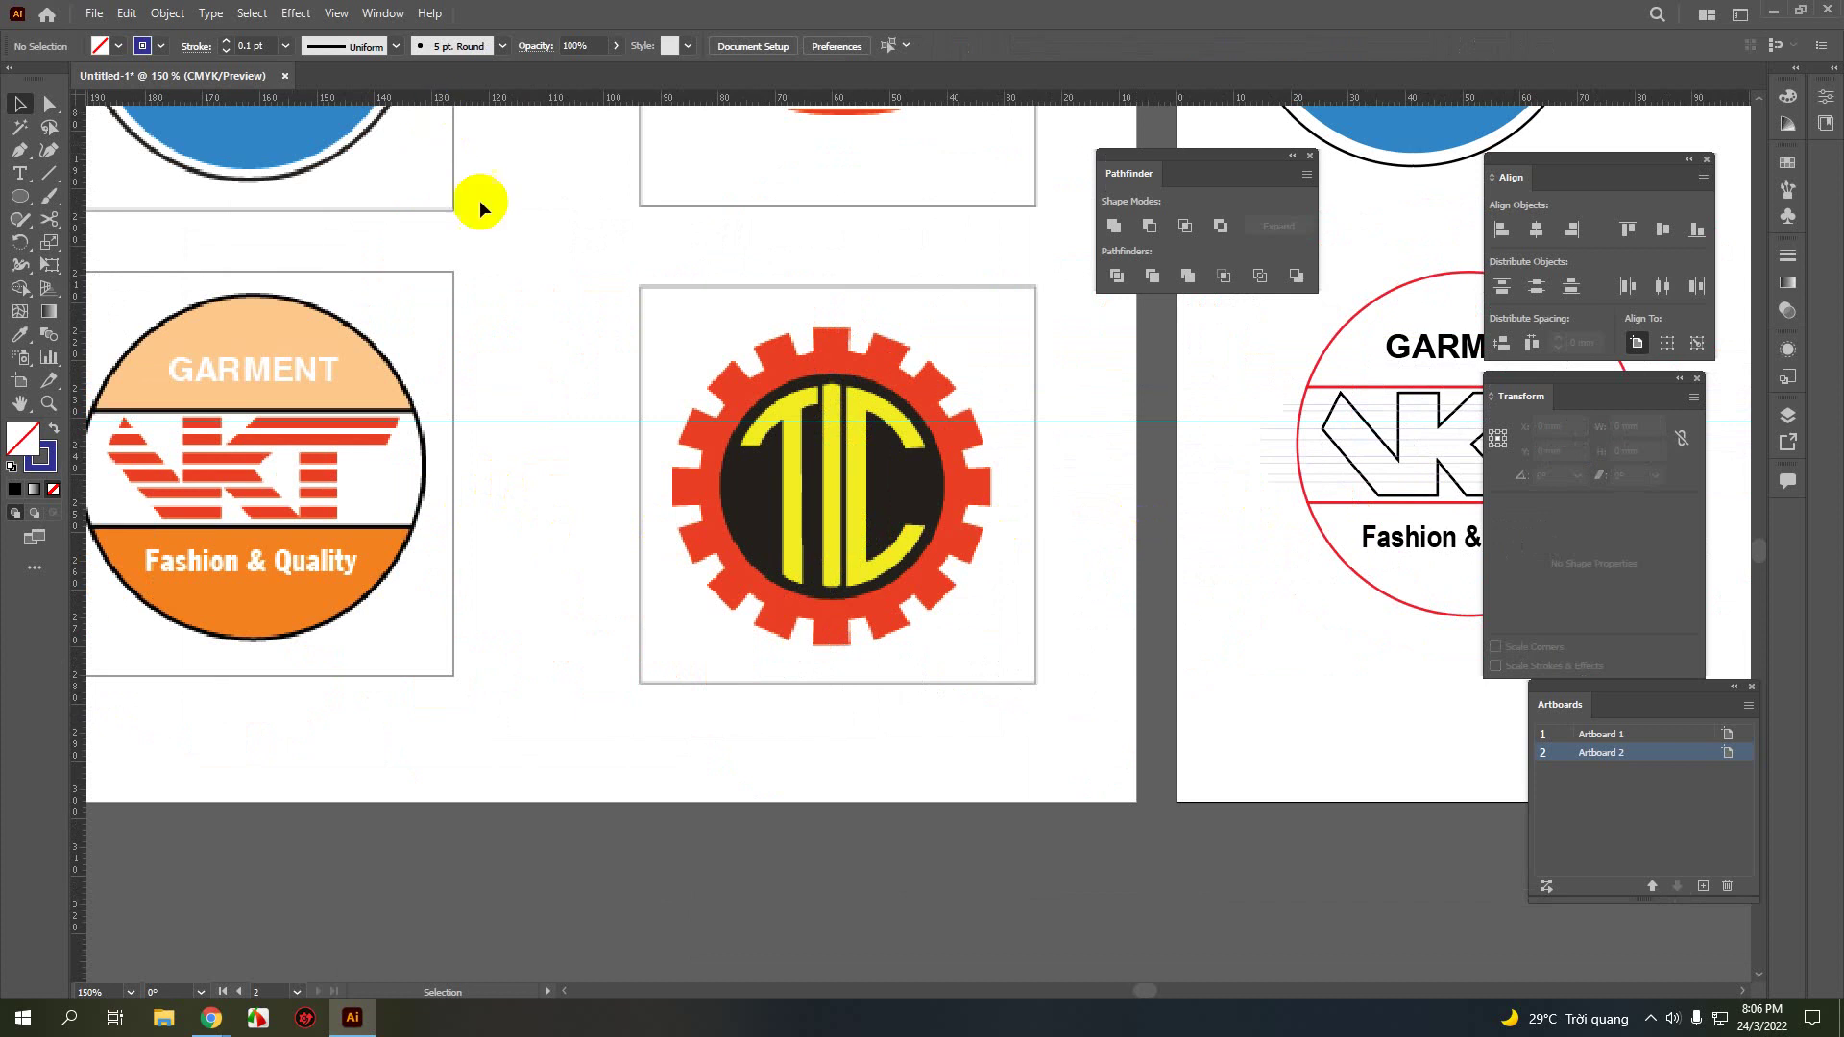
pyautogui.click(534, 409)
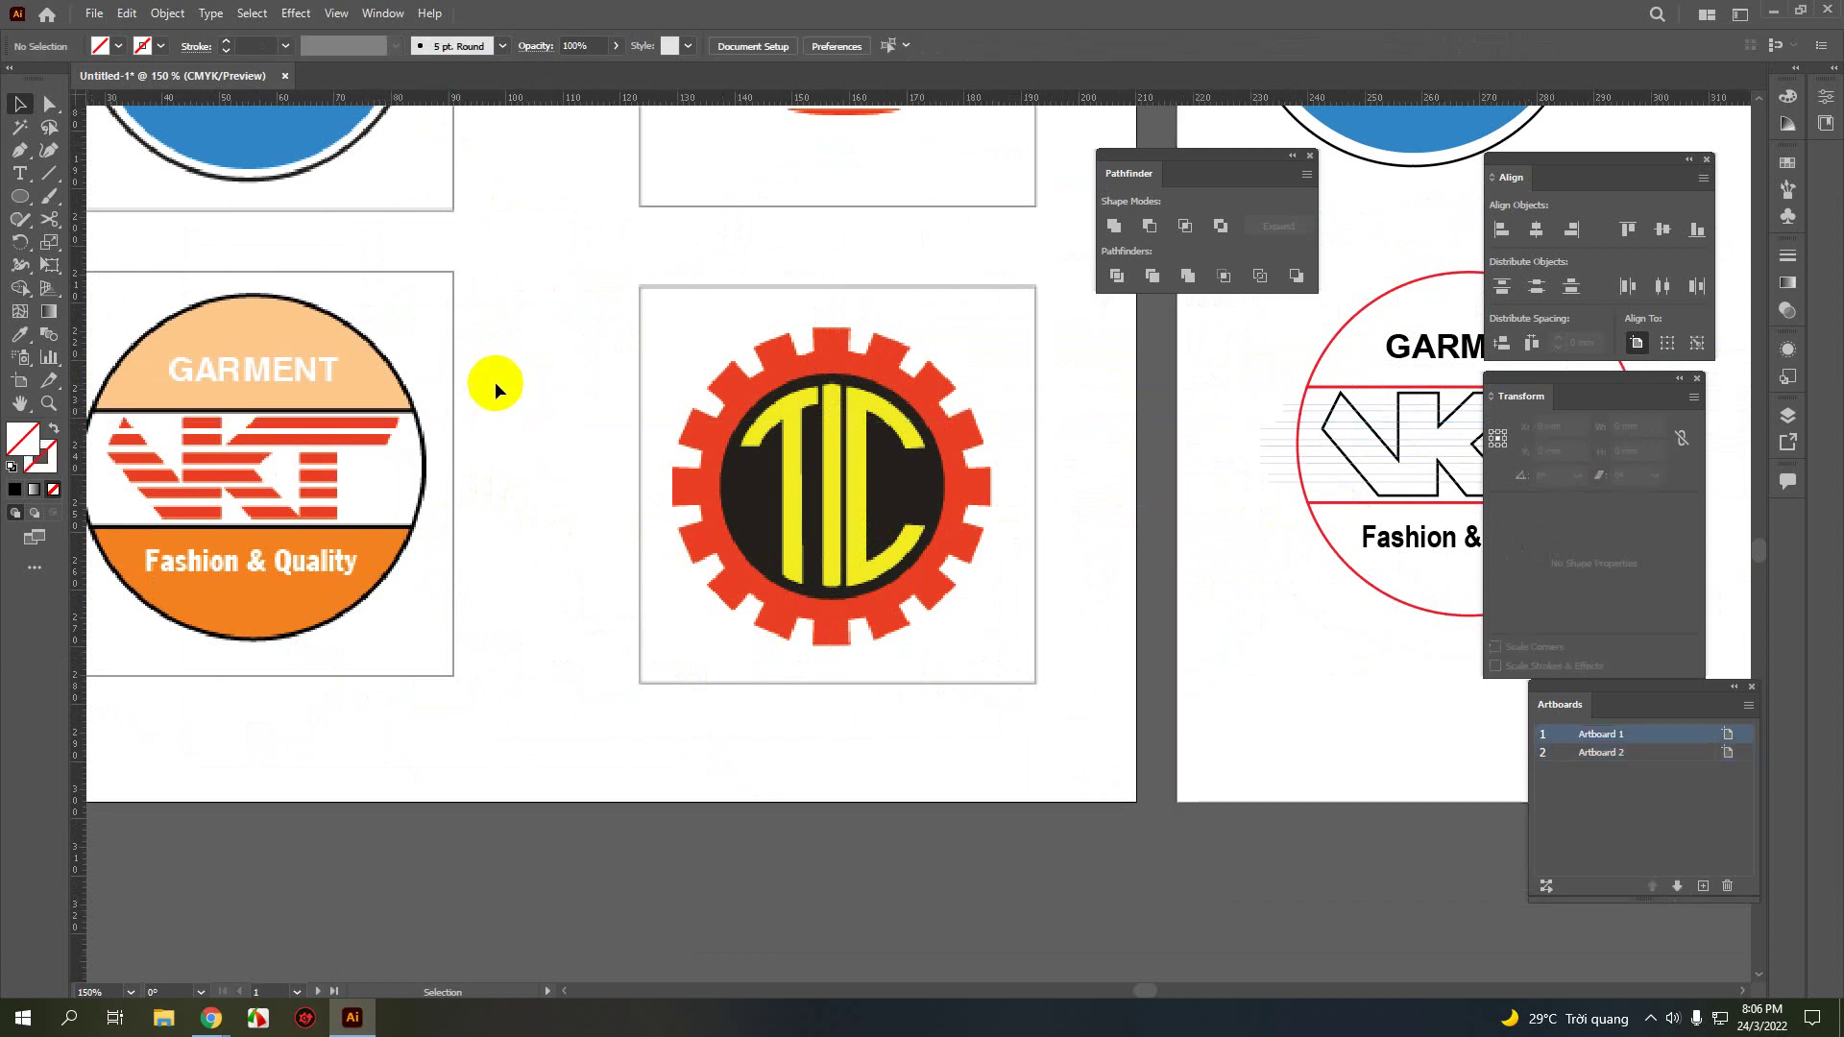
pyautogui.moveTo(403, 116); pyautogui.dragTo(386, 434)
pyautogui.moveTo(734, 524); pyautogui.dragTo(307, 522)
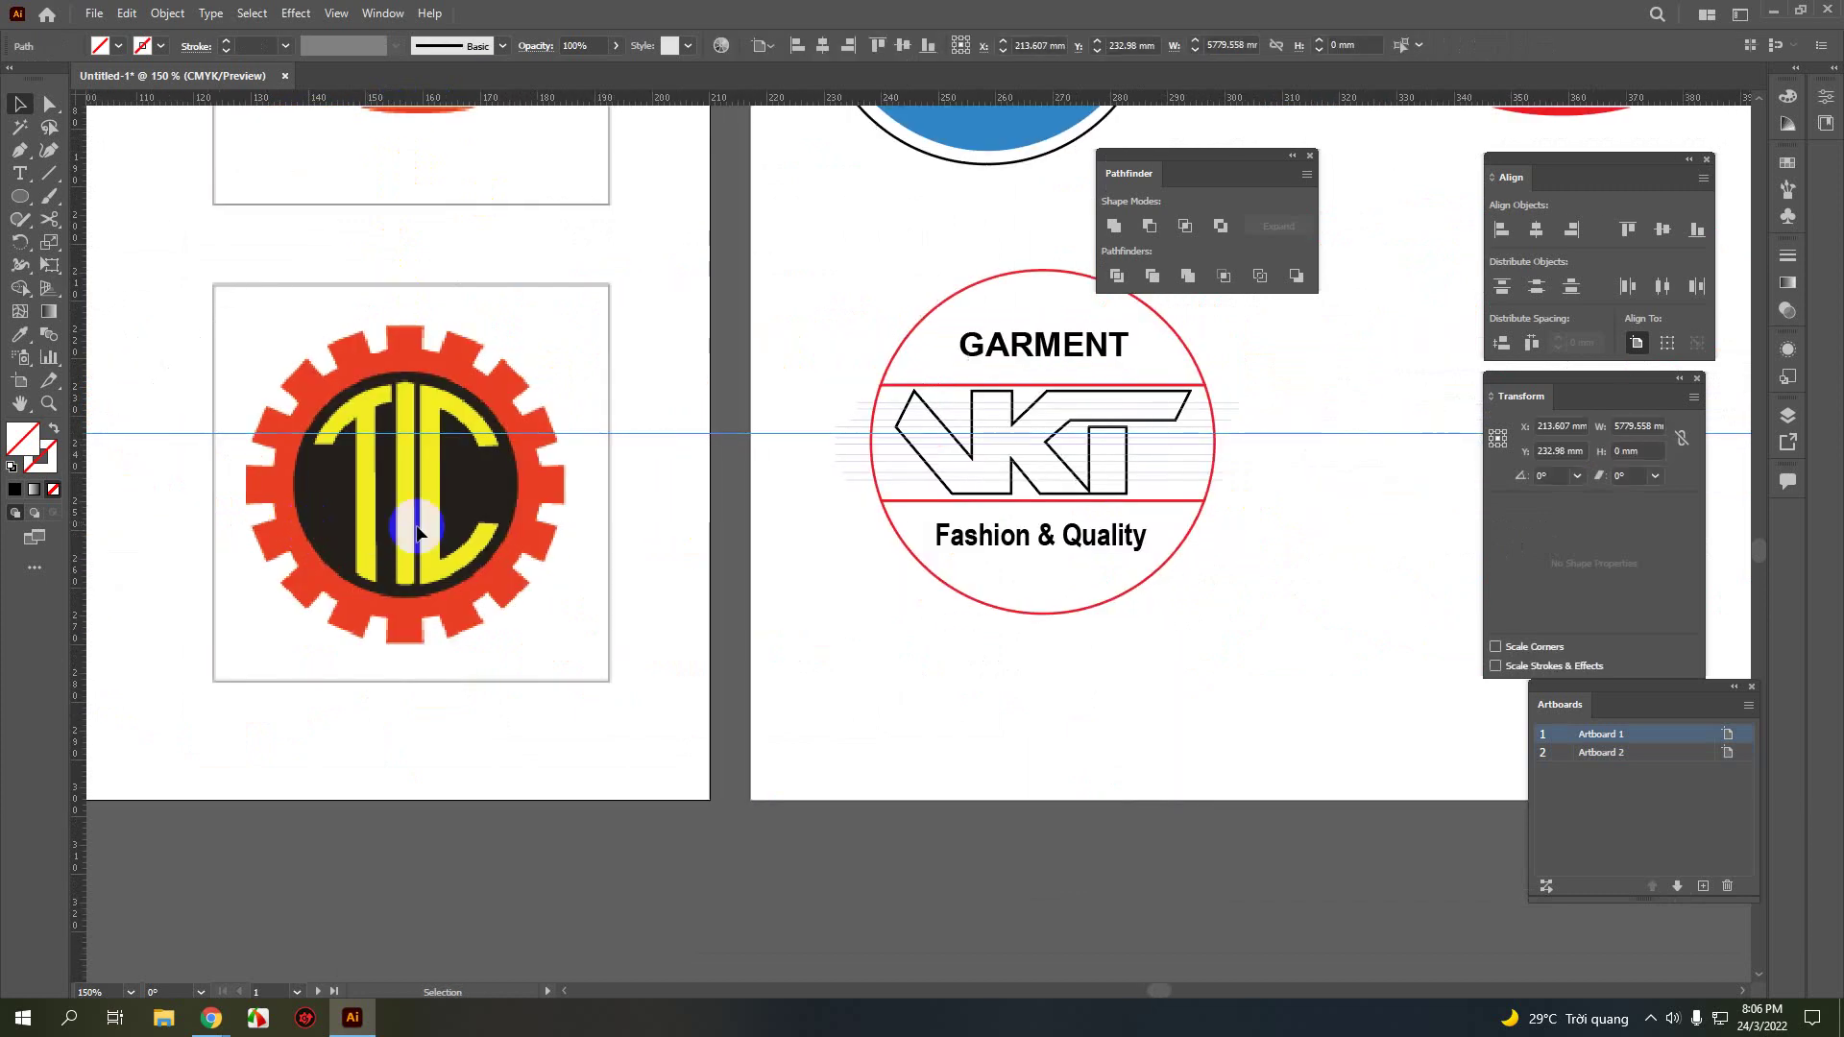
pyautogui.press('Delete')
# - Undo the recent edits back to the traced artwork lying over the reference logo on Artboard 1, and deselect it
pyautogui.scroll(-2, 631, 438)
pyautogui.moveTo(740, 483); pyautogui.dragTo(757, 485)
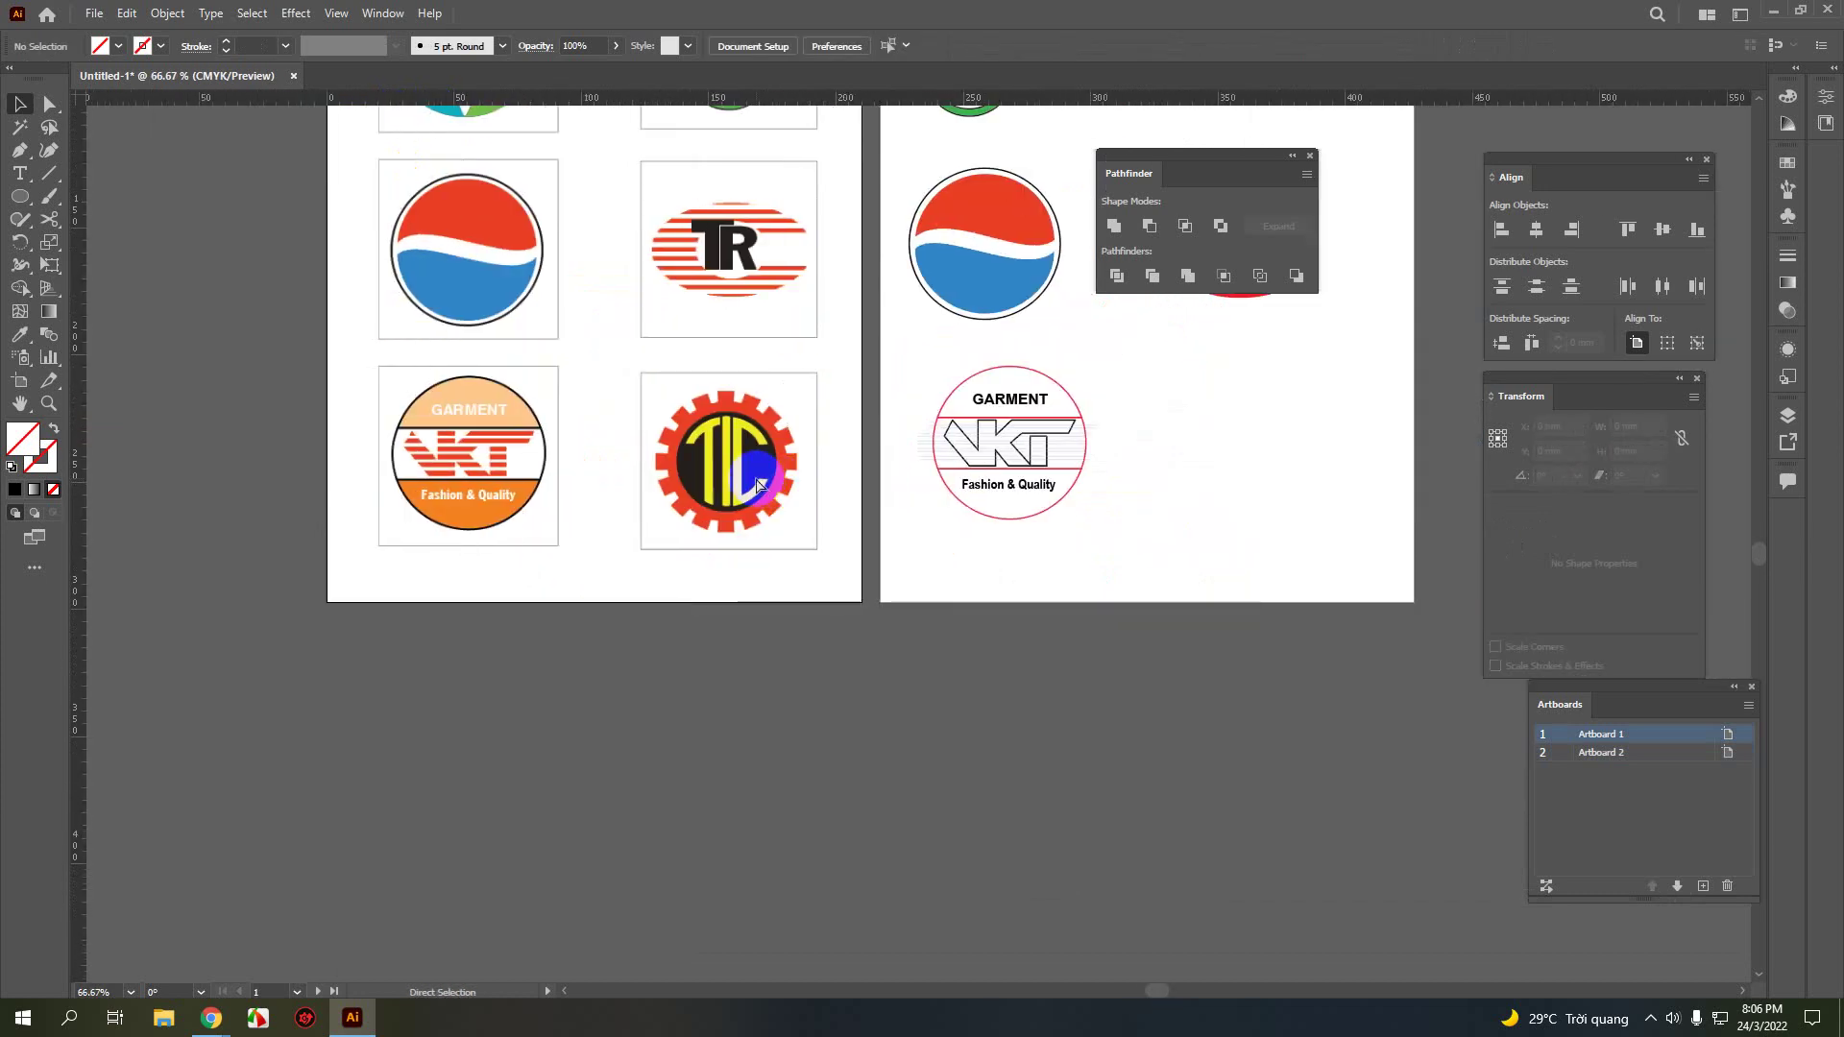
pyautogui.hotkey('ctrl', 'z')
pyautogui.hotkey('ctrl', 'z')
pyautogui.hotkey('ctrl', 'z')
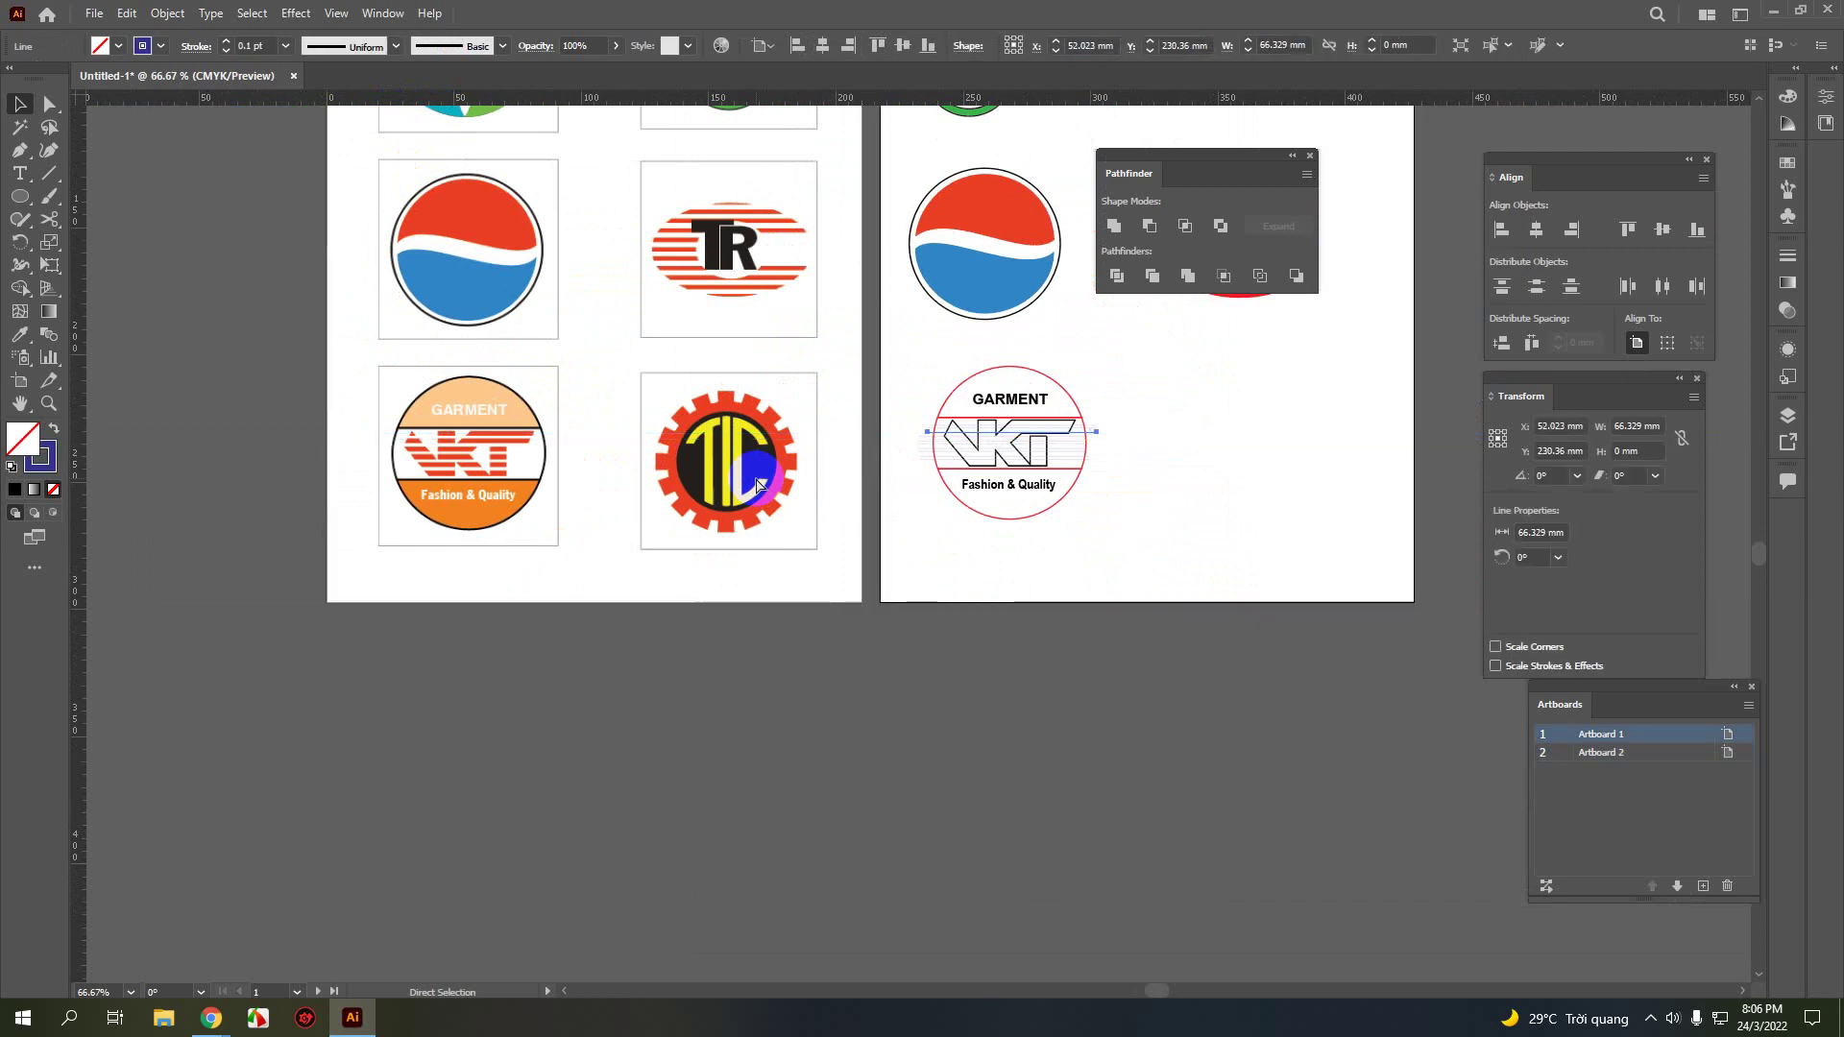
pyautogui.hotkey('ctrl', 'z')
pyautogui.hotkey('ctrl', 'z')
pyautogui.hotkey('ctrl', 'z')
pyautogui.scroll(3, 411, 439)
pyautogui.click(267, 504)
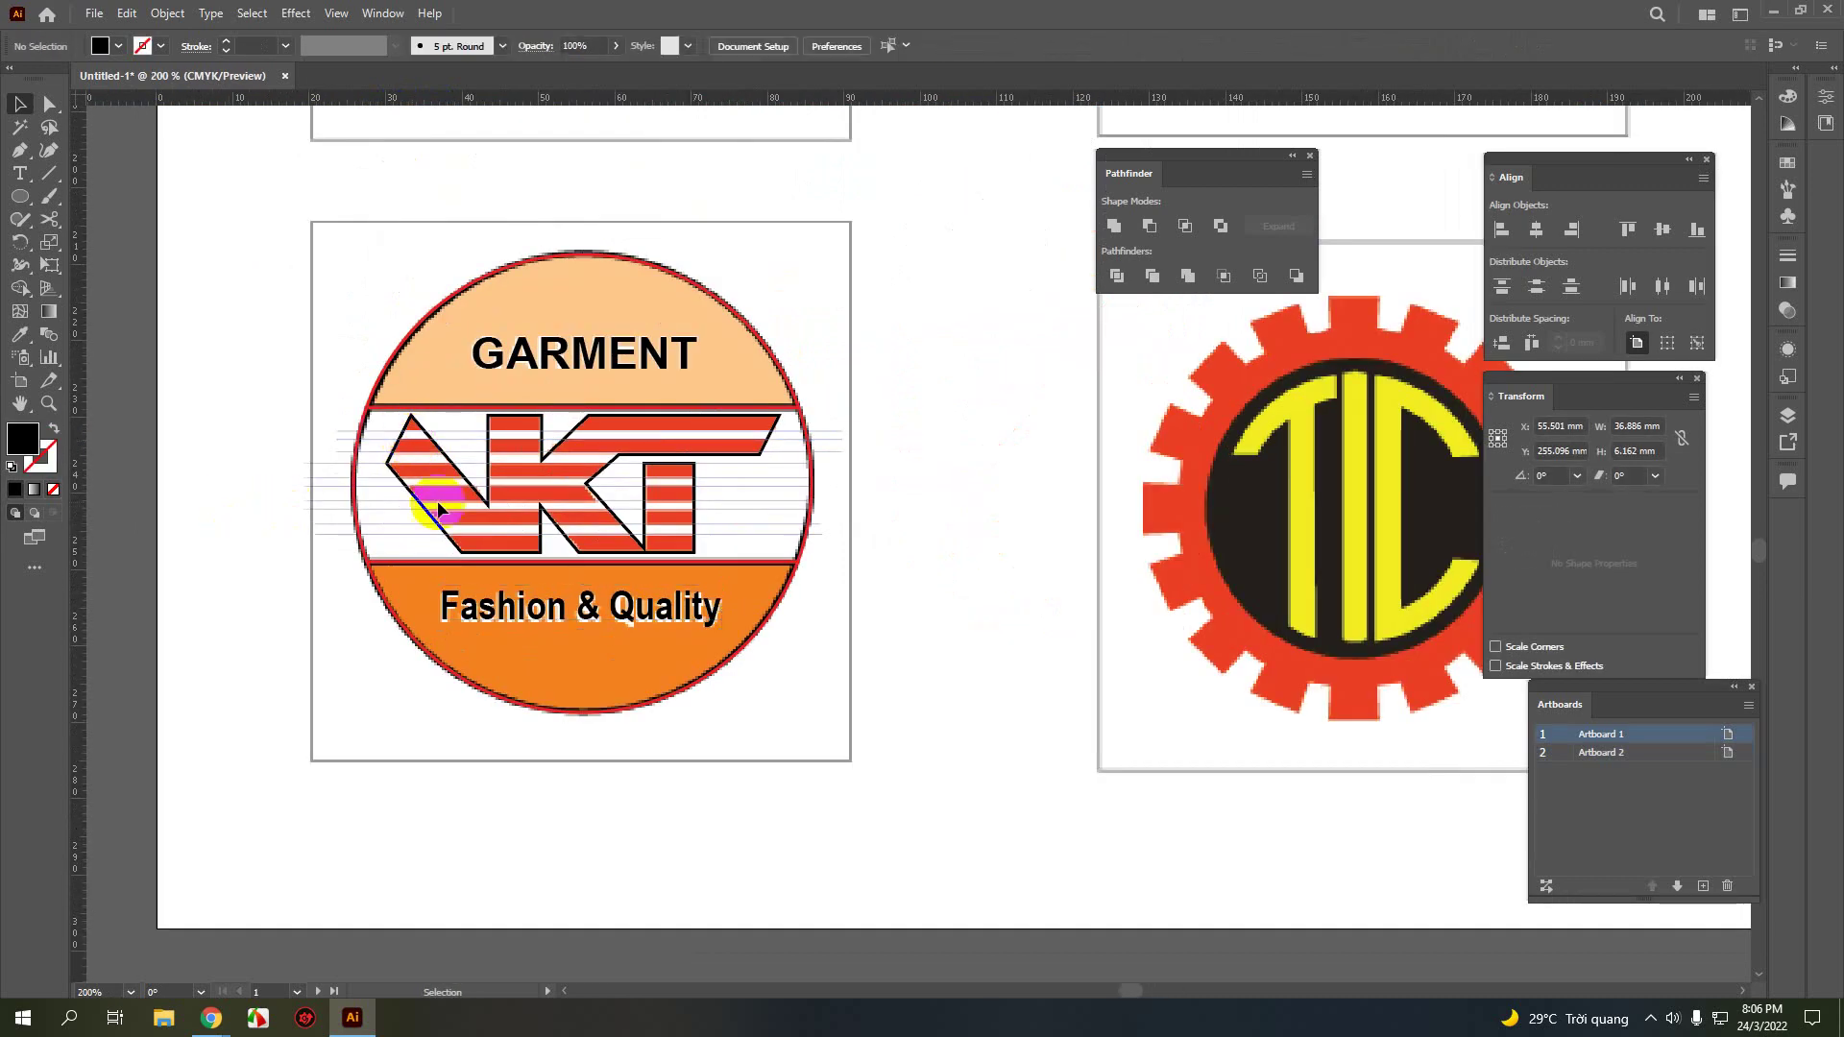
pyautogui.scroll(5, 552, 617)
pyautogui.click(591, 605)
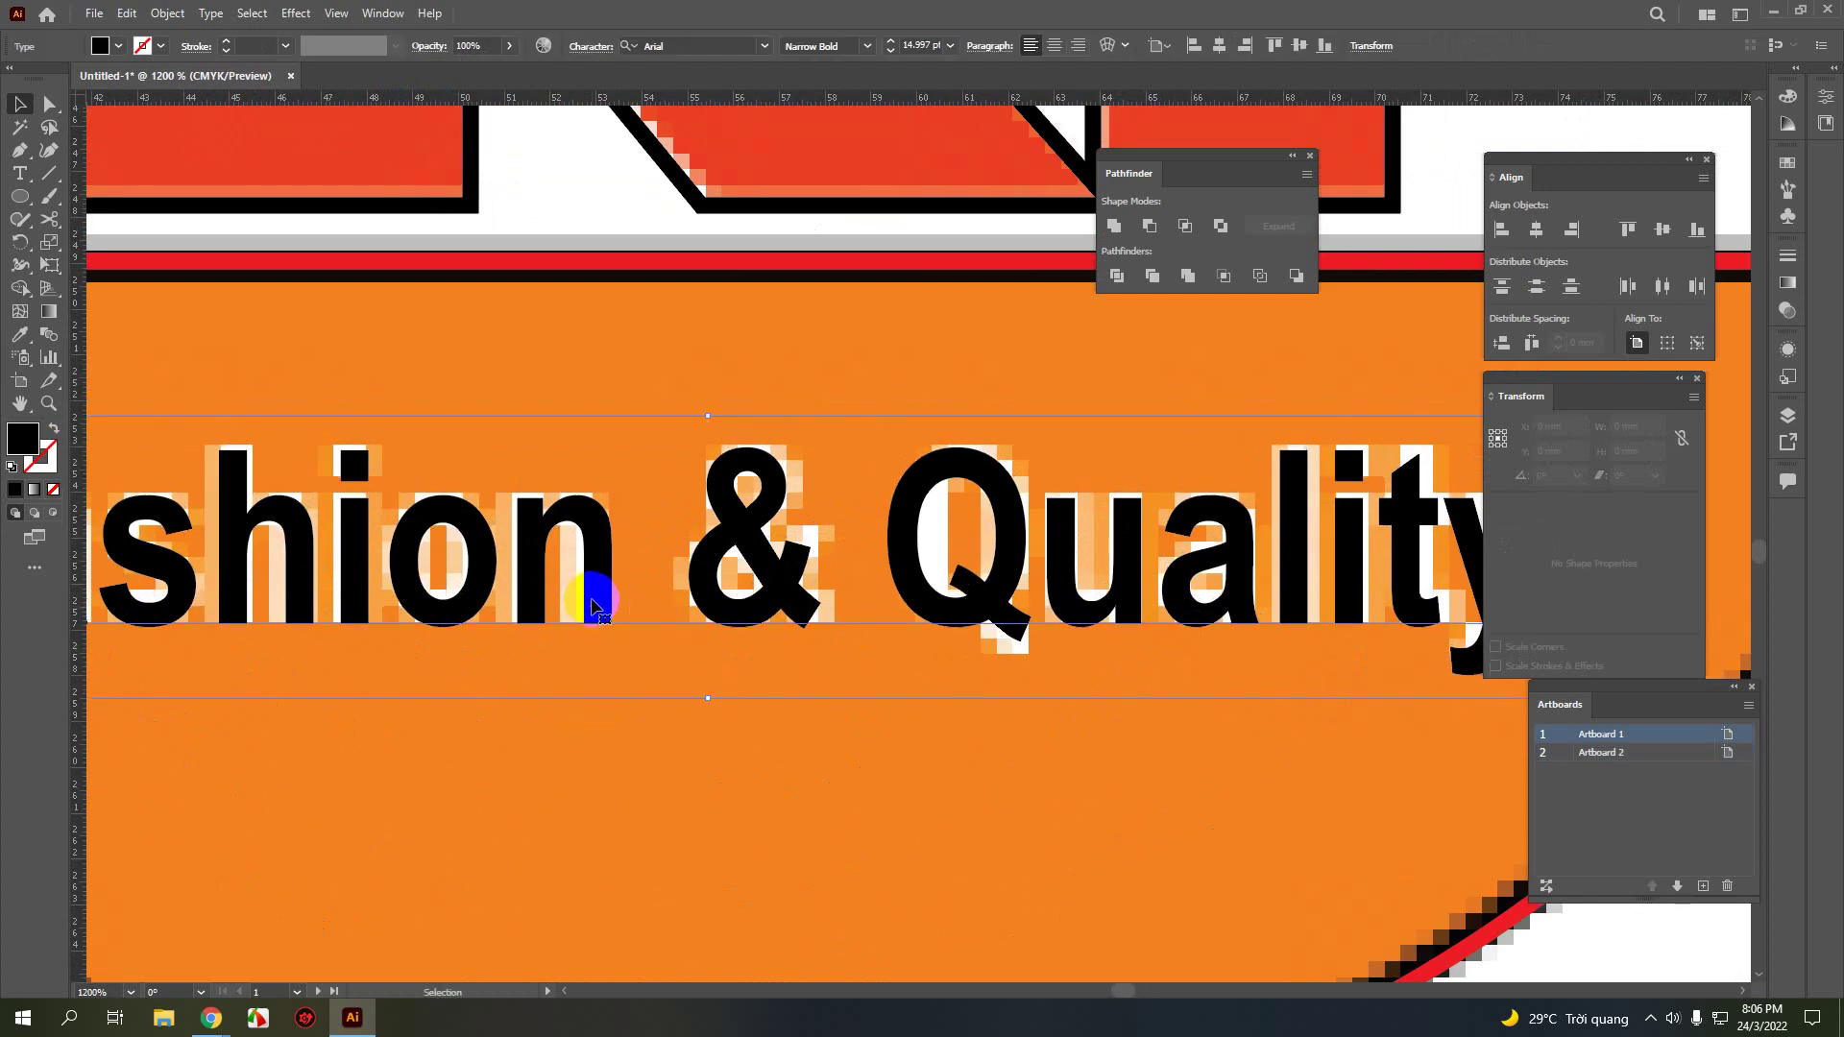
pyautogui.scroll(-2, 672, 537)
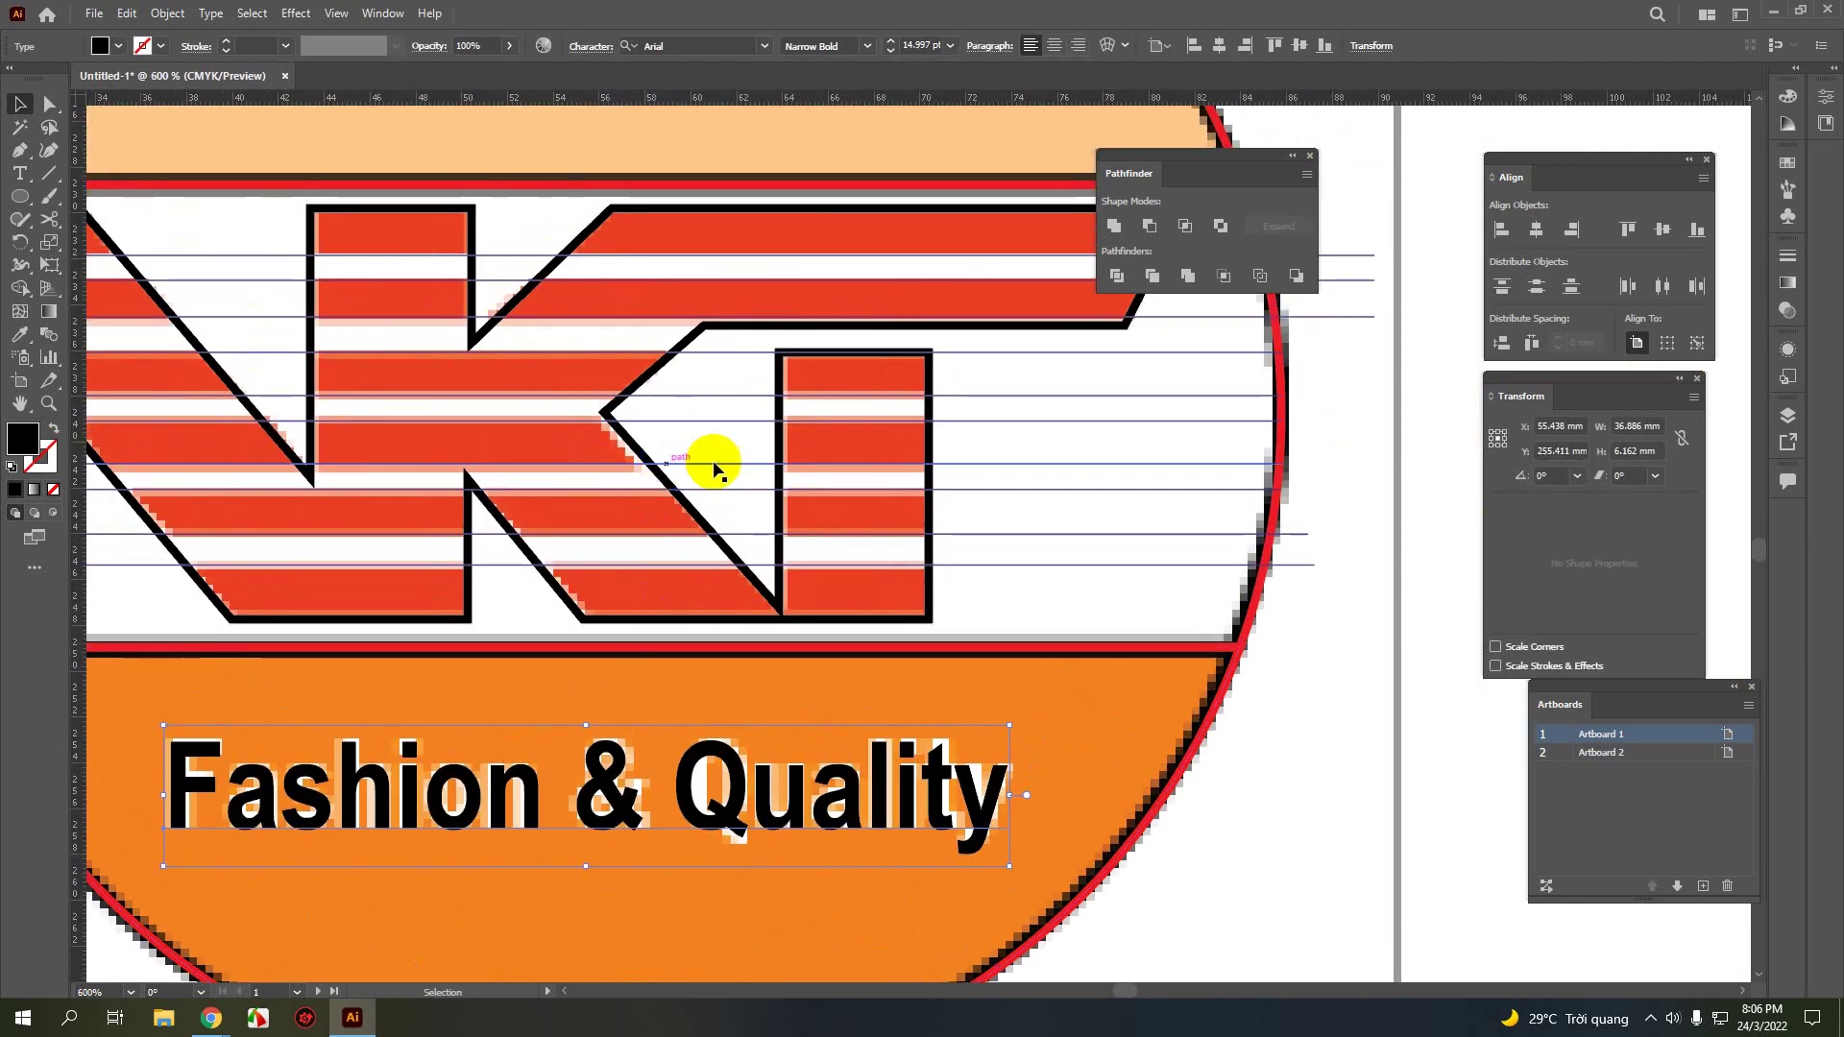
pyautogui.scroll(-1, 682, 384)
pyautogui.click(1020, 409)
# - Raise the two anchor points of the T bar's lower edge onto the third stripe line and deselect the outline
pyautogui.scroll(1, 751, 334)
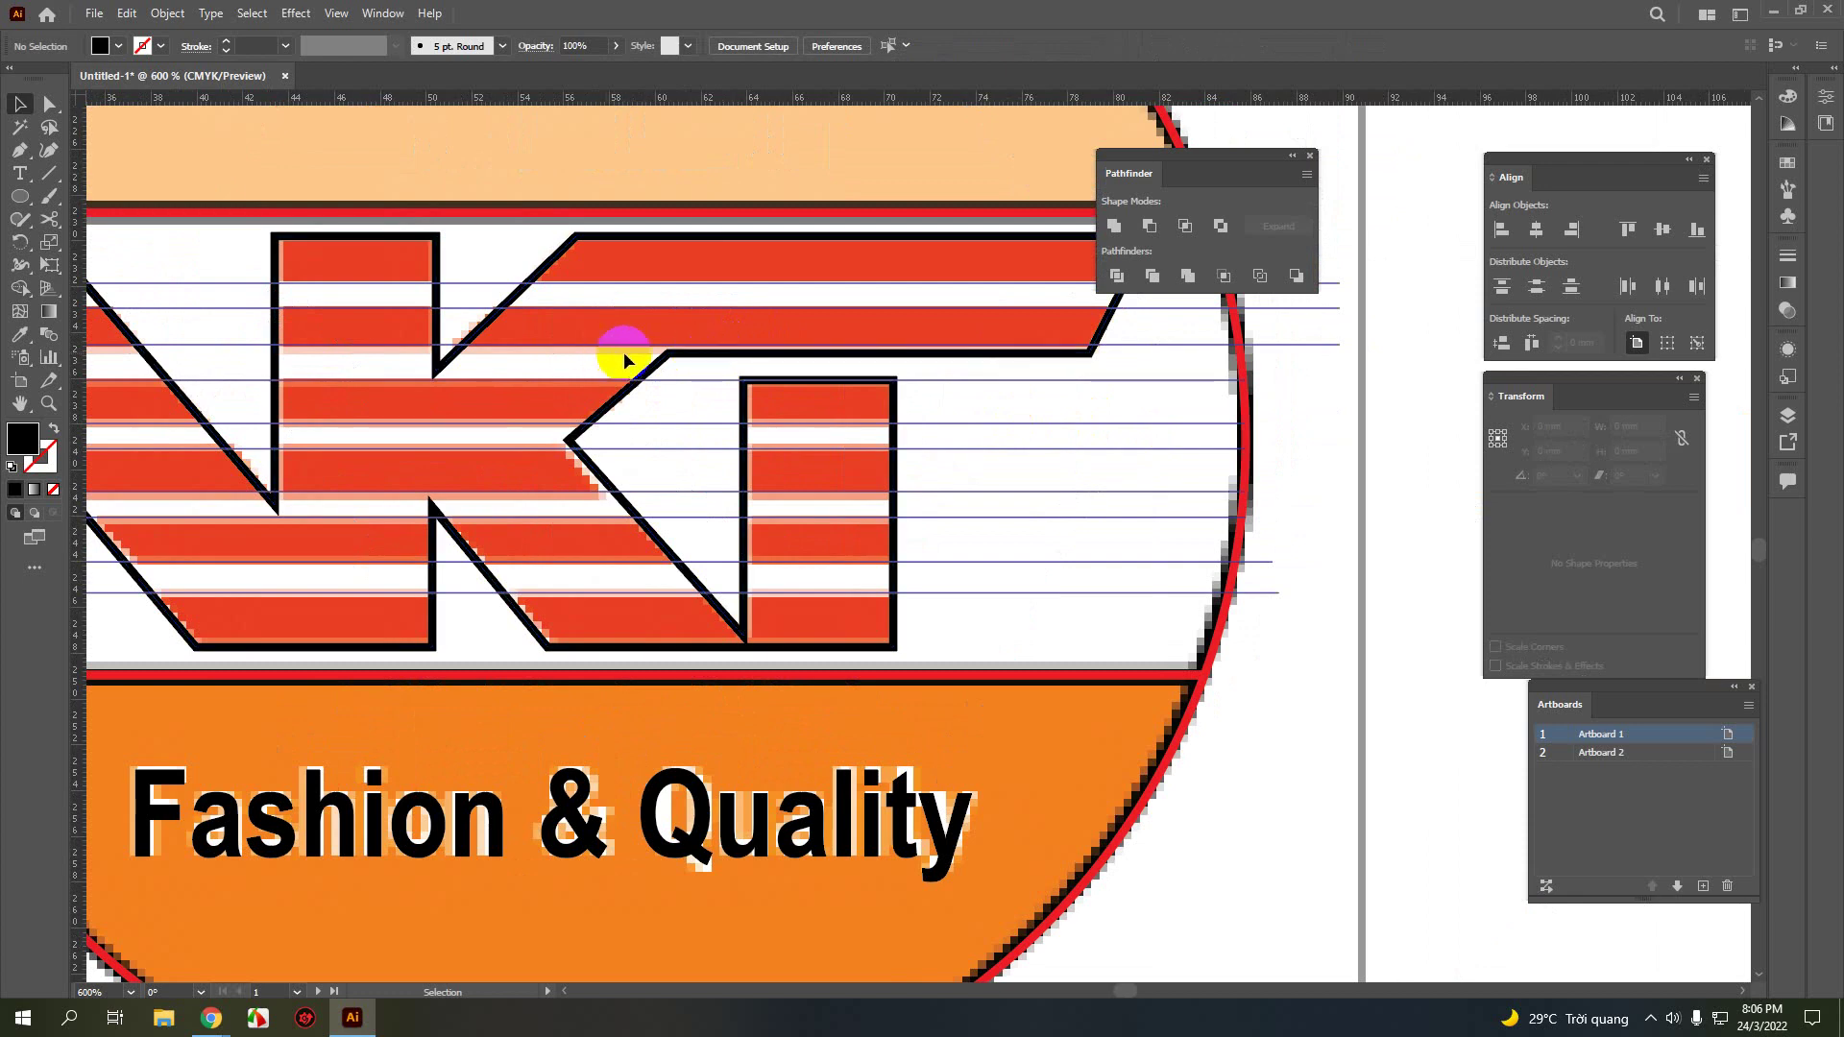
pyautogui.click(679, 356)
pyautogui.press('a')
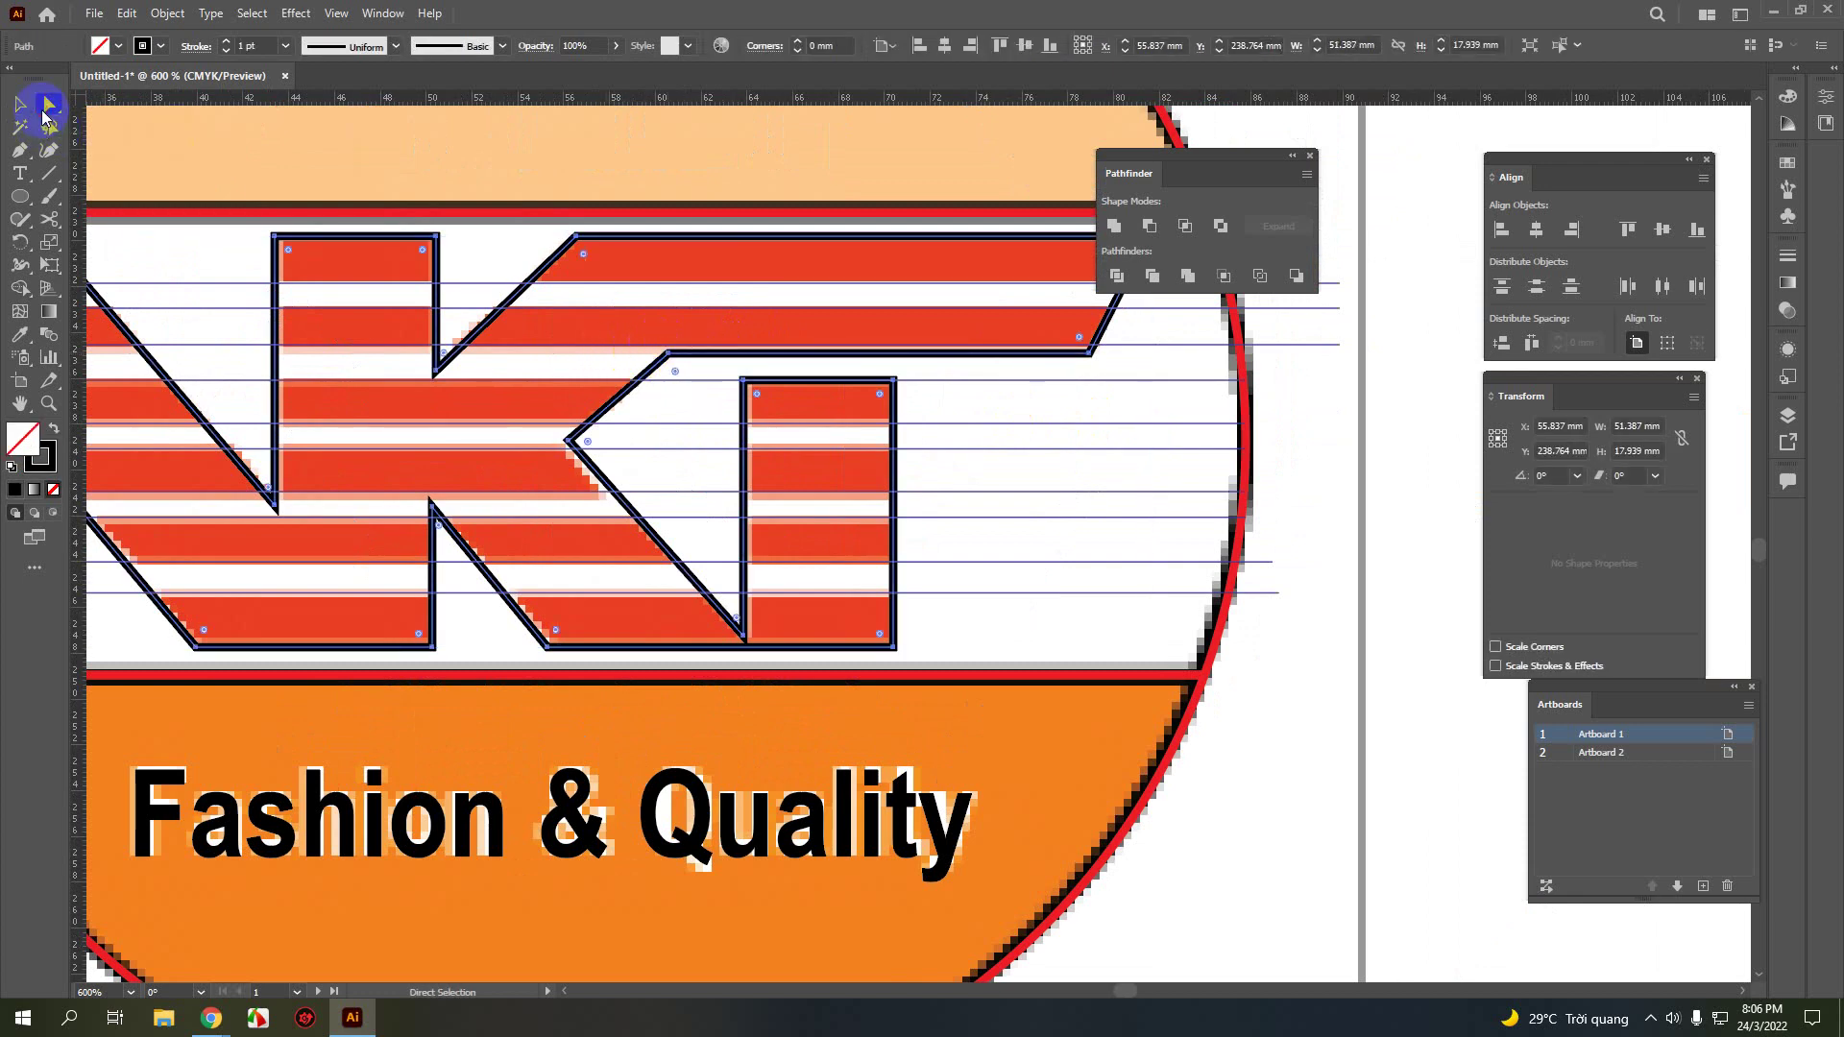
pyautogui.click(1082, 360)
pyautogui.click(1090, 355)
pyautogui.scroll(2, 1112, 364)
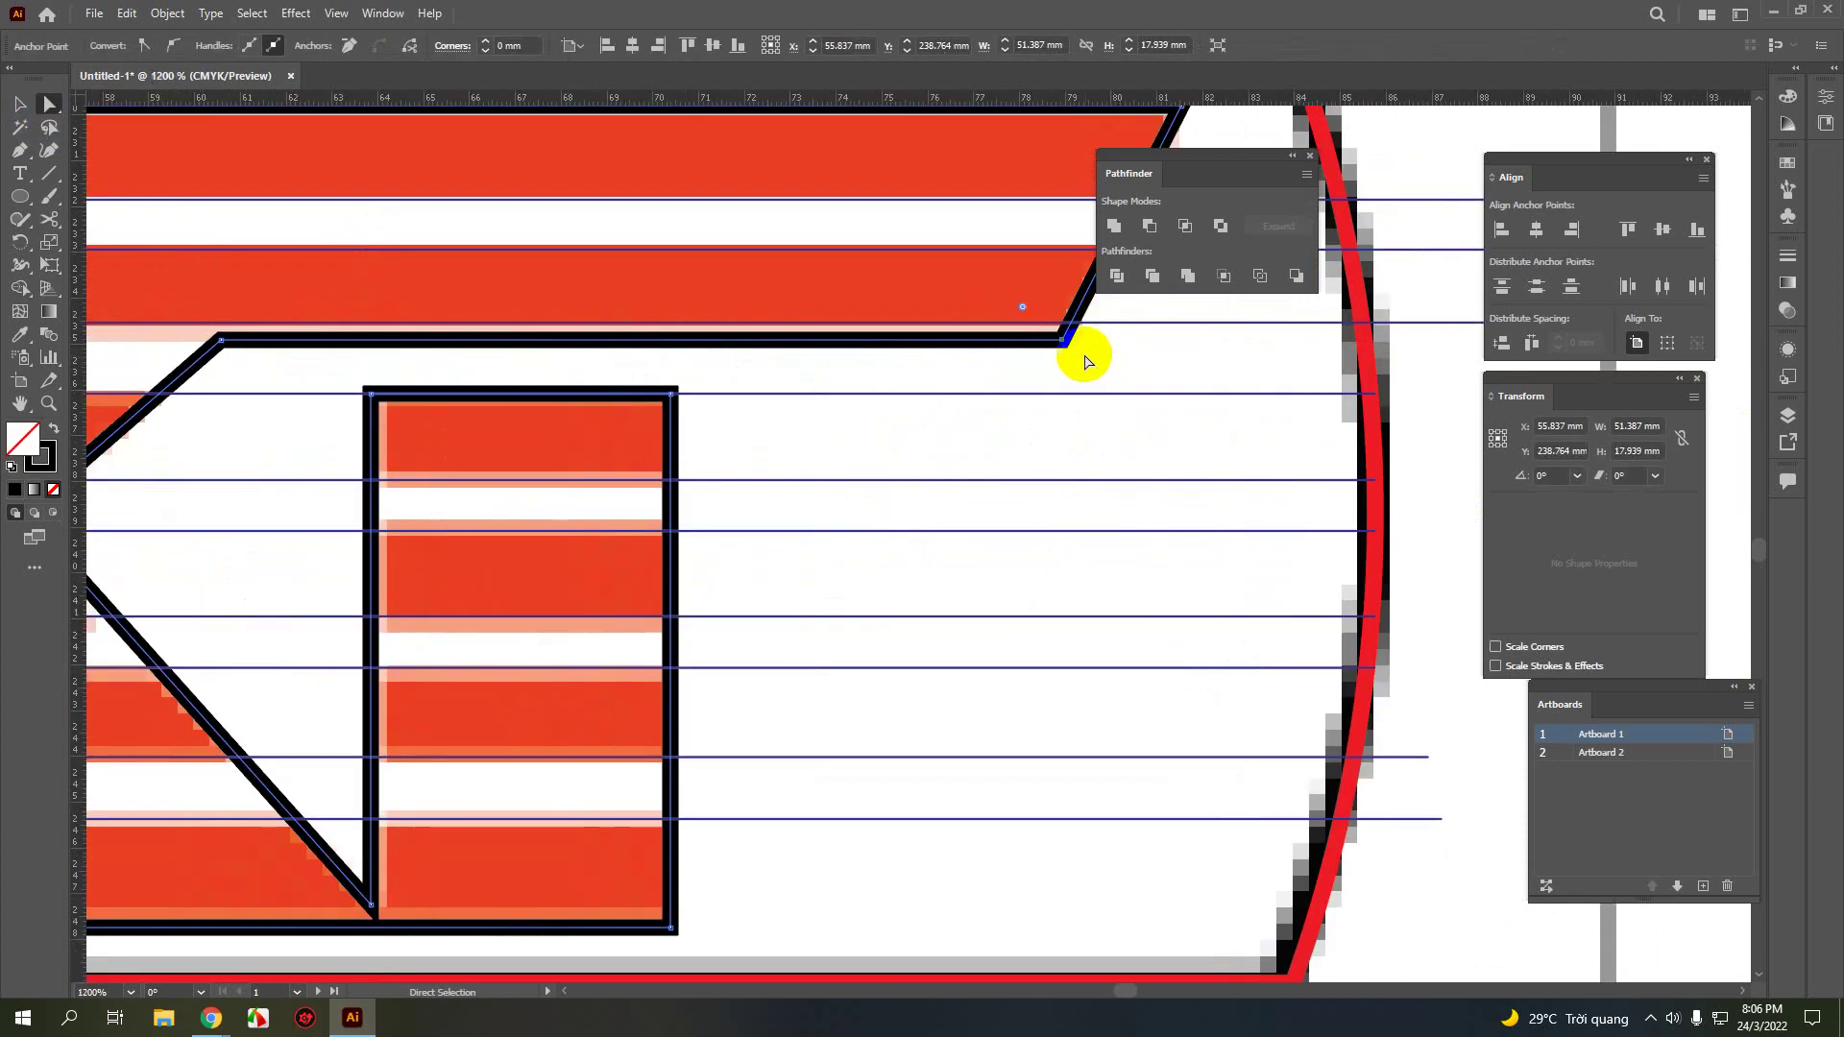
pyautogui.moveTo(1065, 340); pyautogui.dragTo(1073, 323)
pyautogui.scroll(-1, 1045, 322)
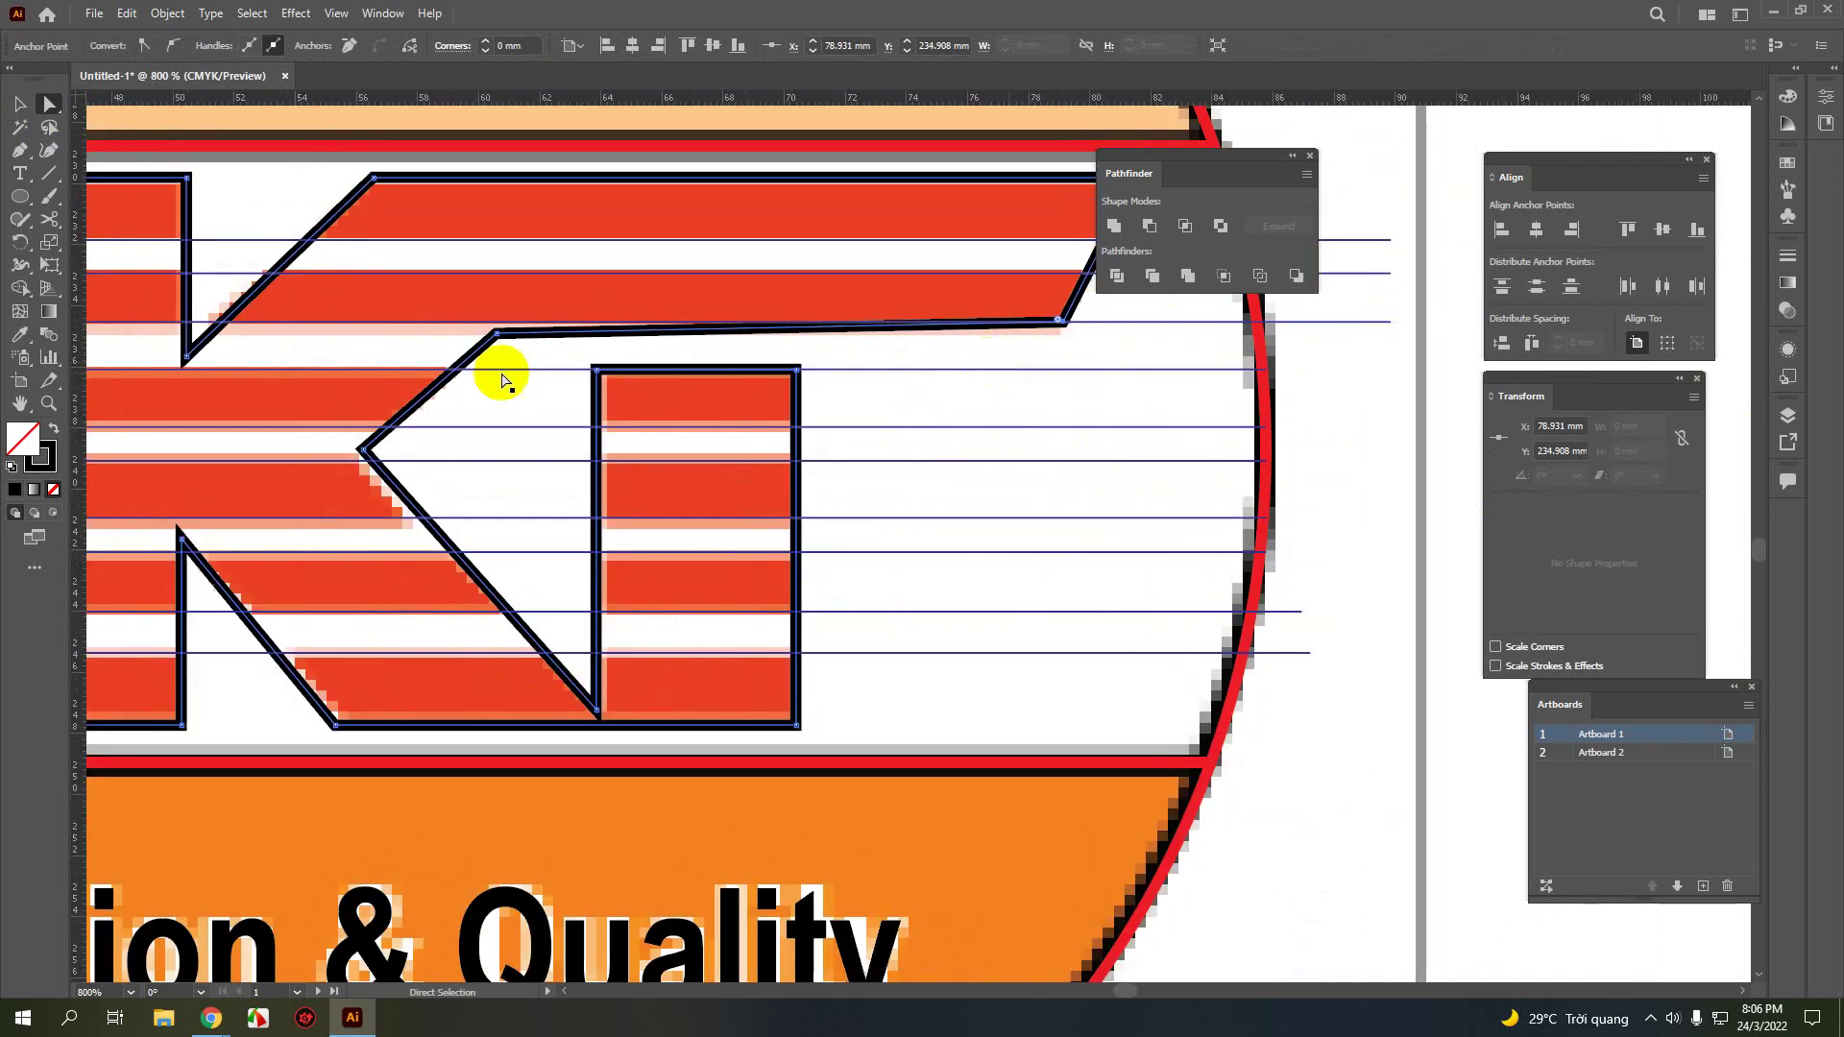
pyautogui.moveTo(495, 336); pyautogui.dragTo(494, 324)
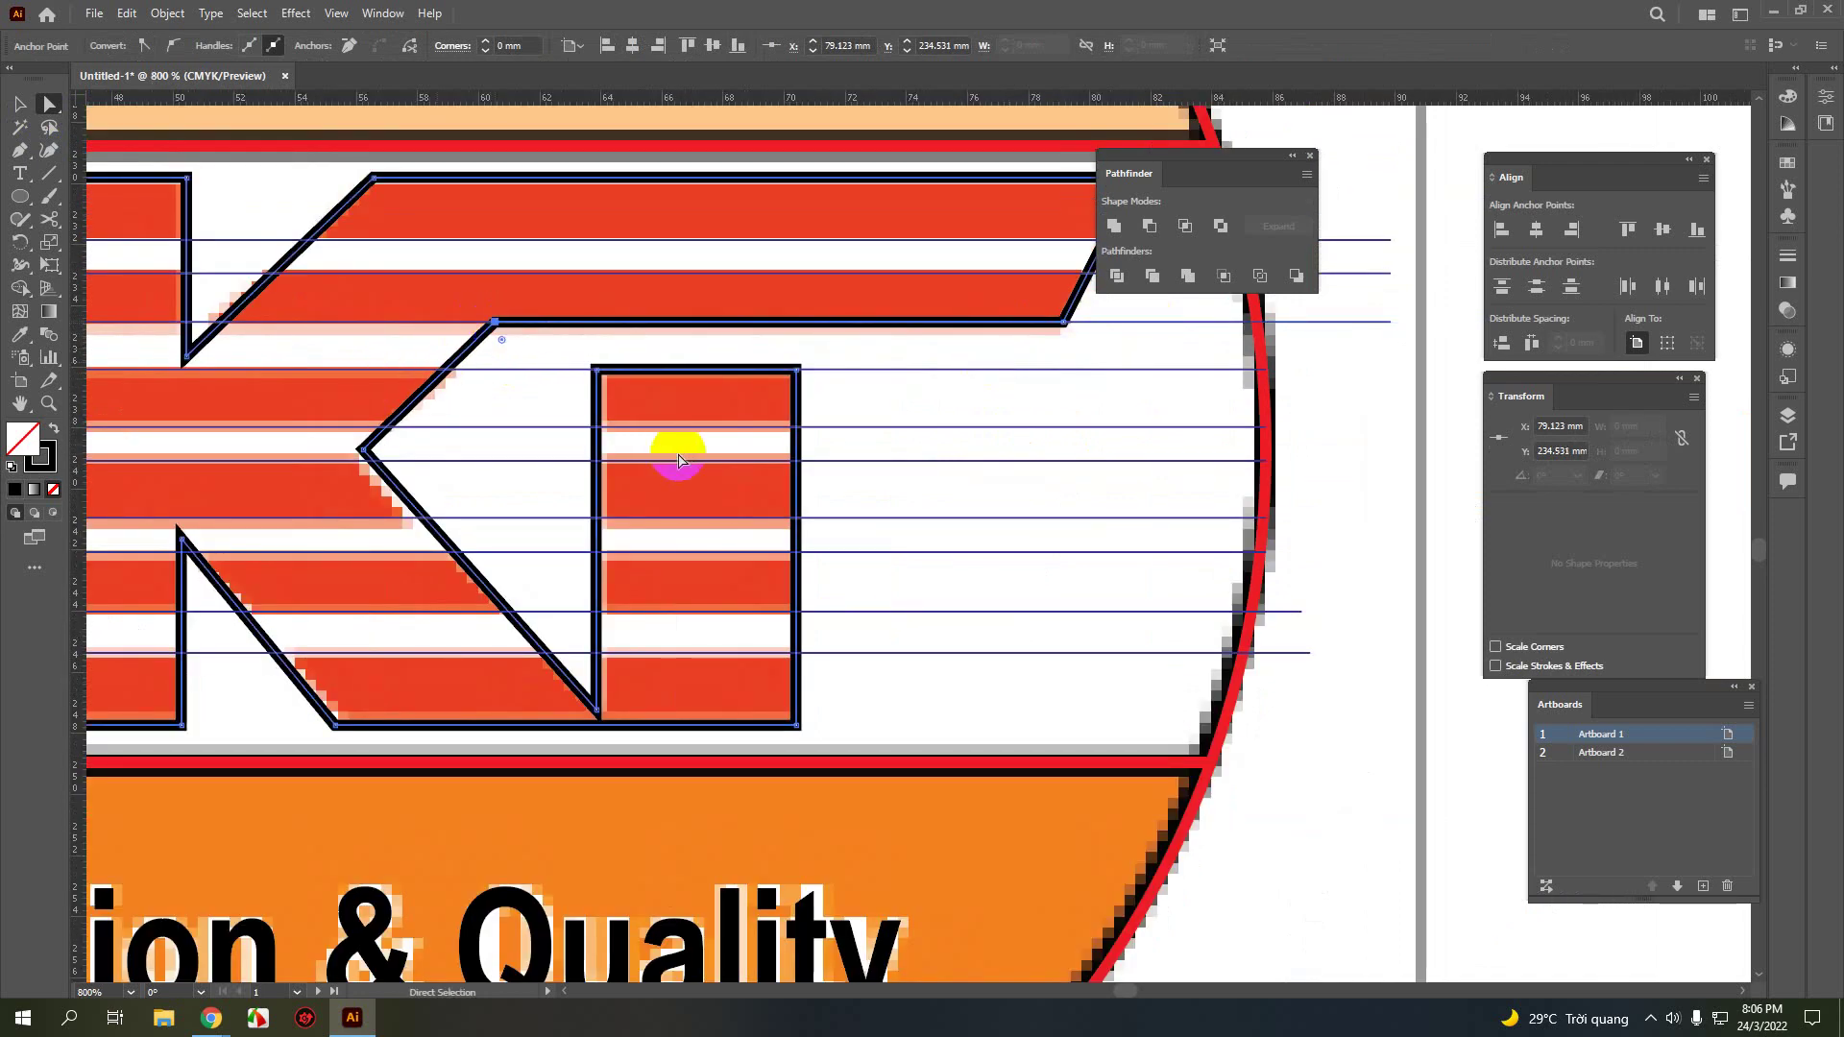
pyautogui.scroll(-2, 676, 468)
pyautogui.click(23, 106)
pyautogui.click(885, 417)
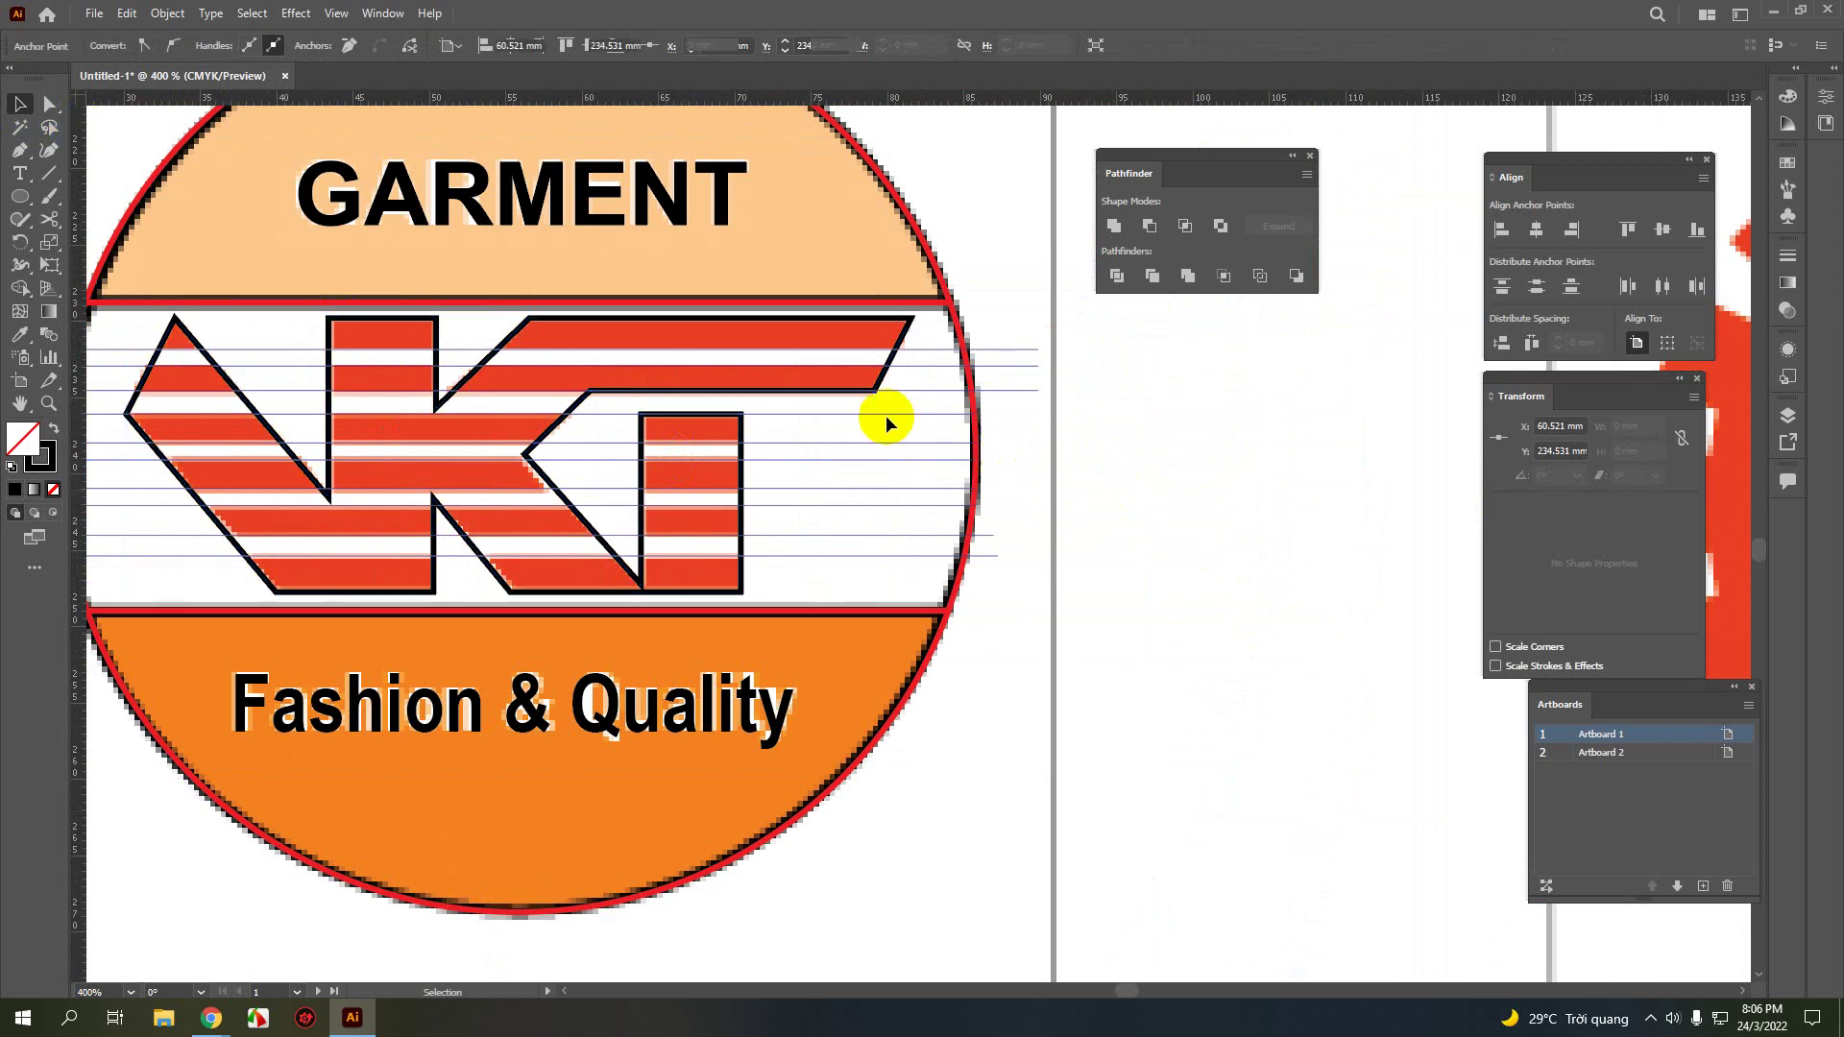
# - Move all the traced logo artwork off the reference image on Artboard 1 onto Artboard 2 and deselect it
pyautogui.scroll(-2, 765, 441)
pyautogui.moveTo(288, 197); pyautogui.dragTo(814, 651)
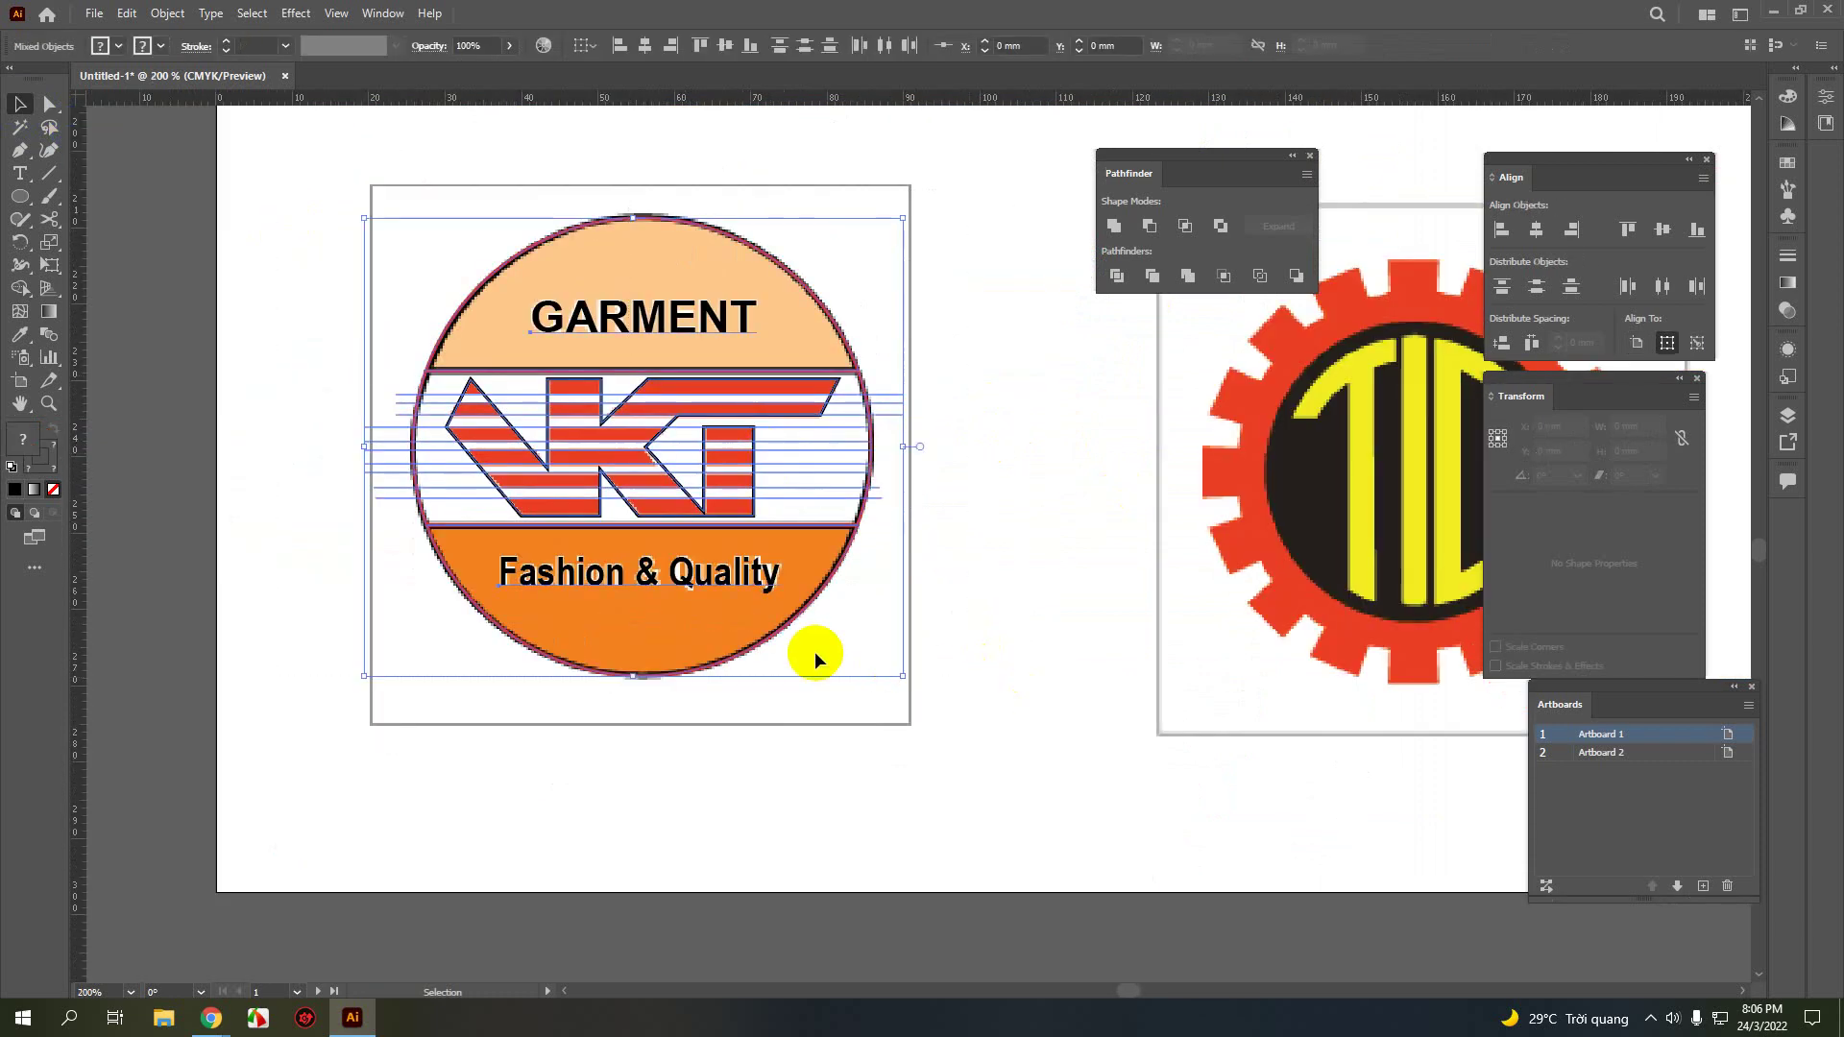
pyautogui.scroll(-2, 952, 710)
pyautogui.moveTo(685, 601); pyautogui.dragTo(1436, 523)
pyautogui.moveTo(1324, 674); pyautogui.dragTo(1066, 676)
pyautogui.click(1066, 683)
# - Divide the VKT outline along all the horizontal stripe lines and ungroup the resulting pieces
pyautogui.scroll(3, 1152, 517)
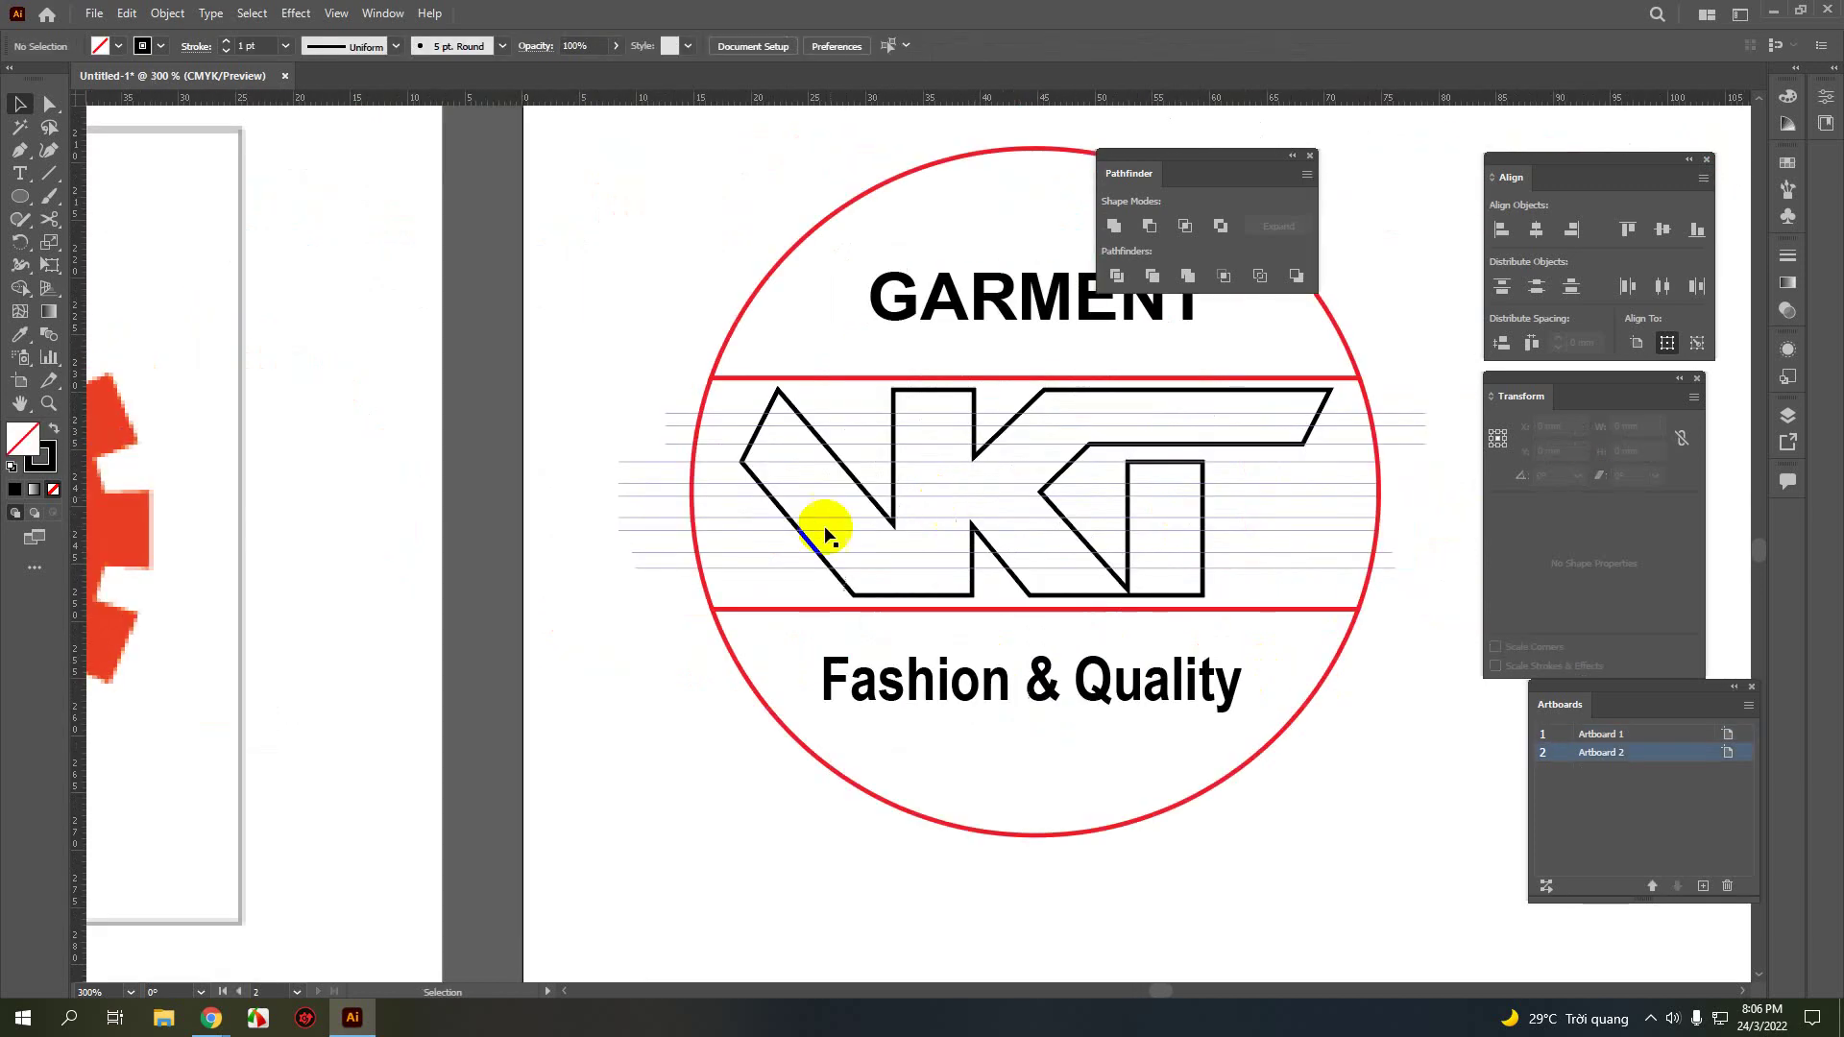
pyautogui.moveTo(670, 555); pyautogui.dragTo(620, 353)
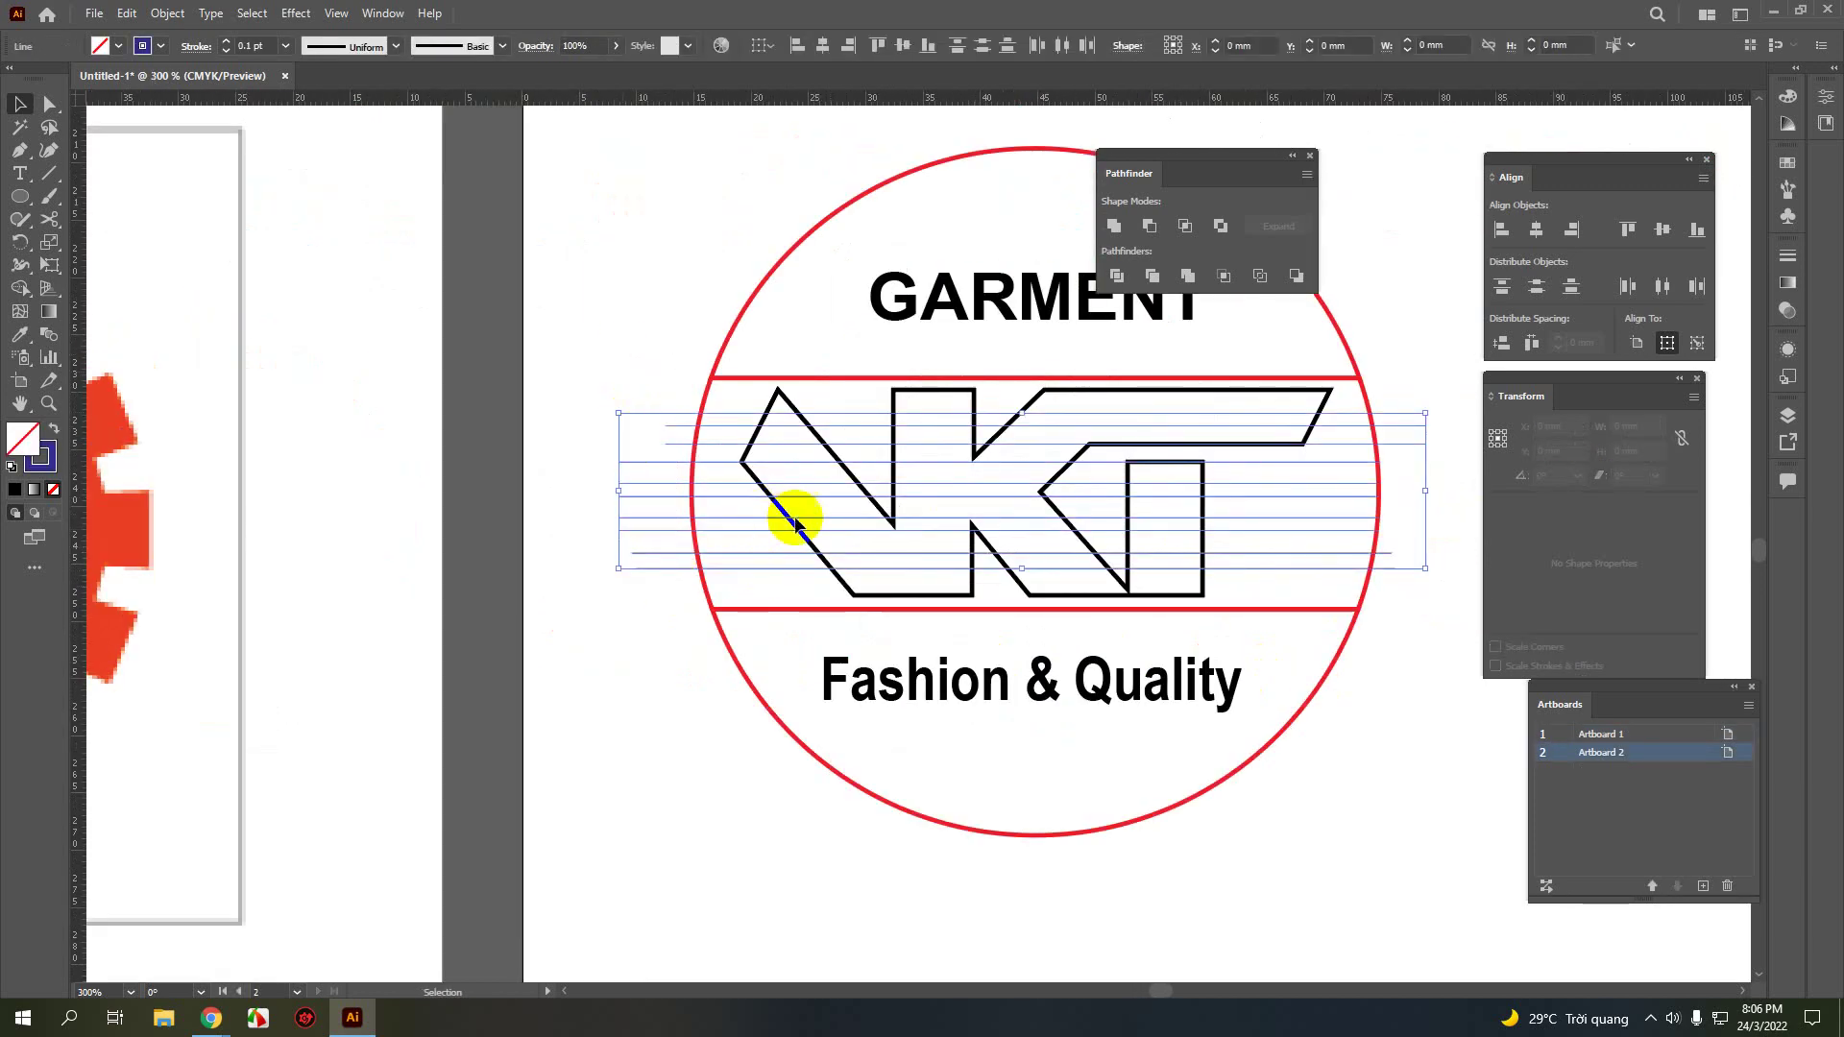
pyautogui.keyDown('shift'); pyautogui.click(886, 388); pyautogui.keyUp('shift')
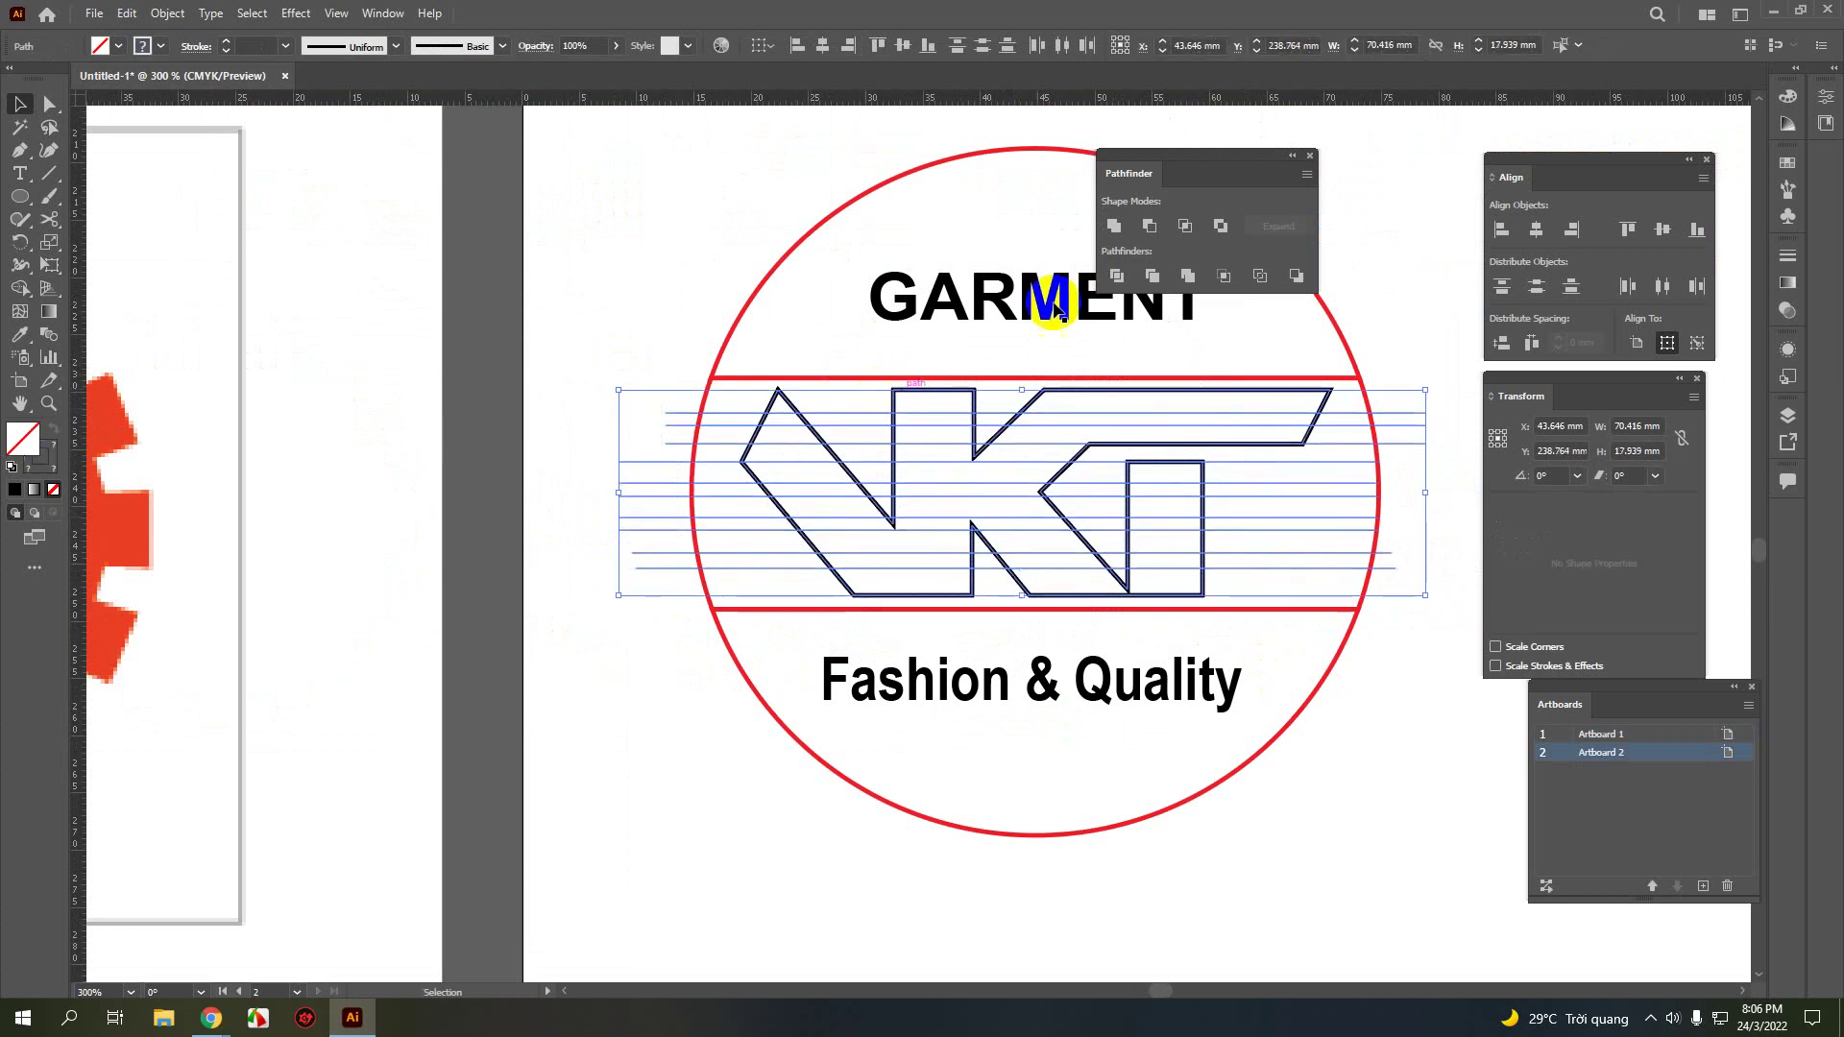
pyautogui.click(1116, 276)
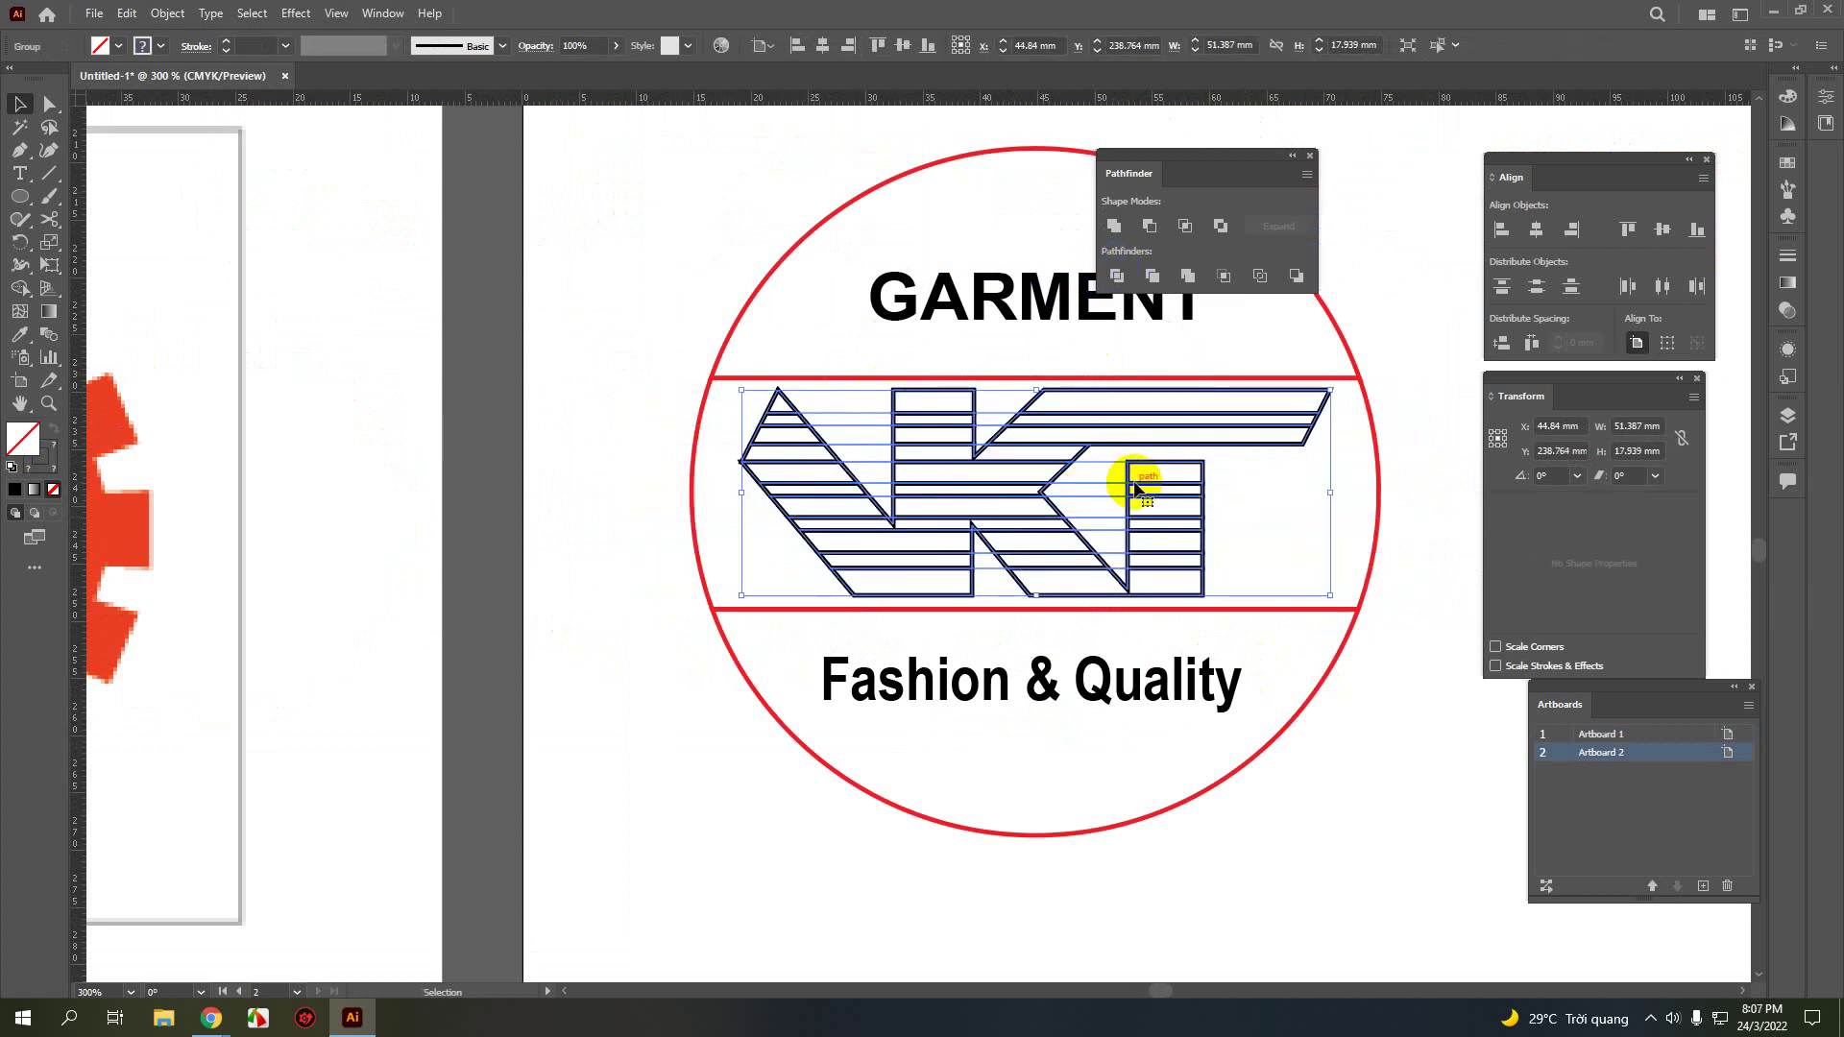
pyautogui.rightClick(1134, 483)
pyautogui.click(1343, 807)
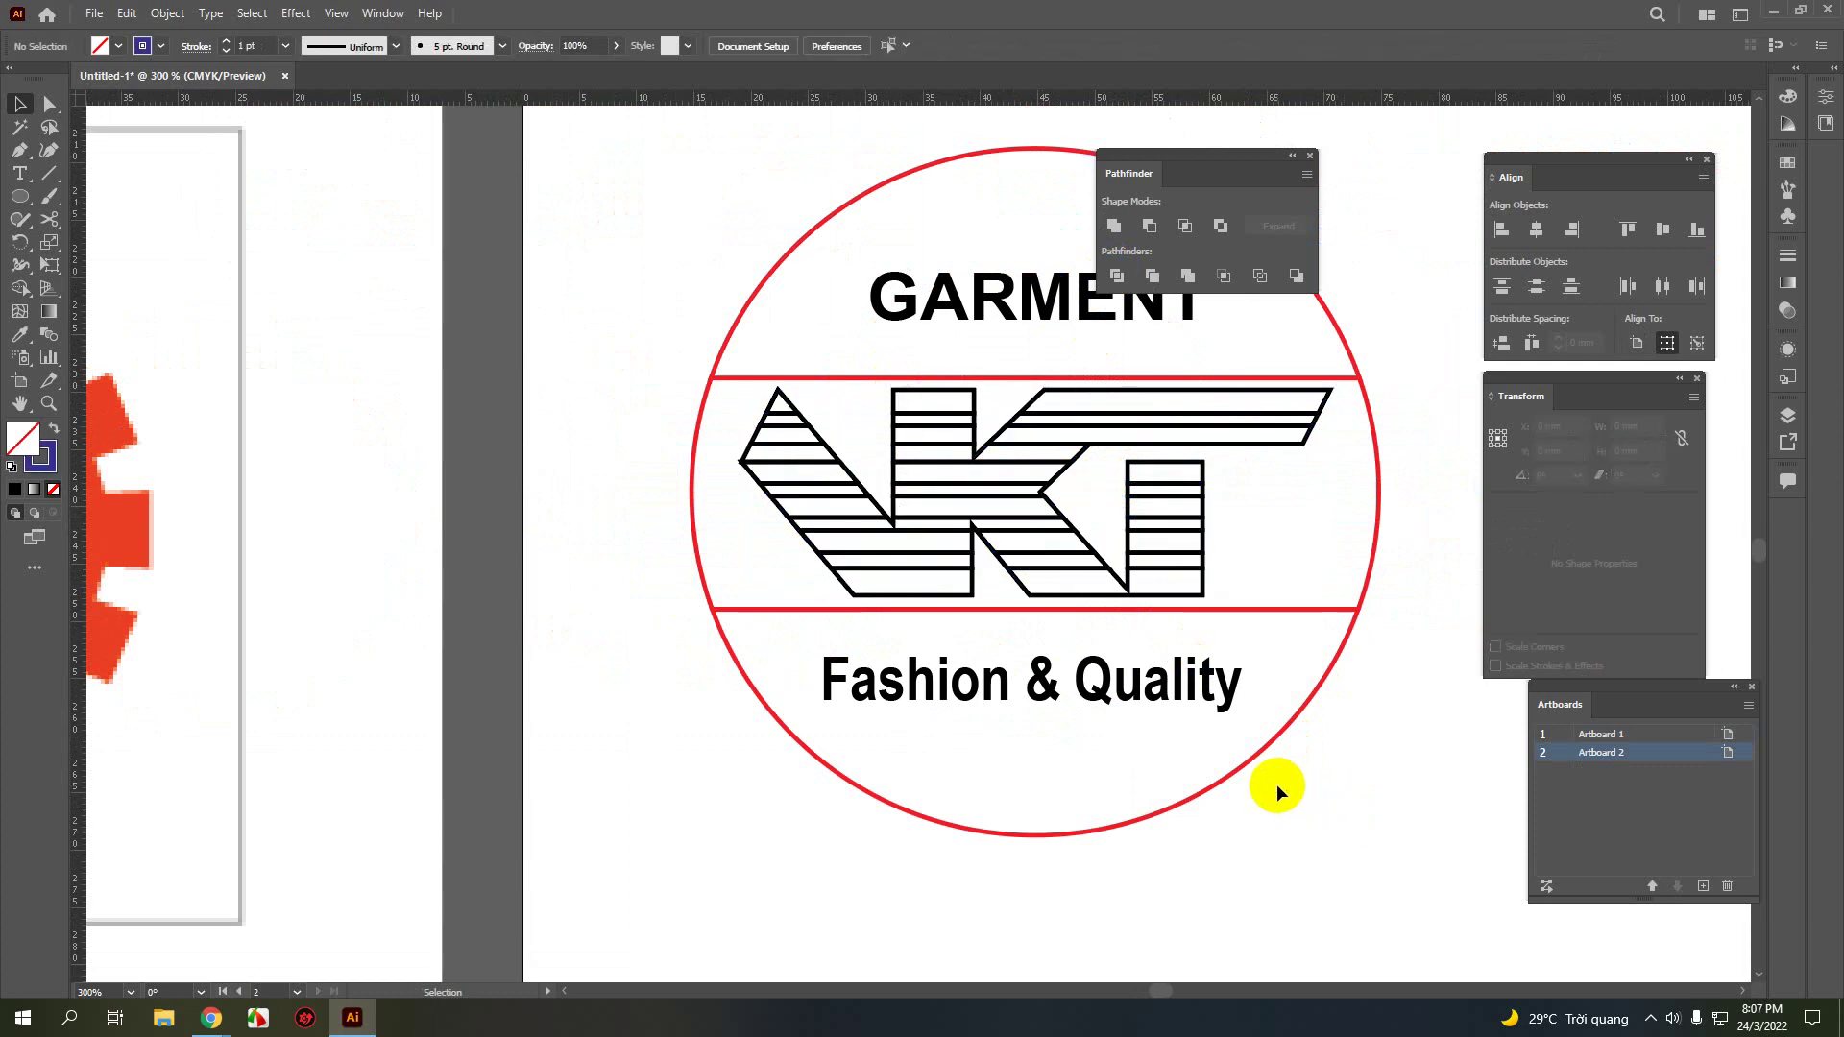
# - Check the reference logo and delete the strips of the first gap across the T's bar, the K's stem and the V
pyautogui.scroll(-1, 1183, 776)
pyautogui.scroll(-1, 677, 755)
pyautogui.moveTo(685, 753); pyautogui.dragTo(1182, 654)
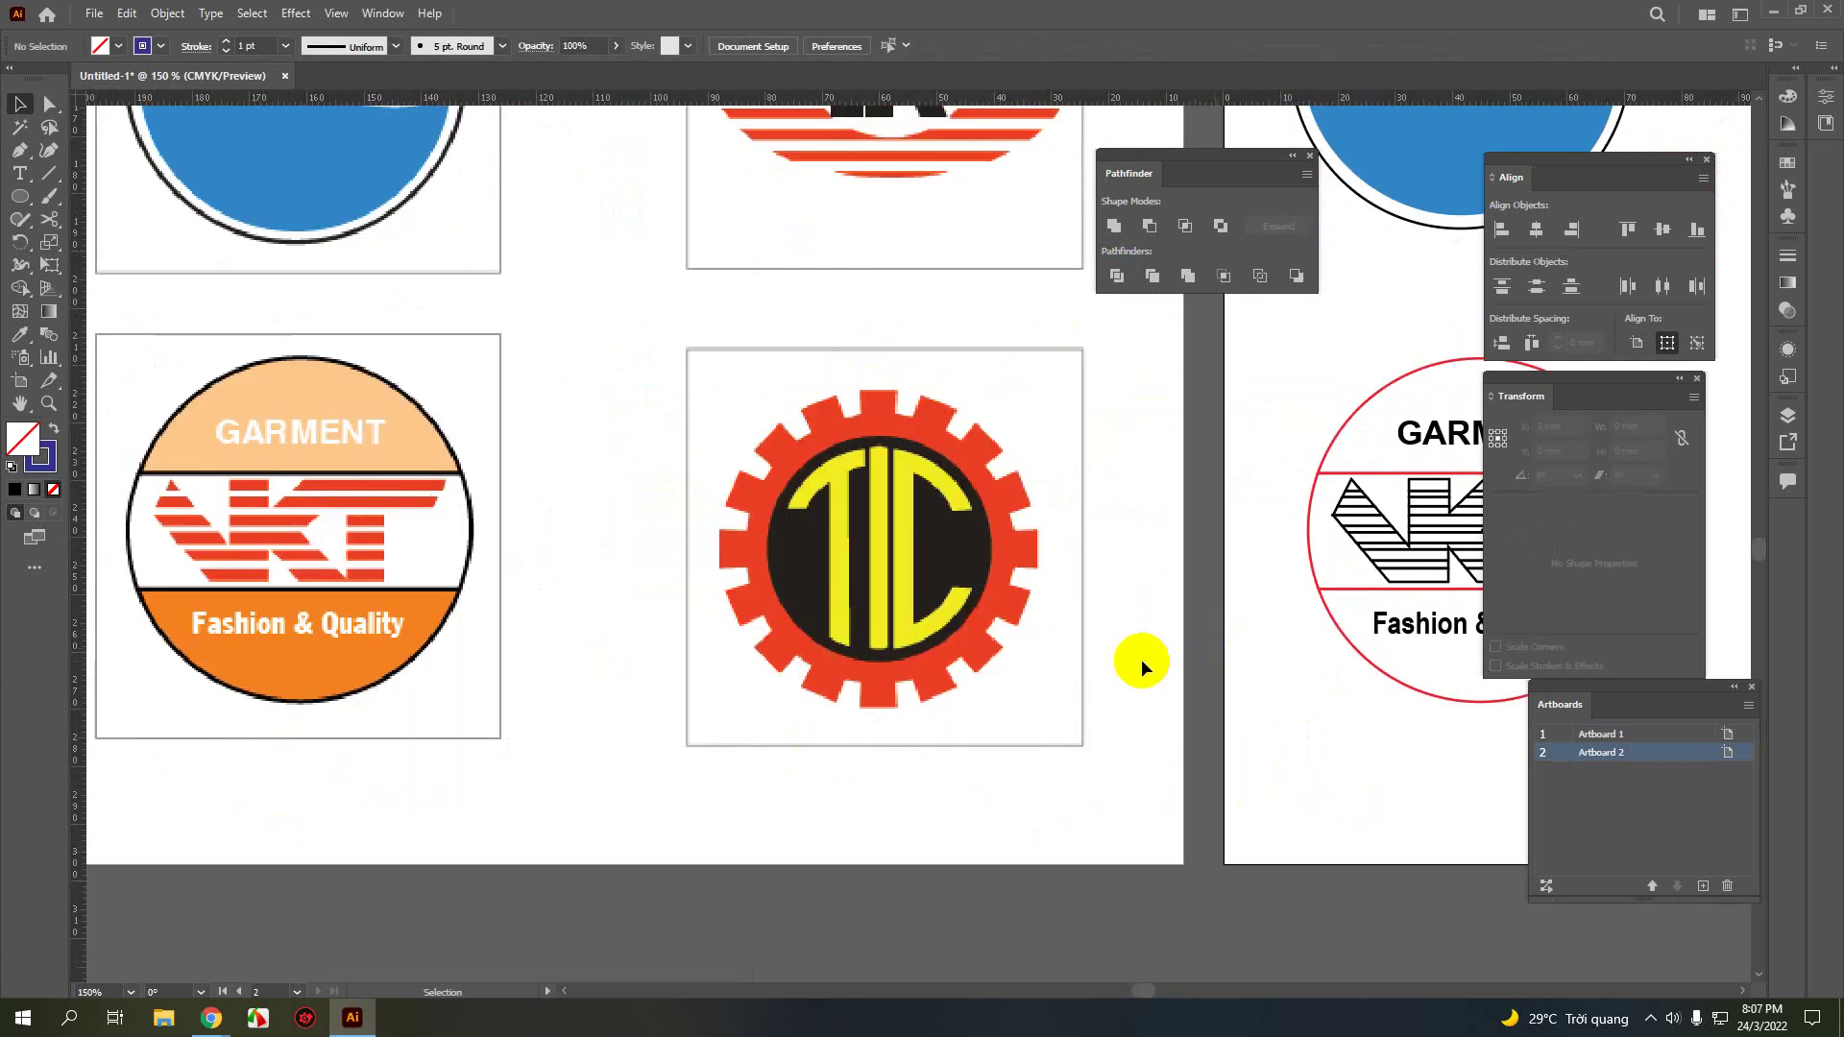
pyautogui.scroll(3, 1141, 659)
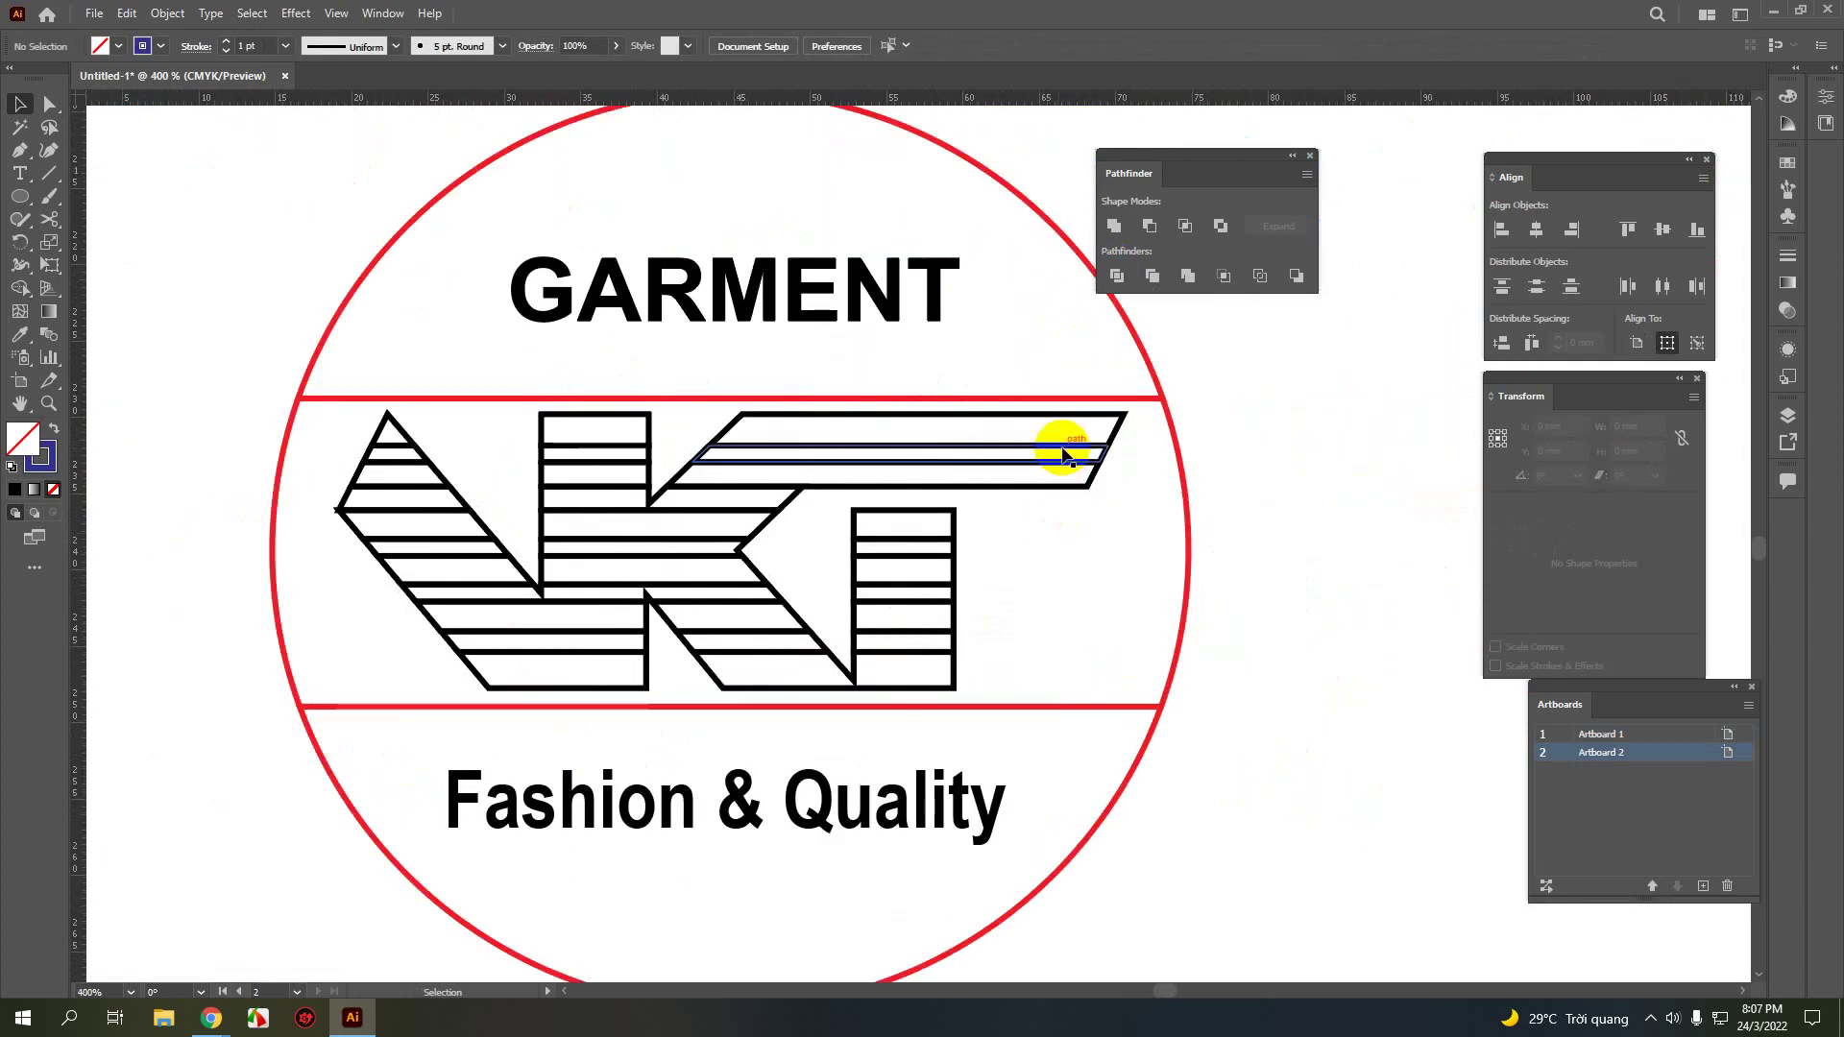
pyautogui.click(1056, 453)
pyautogui.press('Delete')
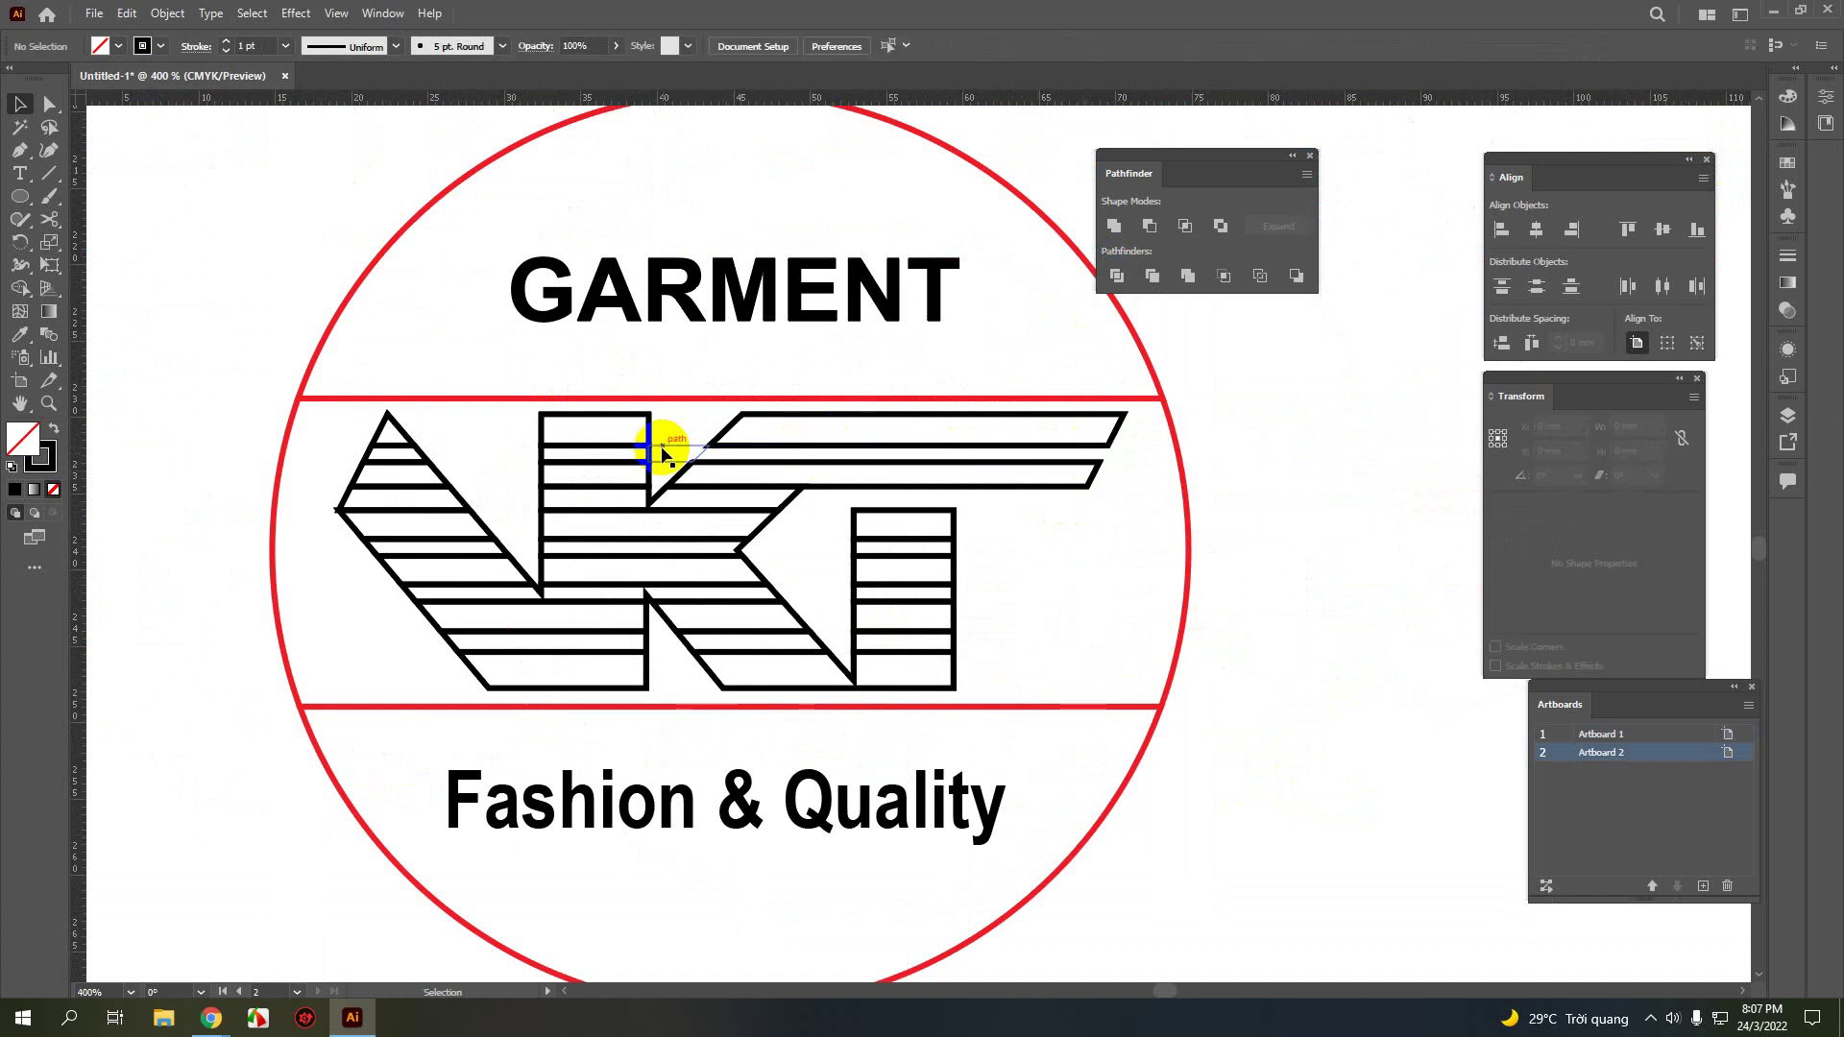
pyautogui.click(637, 452)
pyautogui.press('Delete')
pyautogui.click(422, 459)
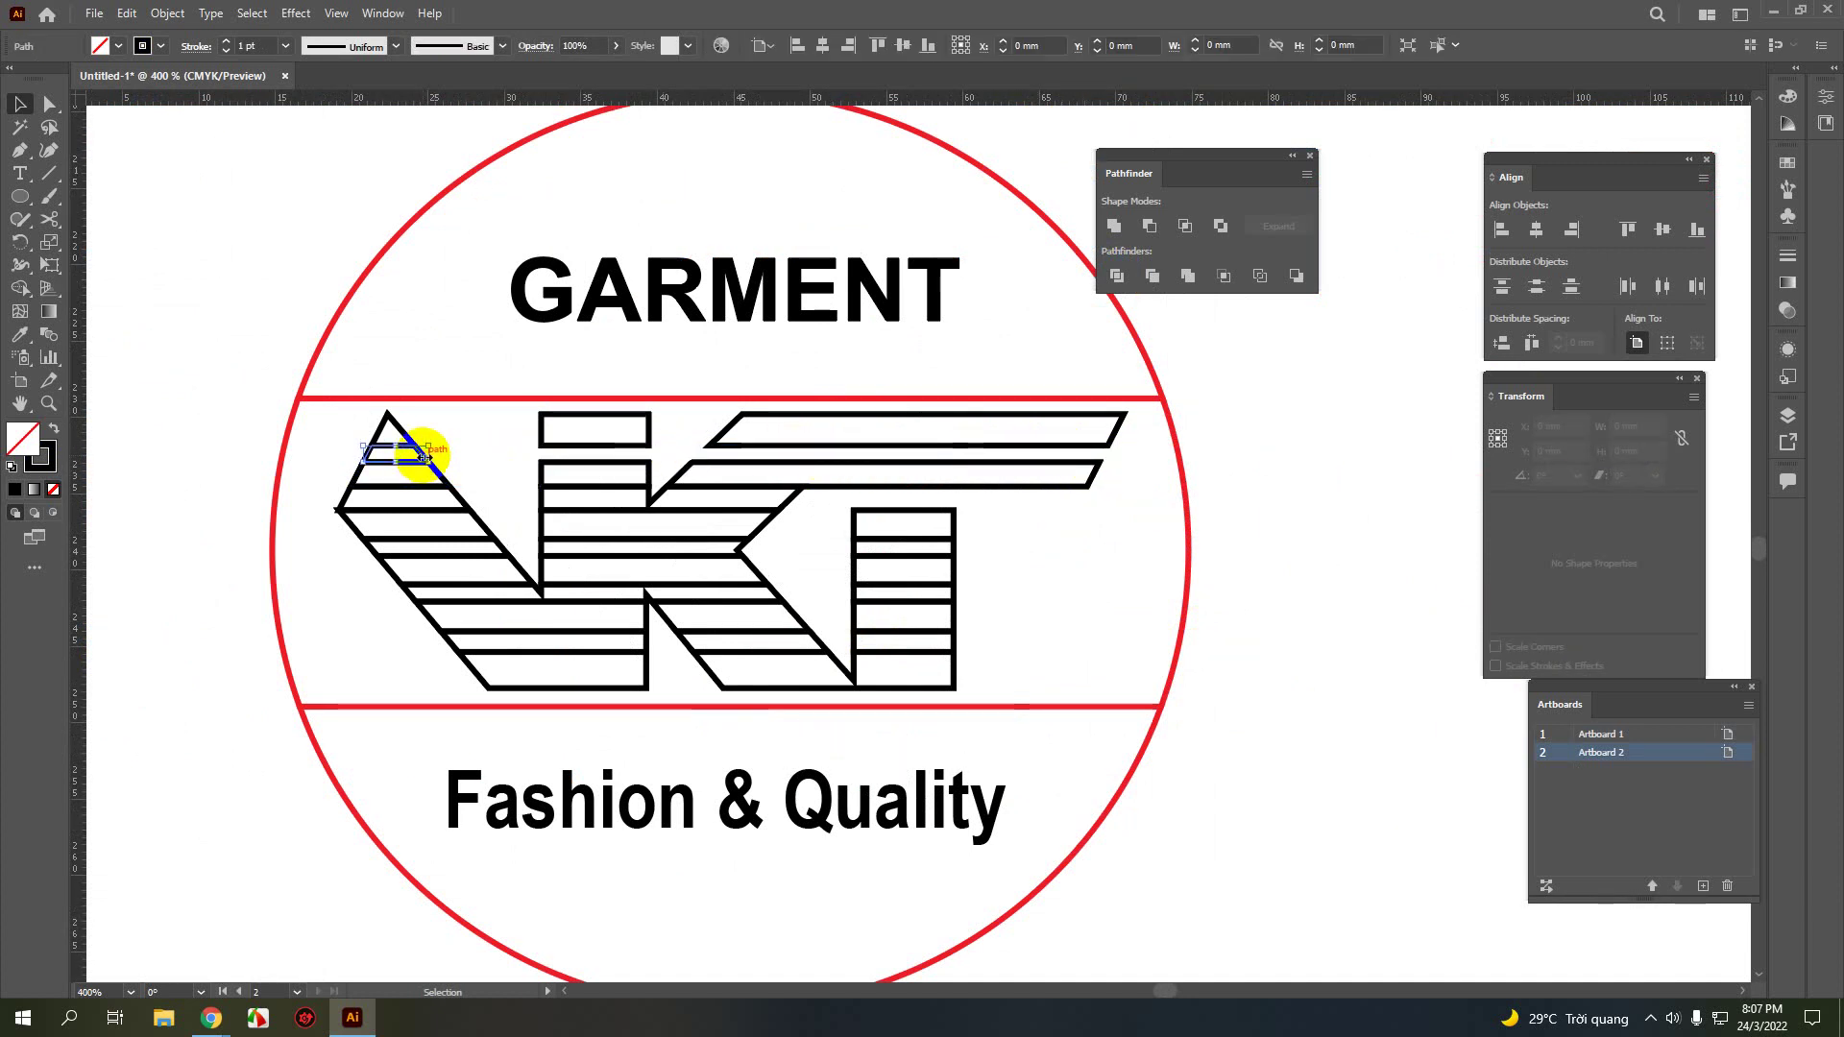
pyautogui.press('Delete')
# - Delete the strips of the second gap in the V and K and of the third gap in the V, K and T stem
pyautogui.click(455, 494)
pyautogui.press('Delete')
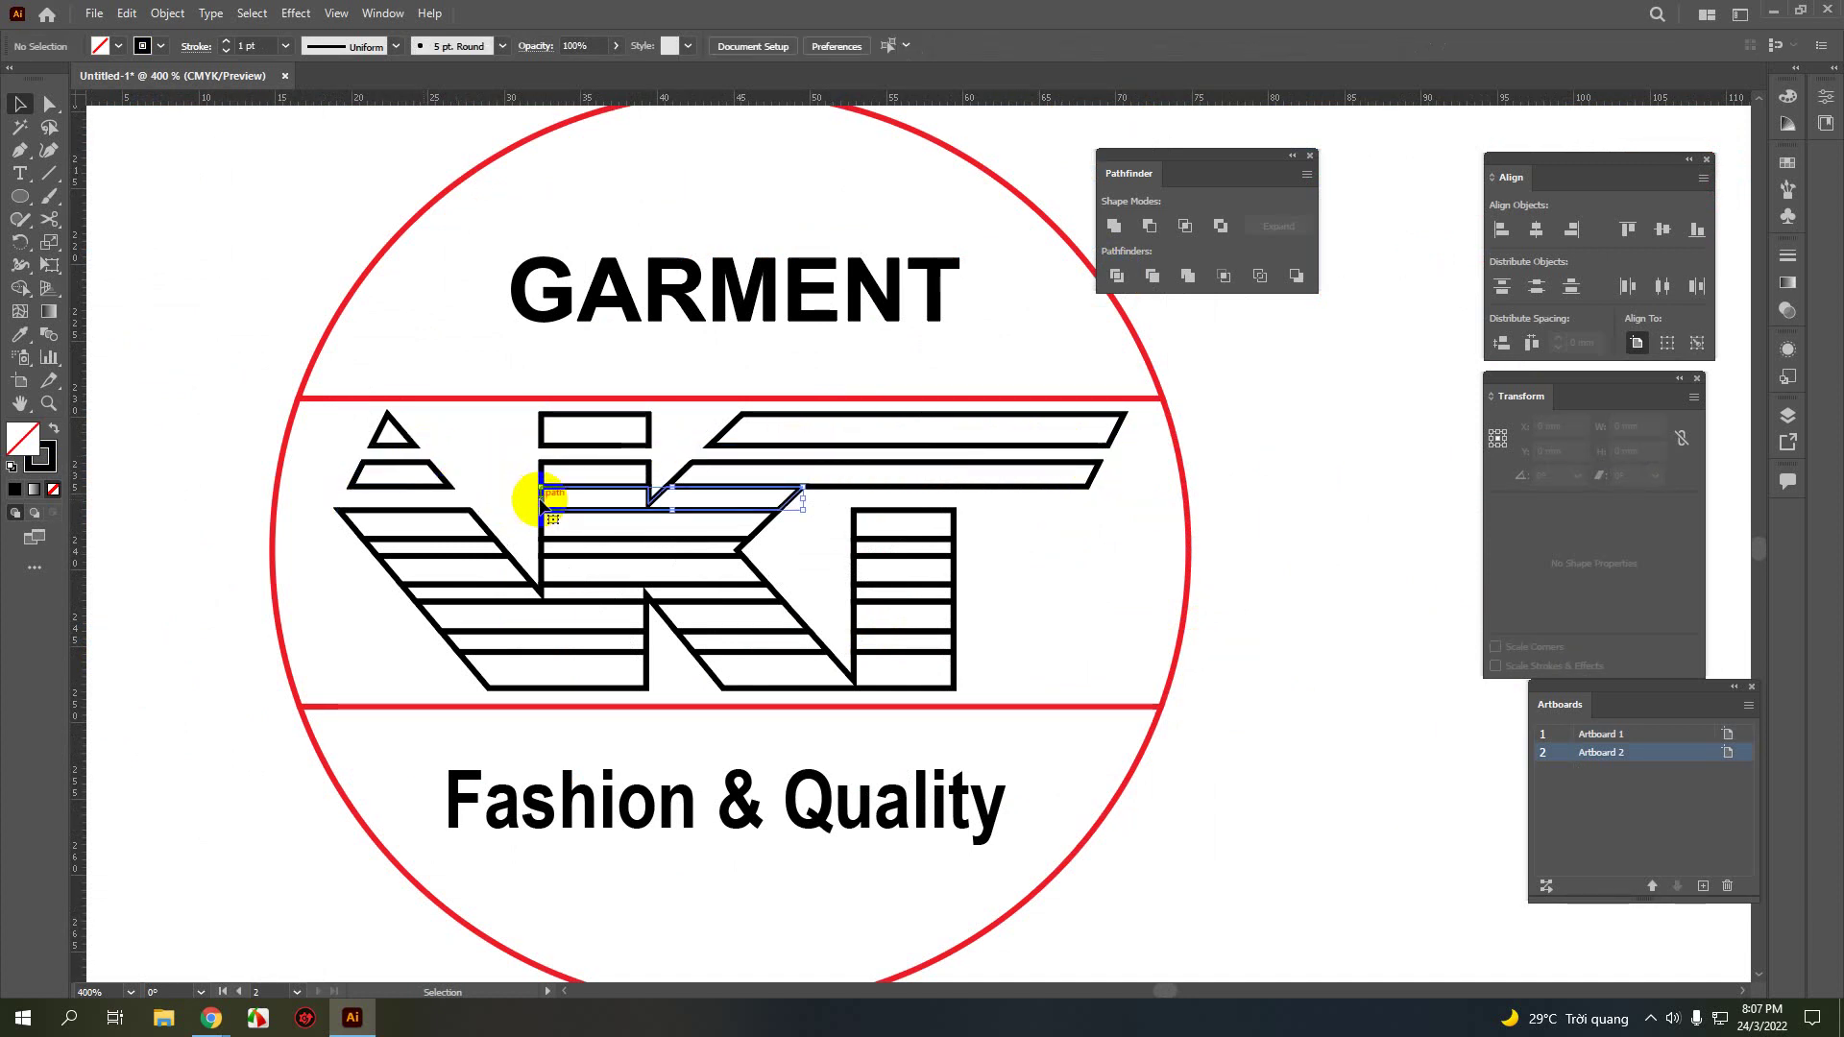
pyautogui.click(543, 501)
pyautogui.press('Delete')
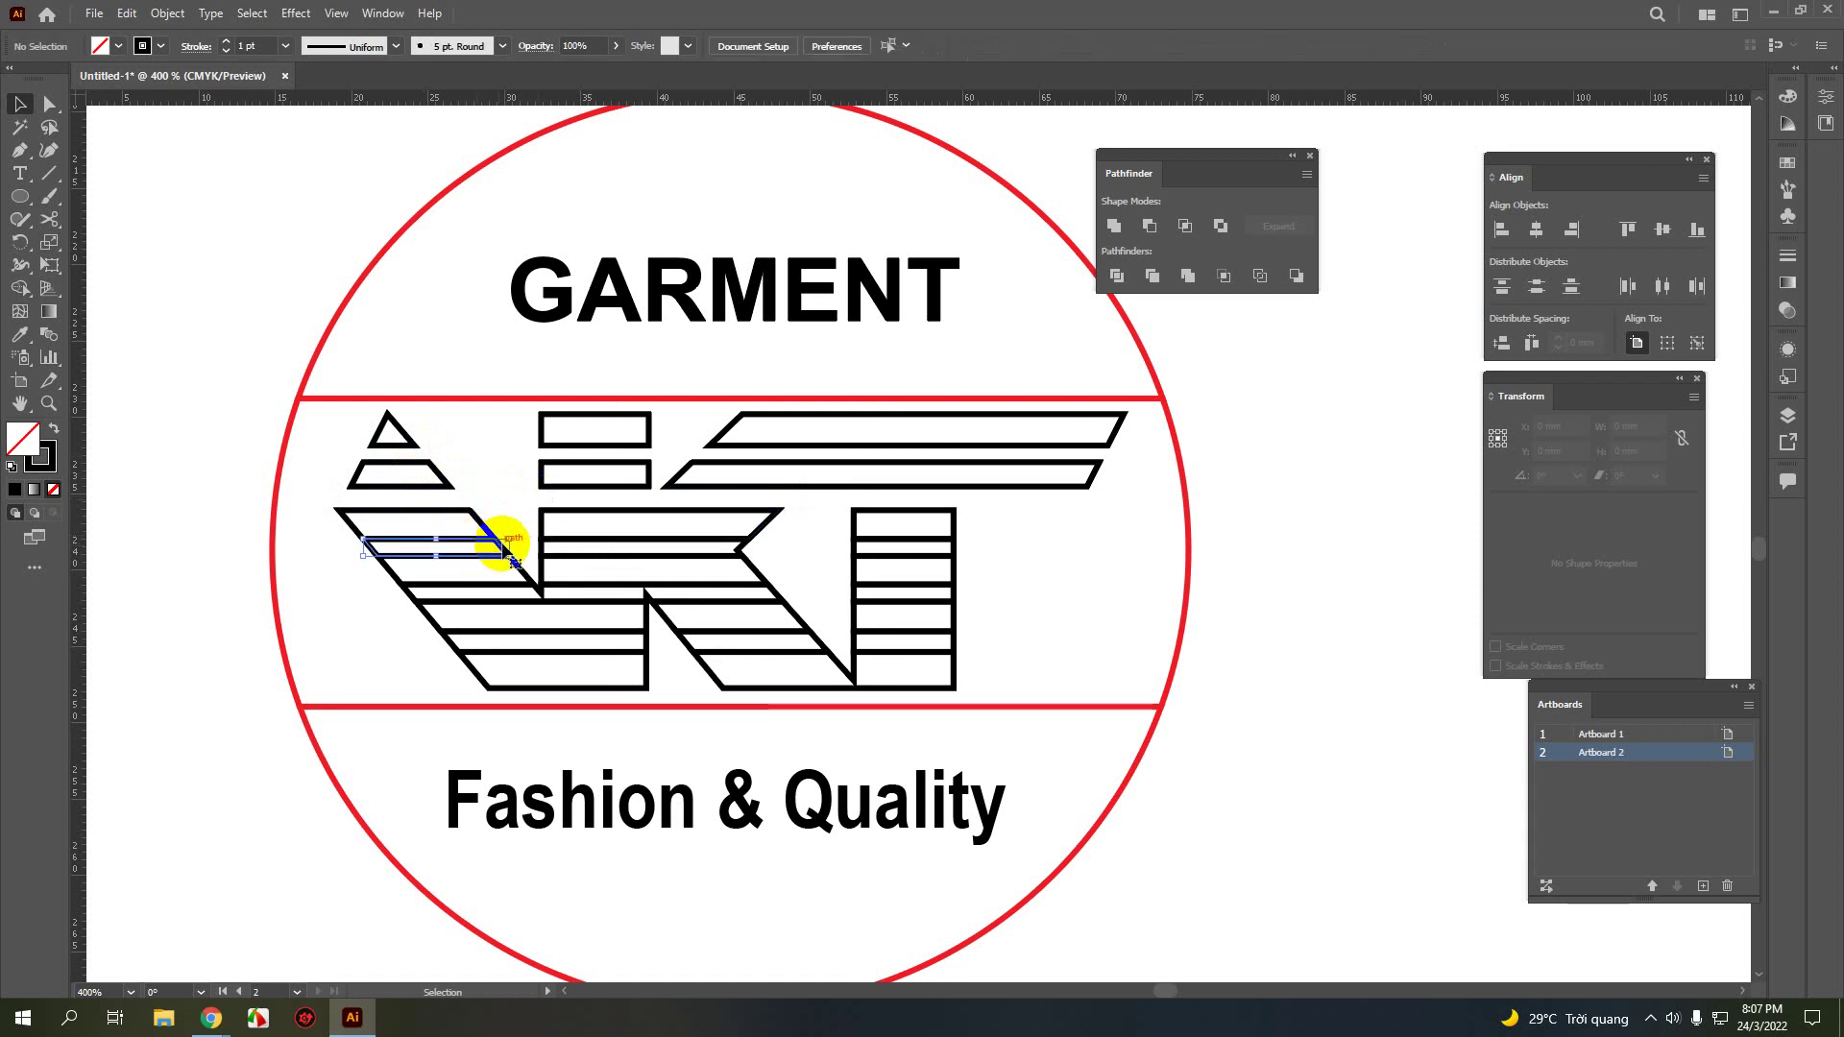
pyautogui.click(506, 548)
pyautogui.press('Delete')
pyautogui.click(540, 546)
pyautogui.press('Delete')
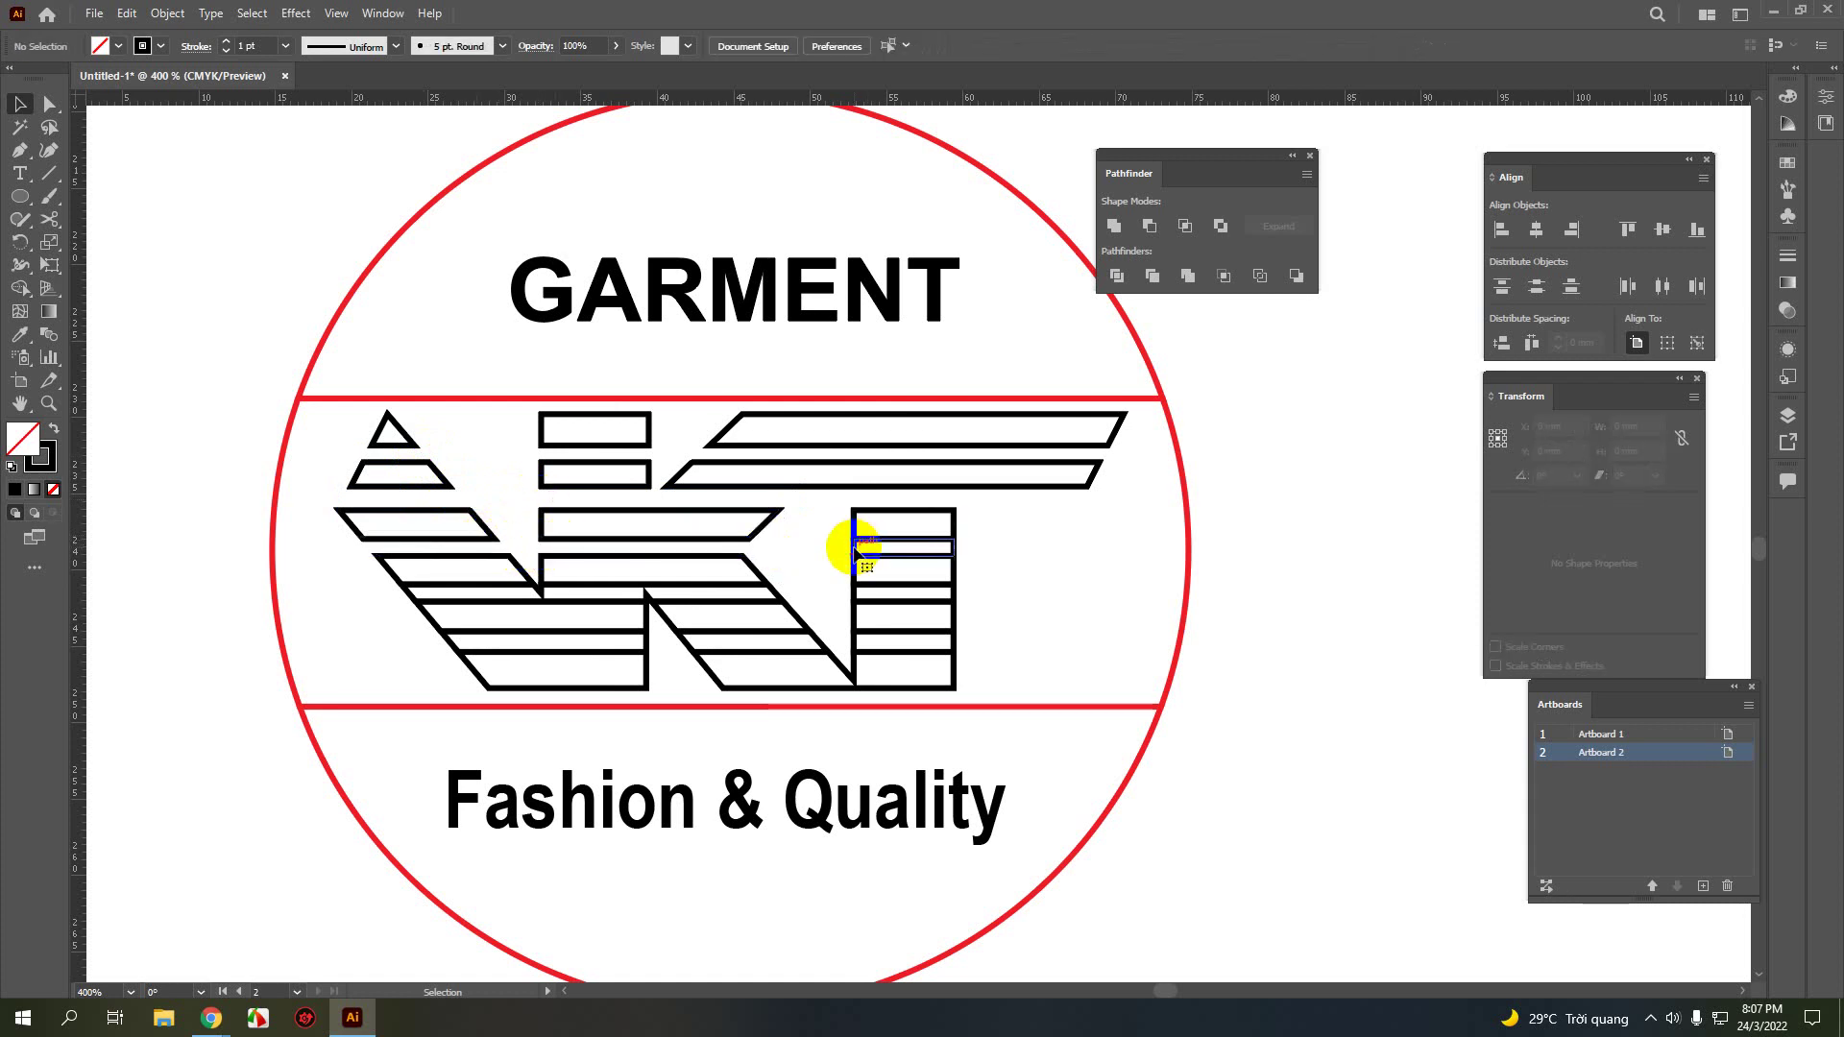
pyautogui.click(853, 549)
pyautogui.press('Delete')
# - Delete the strips of the fourth and fifth gaps across the V, K and T stem
pyautogui.click(856, 594)
pyautogui.press('Delete')
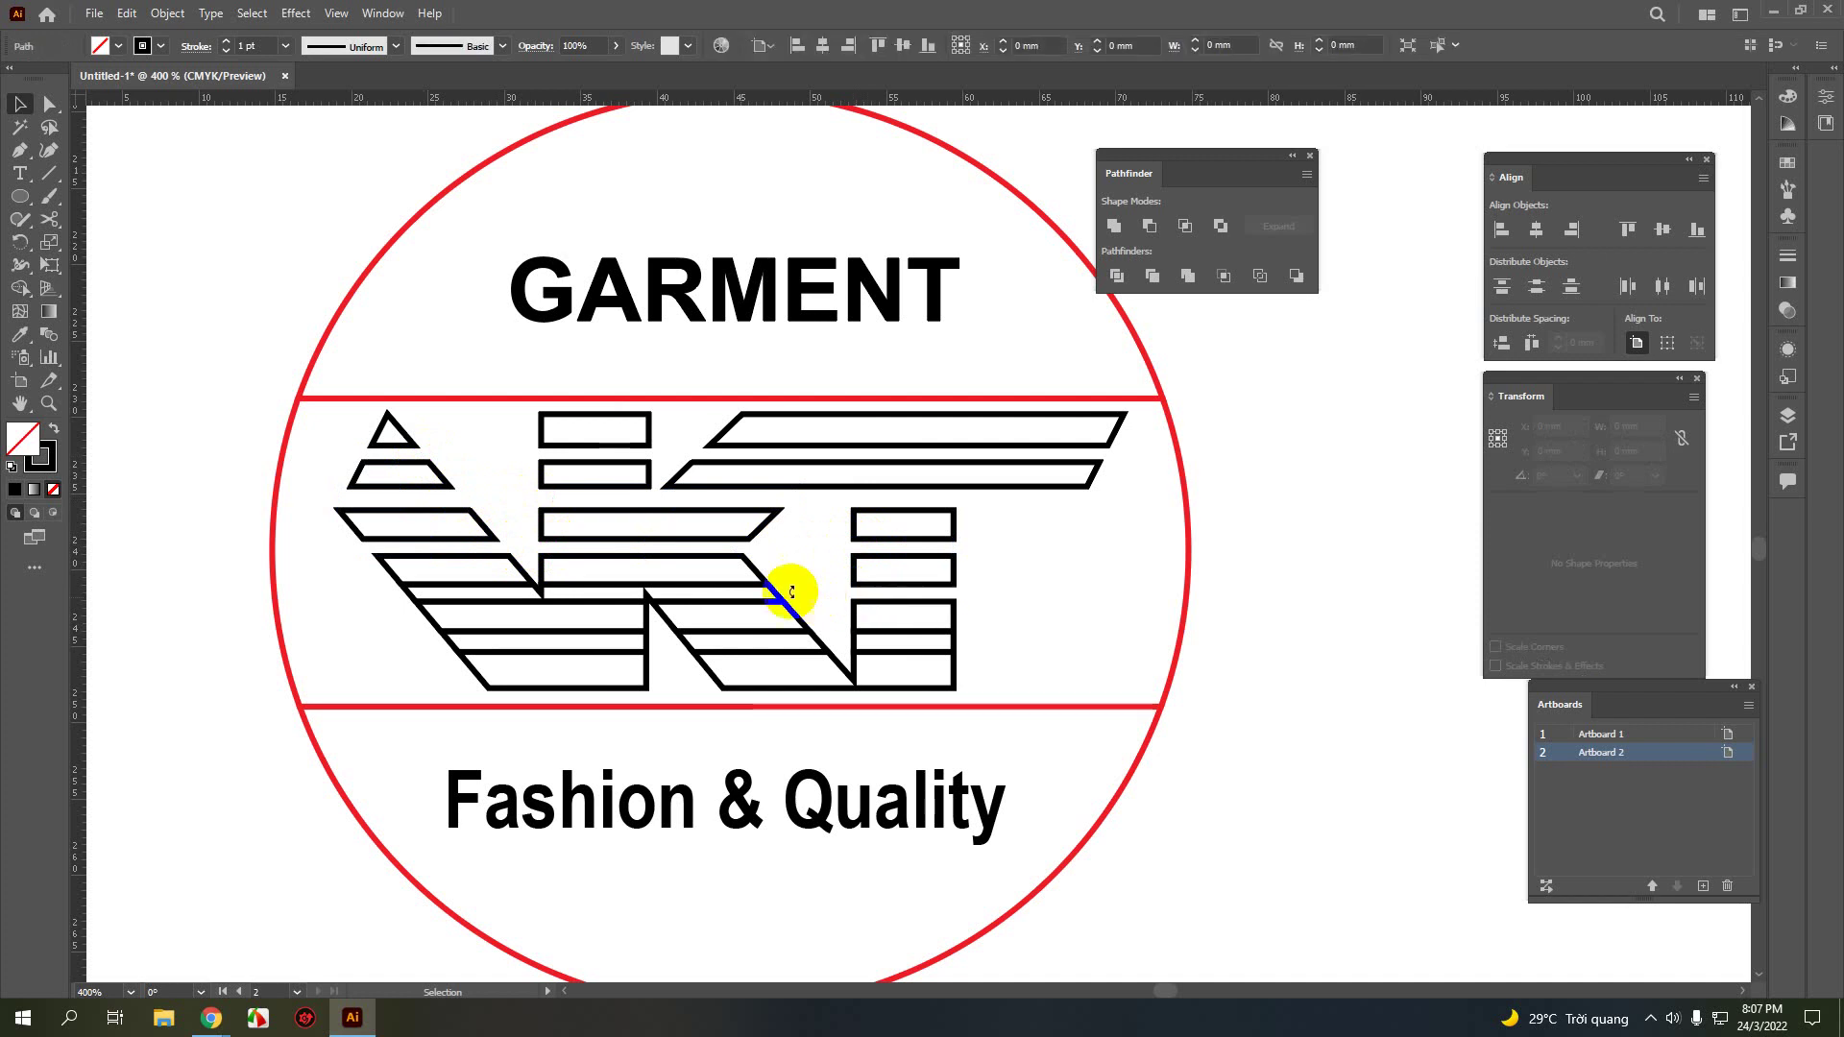
pyautogui.click(780, 592)
pyautogui.press('Delete')
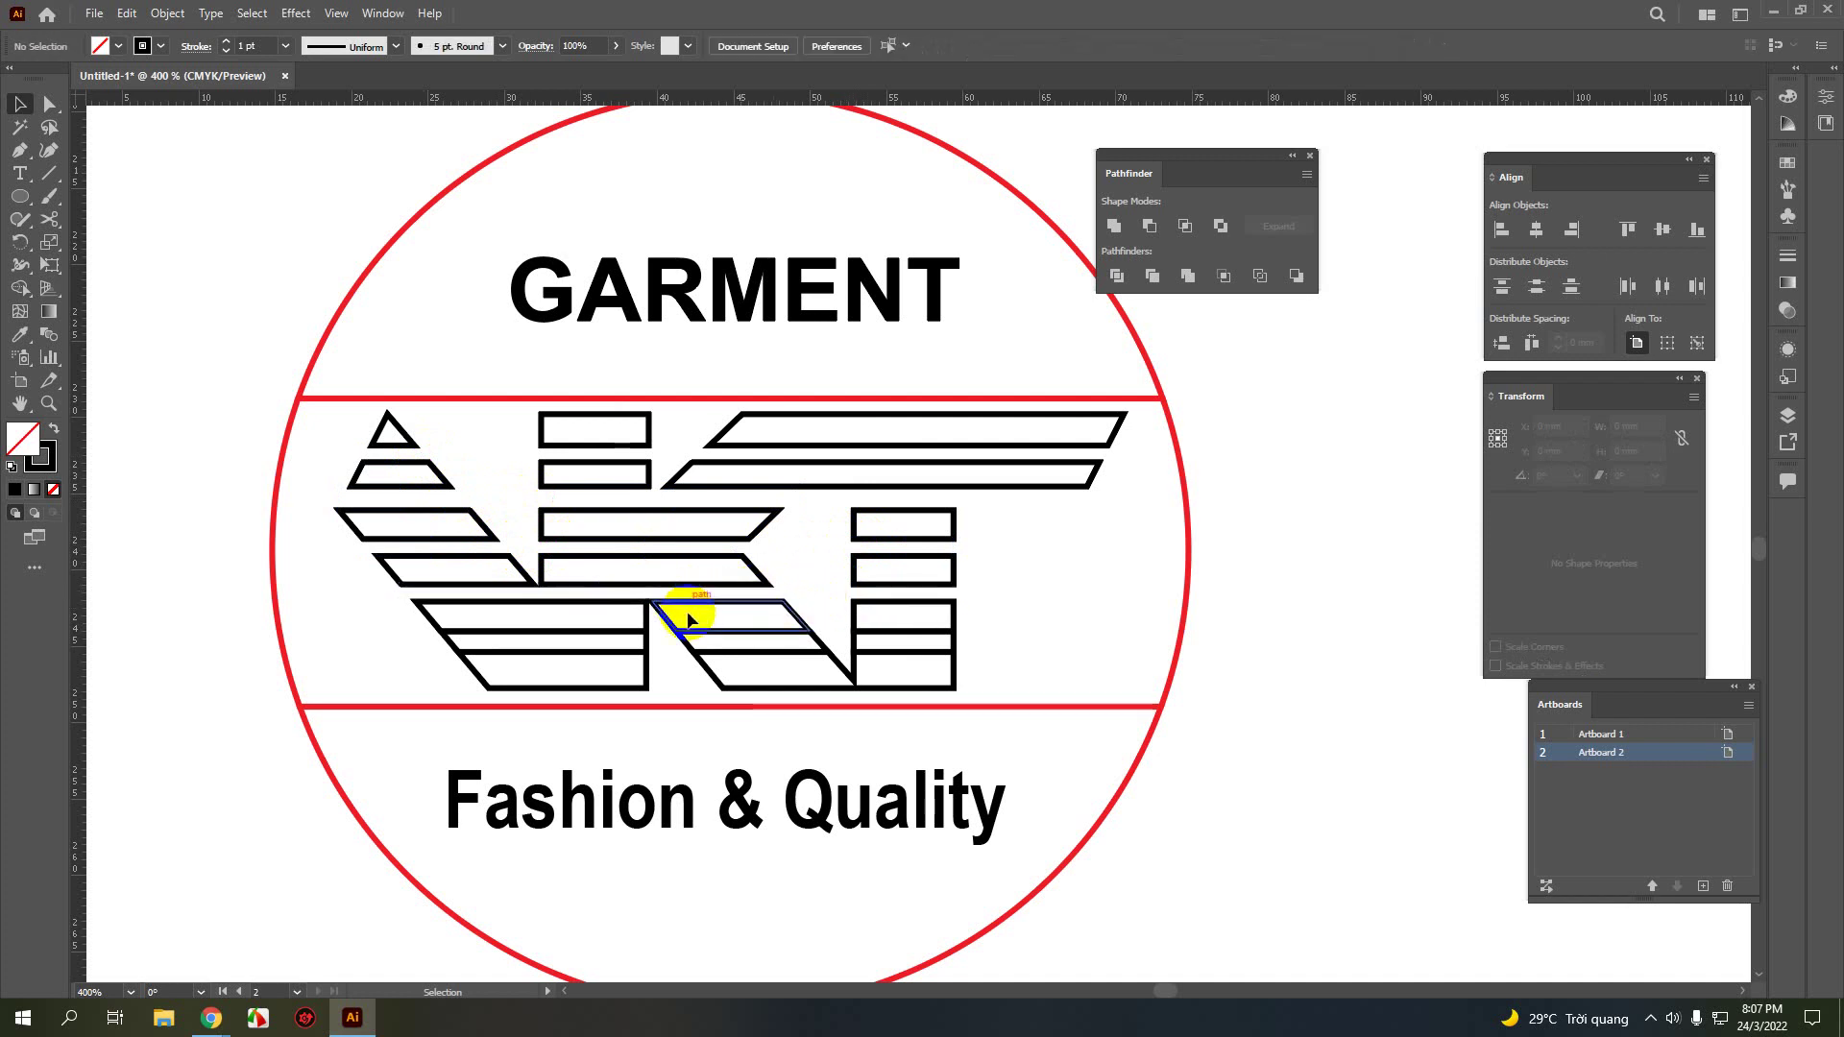
pyautogui.click(622, 655)
pyautogui.press('Delete')
pyautogui.press('Delete')
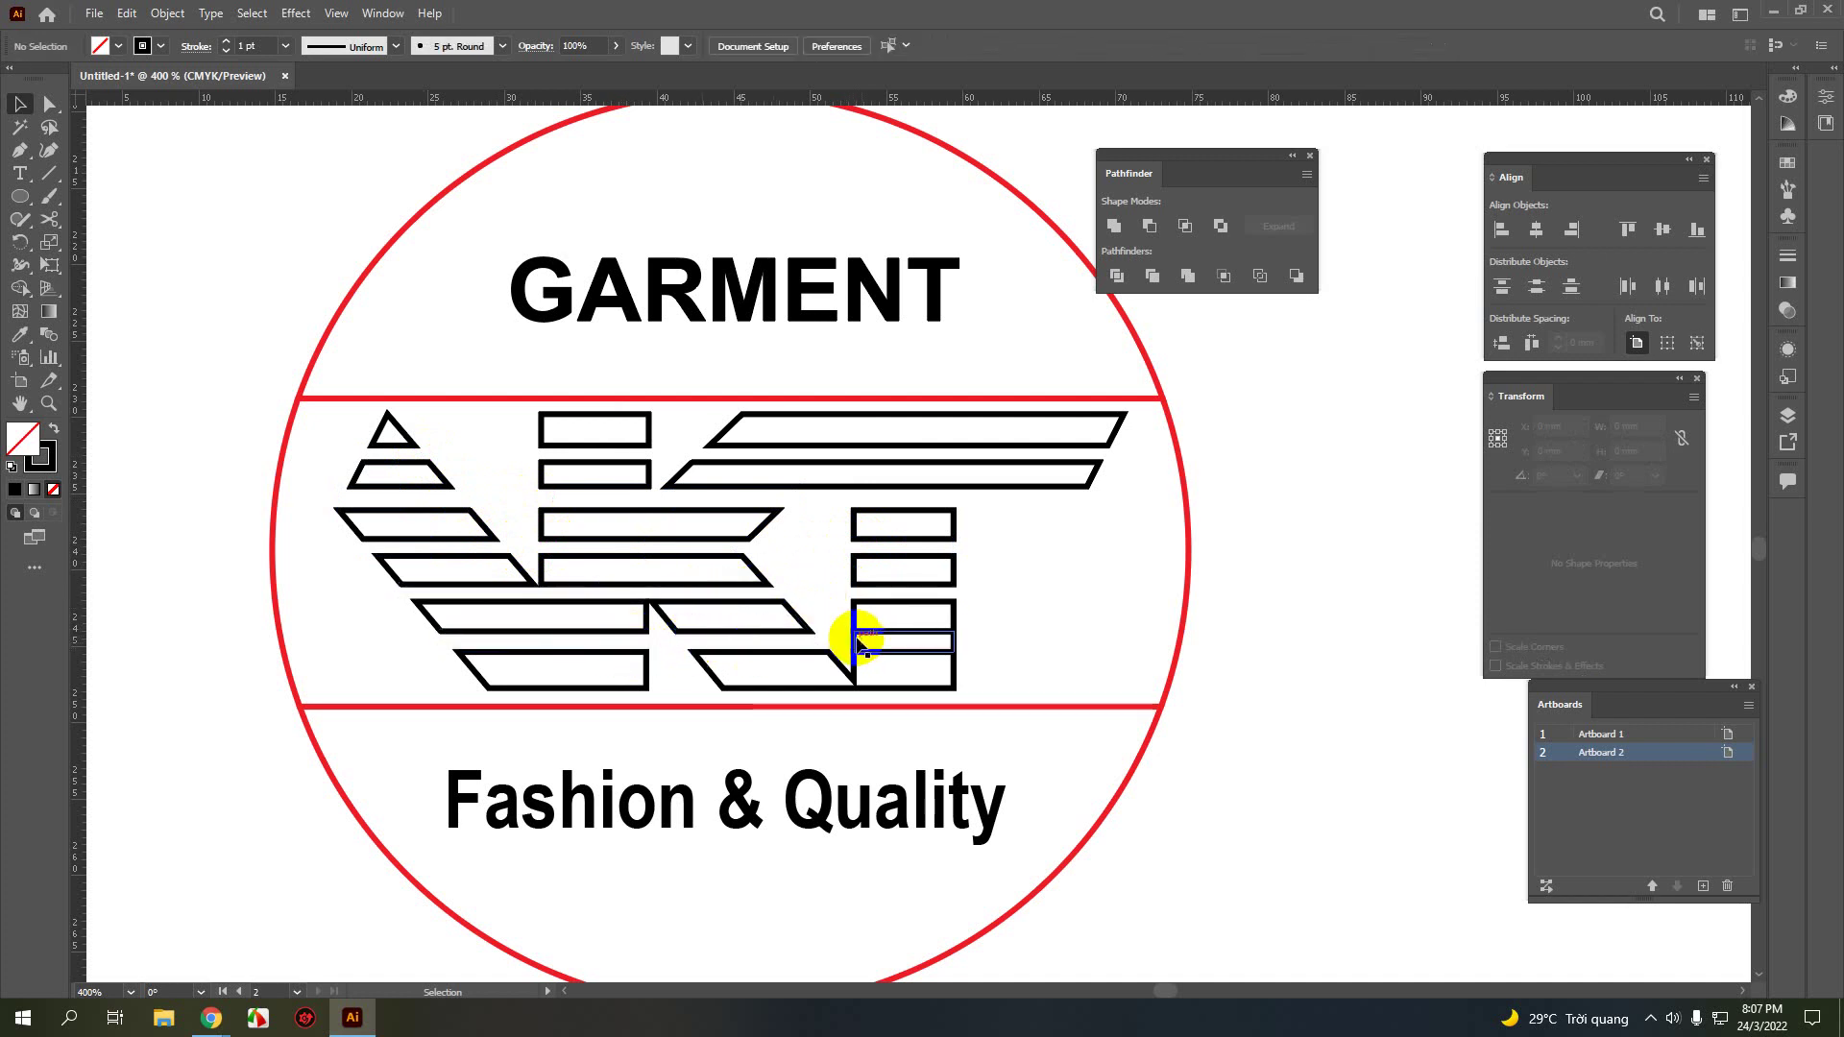
pyautogui.click(854, 641)
pyautogui.press('Delete')
pyautogui.click(817, 642)
# - Apply the red fill sampled from the reference VKT letters to all the stripe pieces, without a stroke, and deselect them
pyautogui.scroll(-2, 816, 643)
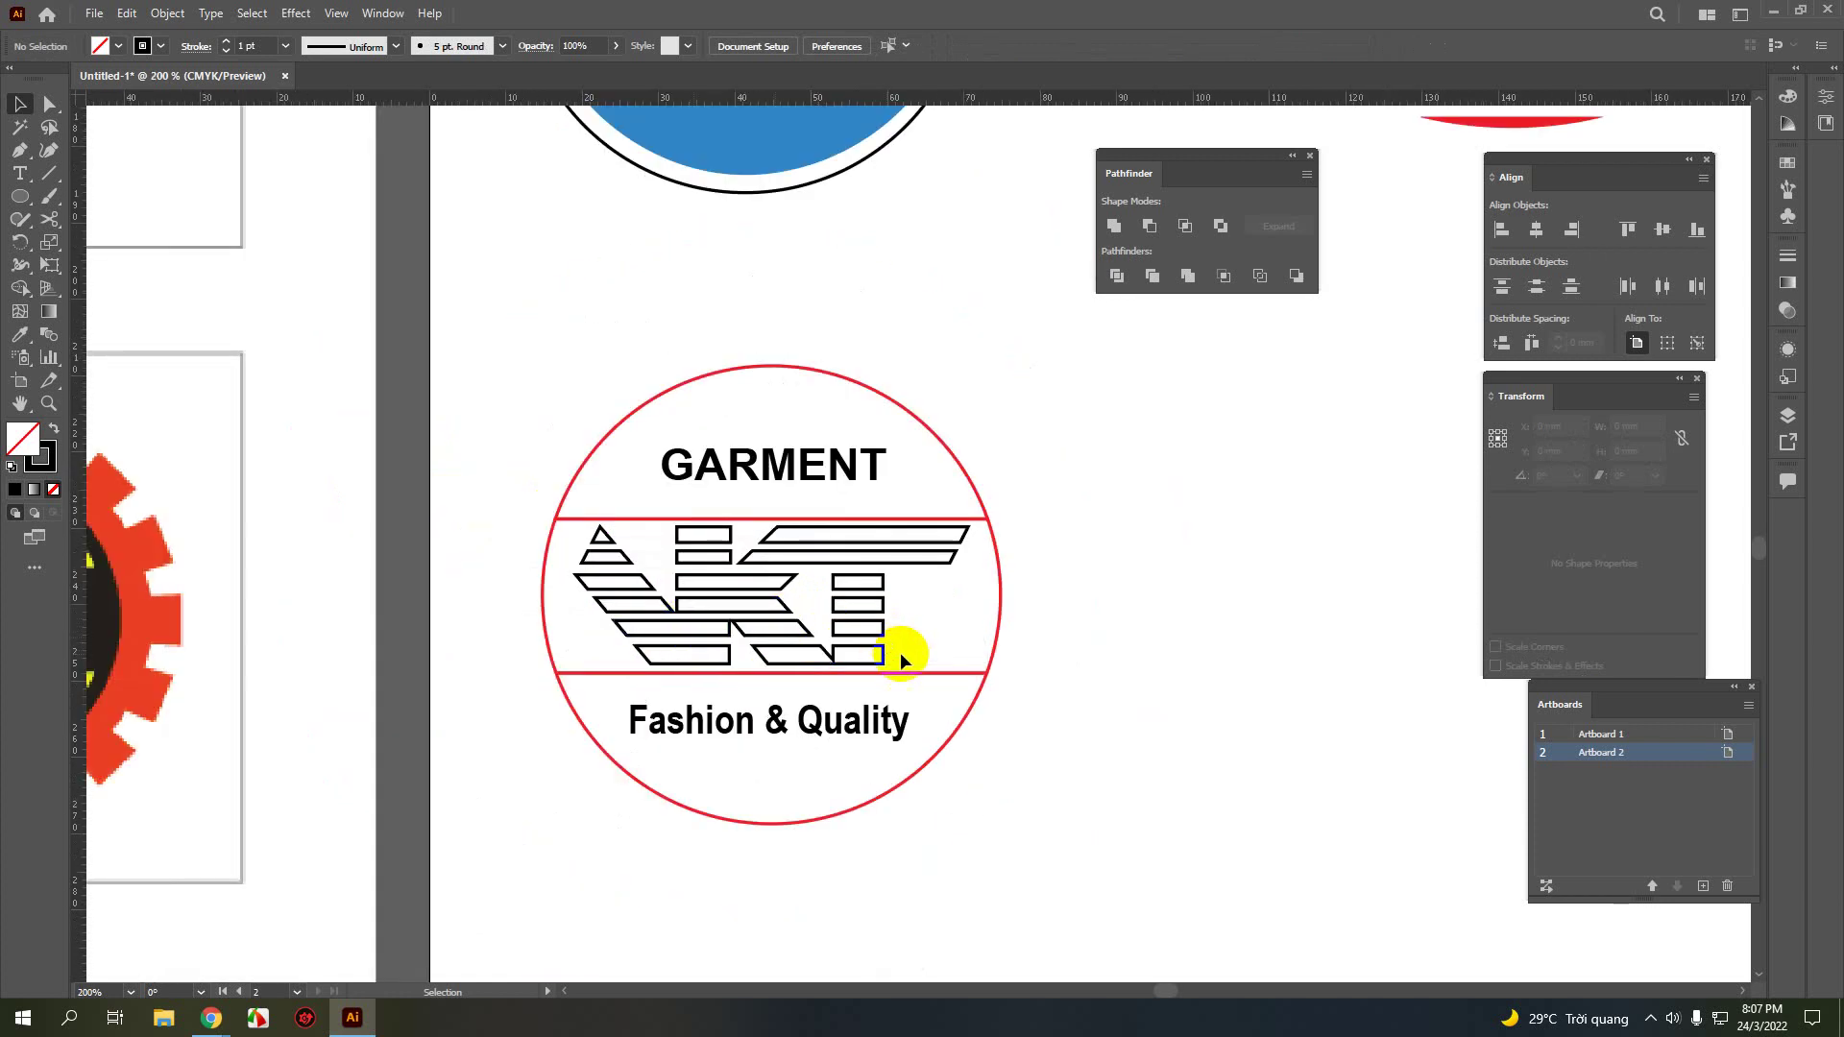
pyautogui.scroll(1, 901, 653)
pyautogui.click(873, 649)
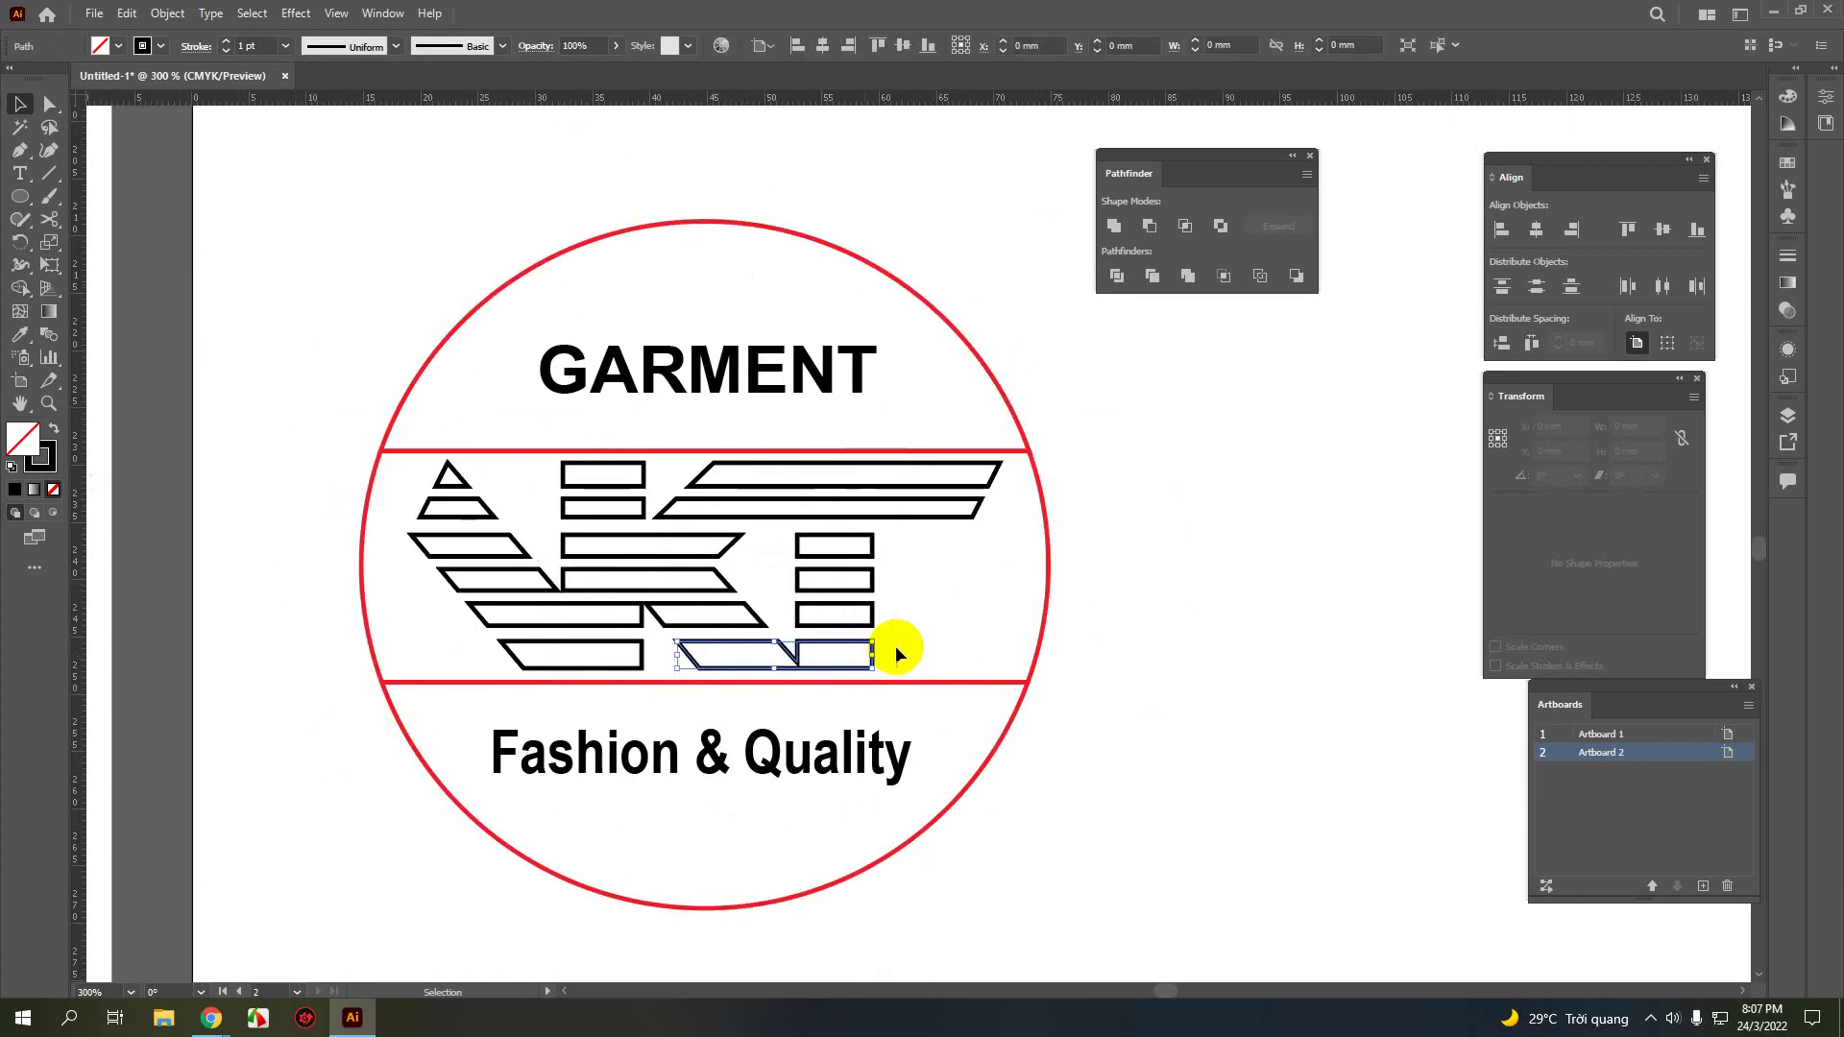
pyautogui.moveTo(895, 646); pyautogui.dragTo(420, 477)
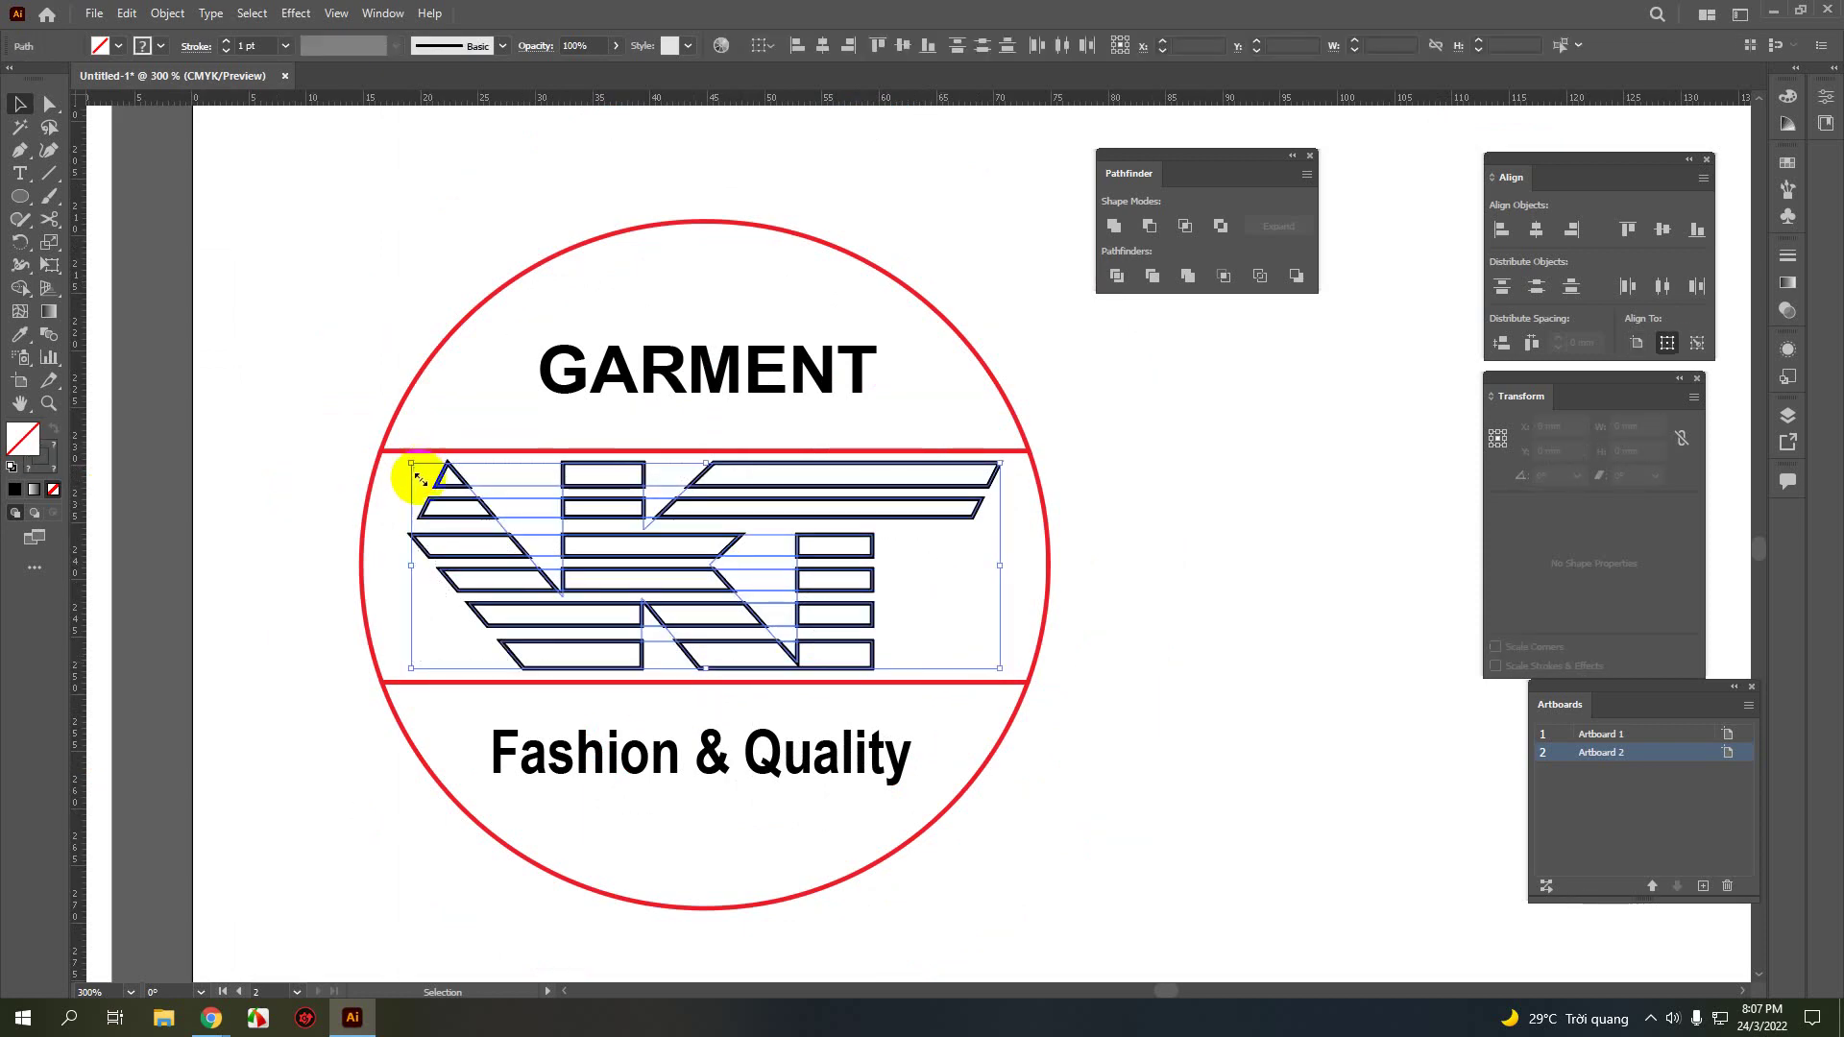
pyautogui.click(21, 336)
pyautogui.scroll(-2, 432, 538)
pyautogui.moveTo(374, 580); pyautogui.dragTo(1104, 456)
pyautogui.click(175, 424)
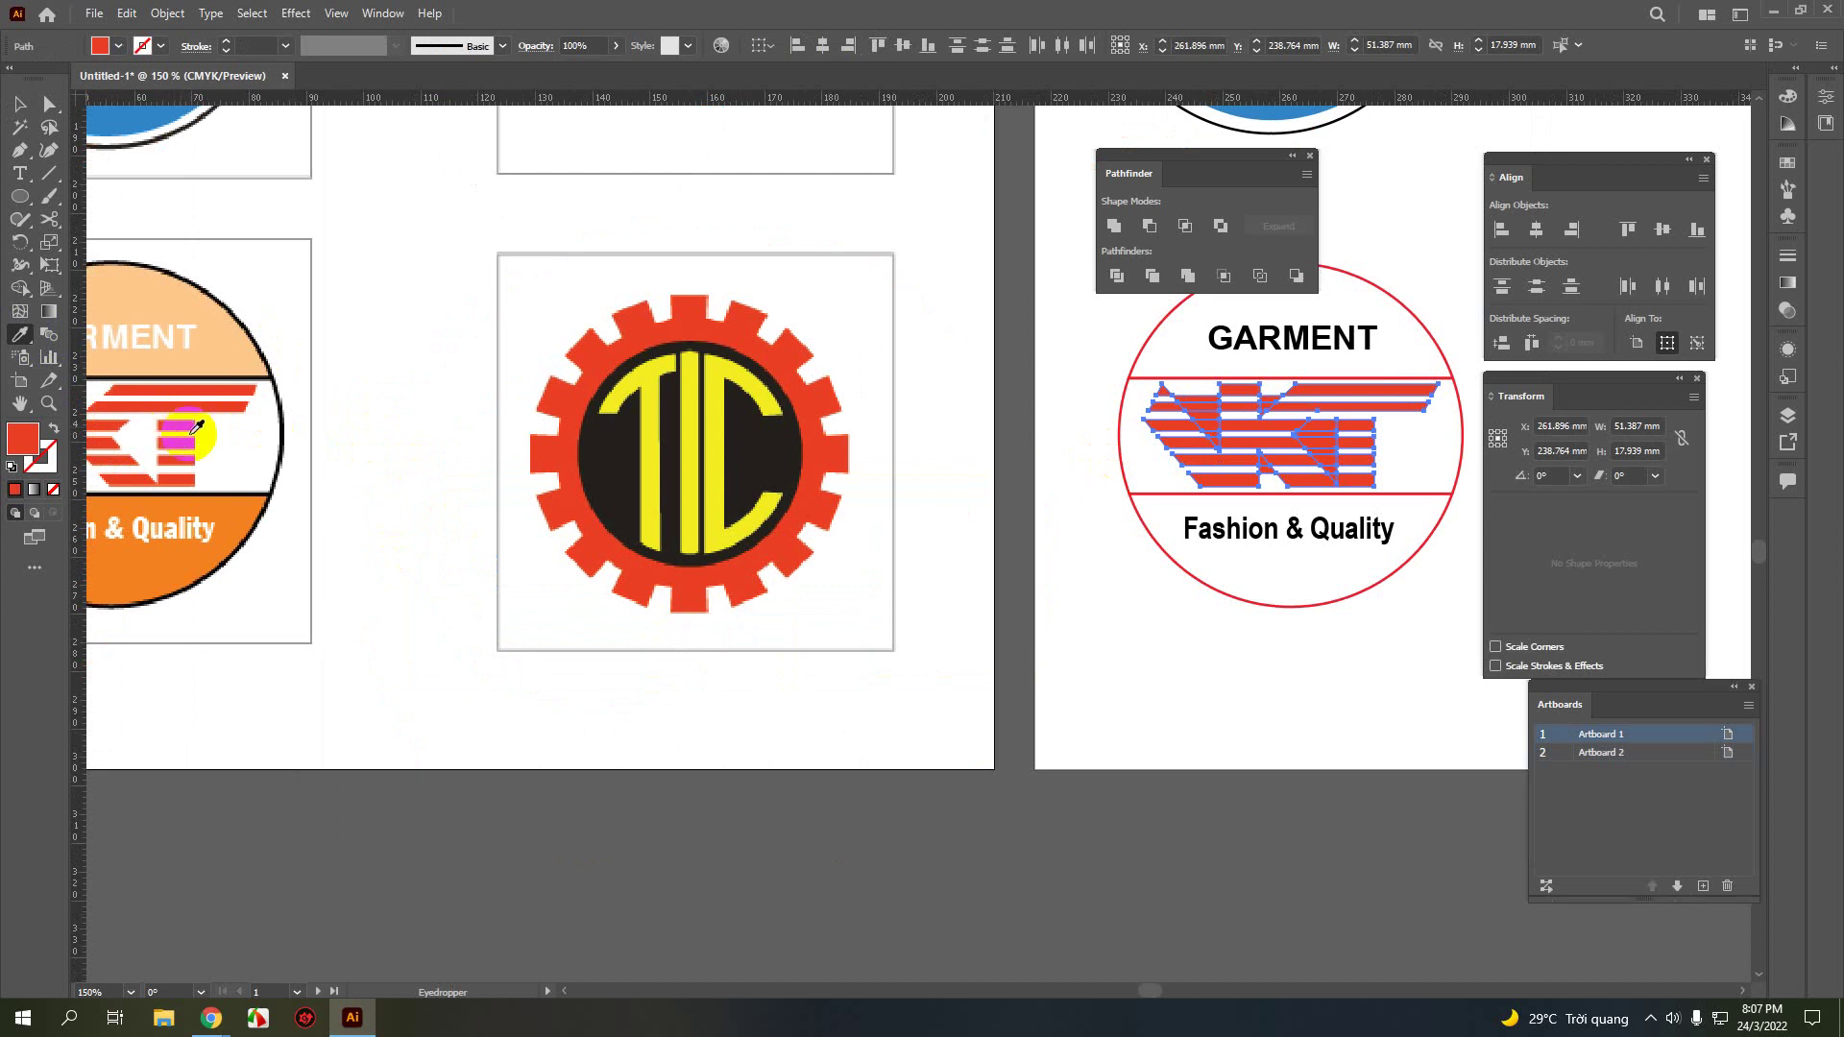
pyautogui.press('v')
pyautogui.click(1035, 636)
pyautogui.scroll(2, 1353, 429)
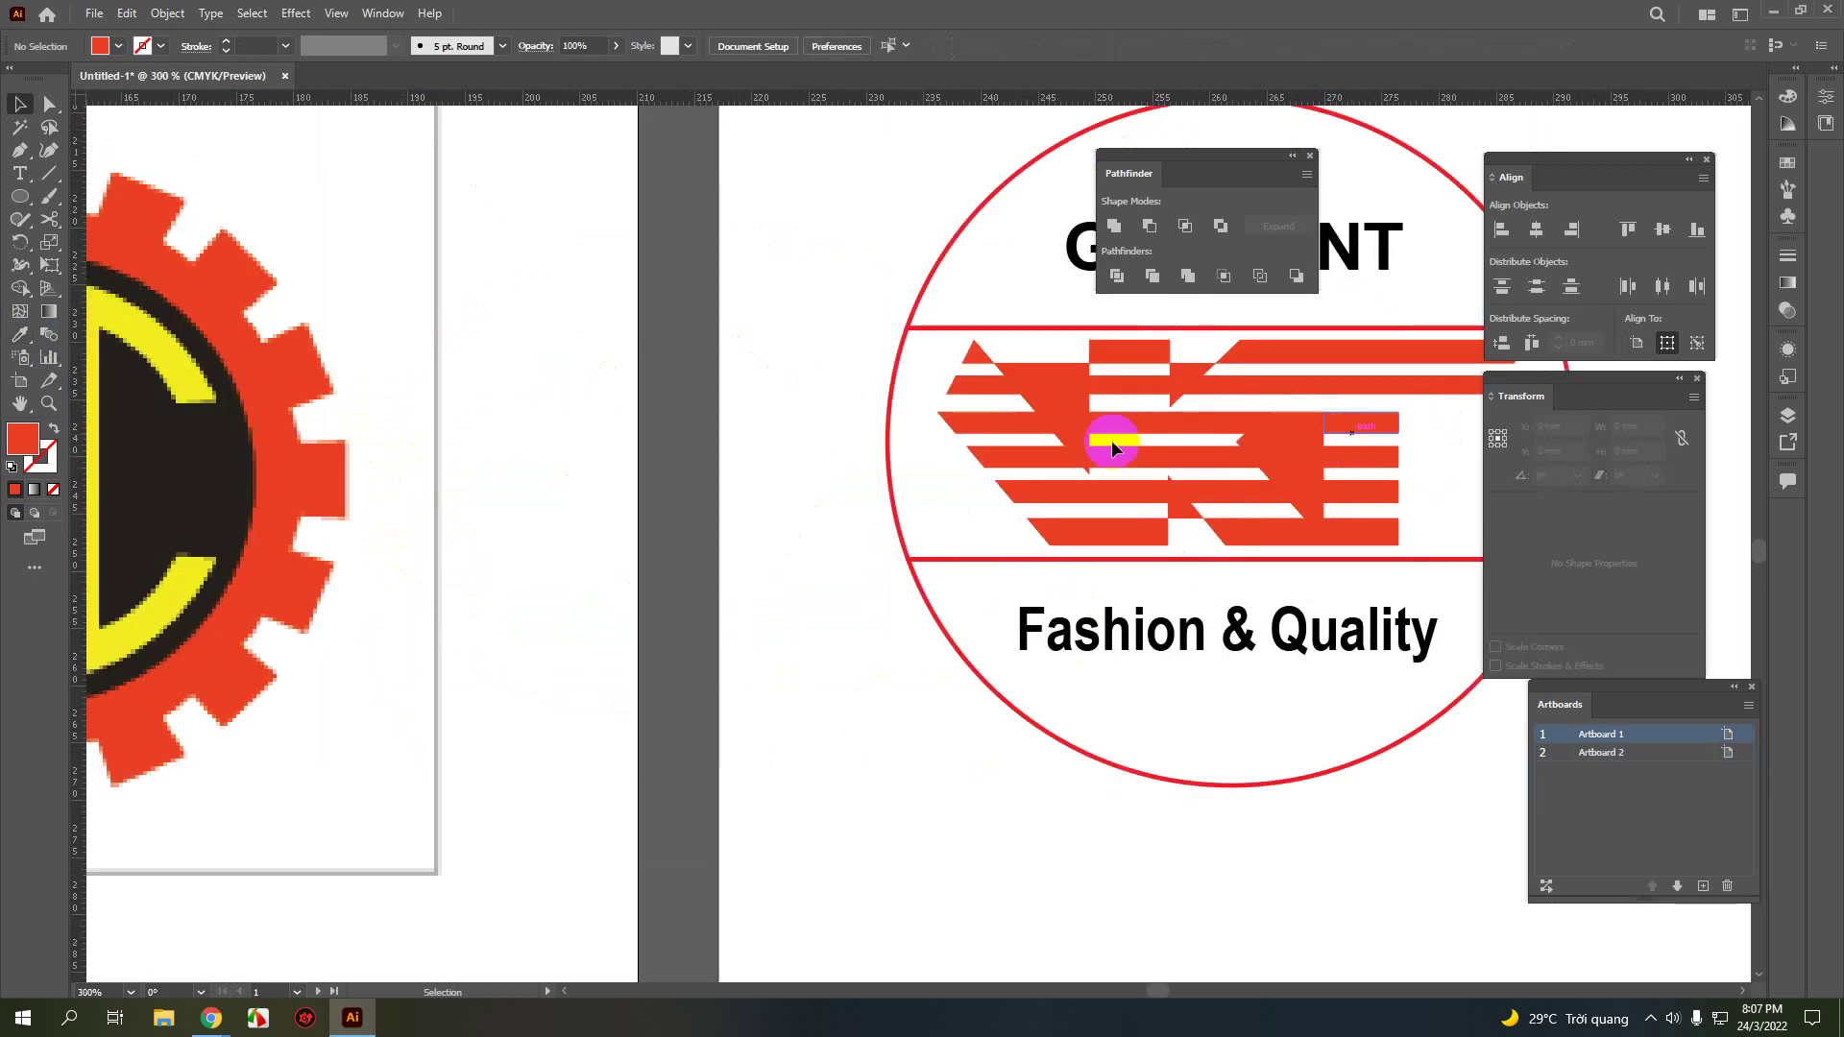
pyautogui.click(1085, 440)
pyautogui.press('Return')
pyautogui.press('BackSpace')
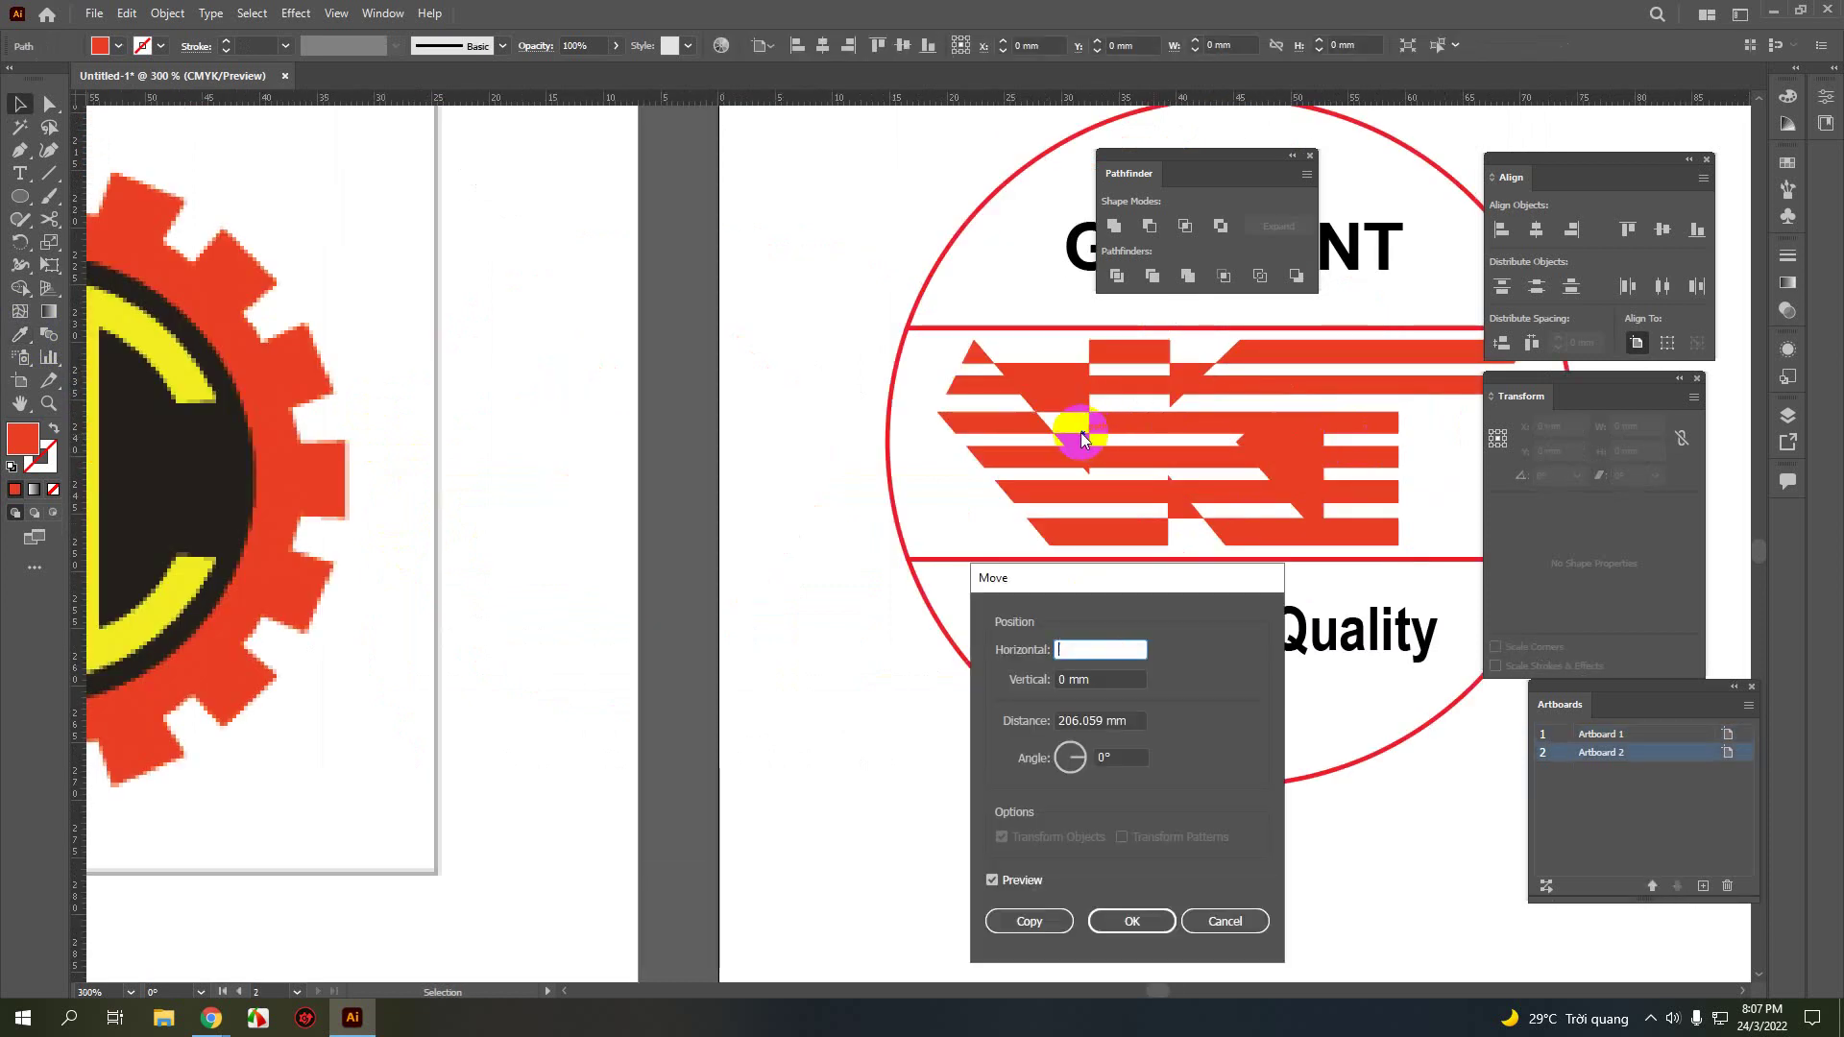
pyautogui.click(1062, 373)
pyautogui.click(1135, 839)
pyautogui.click(1222, 921)
# - Delete the leftover red pieces filling the space between the V's inner diagonal and the K's stem
pyautogui.click(1062, 425)
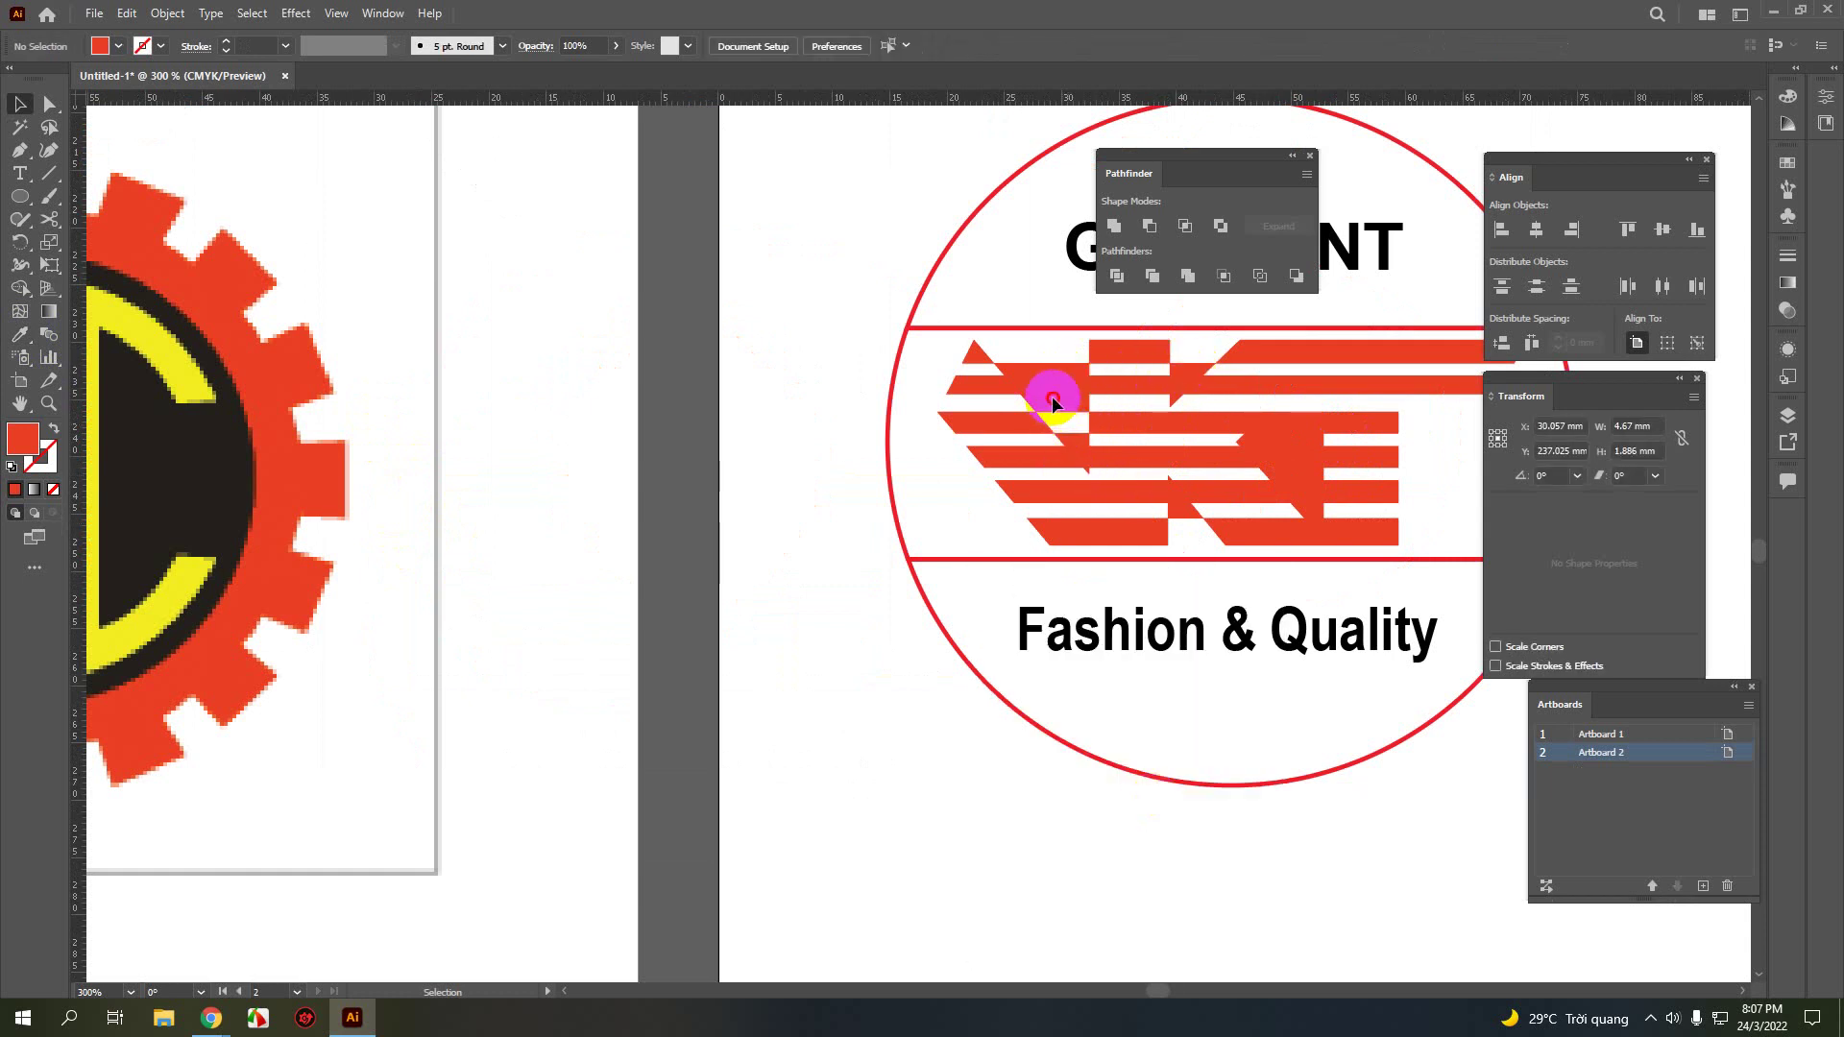
pyautogui.click(1053, 397)
pyautogui.press('Delete')
pyautogui.click(1064, 372)
pyautogui.press('Delete')
pyautogui.click(1068, 400)
pyautogui.press('Delete')
pyautogui.click(1069, 440)
pyautogui.press('Delete')
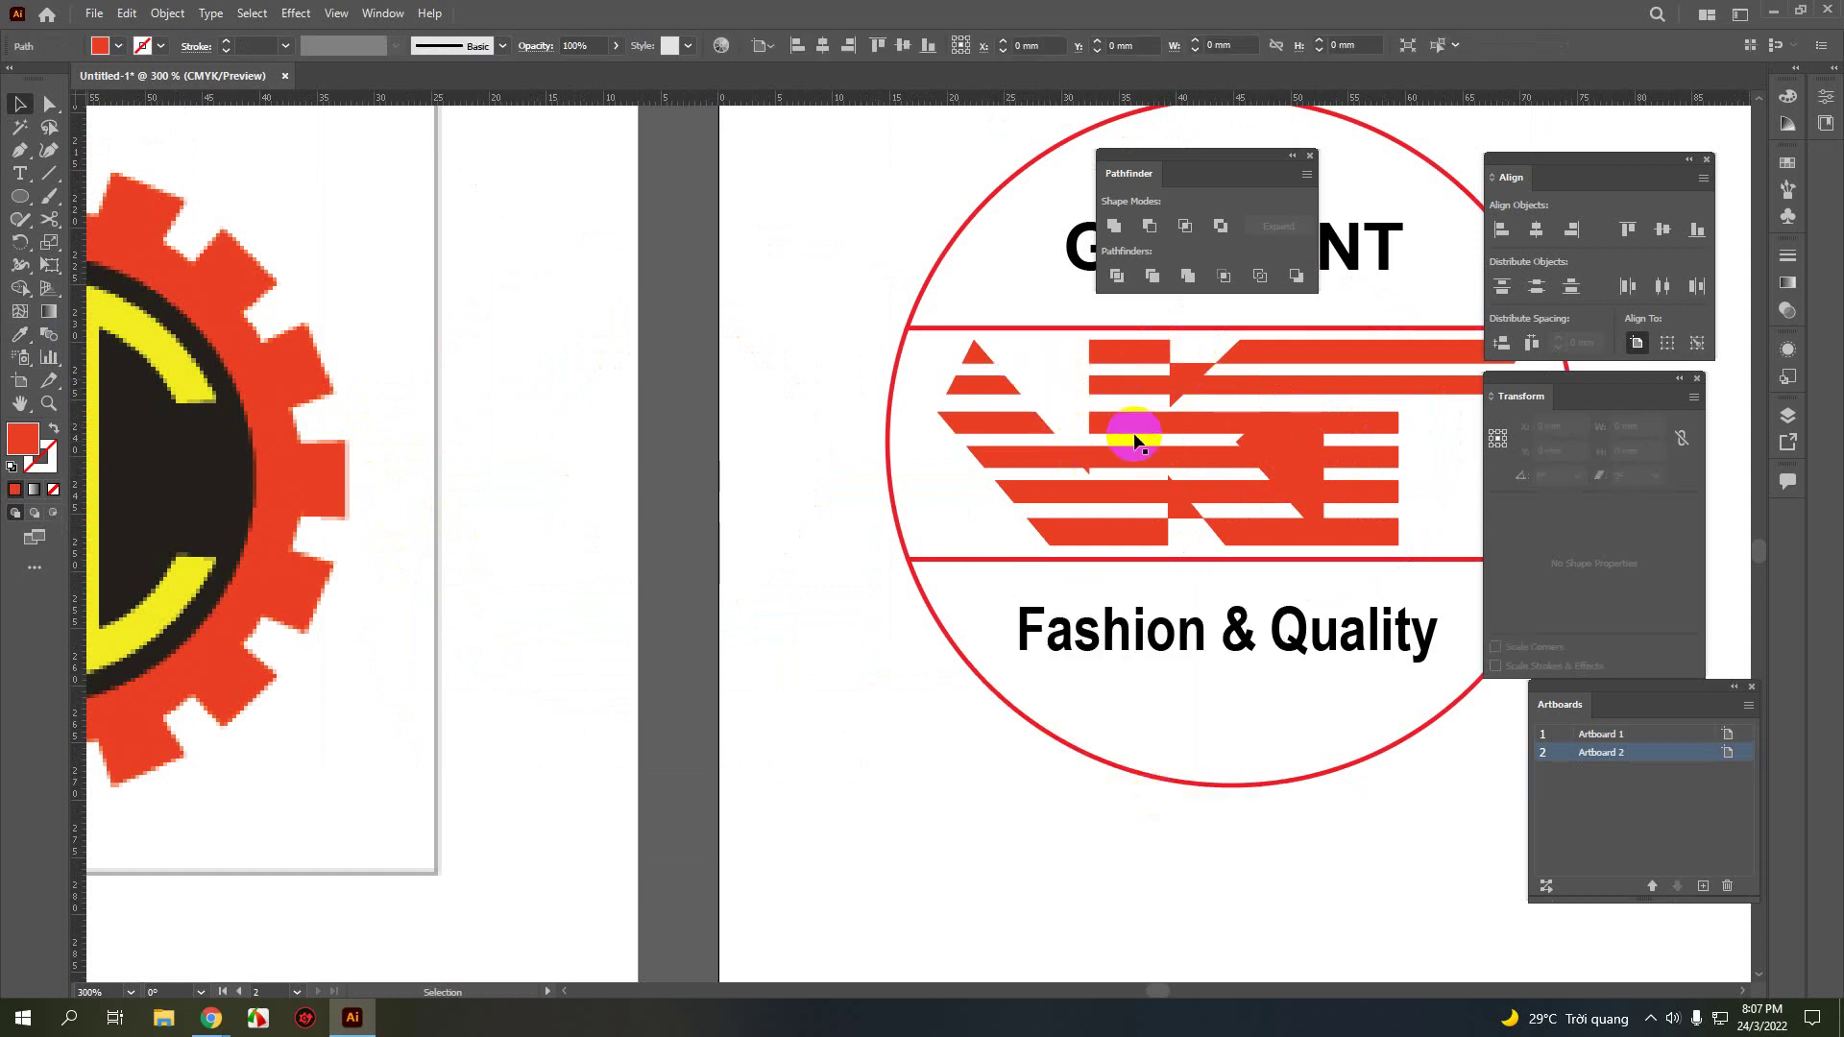
# - Delete the leftover red pieces in the K's upper notch and beside the V's inner diagonal
pyautogui.click(1183, 377)
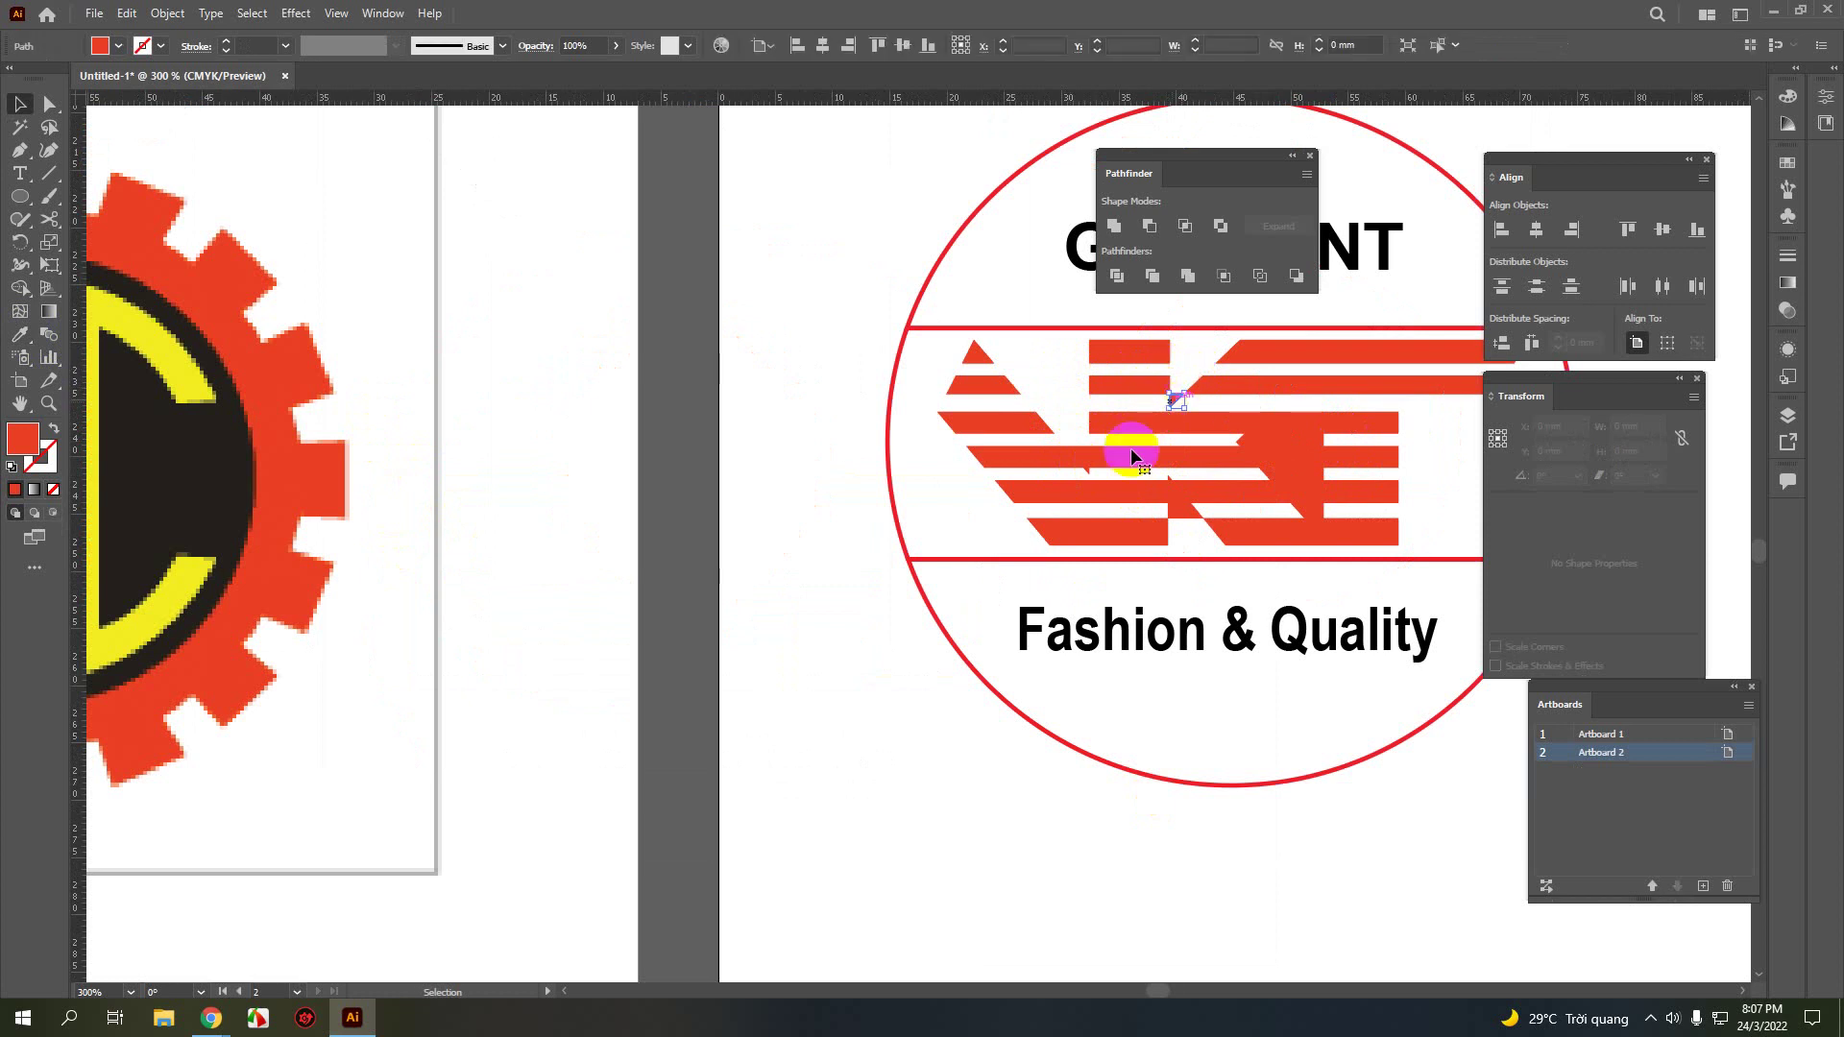
pyautogui.click(1086, 473)
pyautogui.click(1166, 495)
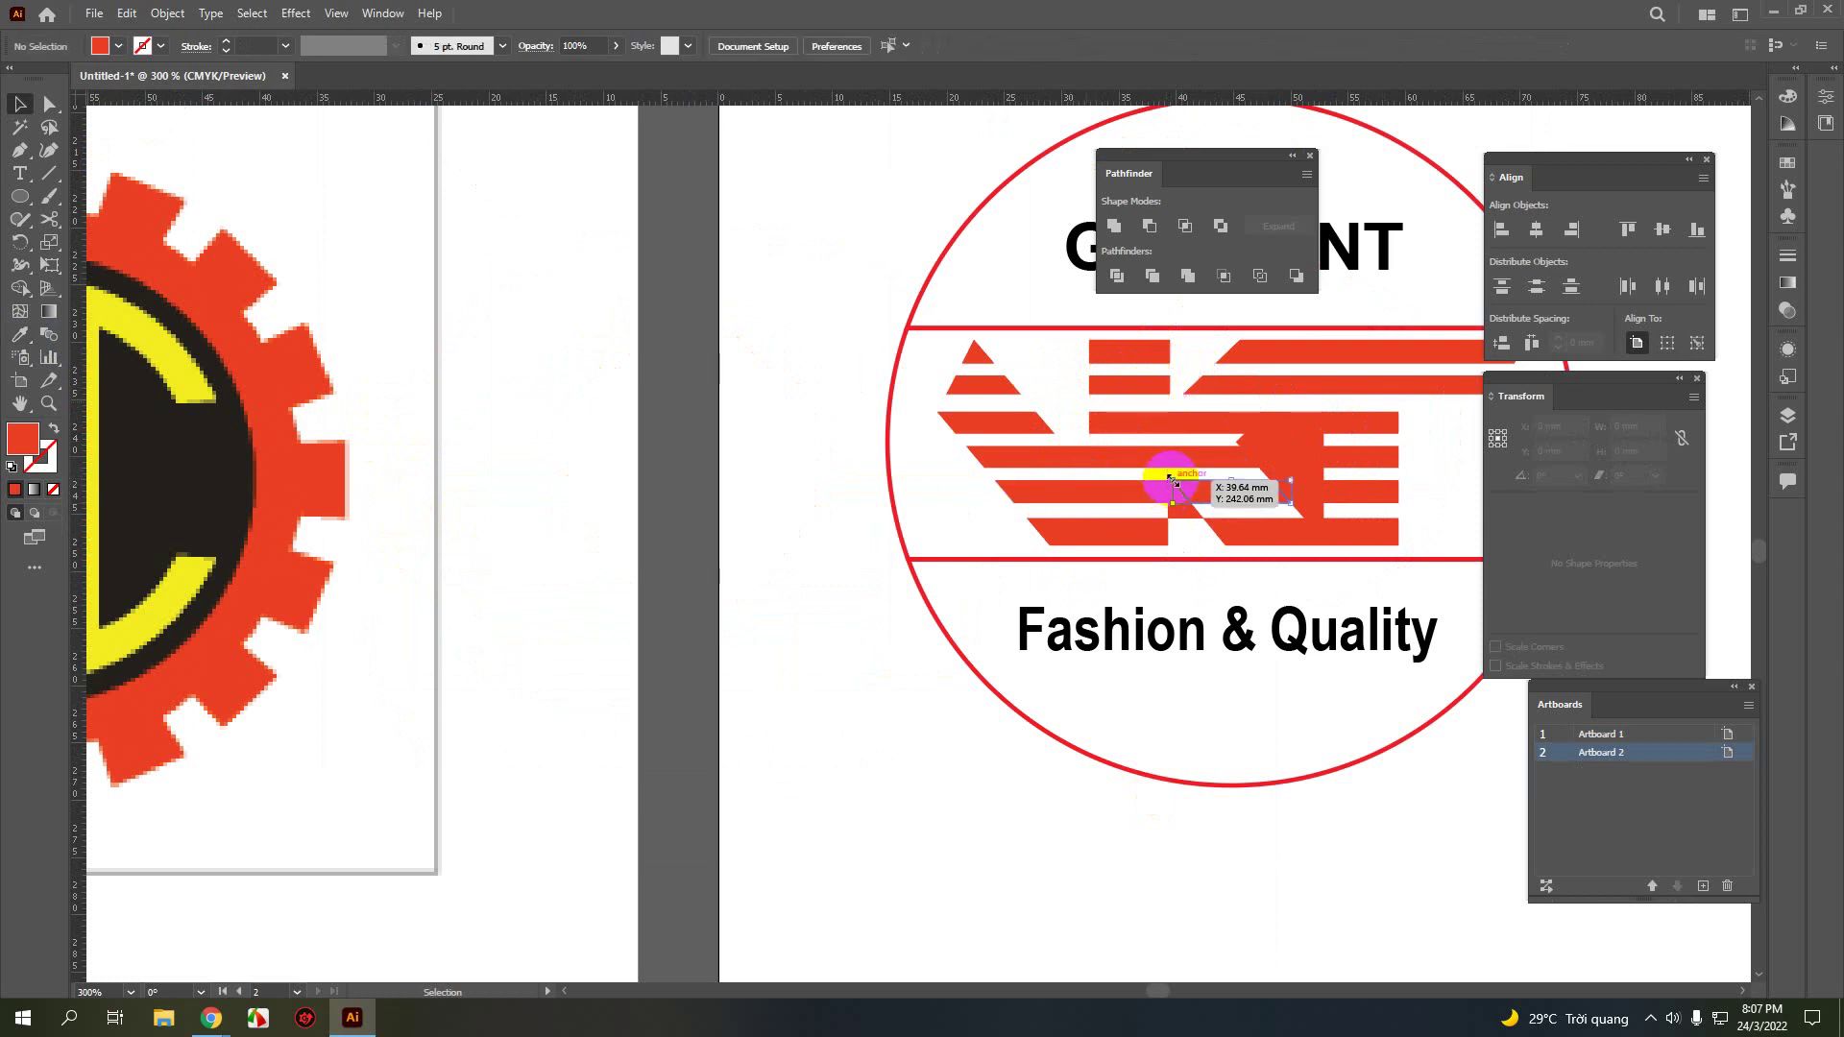
pyautogui.press('Delete')
pyautogui.hotkey('ctrl', 'z')
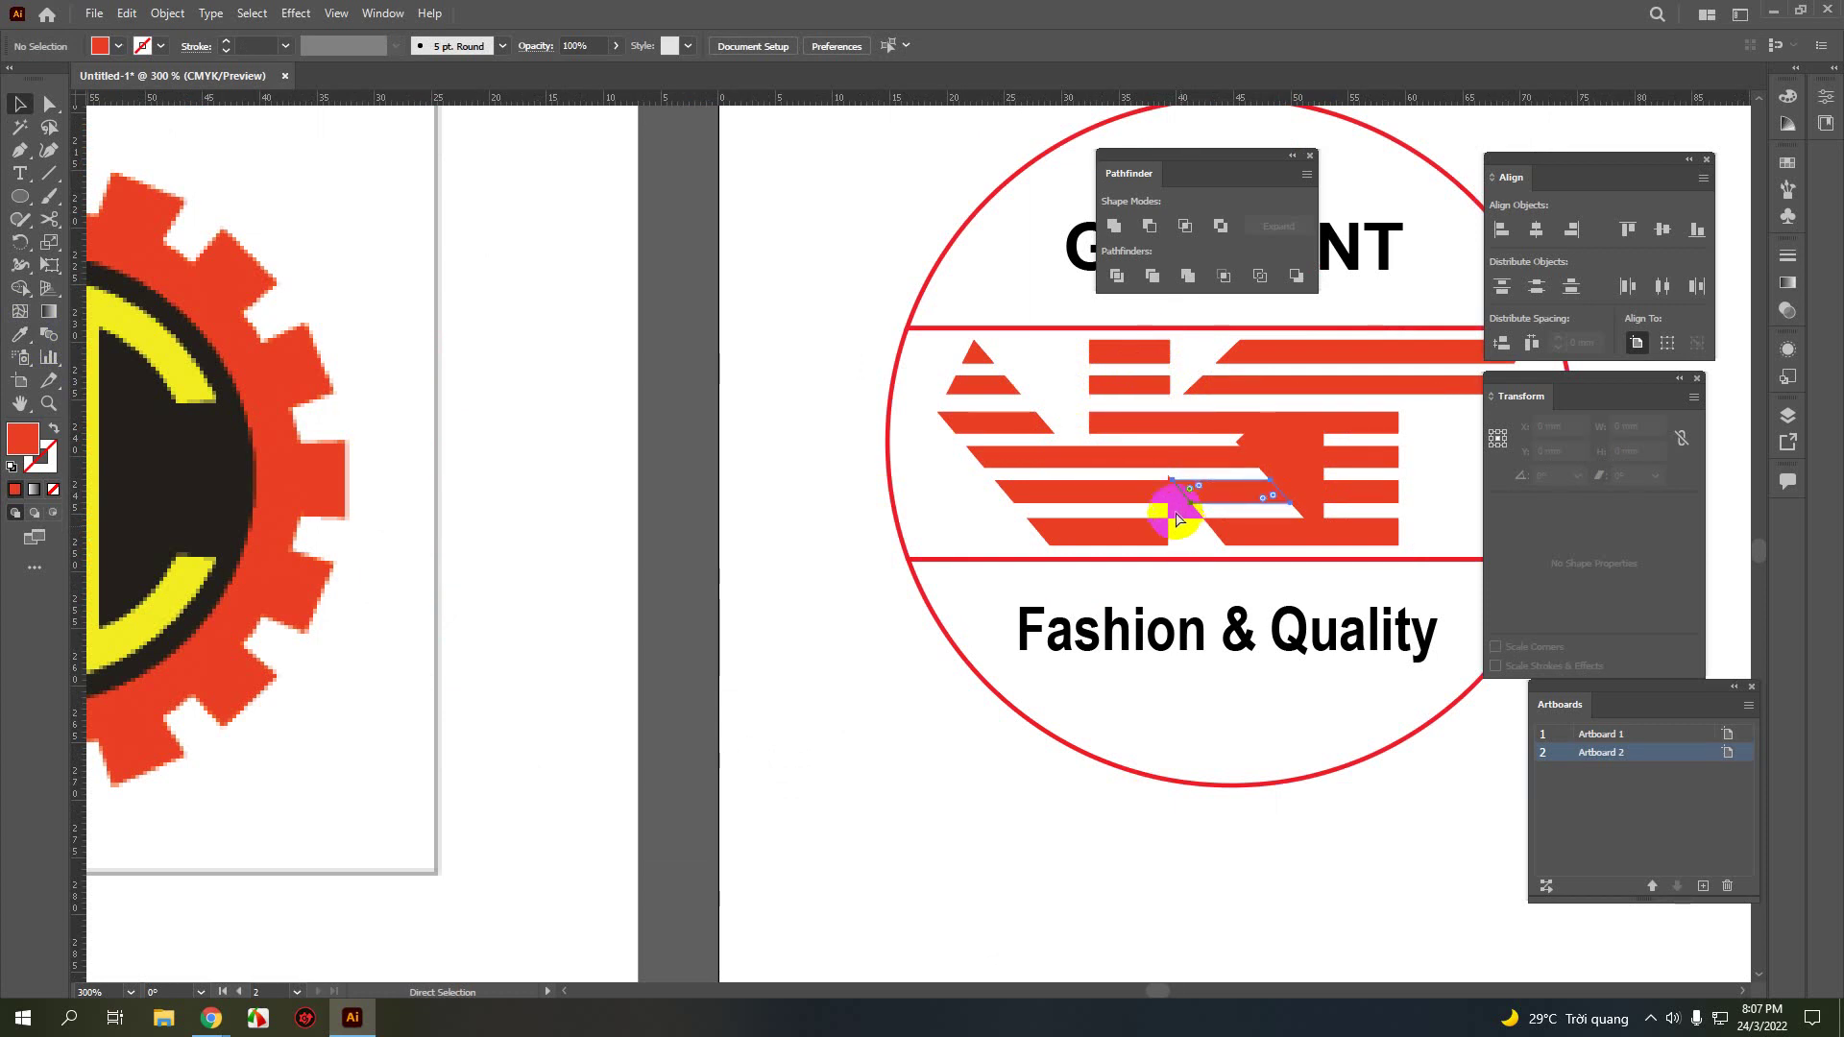
pyautogui.moveTo(1178, 516); pyautogui.dragTo(1314, 468)
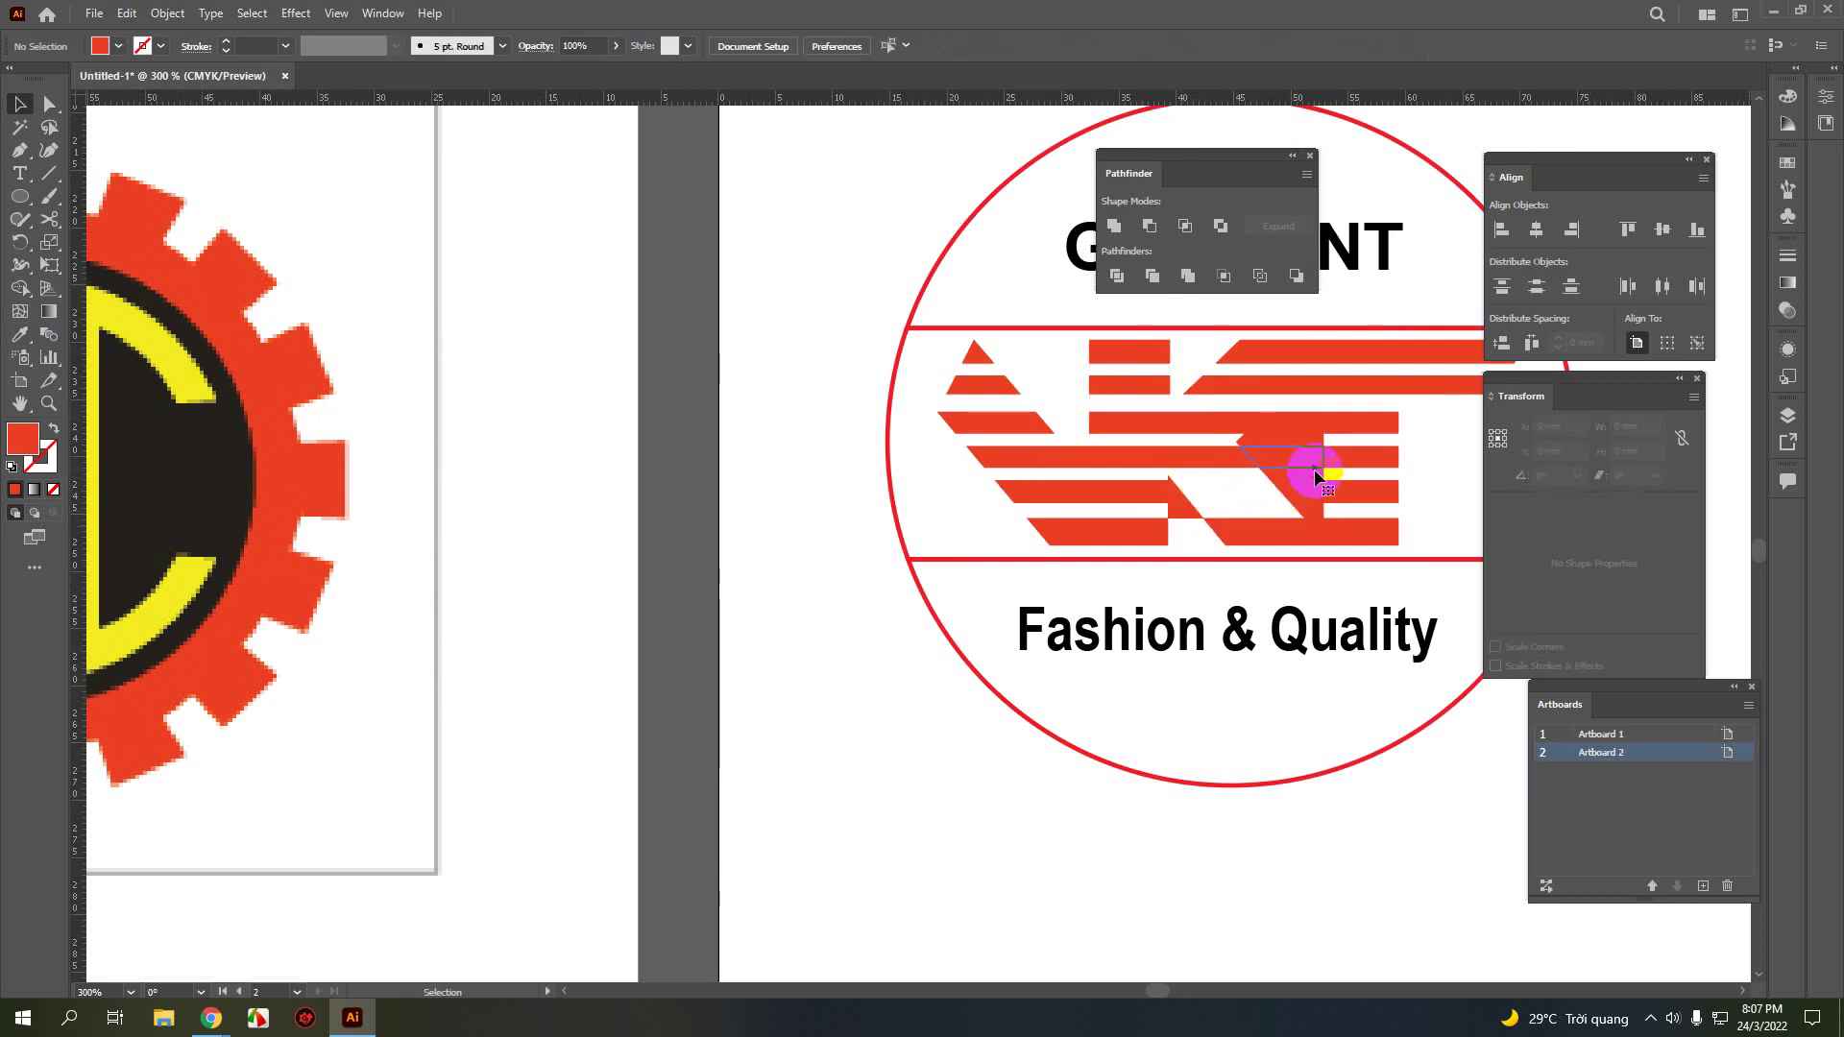
pyautogui.click(1314, 468)
pyautogui.press('Delete')
pyautogui.click(1308, 441)
pyautogui.press('Delete')
pyautogui.click(1296, 428)
pyautogui.press('Delete')
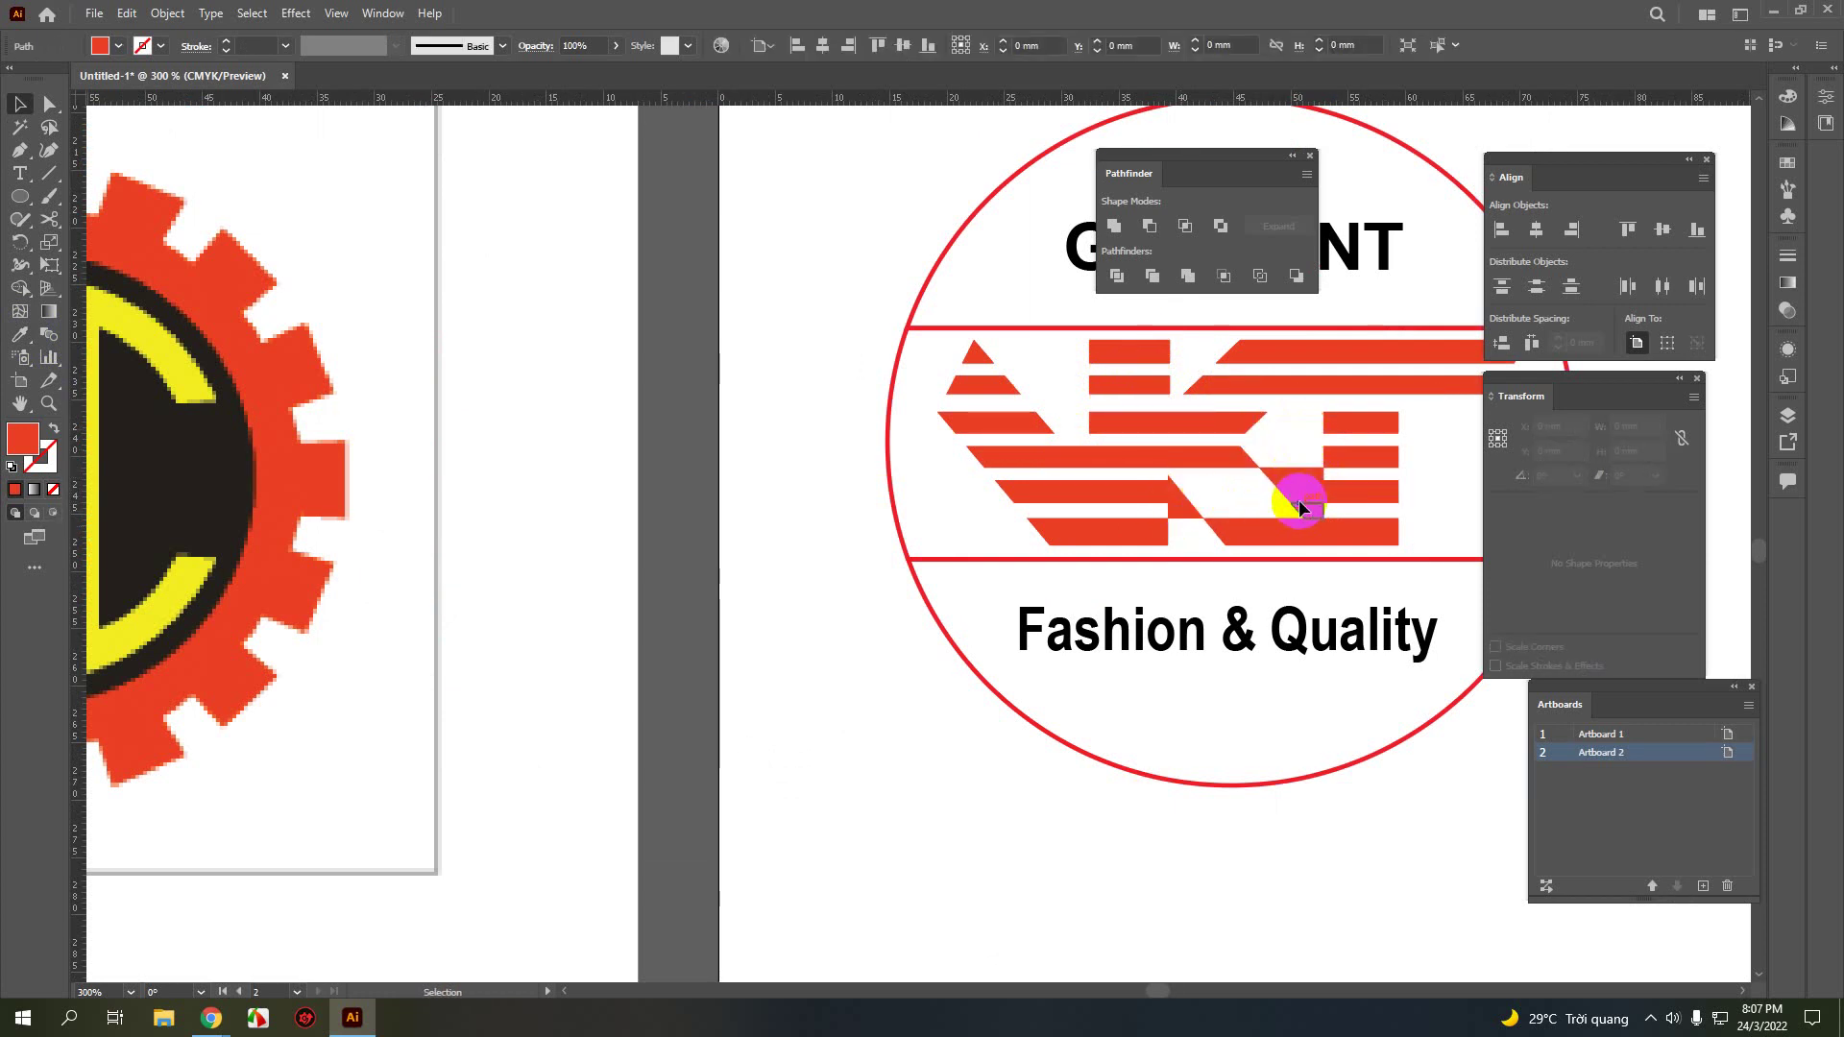
pyautogui.click(1301, 506)
pyautogui.press('Delete')
pyautogui.click(1298, 487)
pyautogui.press('Delete')
pyautogui.click(1289, 475)
pyautogui.press('Delete')
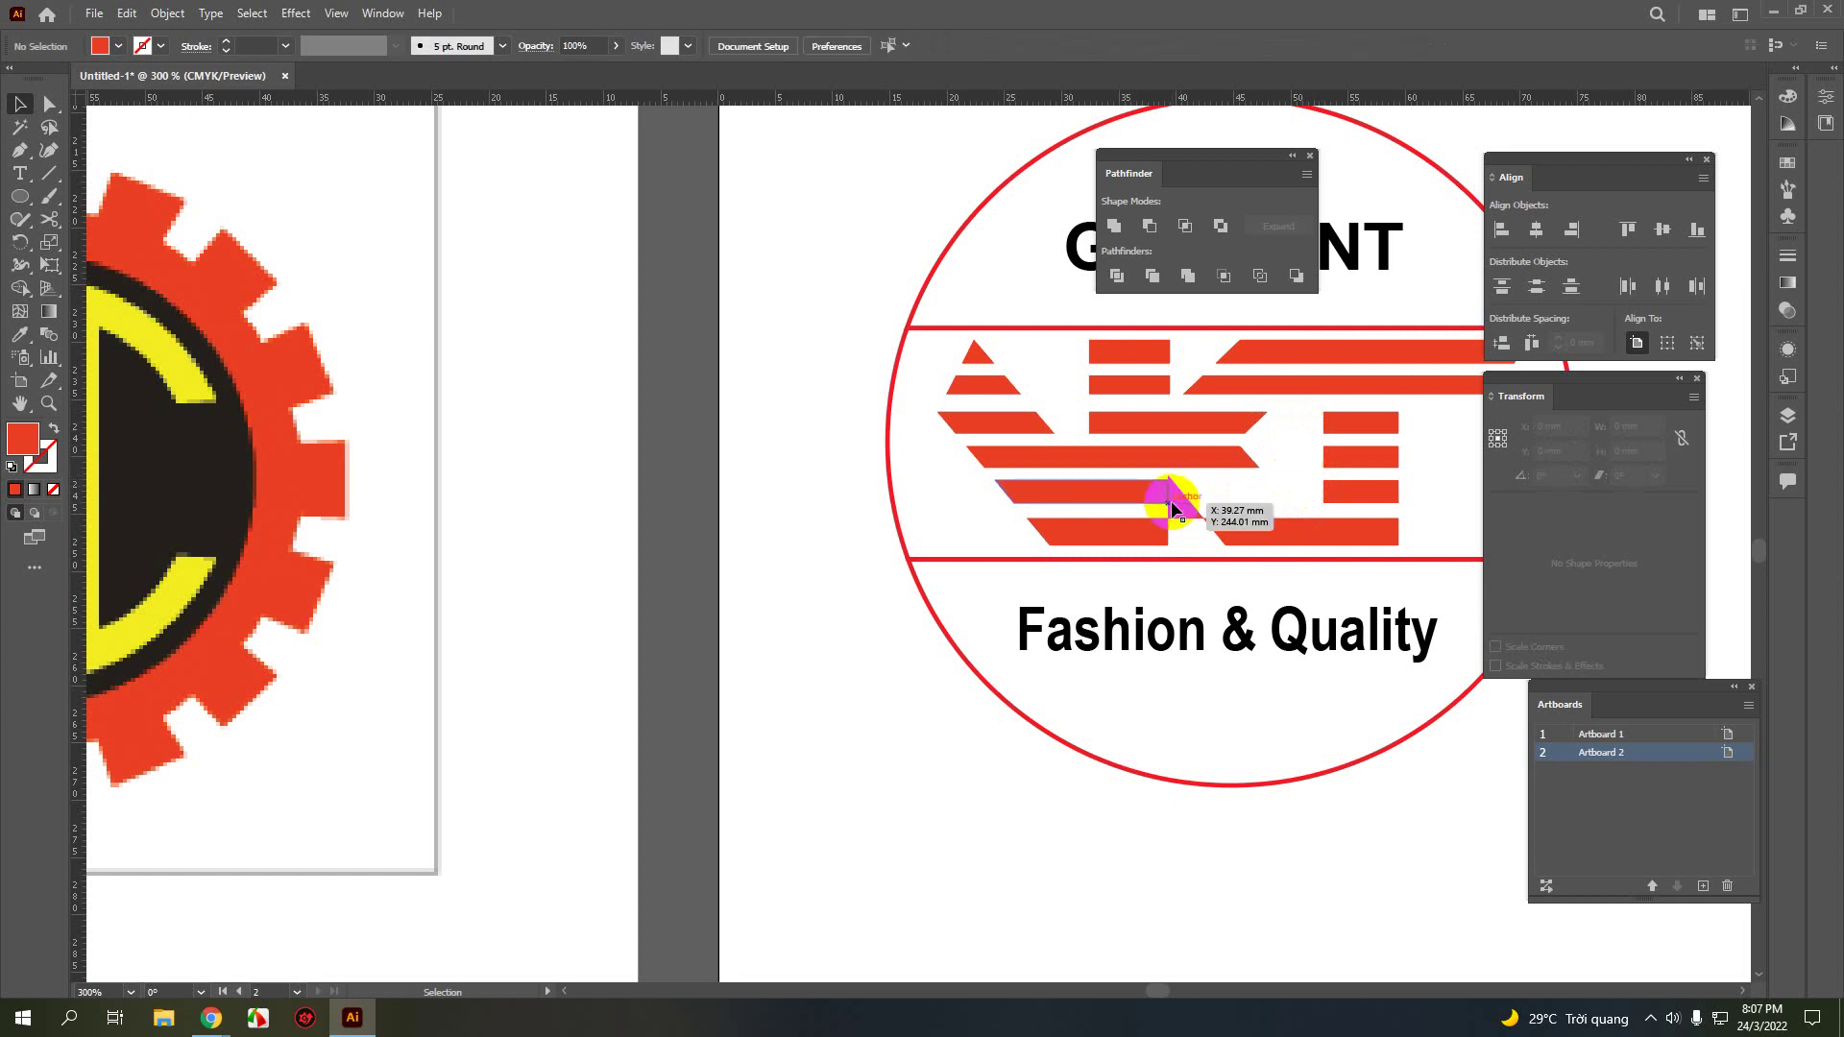
pyautogui.hotkey('ctrl', 'z')
pyautogui.hotkey('ctrl', 'z')
pyautogui.hotkey('ctrl', 'z')
pyautogui.hotkey('ctrl', 'z')
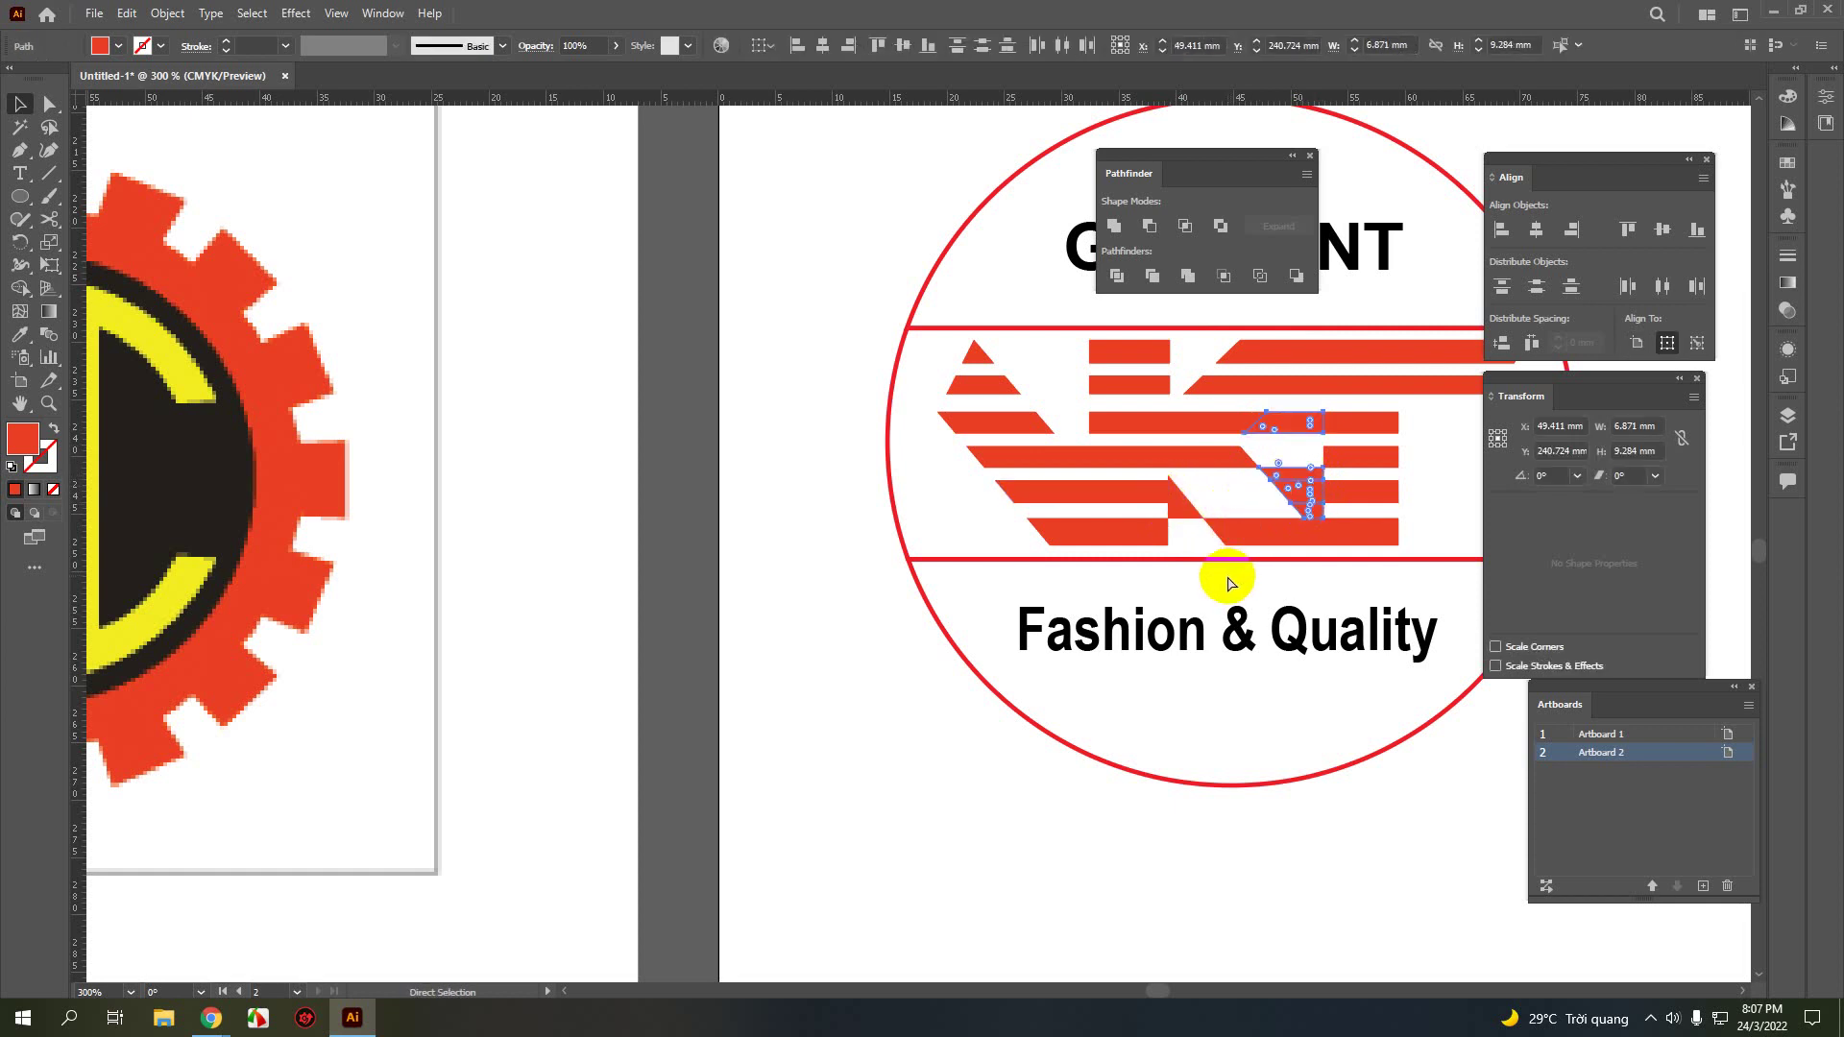
# - Delete the leftover red scraps in the white gaps between the K's stem and its lower leg
pyautogui.press('v')
pyautogui.click(1179, 519)
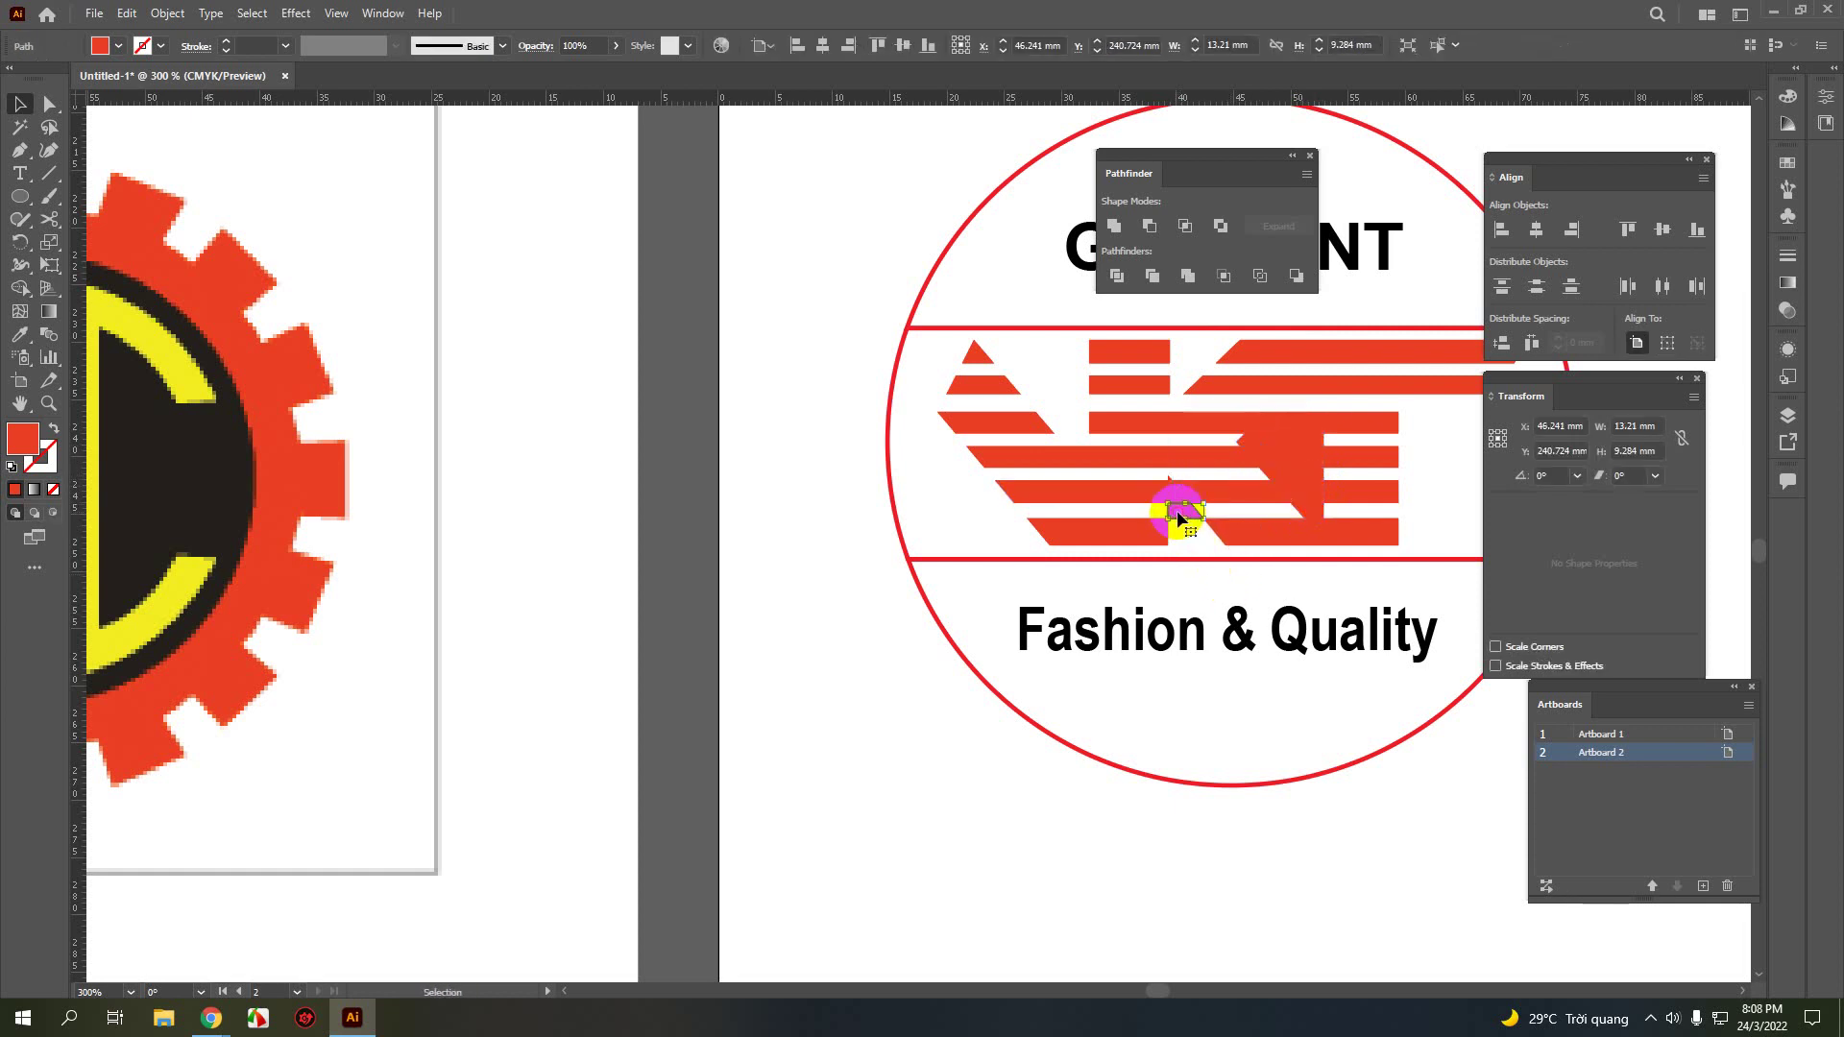
pyautogui.press('Delete')
pyautogui.scroll(2, 1184, 519)
pyautogui.click(1159, 467)
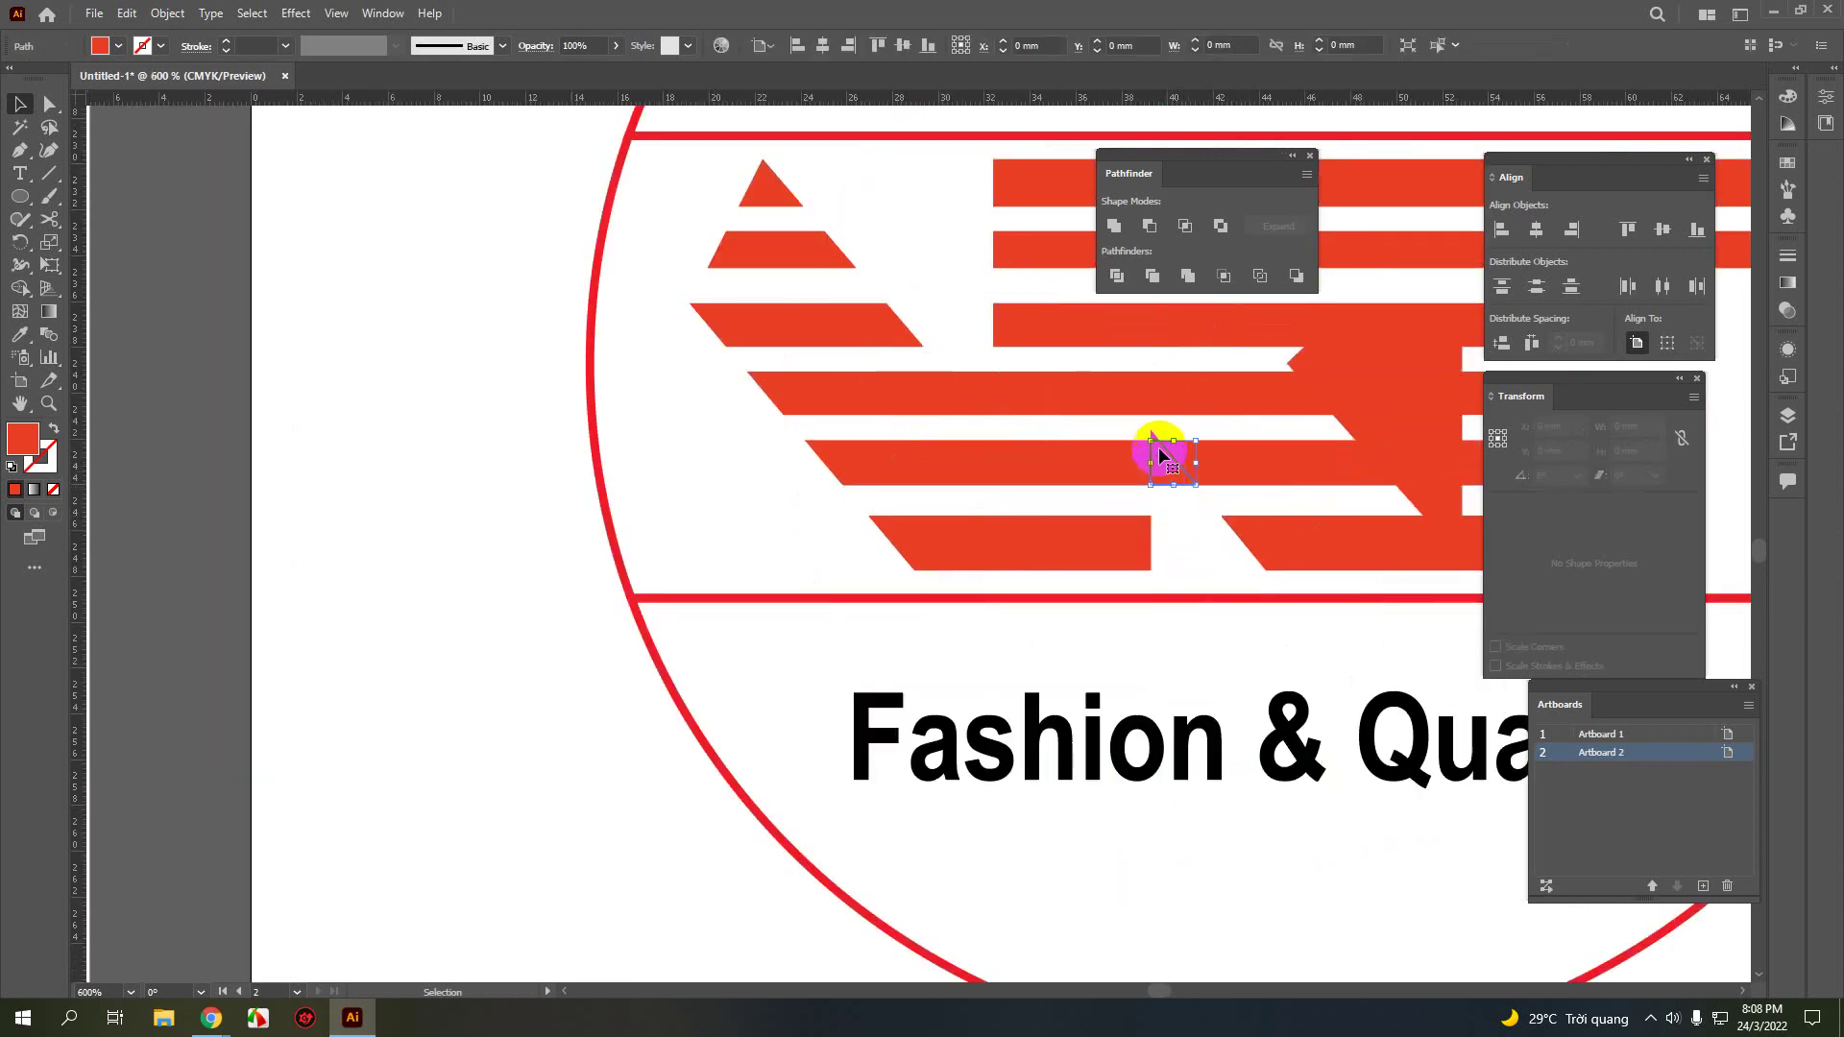
pyautogui.press('Delete')
pyautogui.press('a')
pyautogui.click(1153, 439)
pyautogui.click(1163, 428)
pyautogui.scroll(-2, 1164, 428)
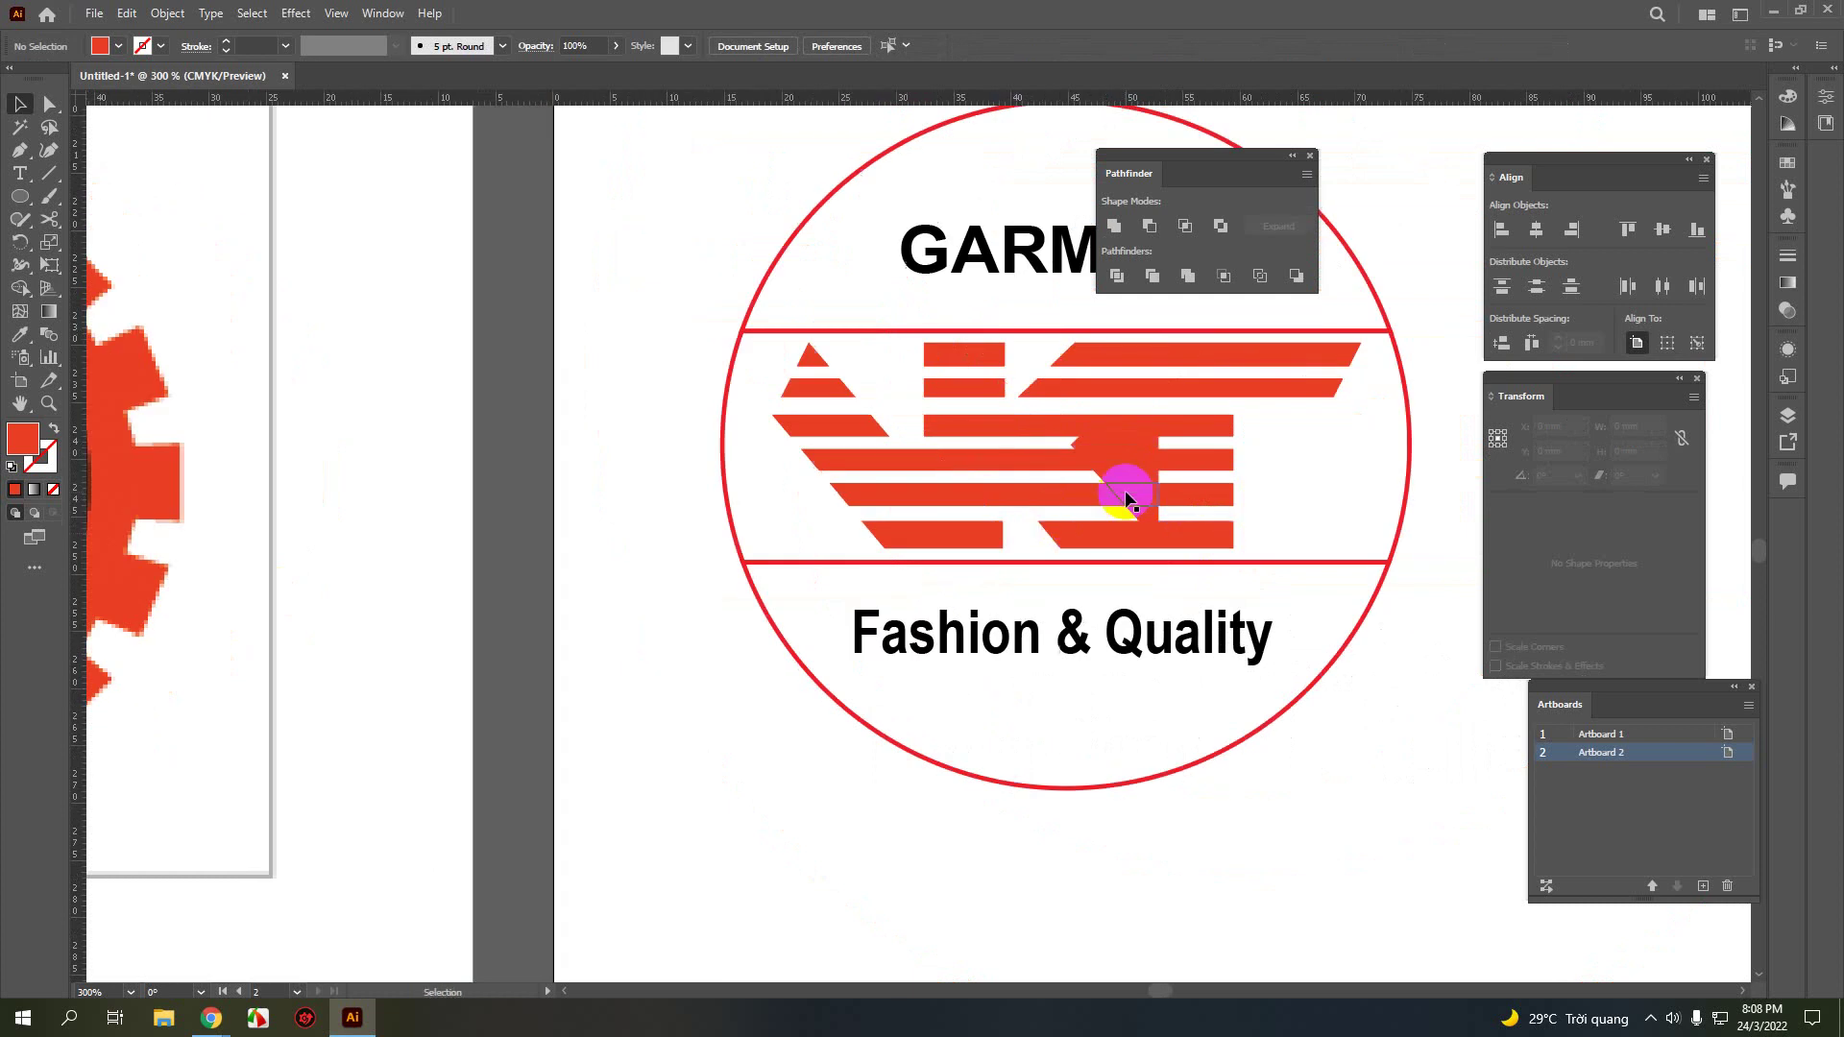
# - Delete all the leftover red pieces filling the space between the K's arm and leg and the T's stem
pyautogui.click(1146, 508)
pyautogui.press('Delete')
pyautogui.click(1143, 487)
pyautogui.press('Delete')
pyautogui.click(1137, 465)
pyautogui.press('Delete')
pyautogui.click(1135, 448)
pyautogui.press('Delete')
pyautogui.click(1138, 431)
pyautogui.press('Delete')
pyautogui.click(1135, 477)
pyautogui.press('Delete')
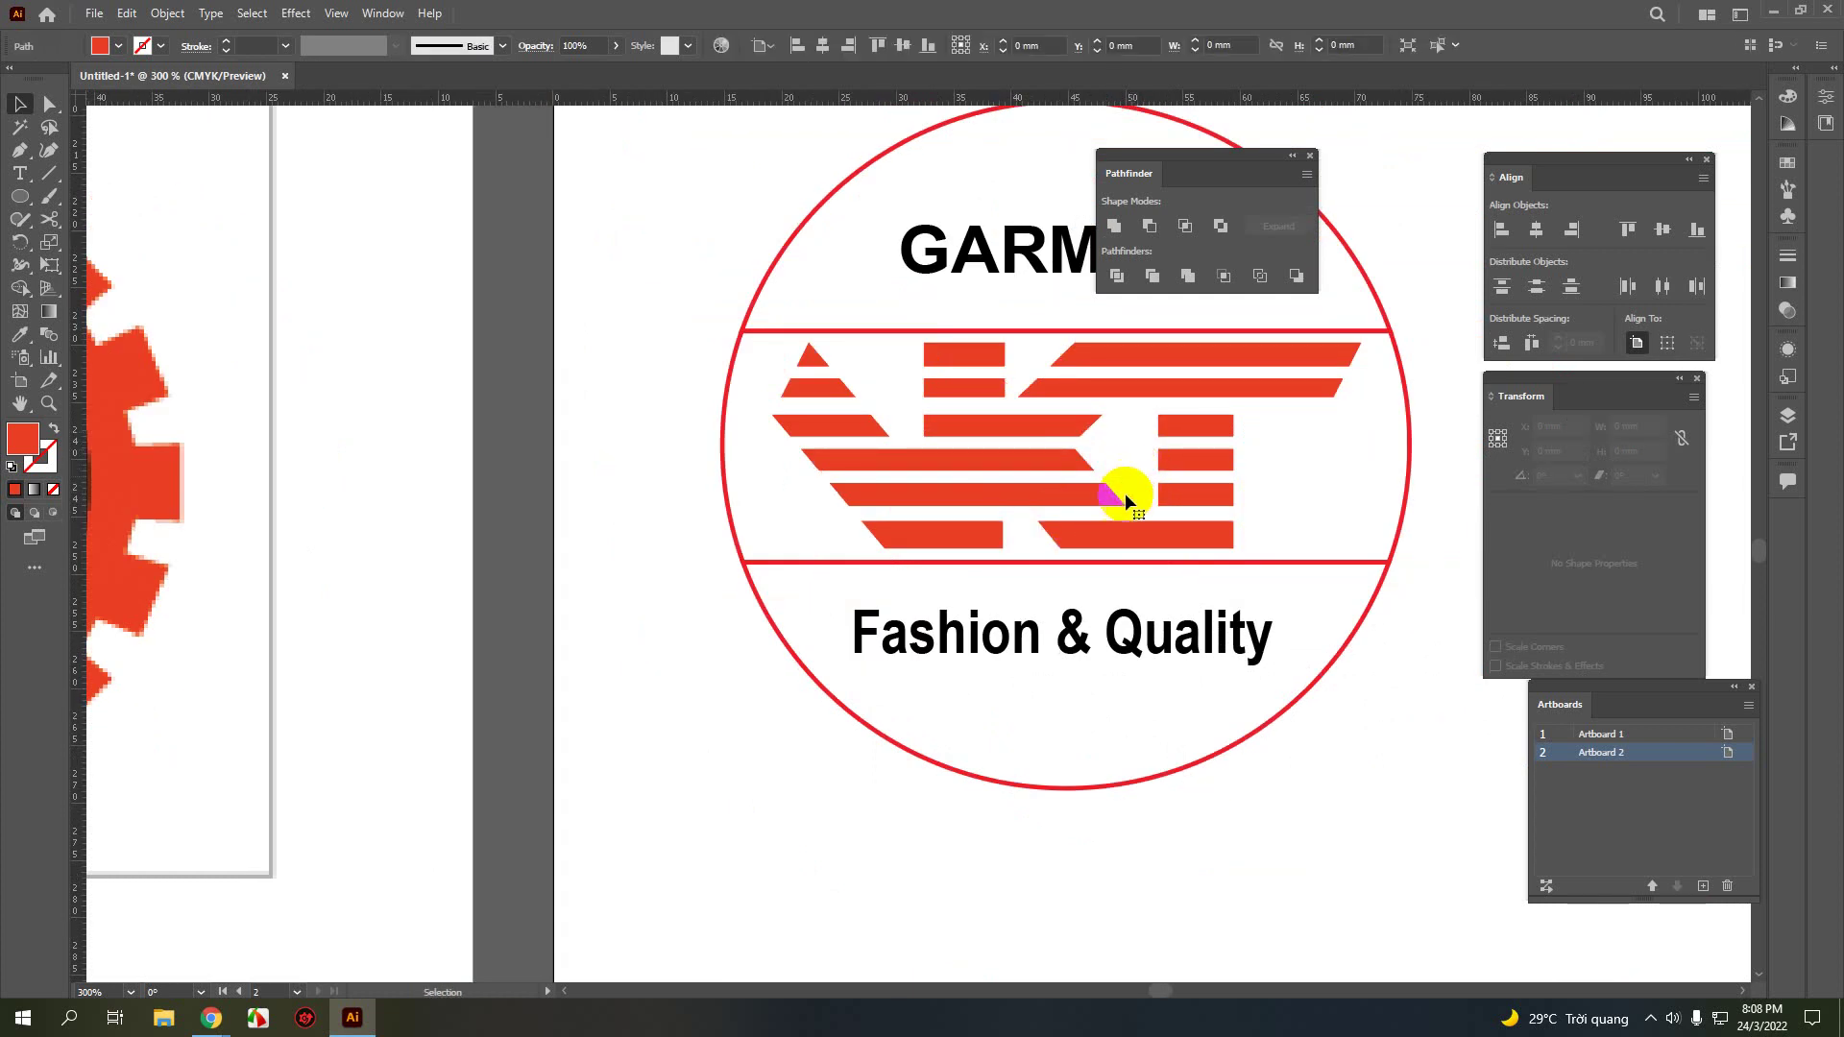
# - Delete the triangular piece joining the K's stem and leg in the fifth stripe, matching the reference logo
pyautogui.scroll(-2, 1124, 553)
pyautogui.click(896, 618)
pyautogui.moveTo(896, 617); pyautogui.dragTo(1229, 540)
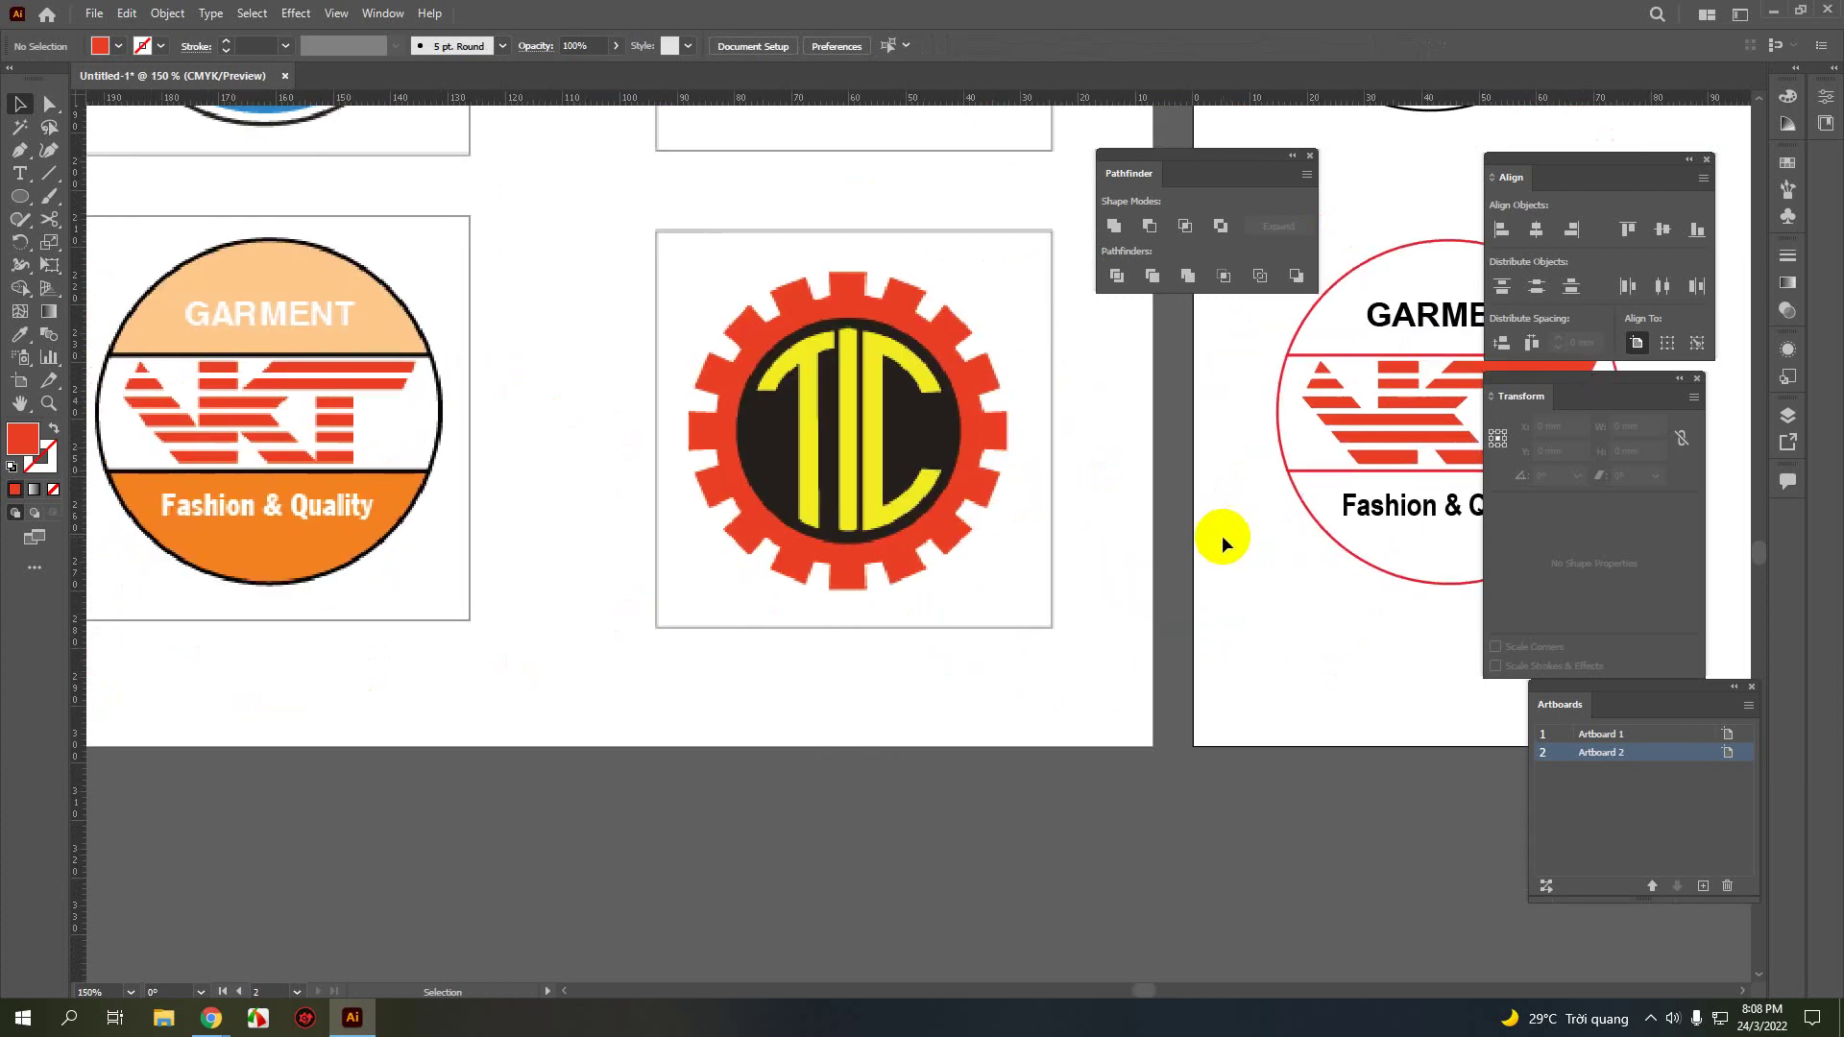
pyautogui.click(1421, 440)
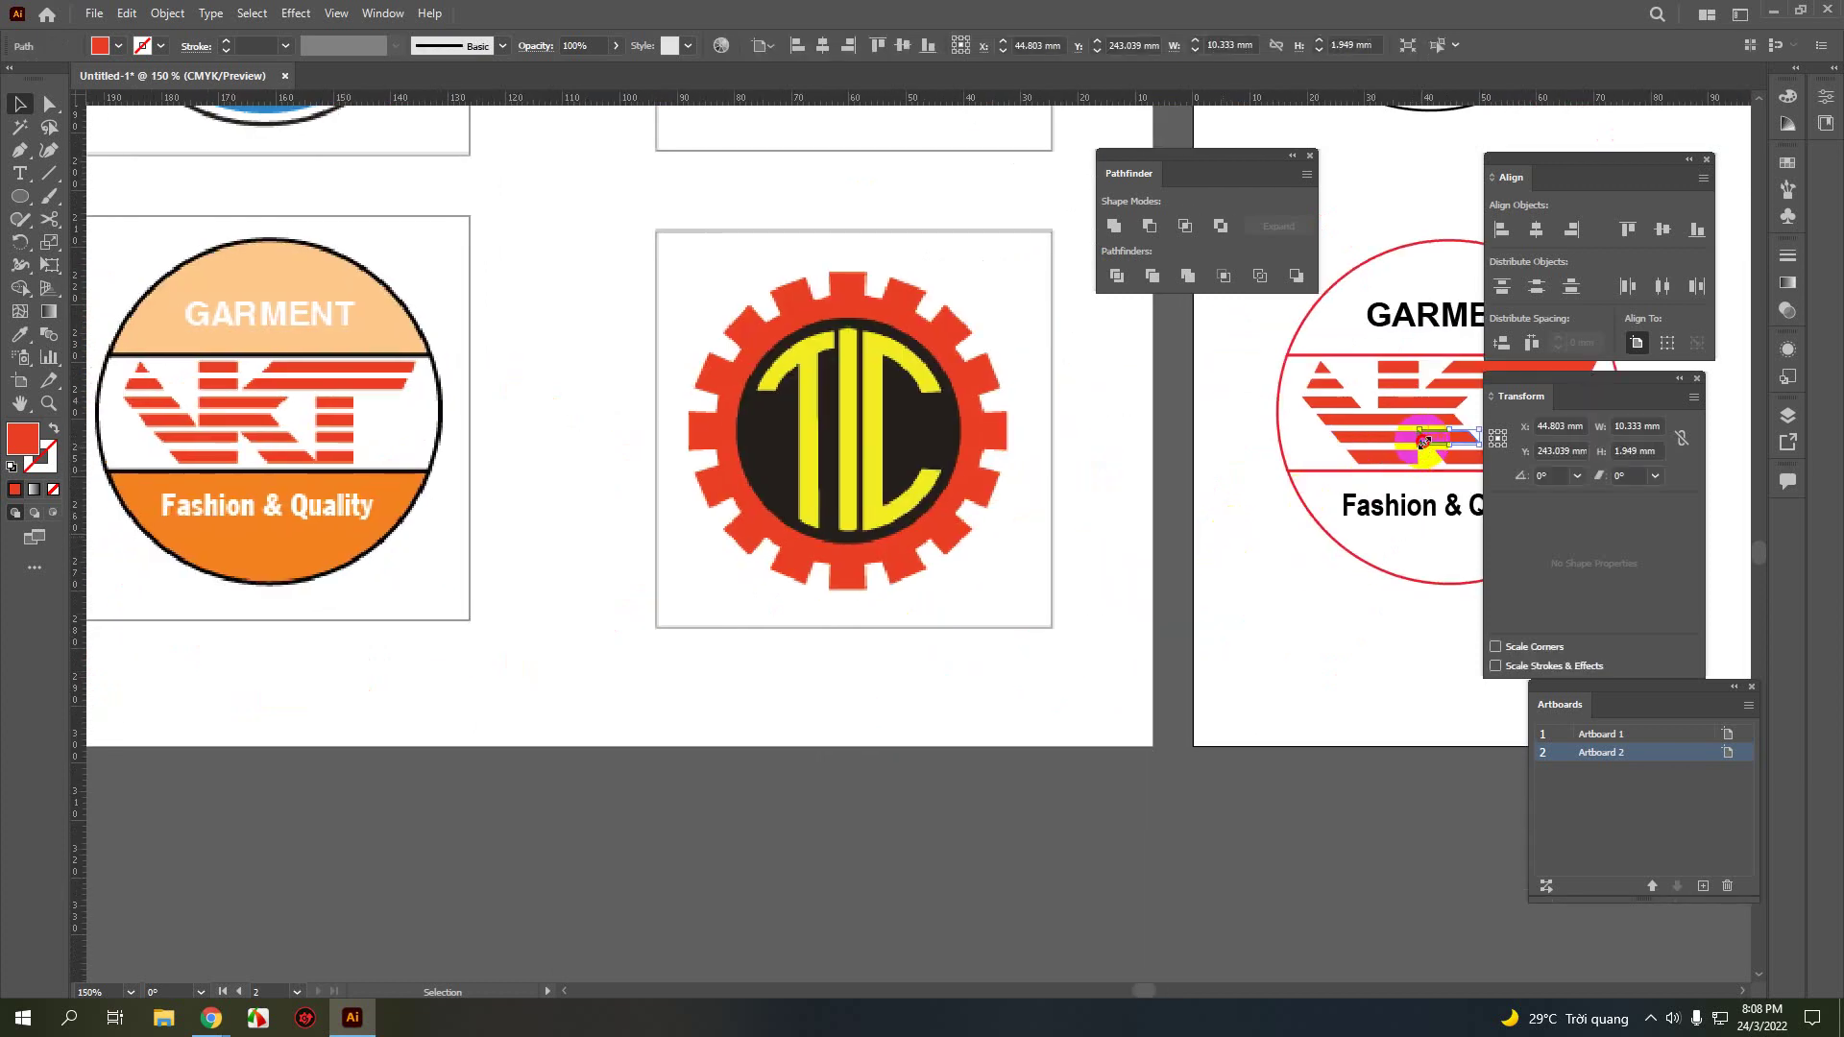
pyautogui.scroll(2, 1421, 447)
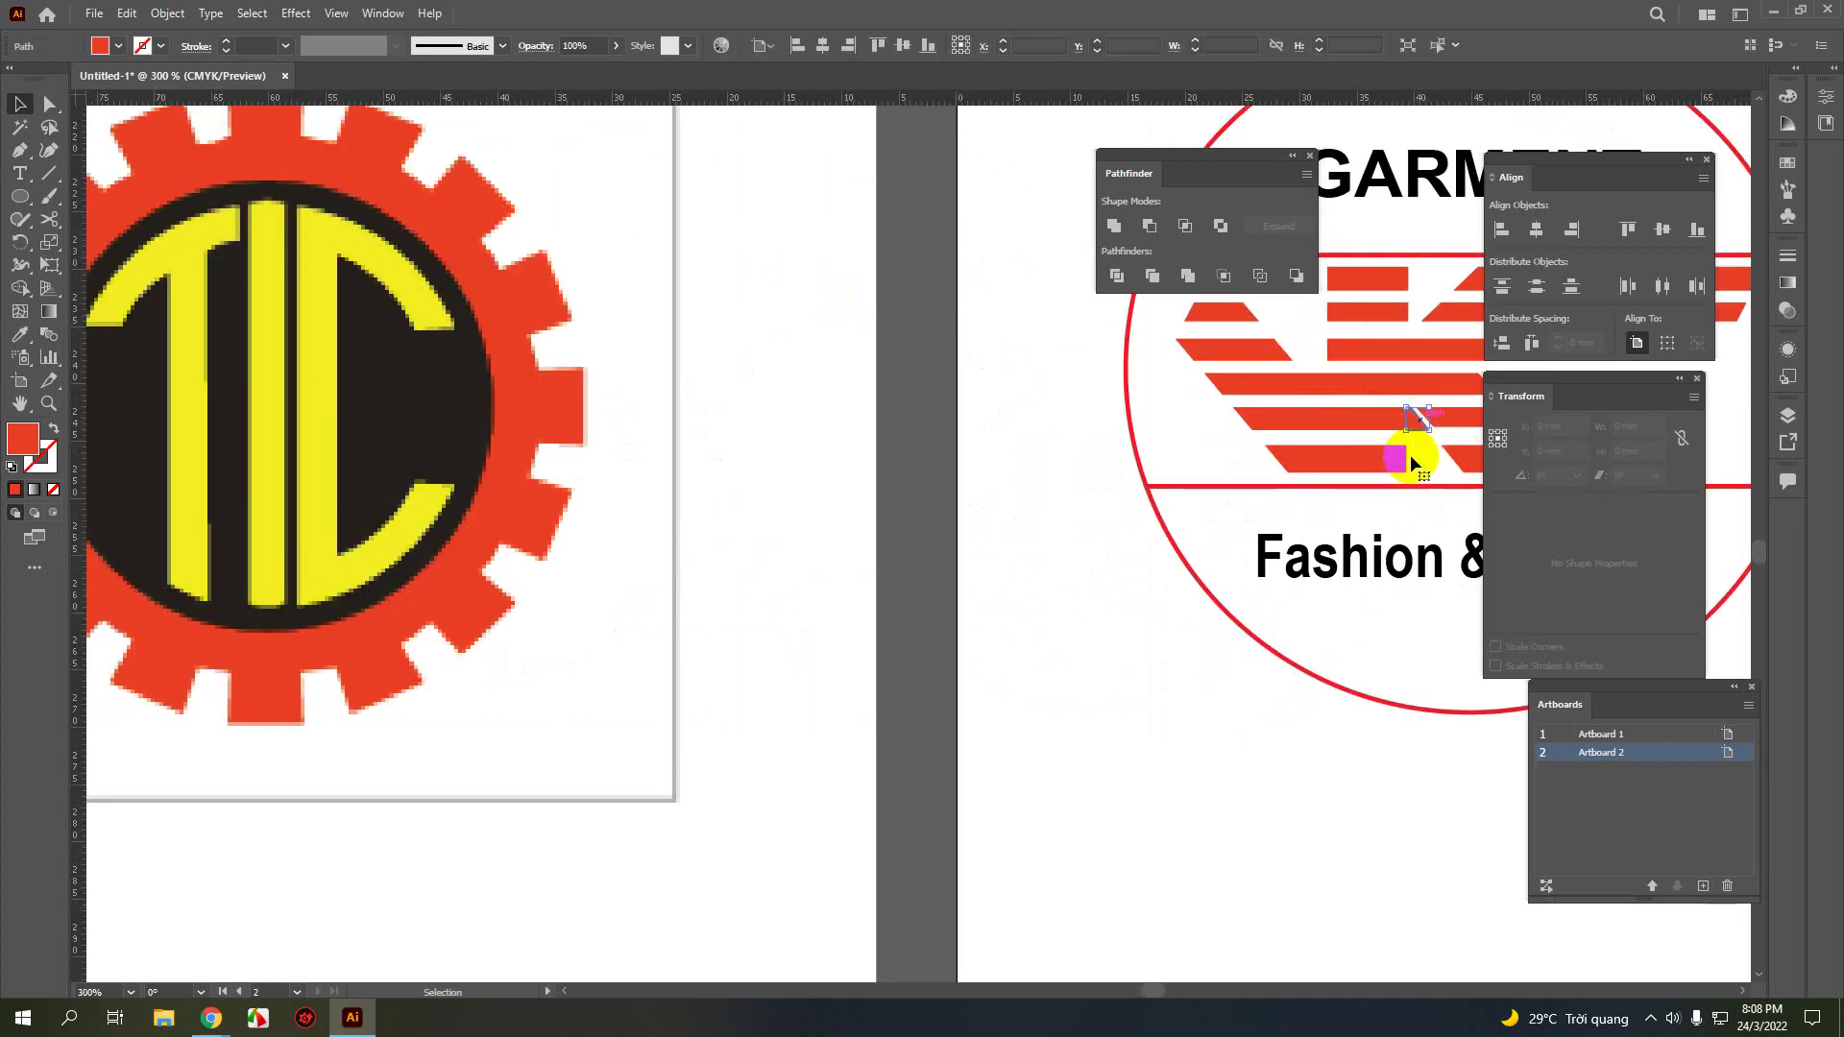
pyautogui.scroll(-2, 1388, 493)
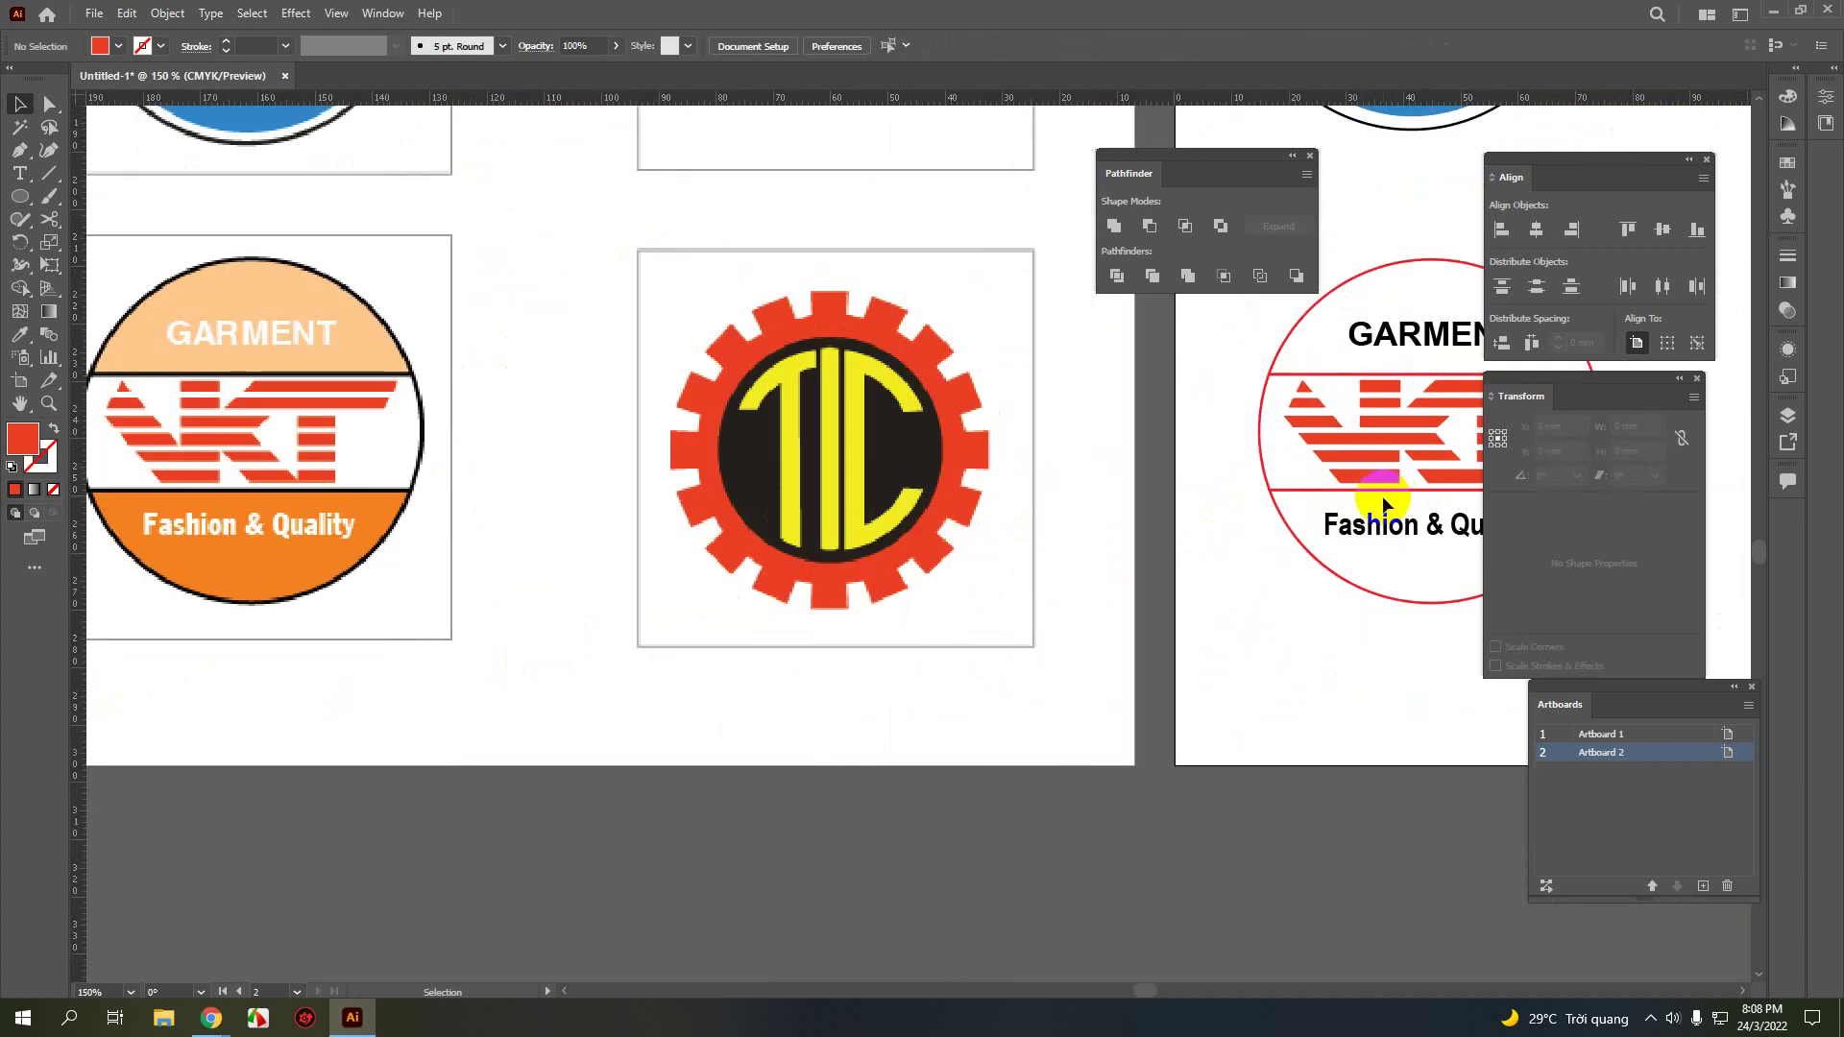
# - Fill the circle's upper segment with the reference's light orange and its lower segment with the reference's darker orange, sampling both colours
pyautogui.moveTo(1381, 496); pyautogui.dragTo(1044, 634)
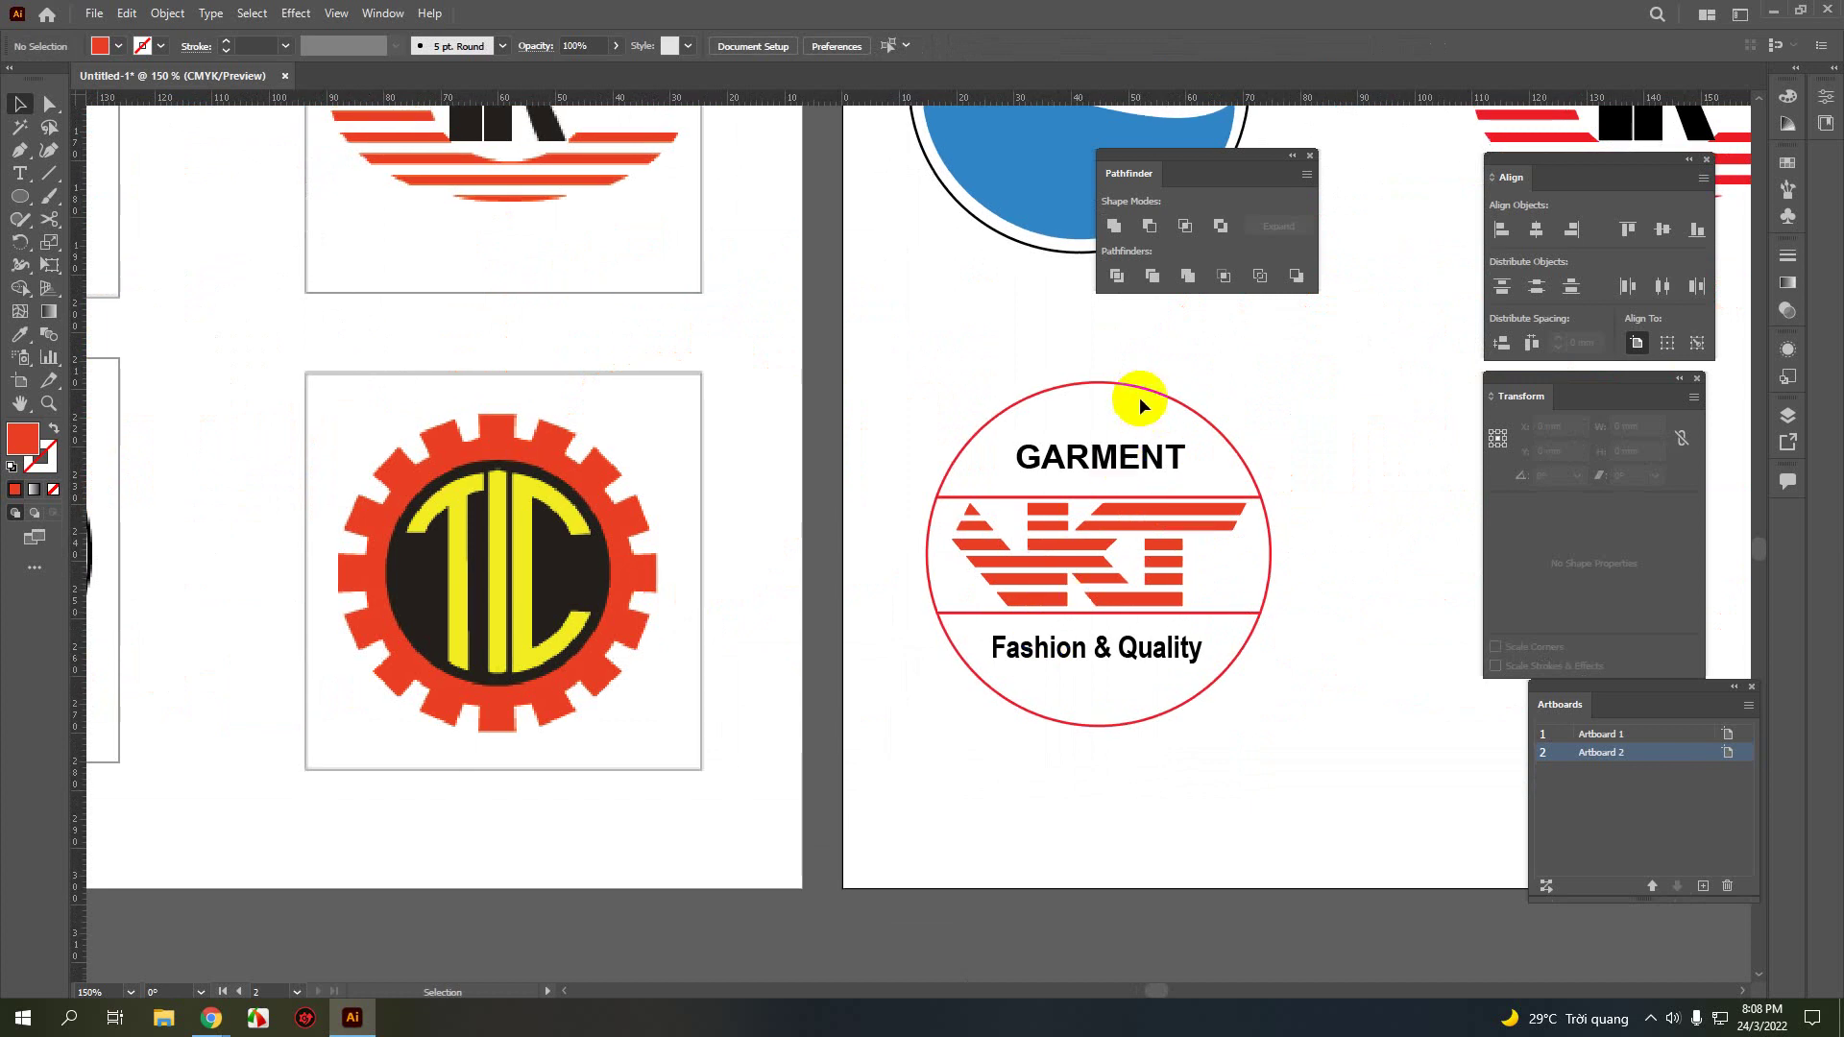
pyautogui.click(1138, 387)
pyautogui.scroll(-1, 1145, 401)
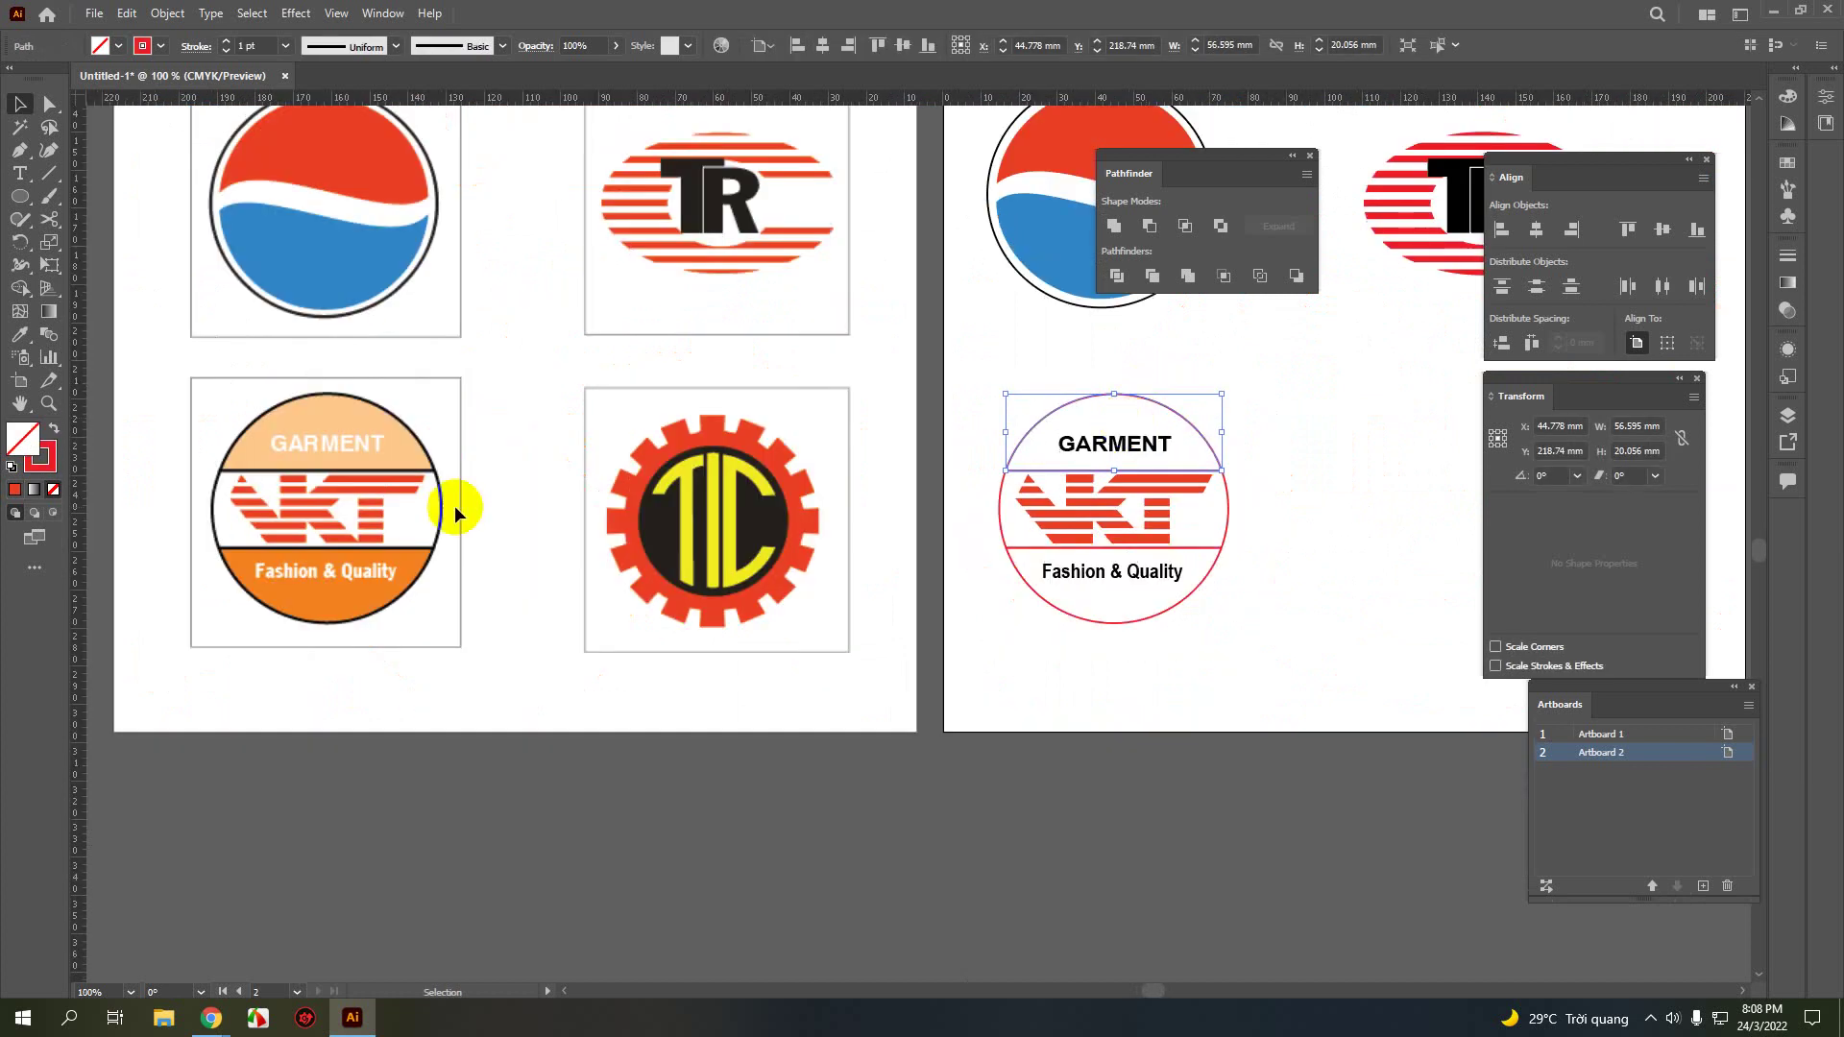
pyautogui.press('i')
pyautogui.click(327, 418)
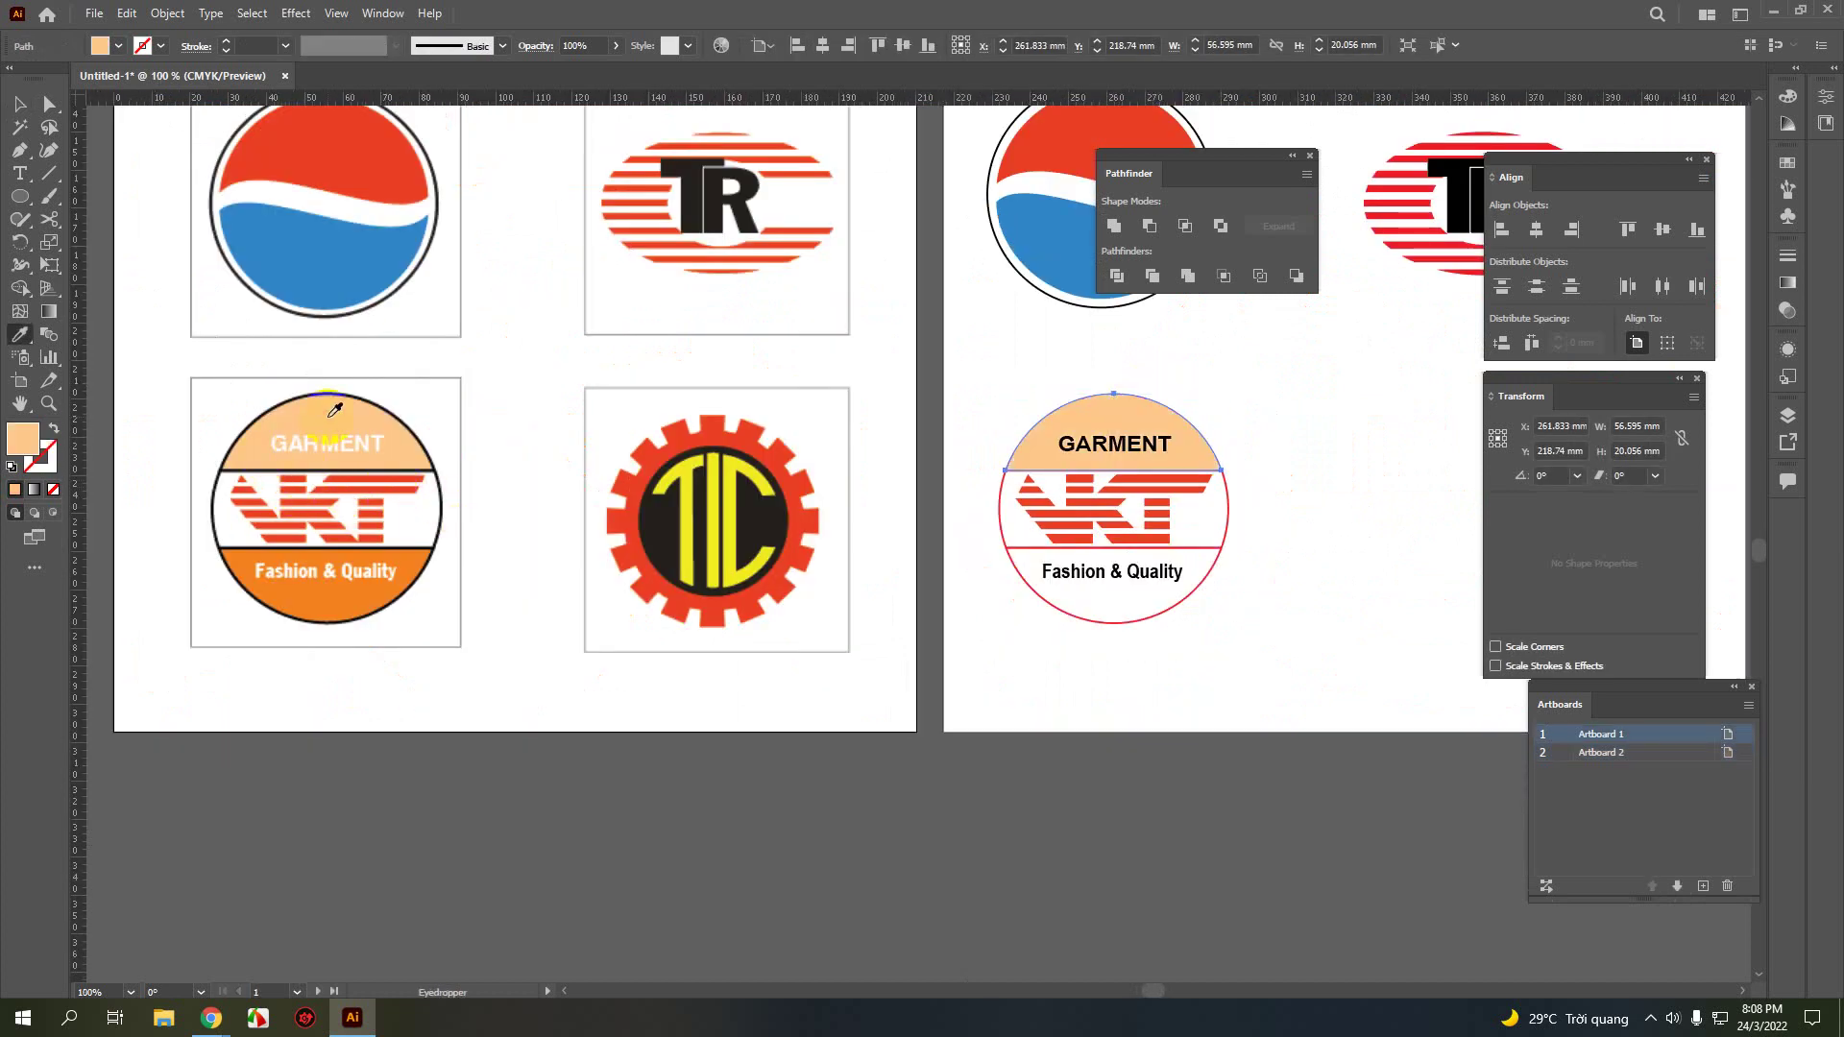
pyautogui.keyDown('ctrl'); pyautogui.click(1044, 599); pyautogui.keyUp('ctrl')
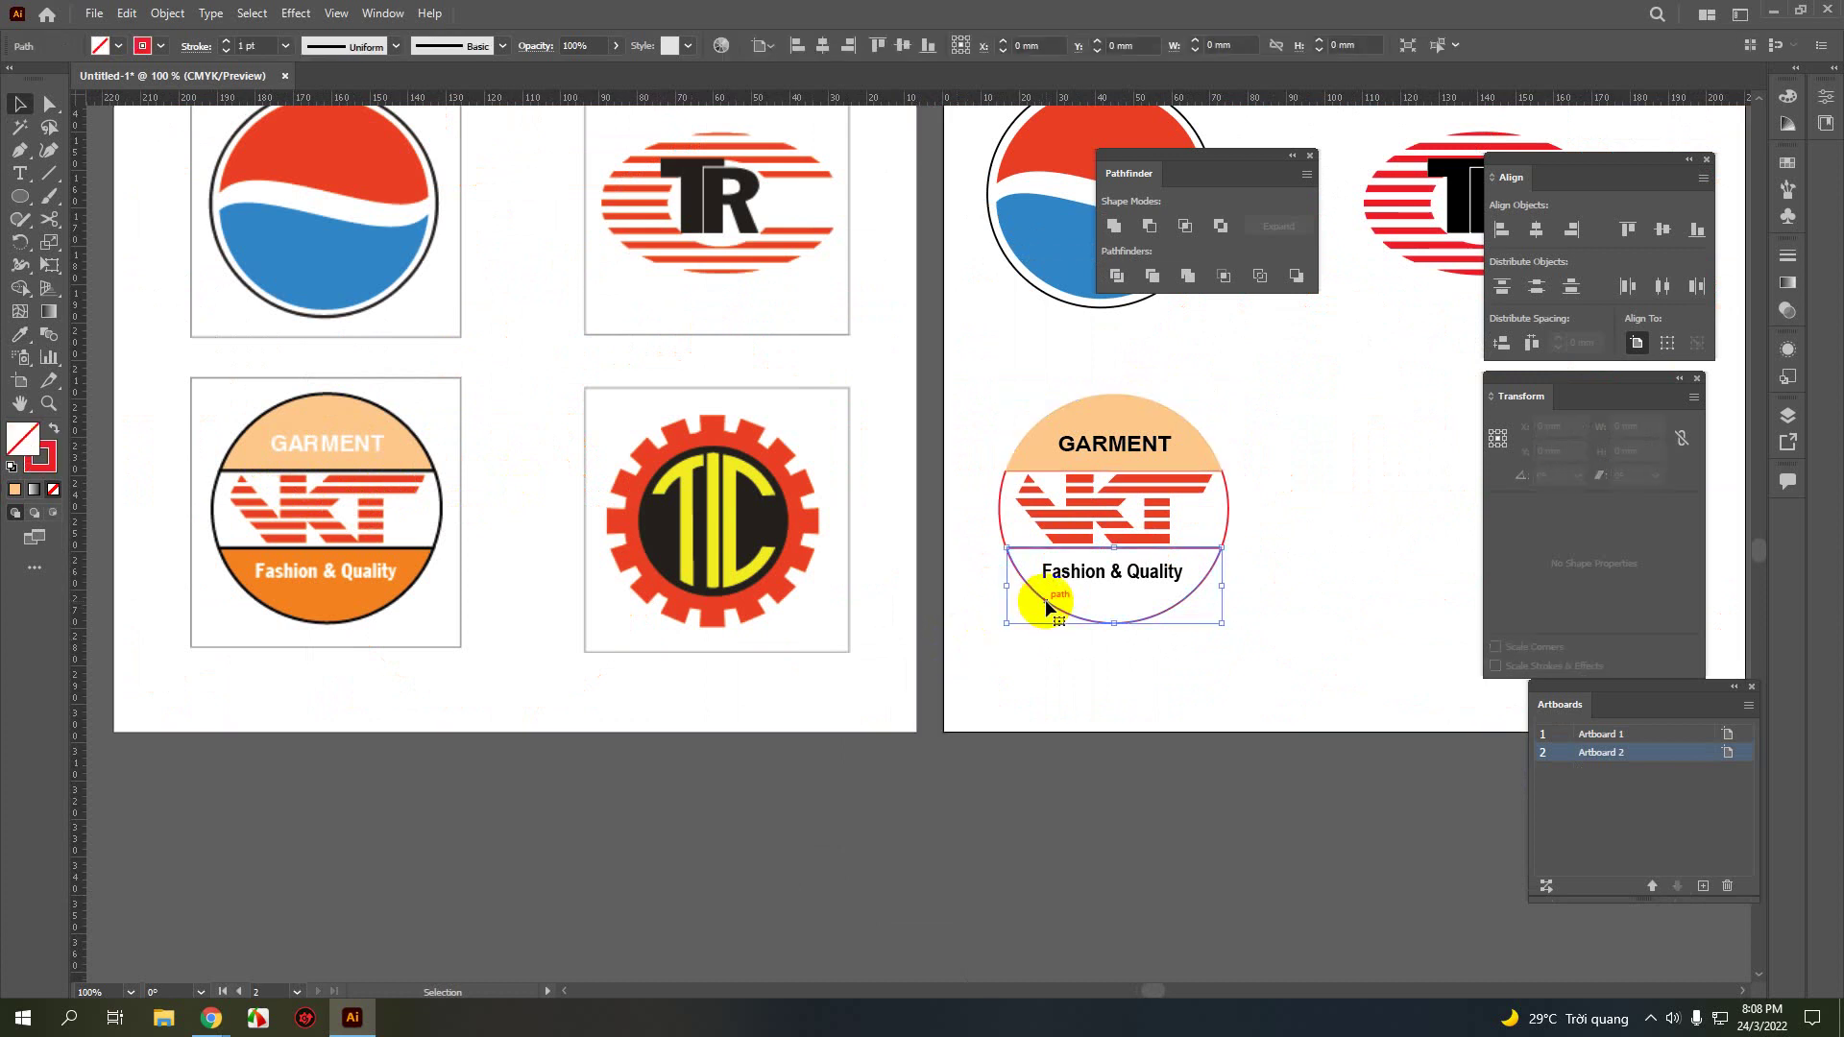
pyautogui.click(370, 594)
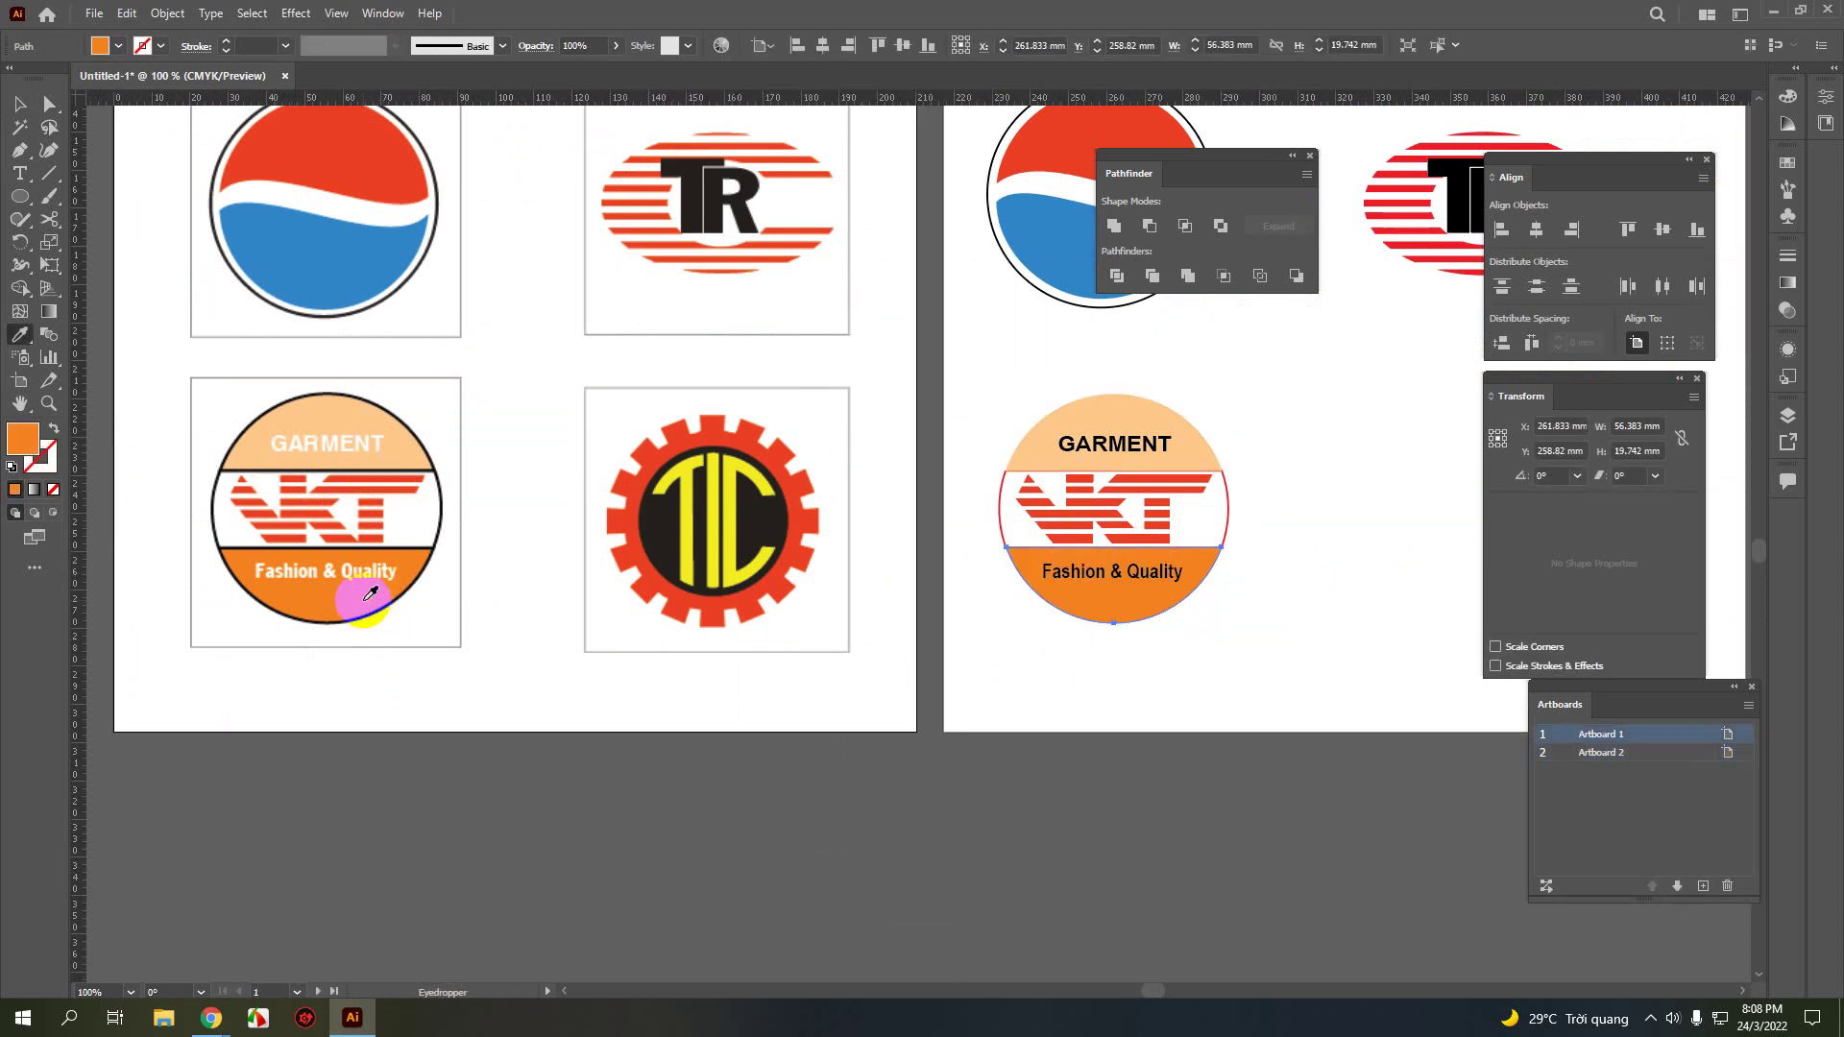
# - Apply a black 1 pt stroke to the upper segment, the lower segment and the circle outline
pyautogui.keyDown('ctrl'); pyautogui.click(1030, 582); pyautogui.keyUp('ctrl')
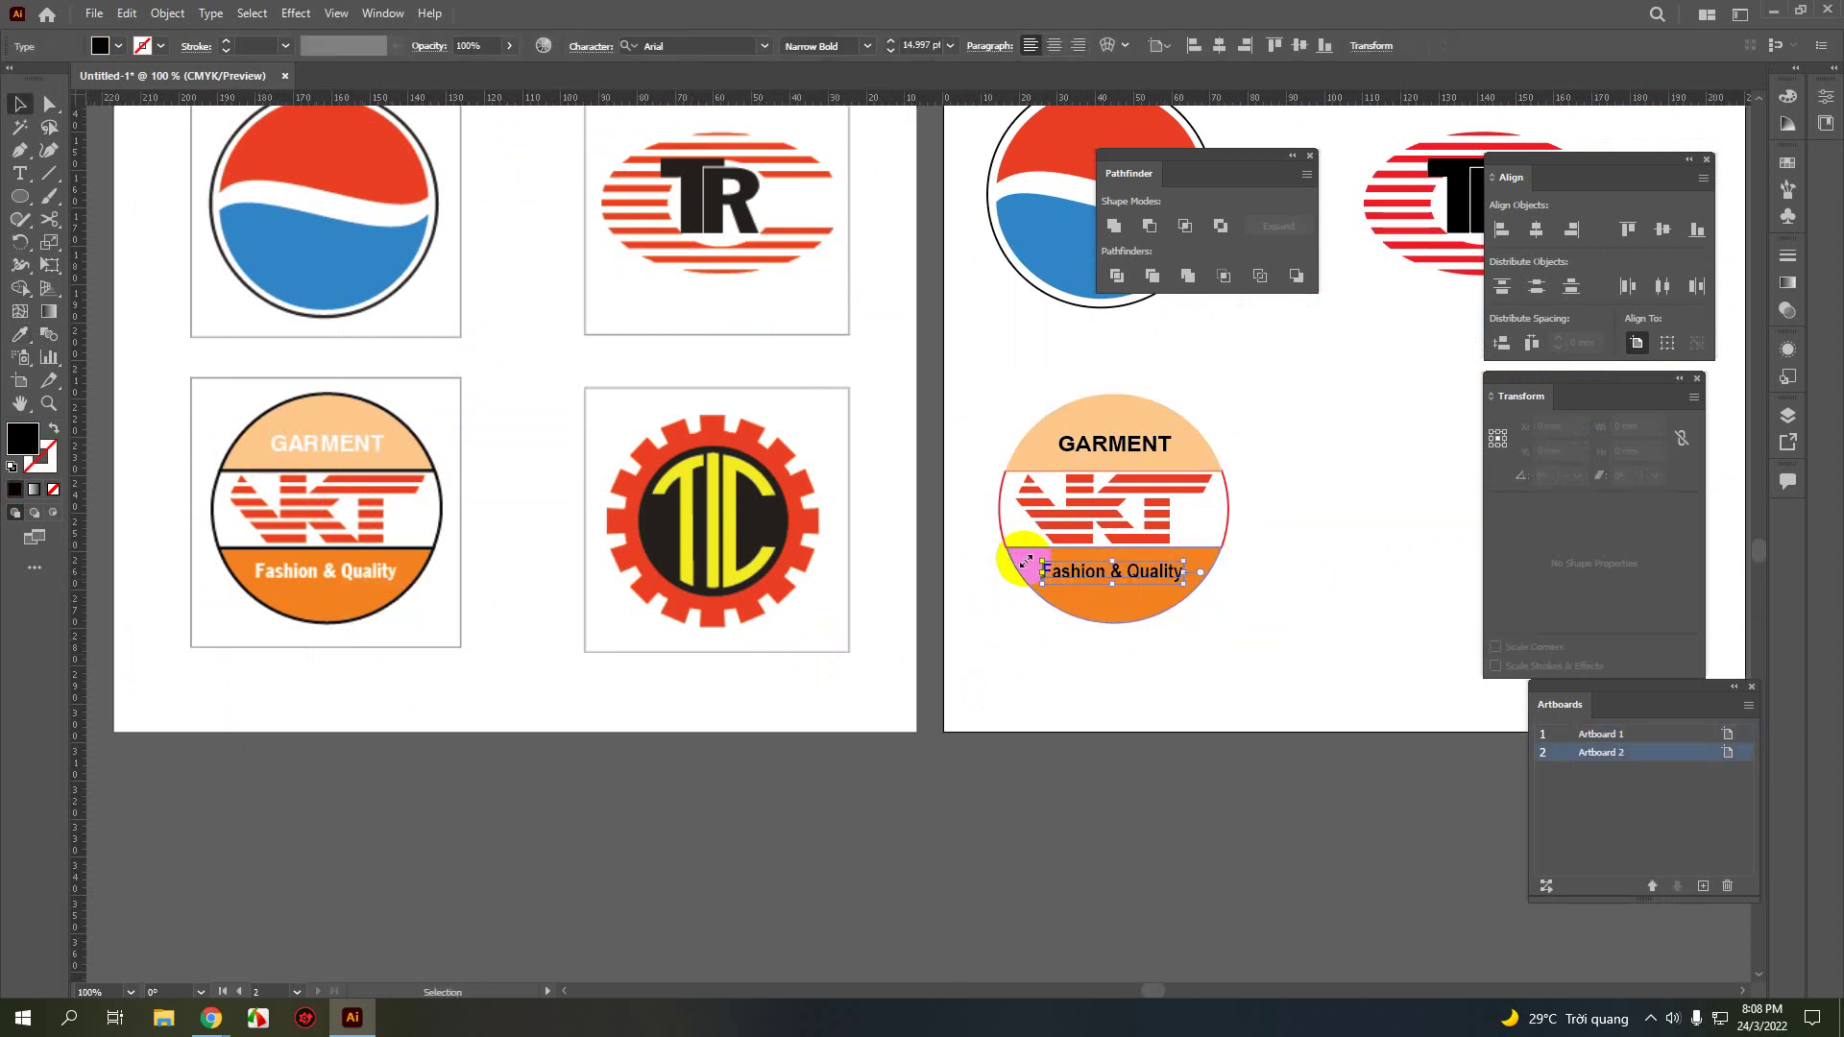
pyautogui.click(1017, 578)
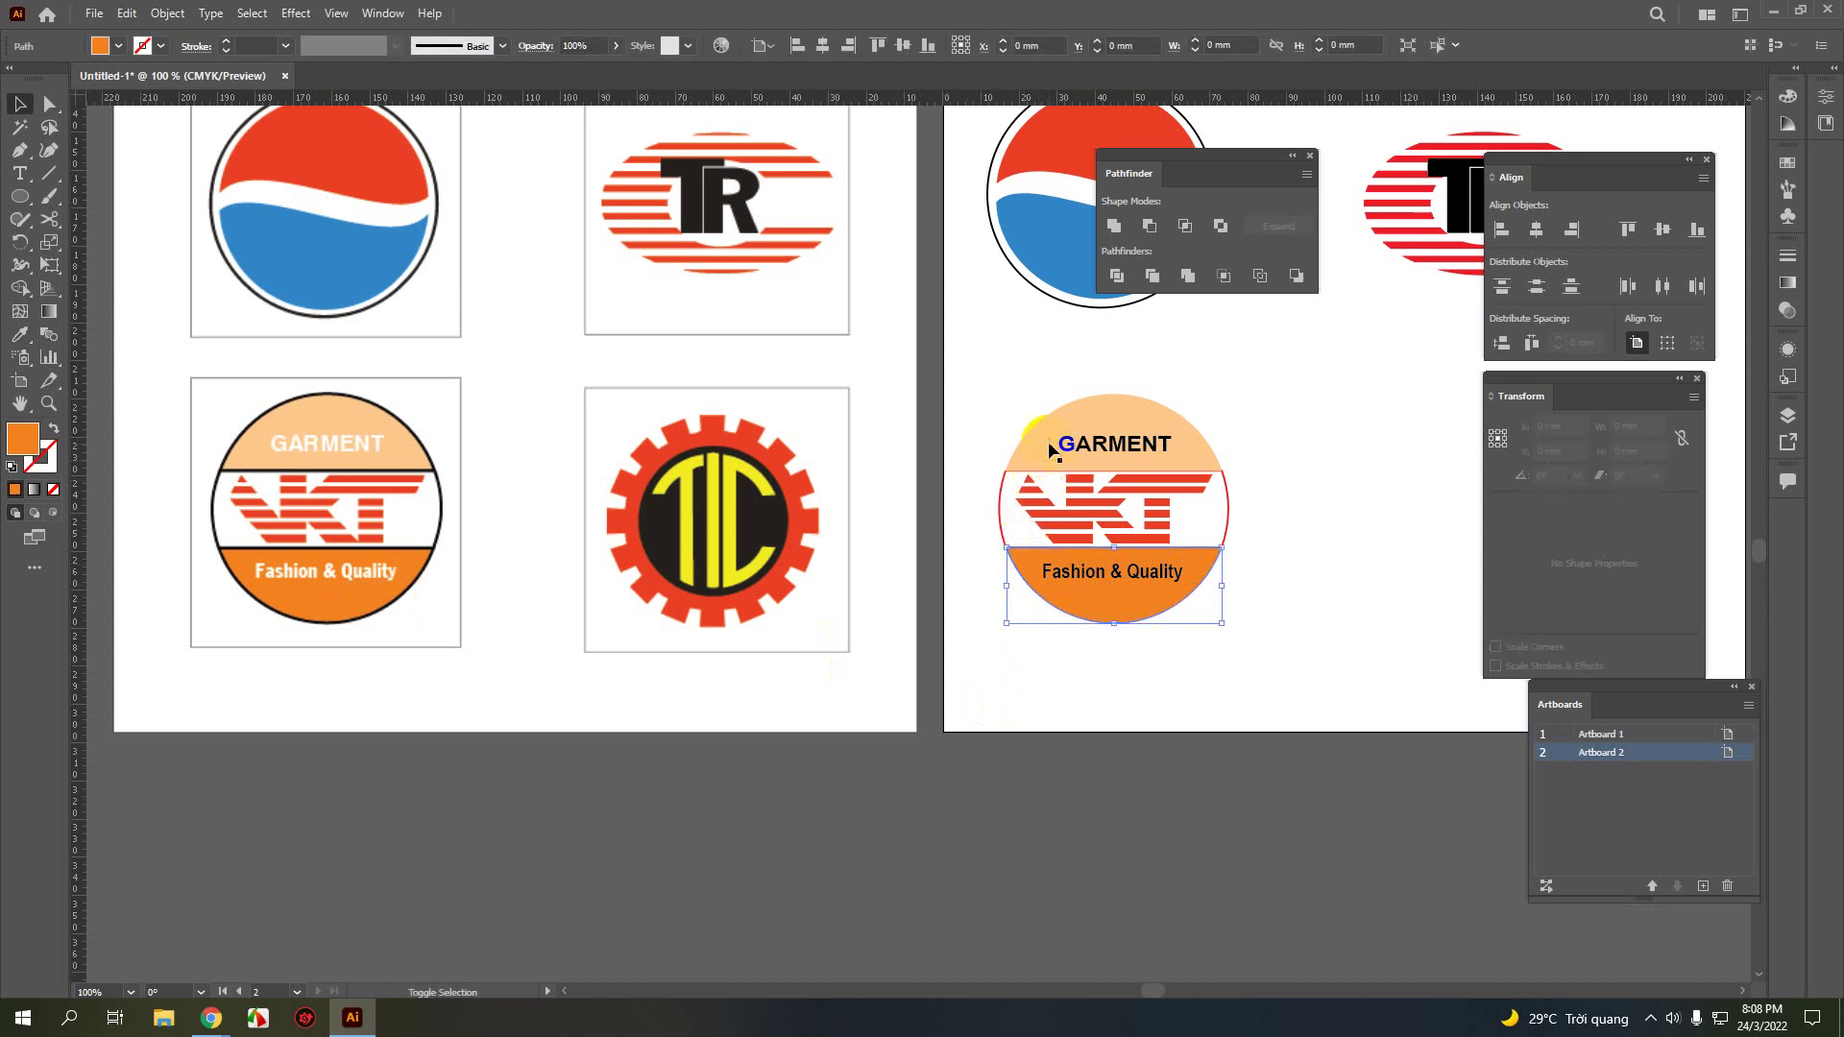
pyautogui.keyDown('shift'); pyautogui.click(1004, 494); pyautogui.keyUp('shift')
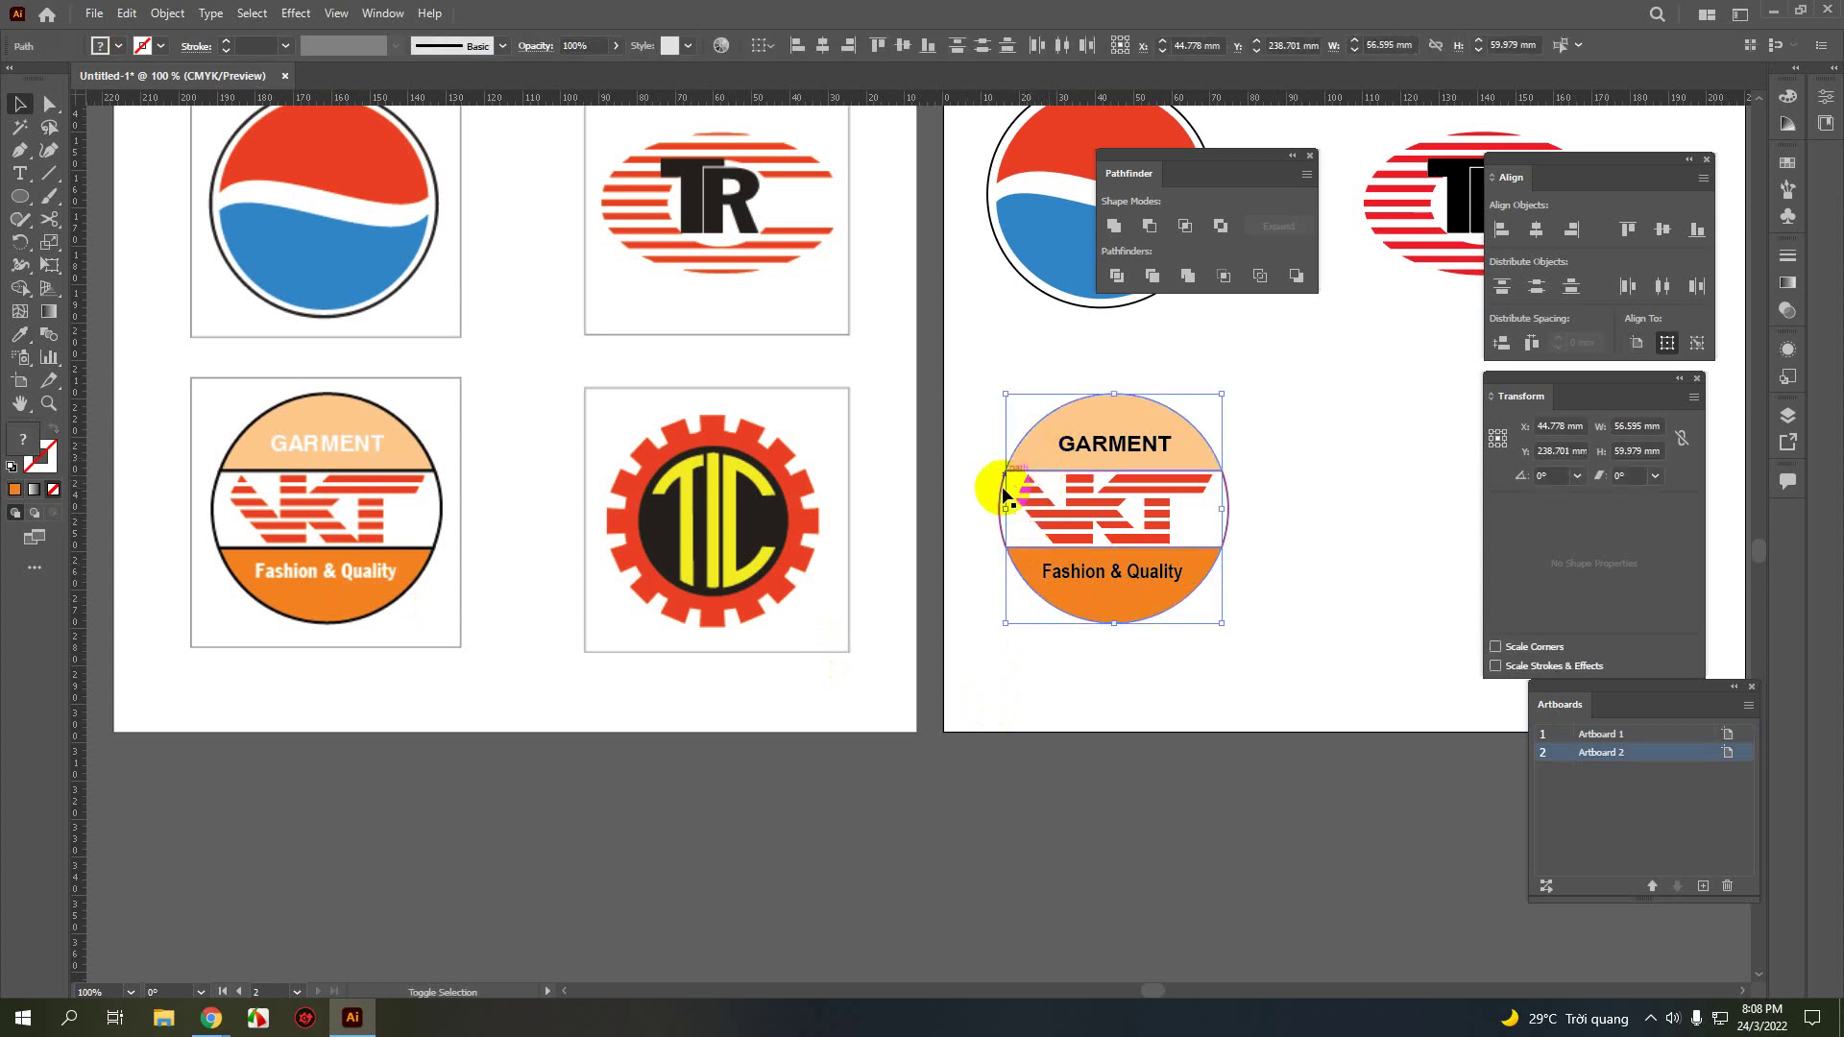
pyautogui.click(161, 48)
pyautogui.click(996, 625)
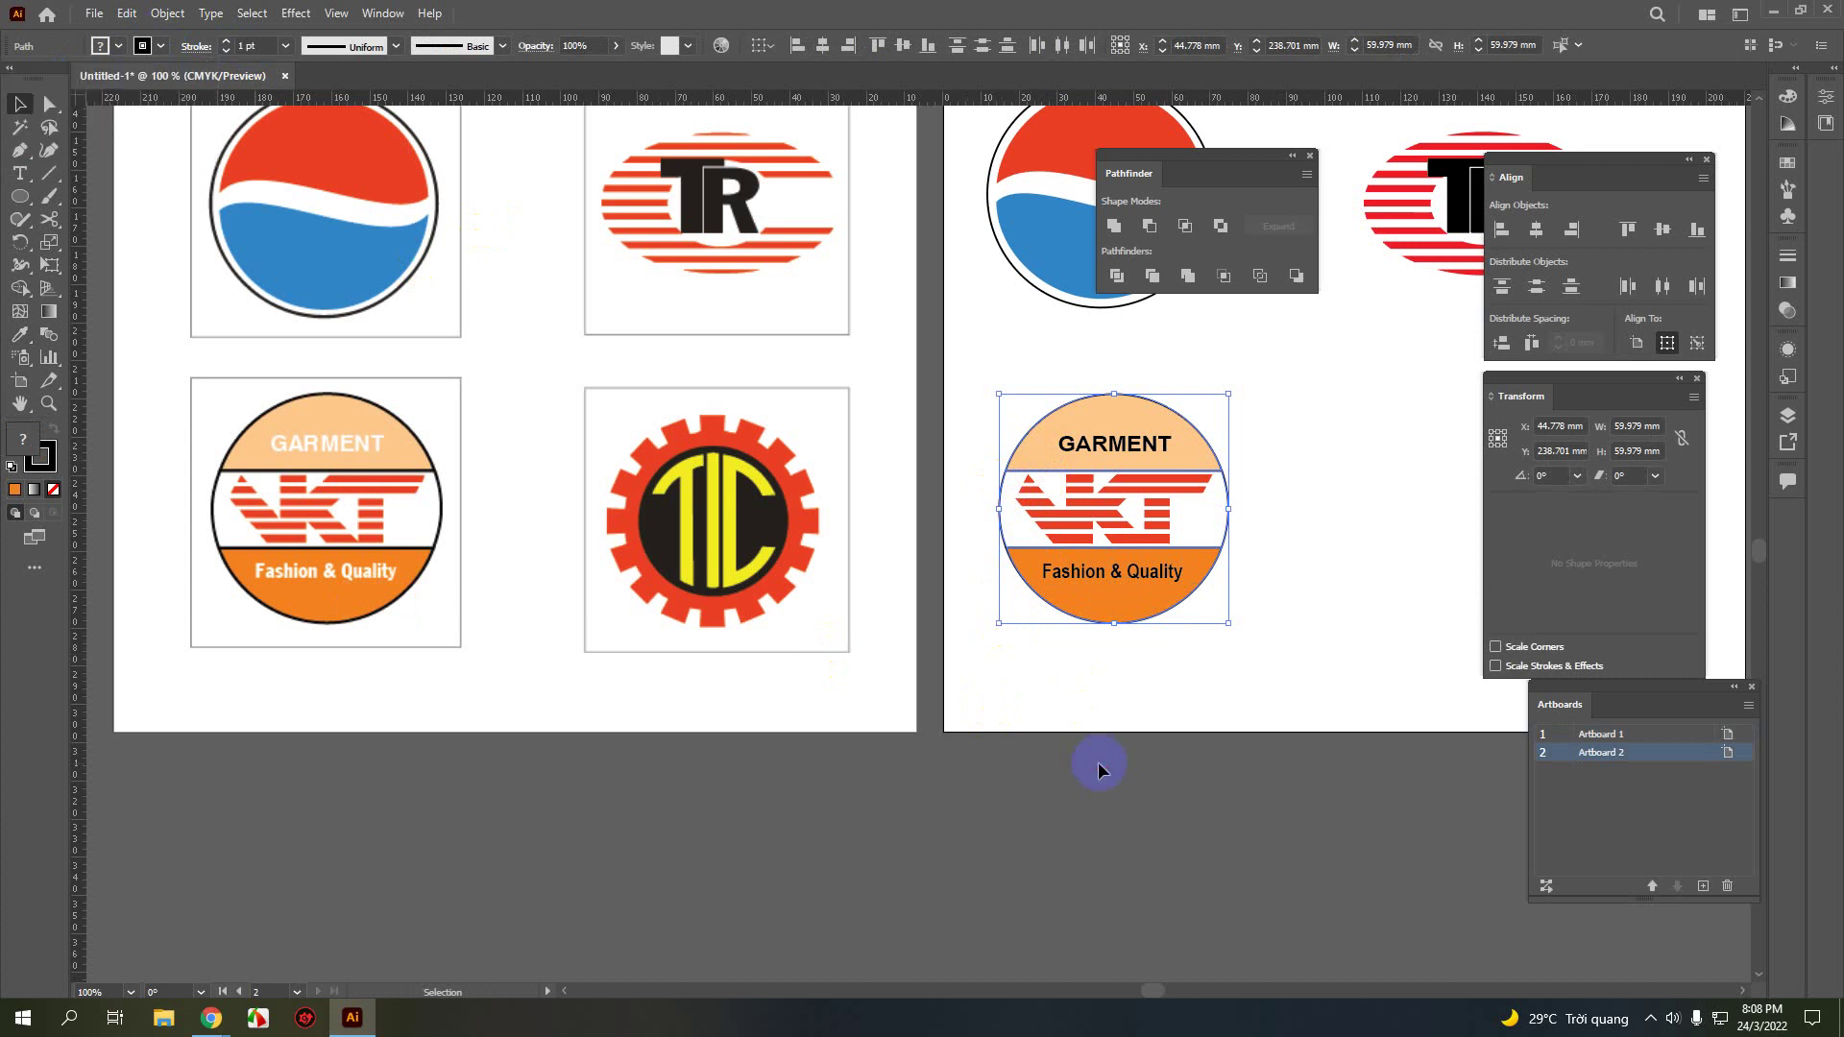
pyautogui.click(1075, 765)
# - Fill the GARMENT and Fashion & Quality texts with white and deselect them
pyautogui.click(1072, 446)
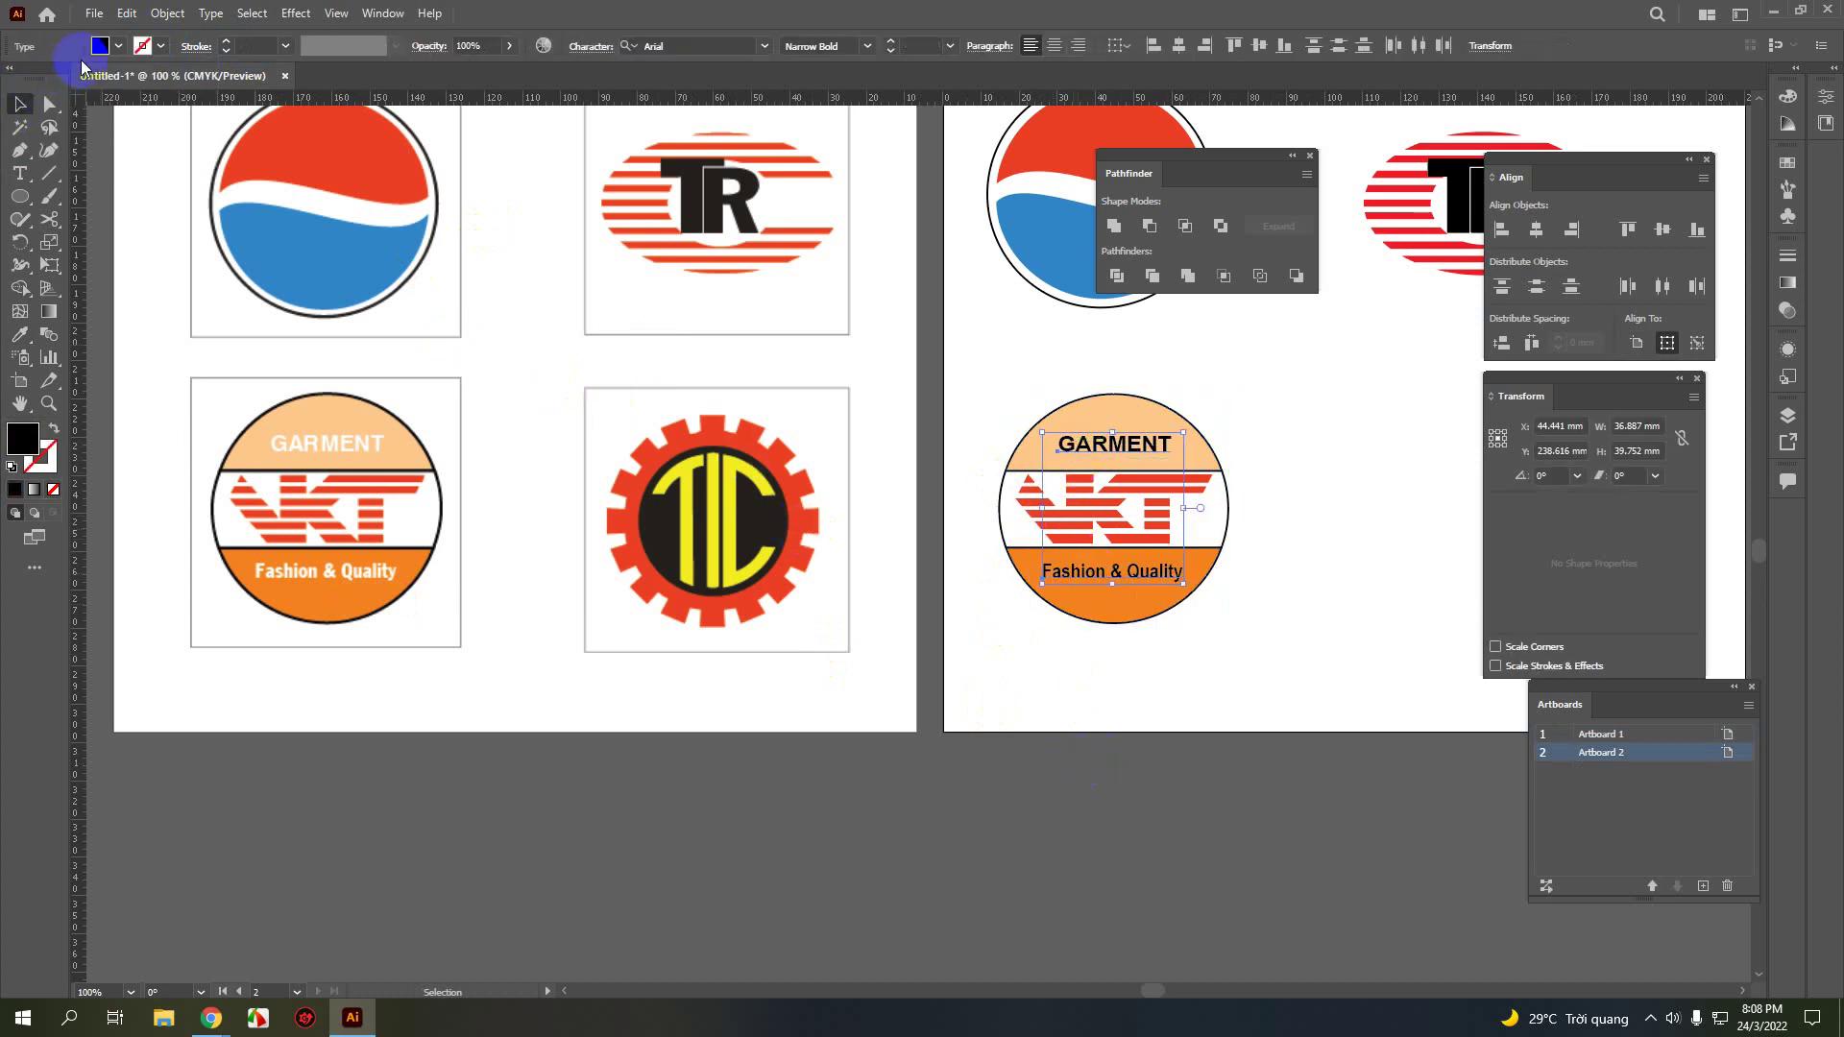
pyautogui.click(118, 47)
pyautogui.click(39, 79)
pyautogui.click(893, 717)
pyautogui.click(893, 717)
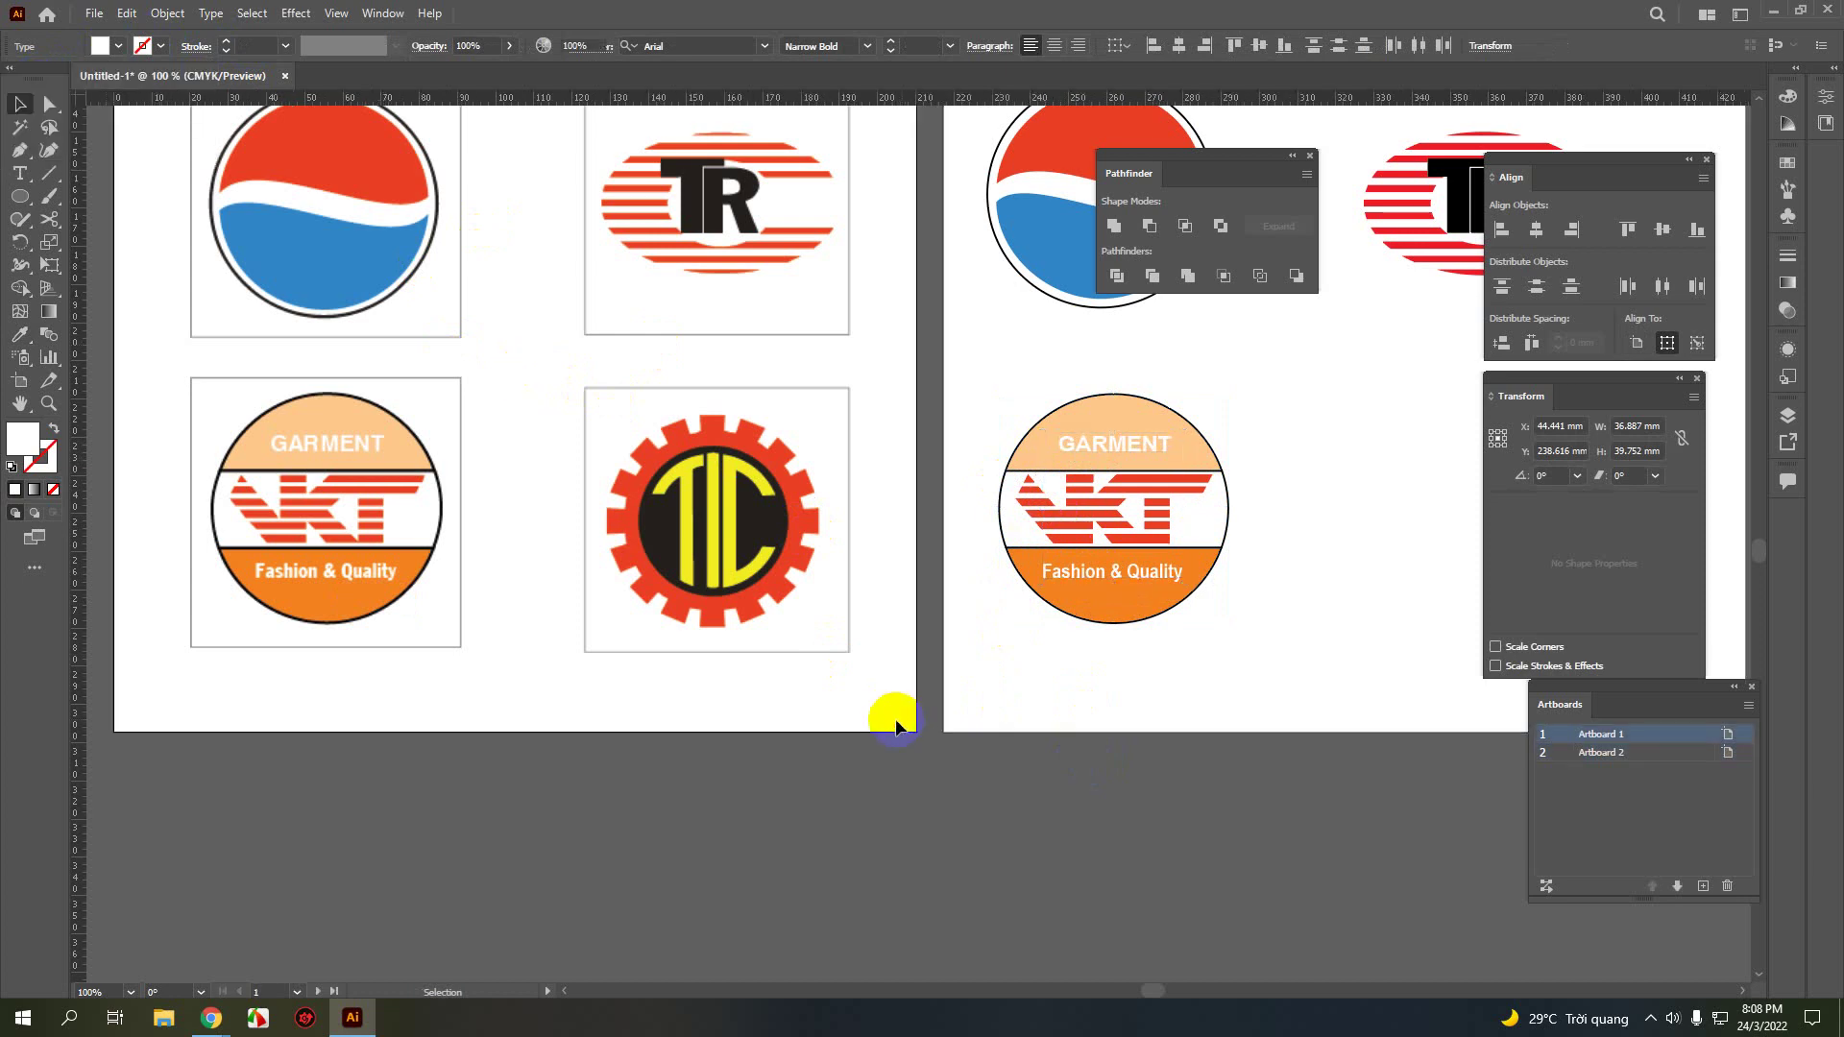
# - Select the entire round logo, including its stripes and texts, and bring up the context commands for the selection
pyautogui.scroll(1, 1259, 579)
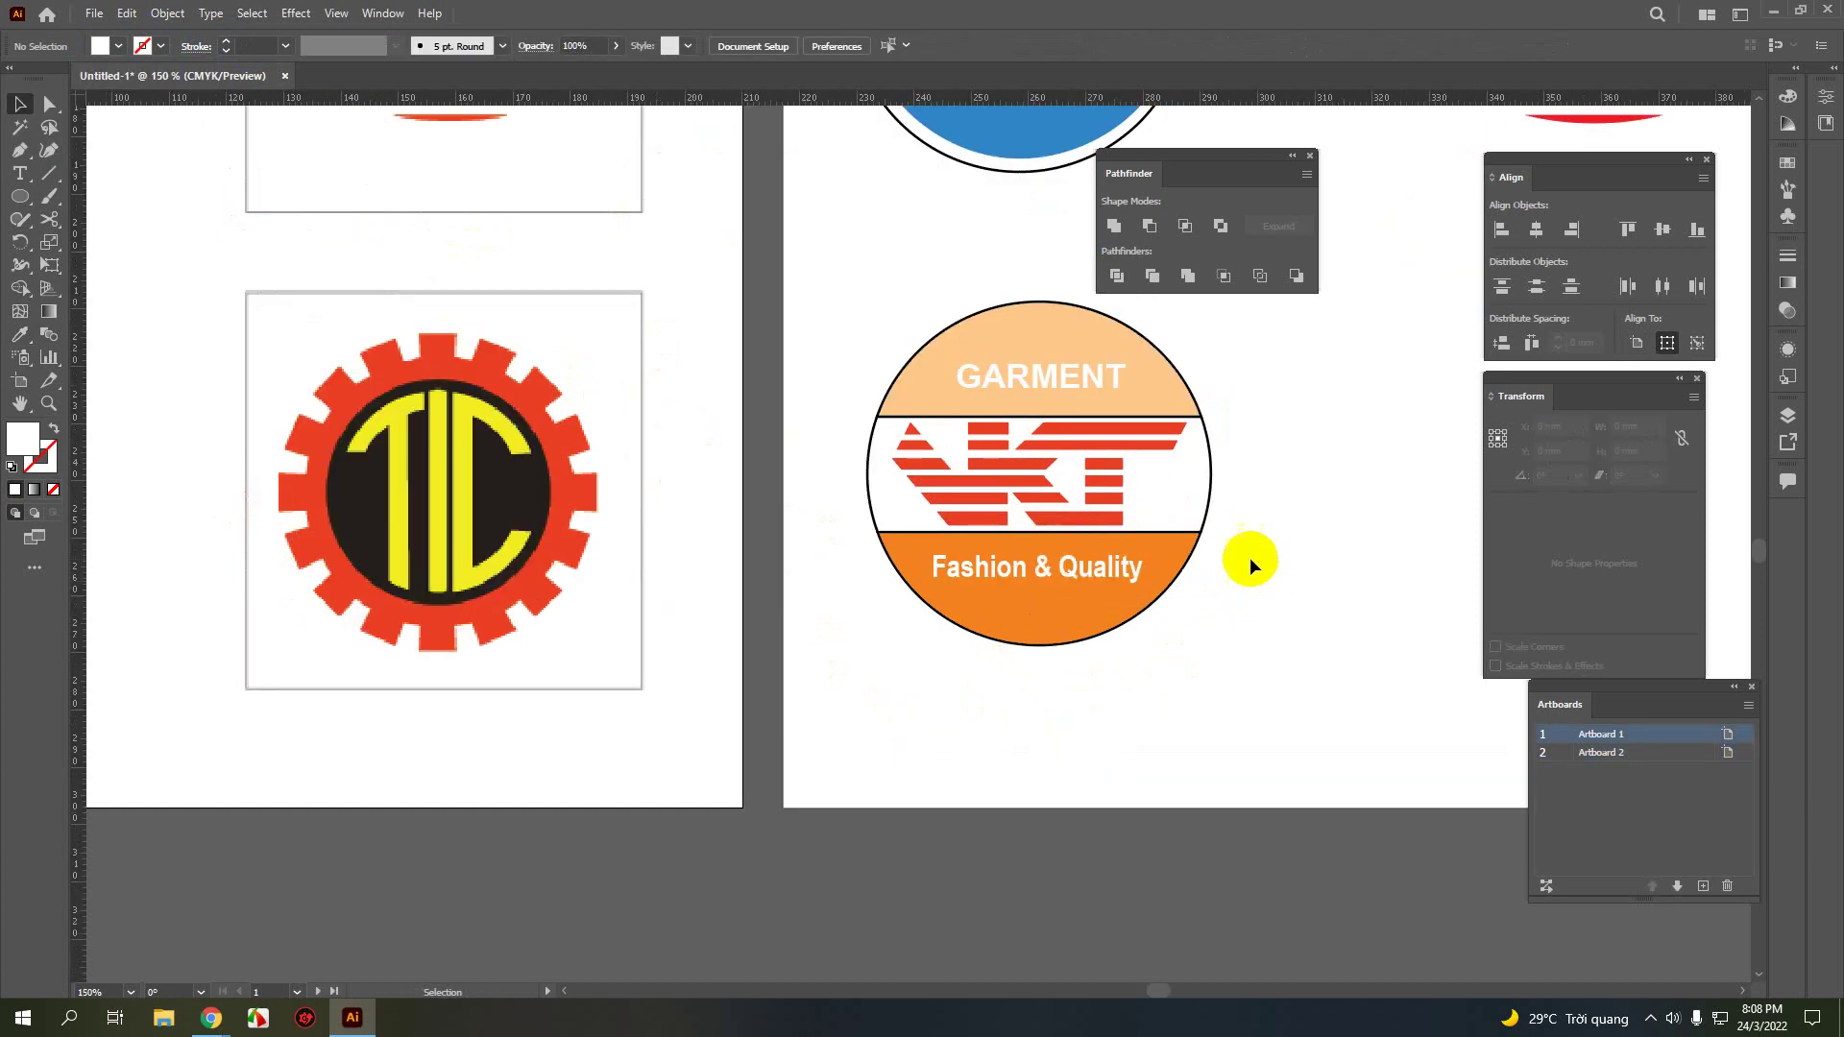
pyautogui.scroll(1, 1248, 558)
pyautogui.moveTo(1142, 630); pyautogui.dragTo(1013, 715)
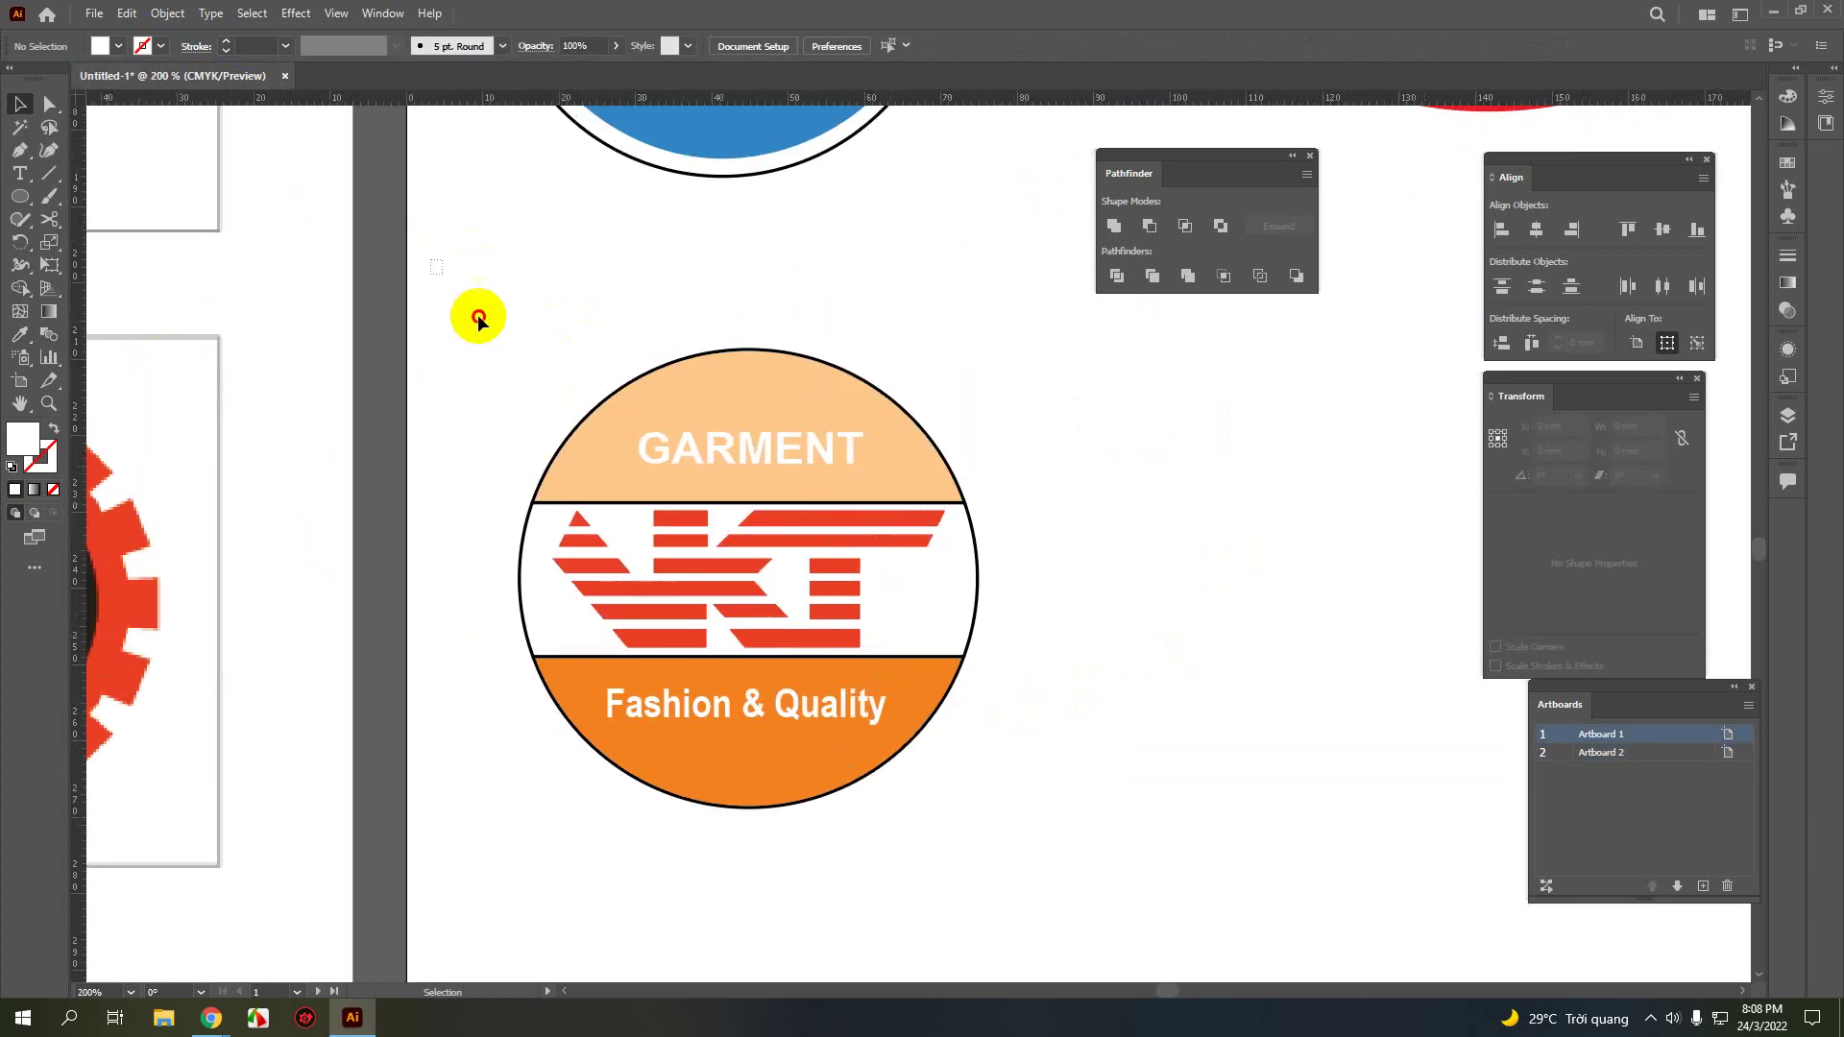
pyautogui.moveTo(432, 258); pyautogui.dragTo(1032, 883)
pyautogui.rightClick(851, 607)
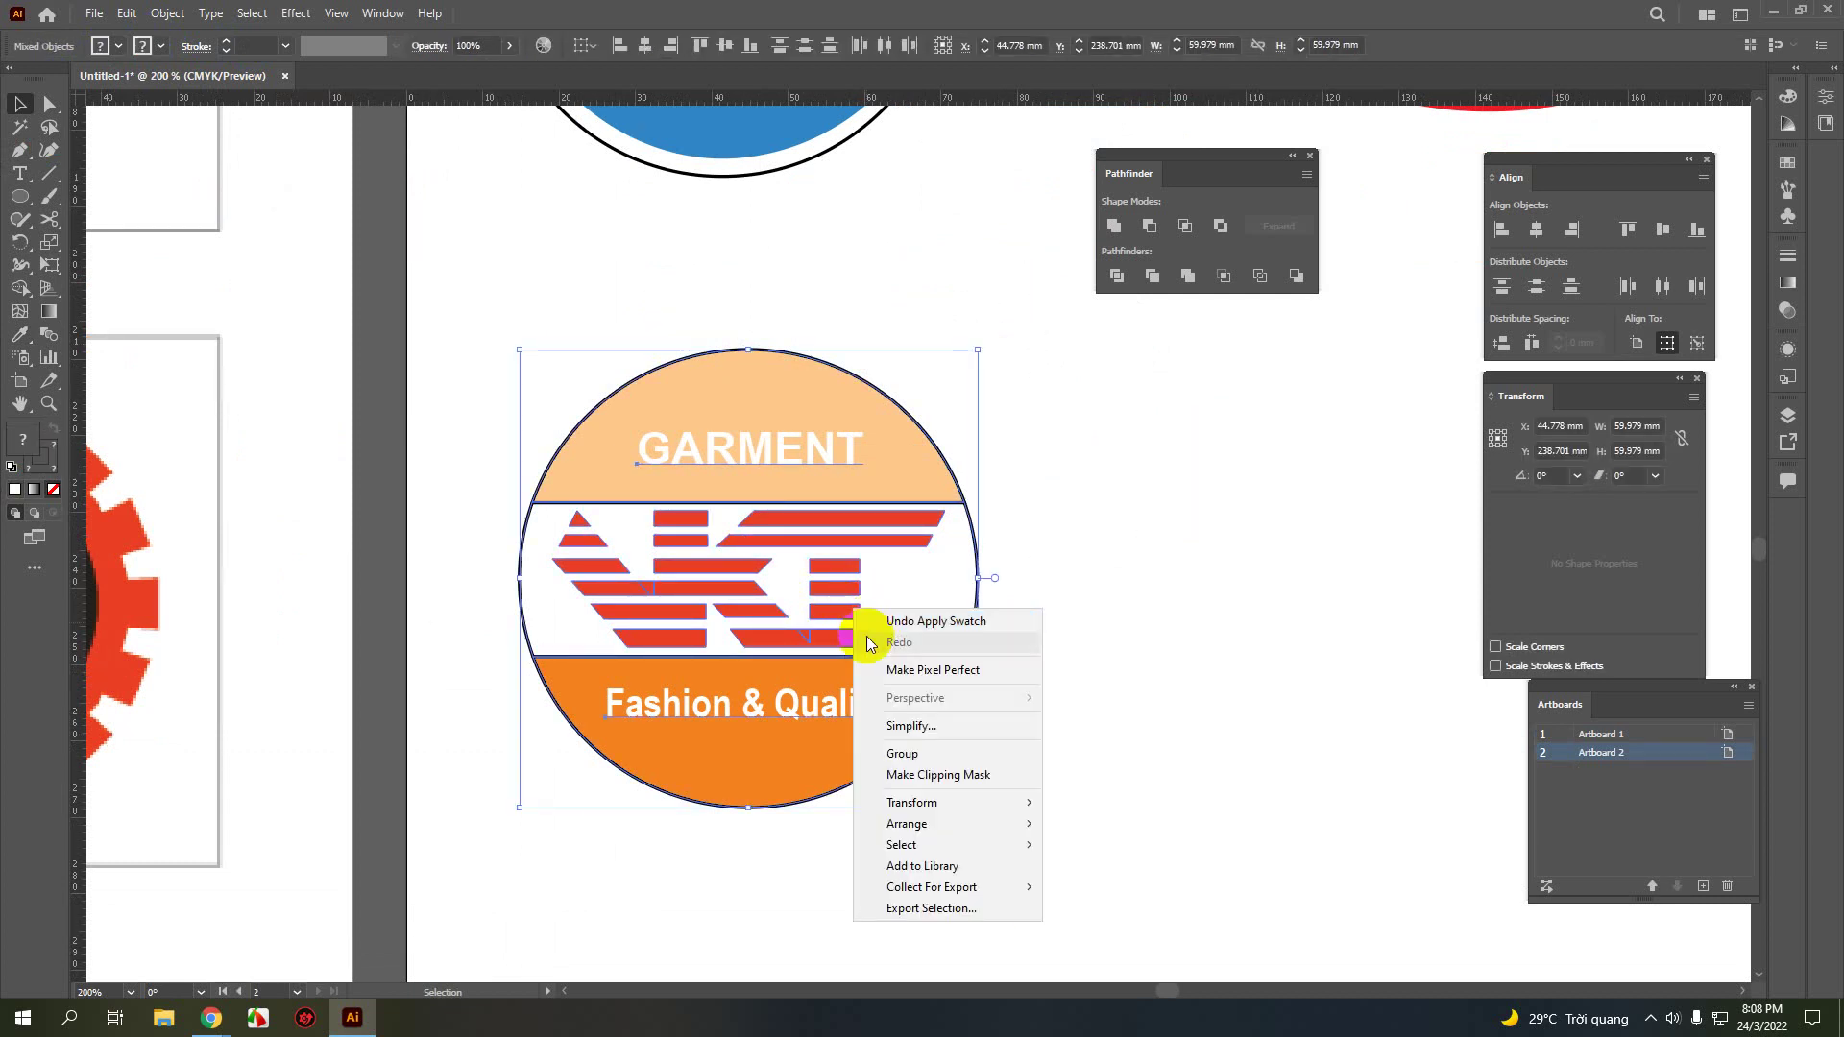